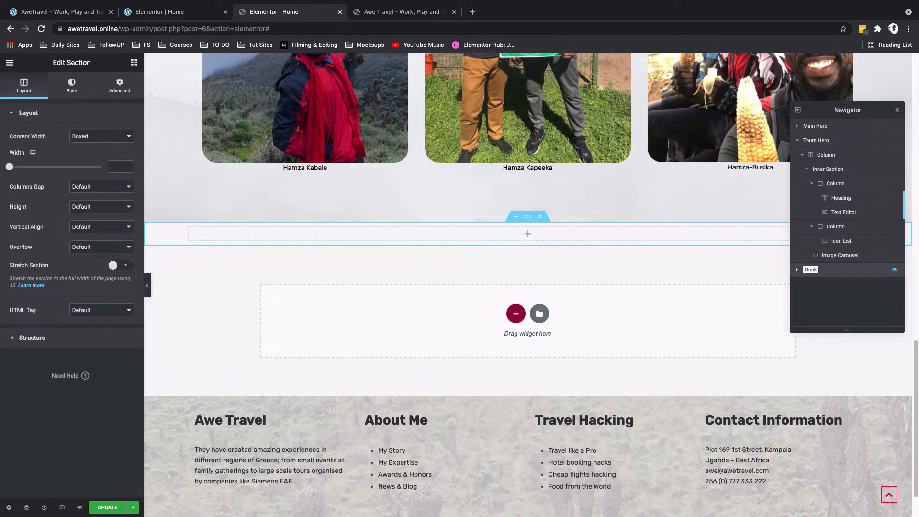
- Name the new empty section Hacks Hero and add an Icon widget inside it
{"action": "type", "text": "s Hero"}
{"action": "left_click", "coordinate": [299, 15]}
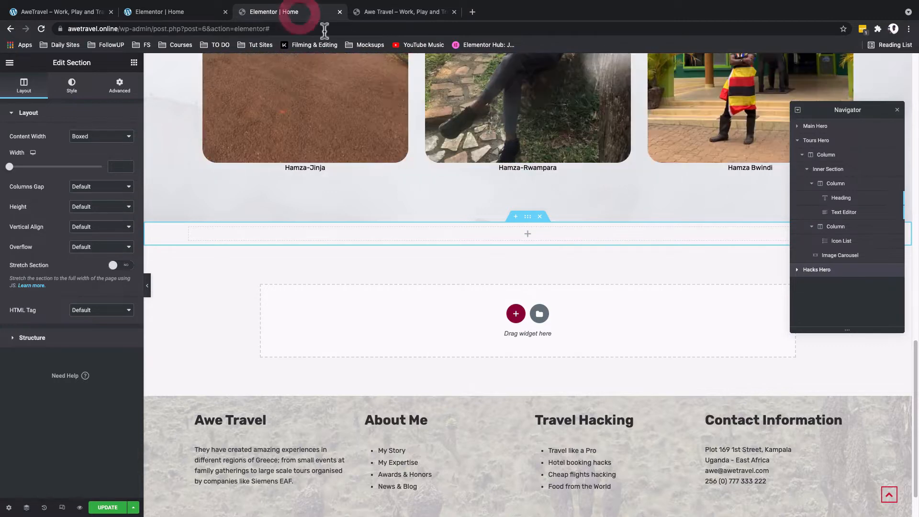
{"action": "left_click", "coordinate": [133, 62]}
{"action": "type", "text": "icon"}
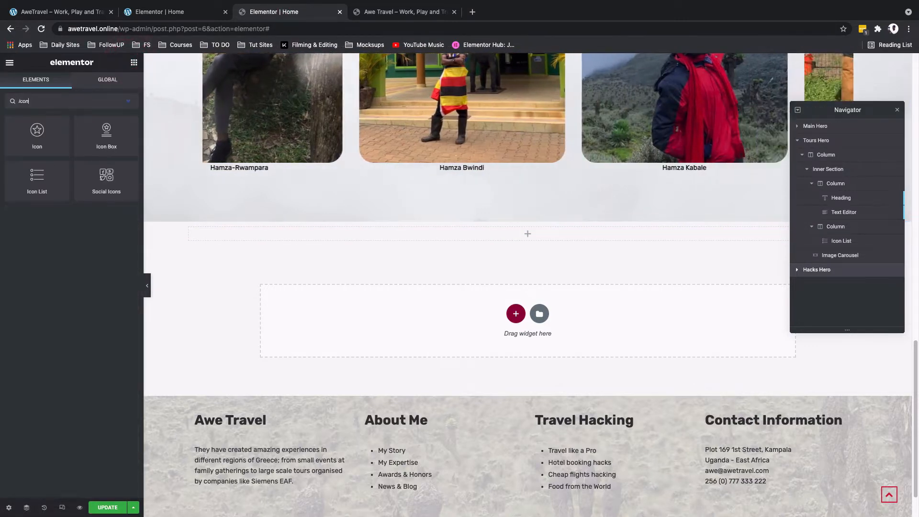
{"action": "left_click_drag", "start_coordinate": [28, 135], "coordinate": [450, 224]}
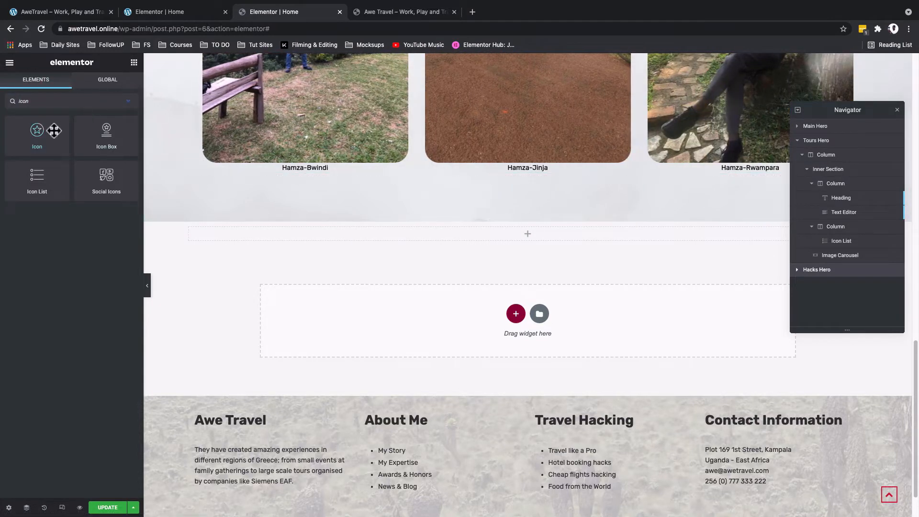
{"action": "left_click_drag", "start_coordinate": [53, 130], "coordinate": [490, 230]}
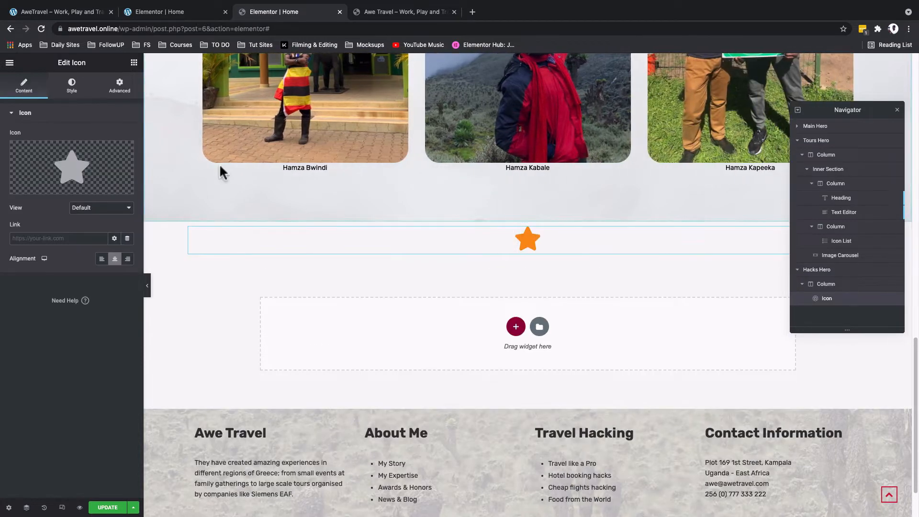
- Add two Heading widgets below the star icon in the Hacks Hero section
{"action": "left_click", "coordinate": [134, 62]}
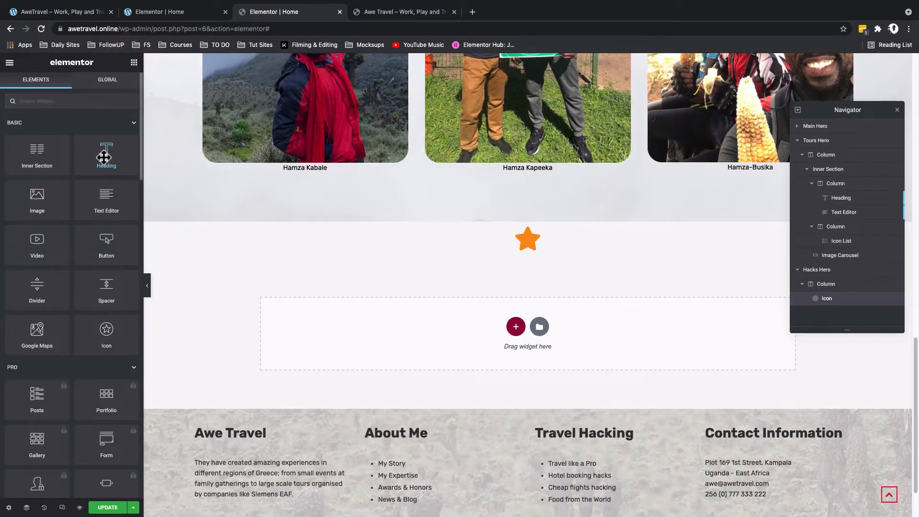
{"action": "left_click_drag", "start_coordinate": [104, 154], "coordinate": [338, 246]}
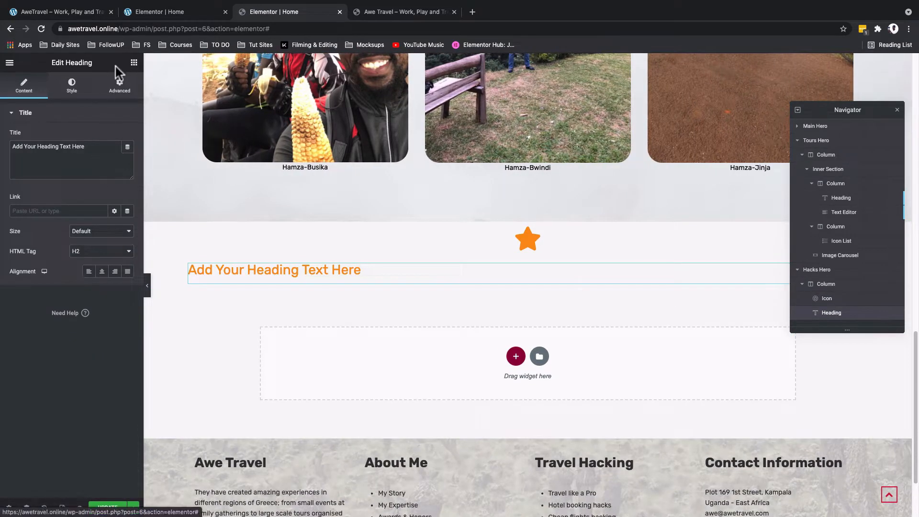
{"action": "left_click", "coordinate": [134, 64]}
{"action": "left_click_drag", "start_coordinate": [107, 156], "coordinate": [312, 207]}
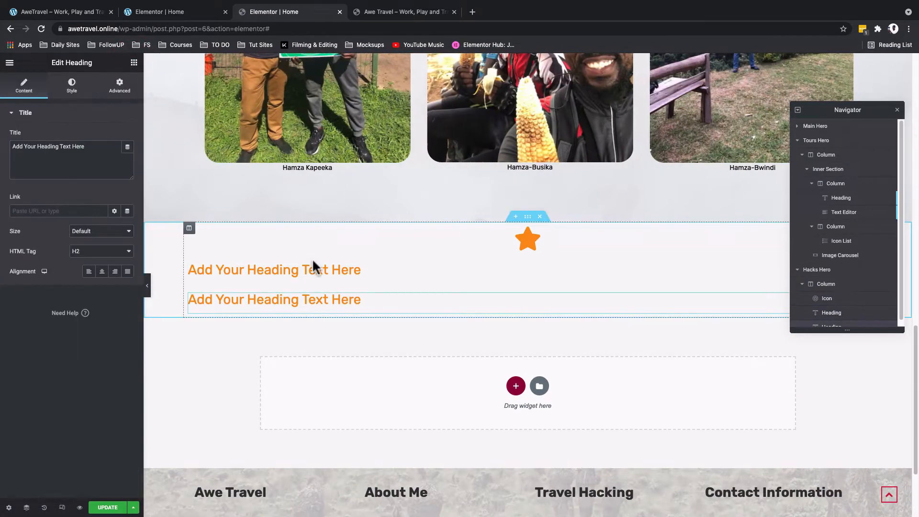
- Set the title of the first heading under the star icon to "Training"
{"action": "triple_click", "coordinate": [81, 148]}
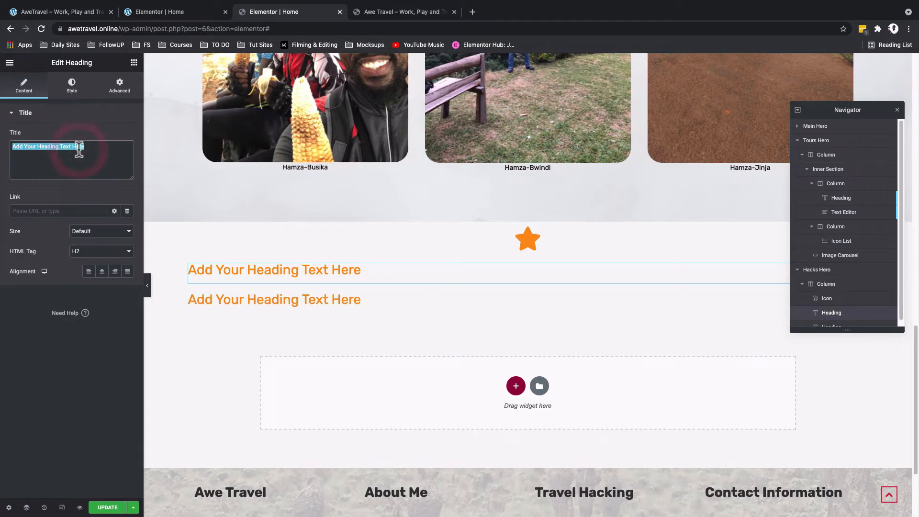
{"action": "type", "text": "Traini"}
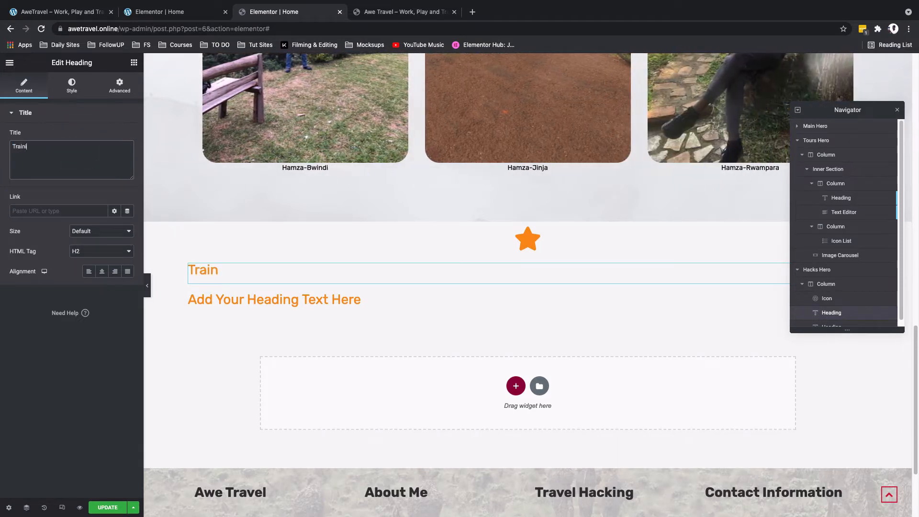
{"action": "type", "text": "ng"}
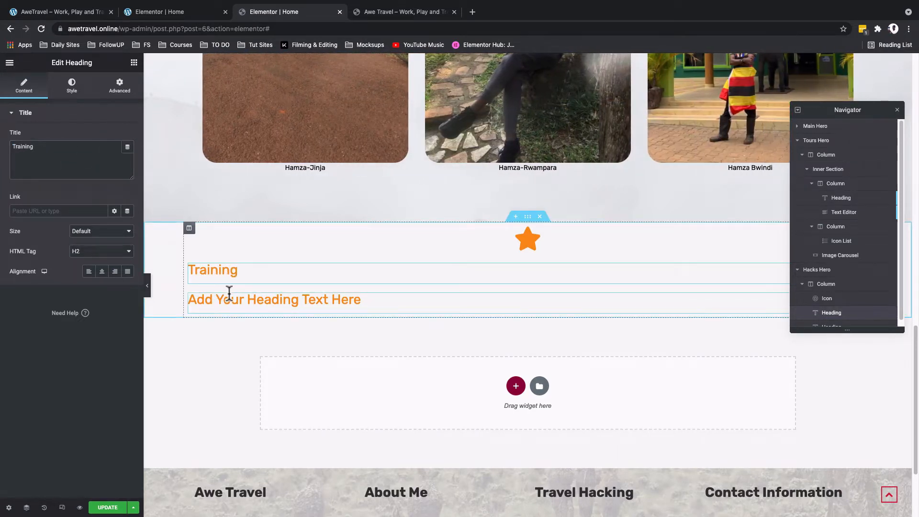
- Set the second heading's title to "Ready To Travel Like A Pro?", checking the wording on the finished reference site
{"action": "left_click", "coordinate": [229, 293]}
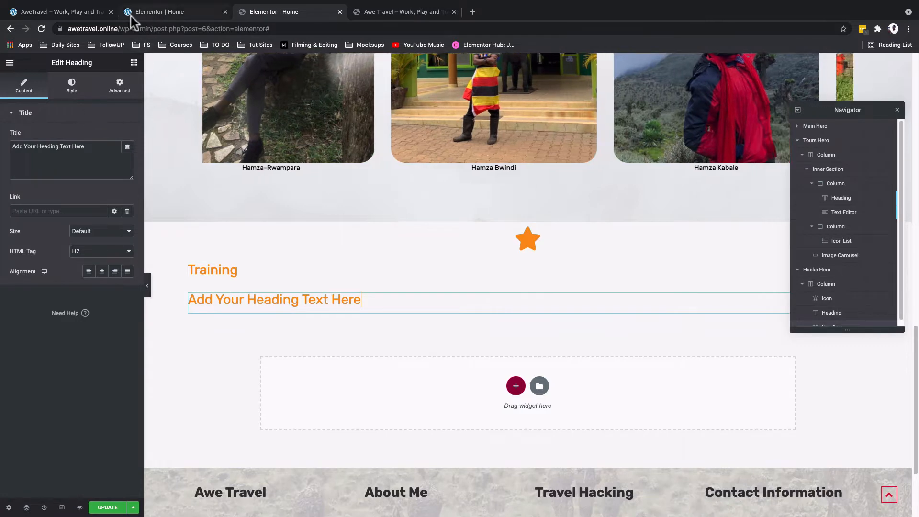
{"action": "left_click", "coordinate": [93, 14]}
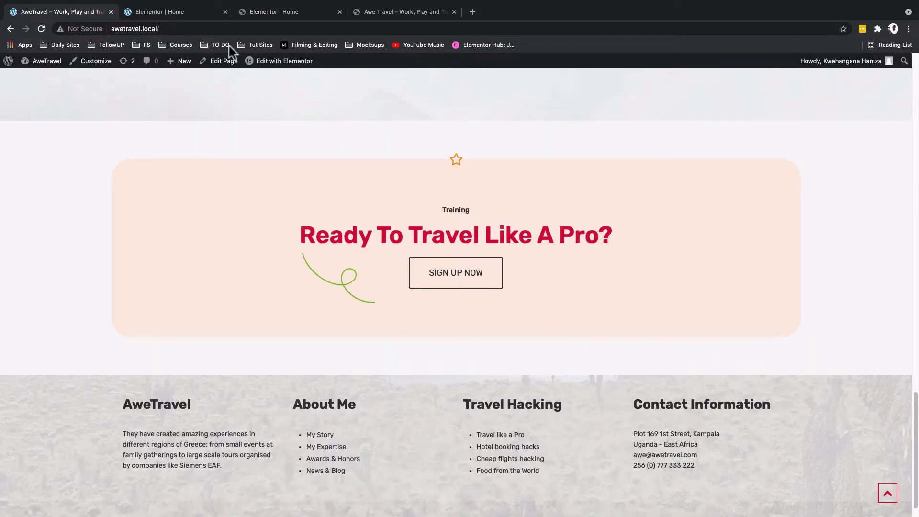
{"action": "left_click", "coordinate": [259, 16]}
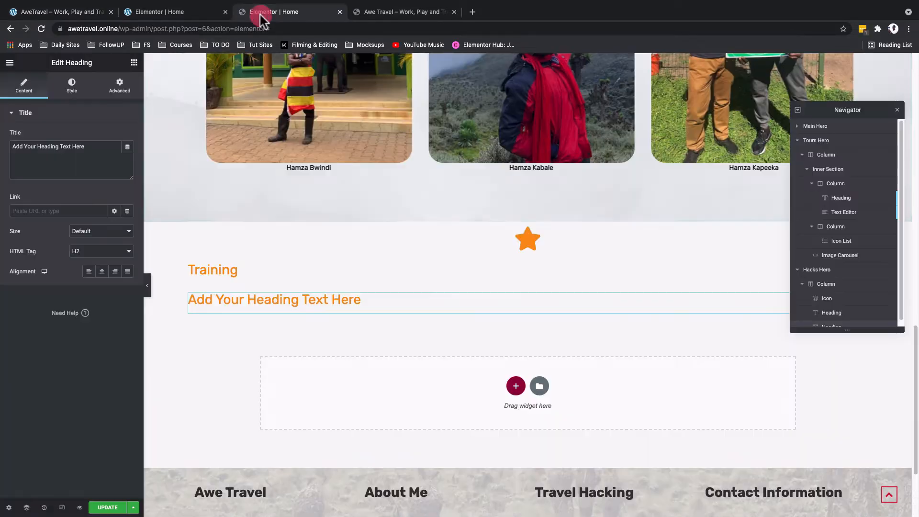
{"action": "triple_click", "coordinate": [107, 153]}
{"action": "type", "text": "R"}
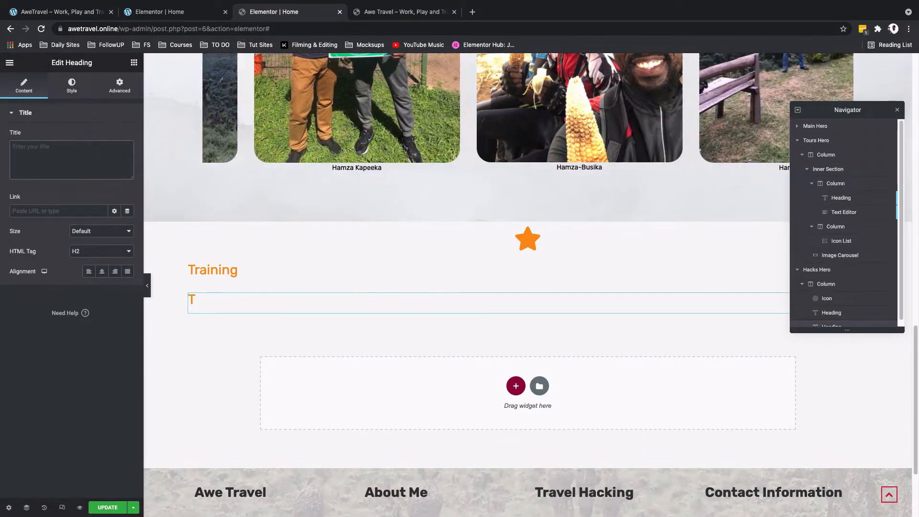
{"action": "type", "text": "eady To"}
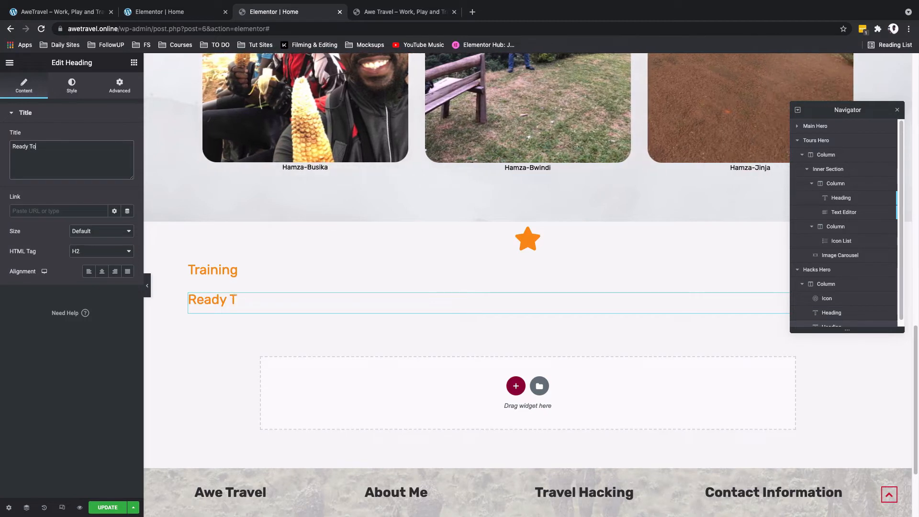
{"action": "type", "text": " Travel"}
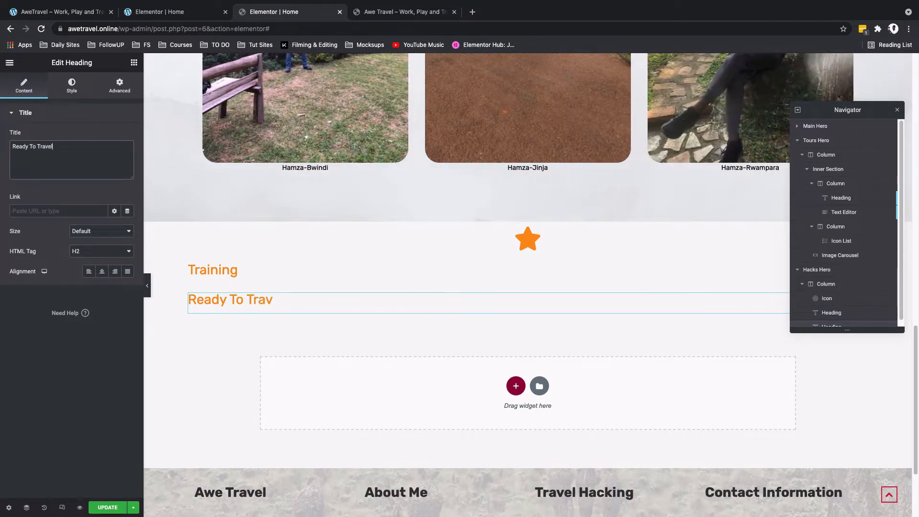
{"action": "type", "text": " Like A "}
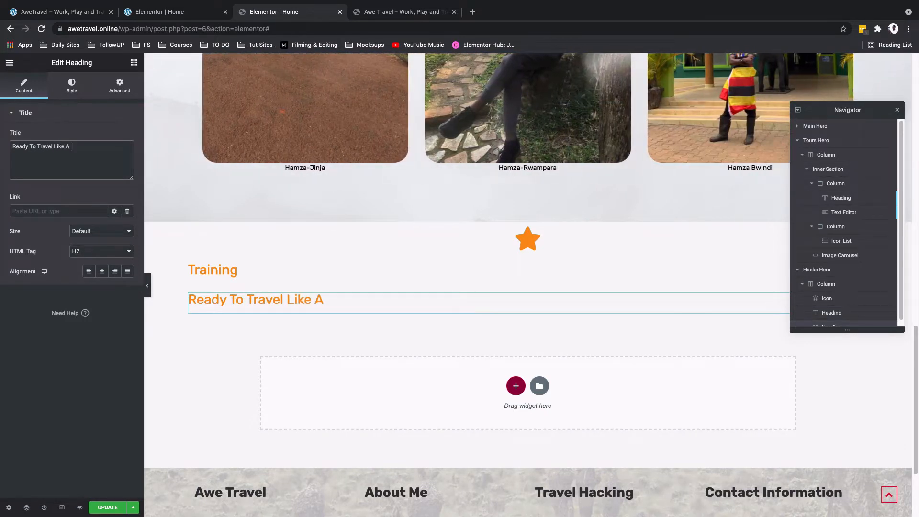
{"action": "type", "text": "Pro?"}
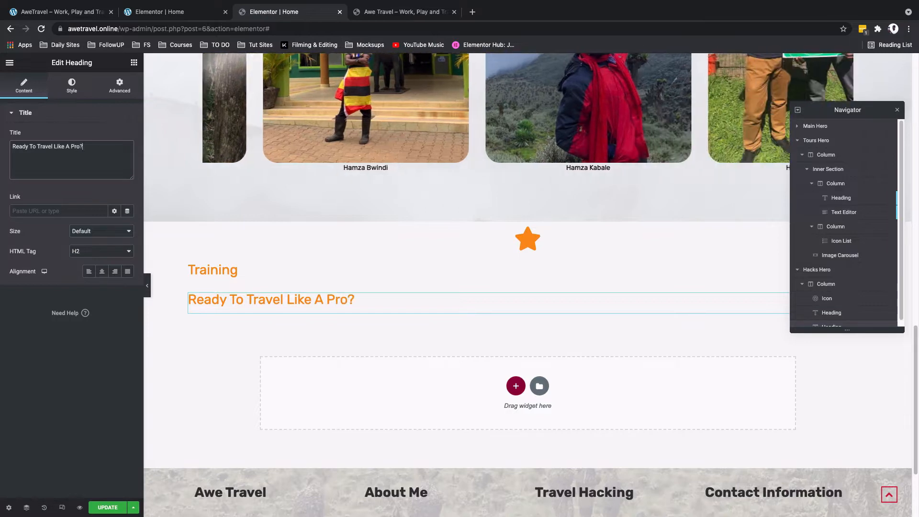
- Center-align both the Training heading and the "Ready To Travel Like A Pro?" heading
{"action": "left_click", "coordinate": [242, 272]}
{"action": "left_click", "coordinate": [243, 271]}
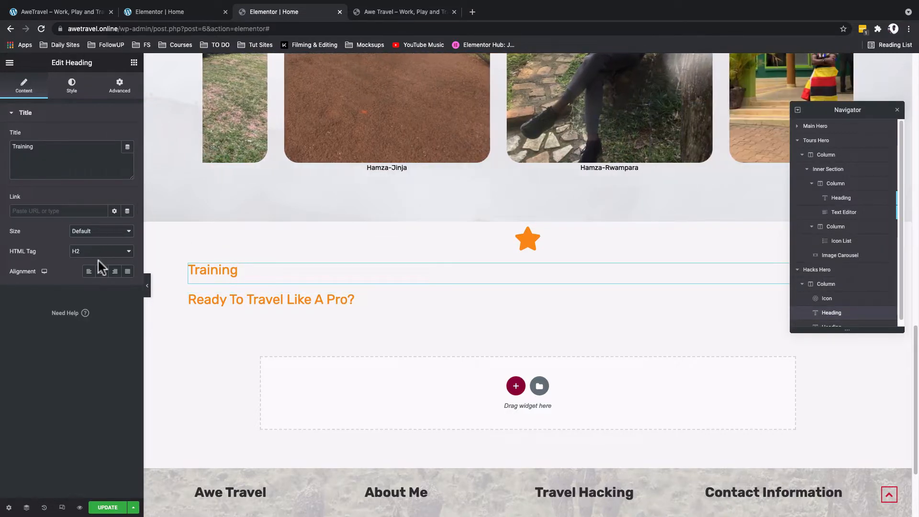
{"action": "left_click", "coordinate": [102, 271]}
{"action": "left_click", "coordinate": [222, 297]}
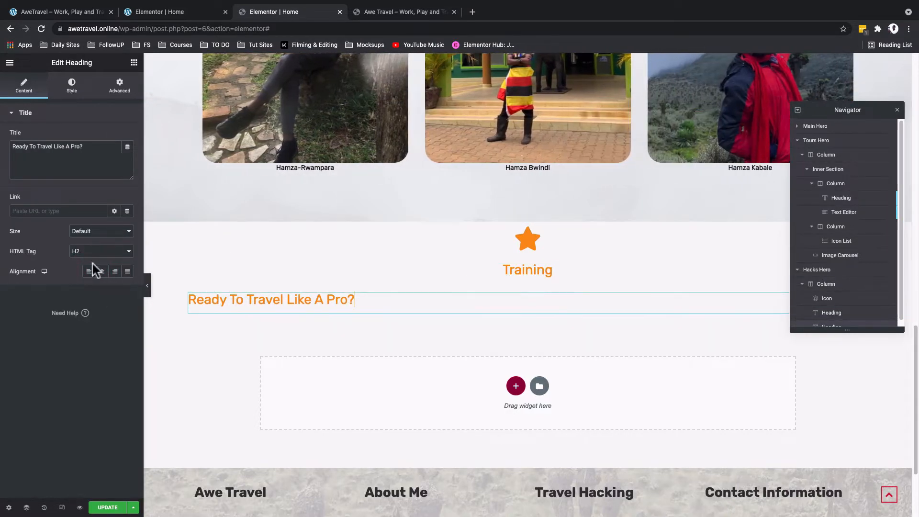
{"action": "left_click", "coordinate": [102, 271]}
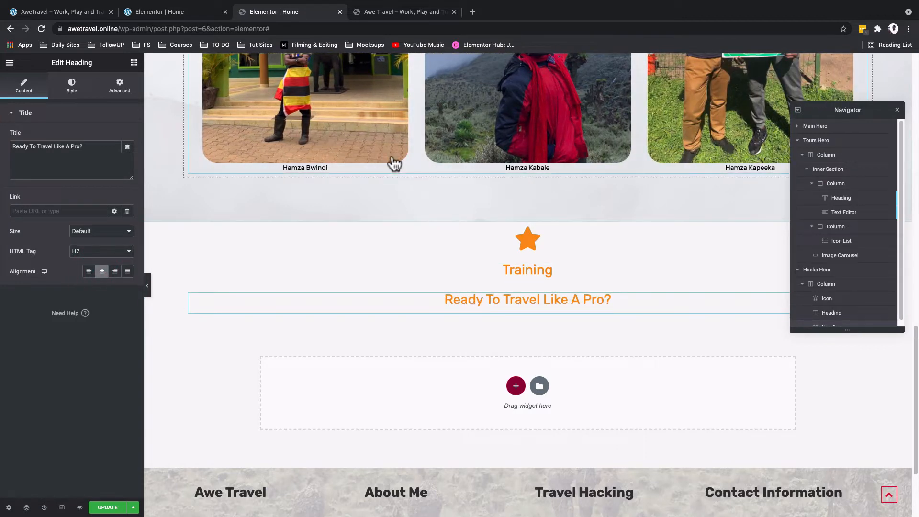
- Examine the reference site's Sign Up Now button and the popup form it opens, then return to the page editor
{"action": "left_click", "coordinate": [71, 12]}
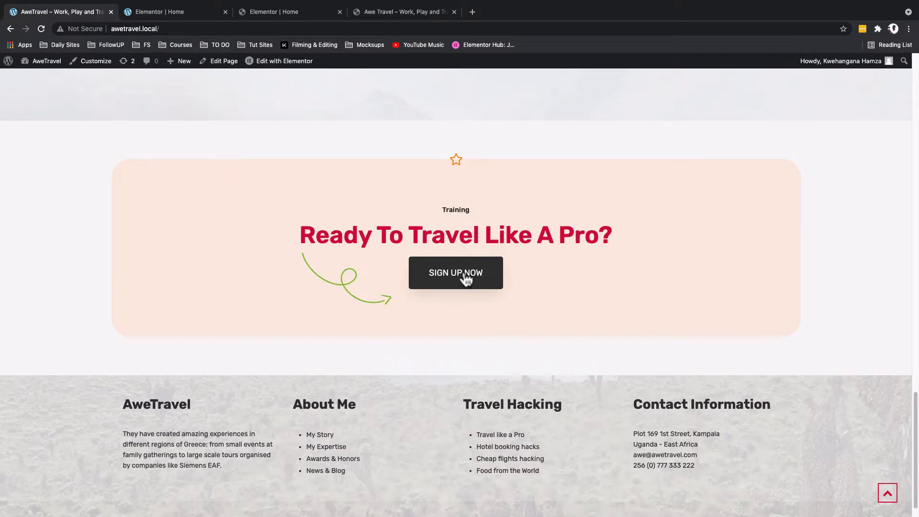
{"action": "left_click", "coordinate": [428, 277]}
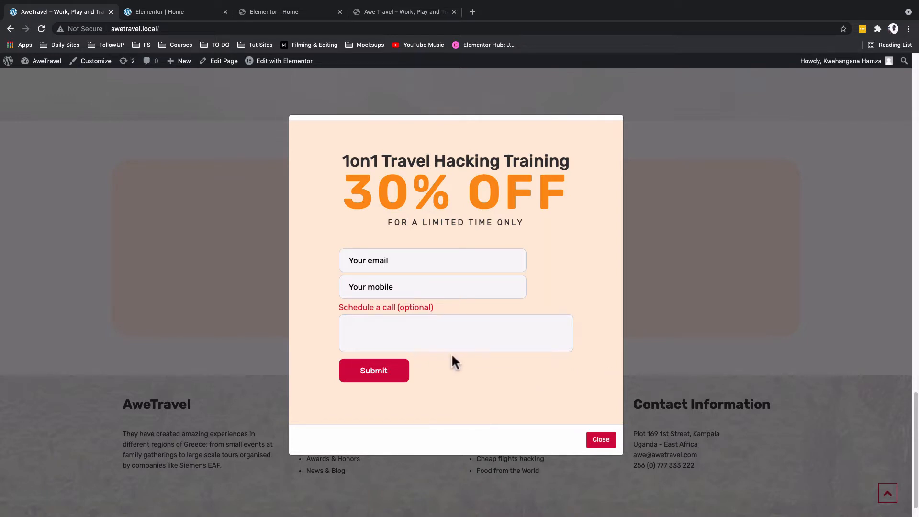
{"action": "left_click", "coordinate": [596, 442]}
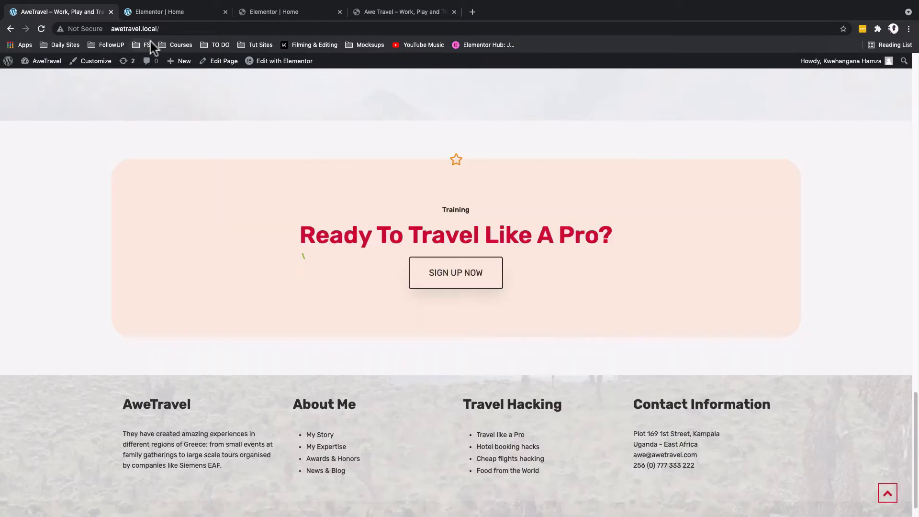
{"action": "left_click", "coordinate": [265, 14]}
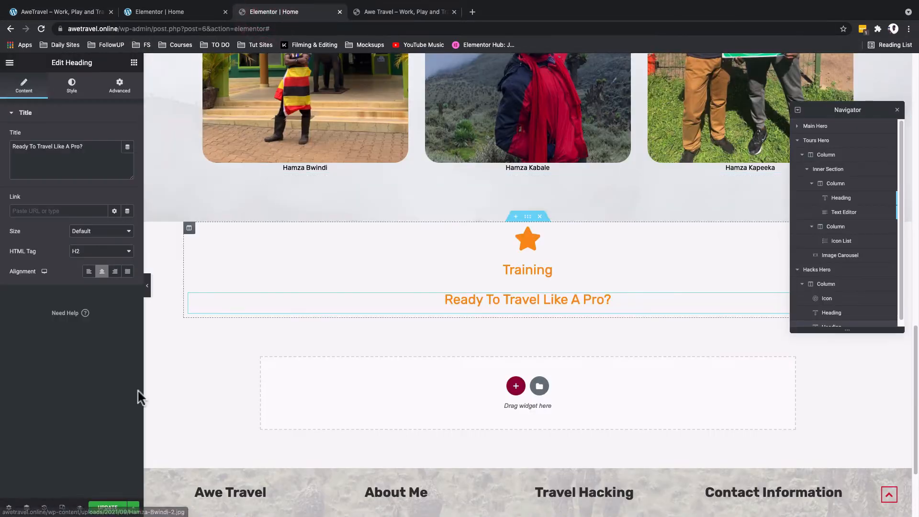
- Save the home page changes and exit the editor to the WordPress dashboard
{"action": "left_click", "coordinate": [111, 509]}
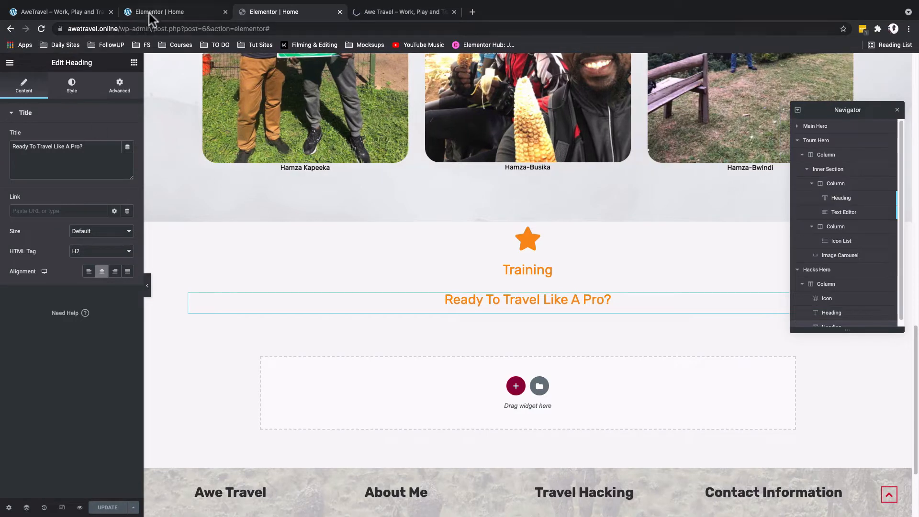
{"action": "left_click", "coordinate": [149, 13]}
{"action": "left_click", "coordinate": [280, 10]}
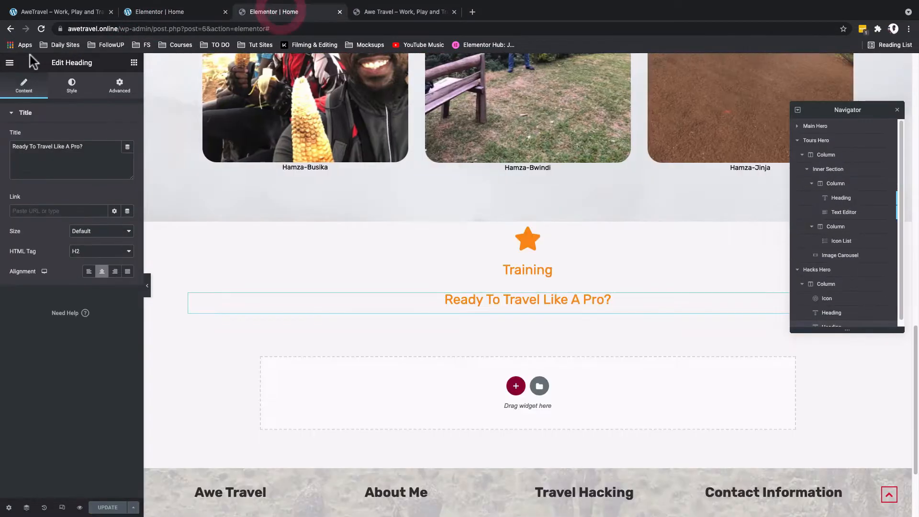
{"action": "left_click", "coordinate": [5, 66]}
{"action": "left_click", "coordinate": [40, 236]}
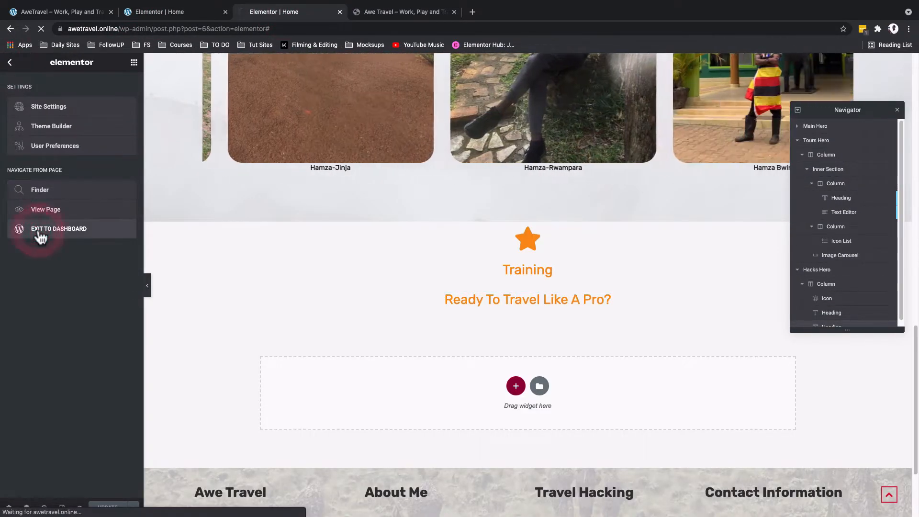
- Activate the Premium Addons for Elementor plugin from the installed plugins and dismiss its promotional notice
{"action": "mouse_move", "coordinate": [48, 266]}
{"action": "left_click", "coordinate": [100, 265]}
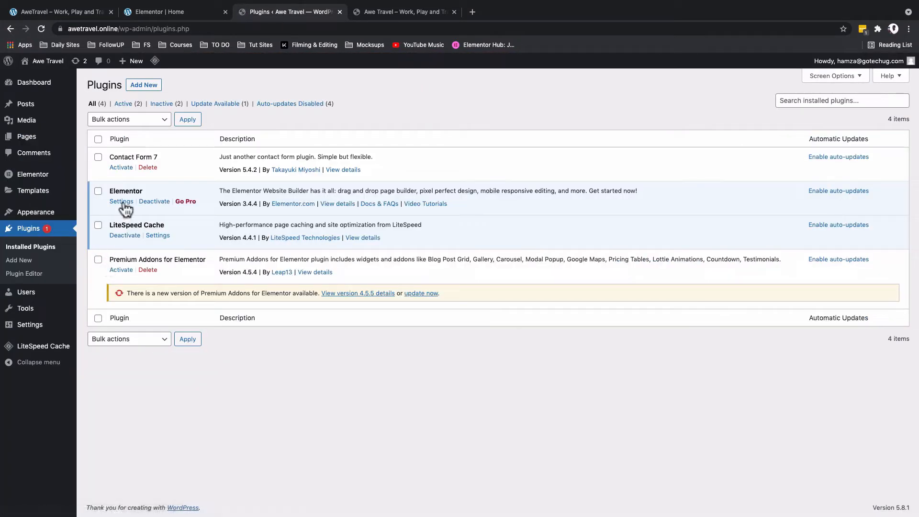
{"action": "left_click", "coordinate": [120, 270]}
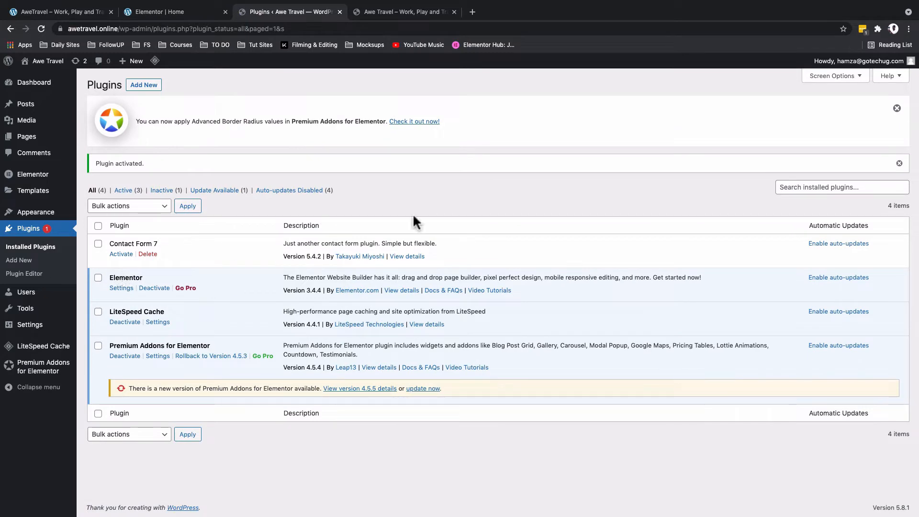
{"action": "left_click", "coordinate": [895, 110]}
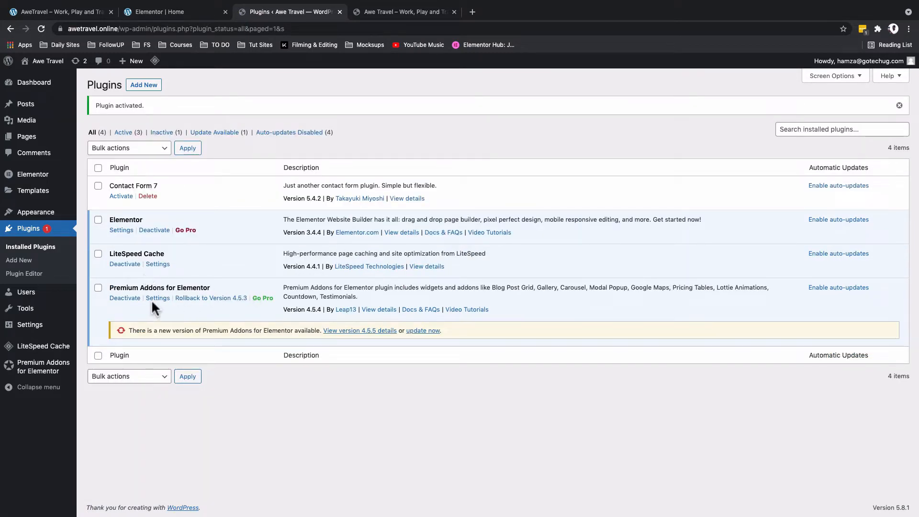
- Open the Widgets & Add-ons settings of Premium Addons for Elementor and switch off all widgets with the Master Switch
{"action": "mouse_move", "coordinate": [38, 372]}
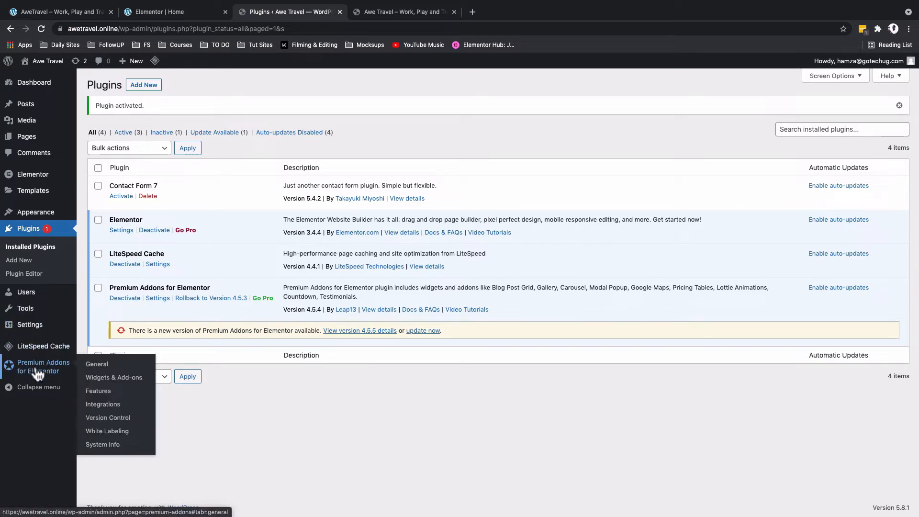
{"action": "left_click", "coordinate": [103, 379]}
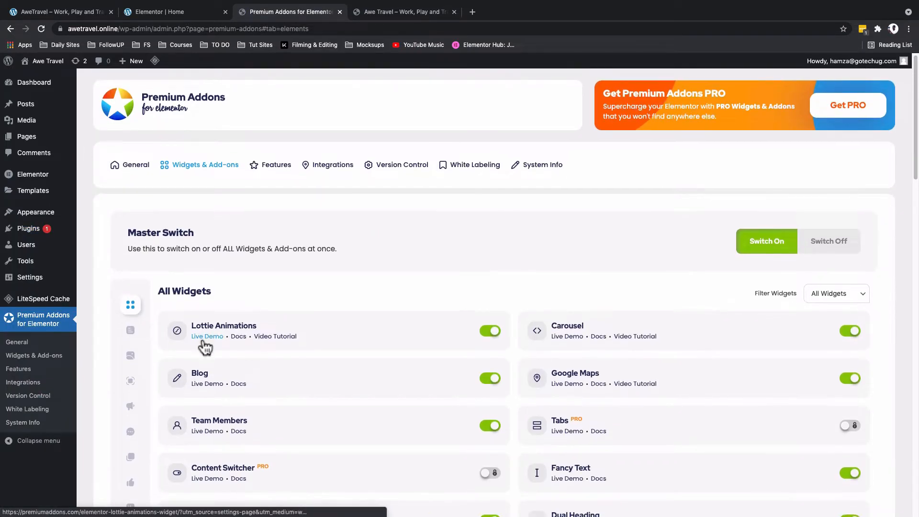
{"action": "scroll", "coordinate": [203, 341], "scroll_direction": "down", "scroll_amount": 2}
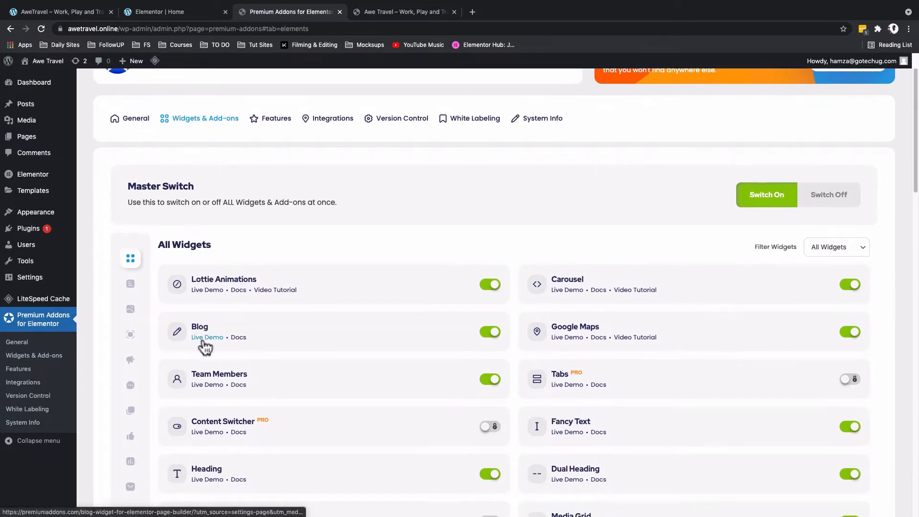
{"action": "left_click", "coordinate": [833, 207]}
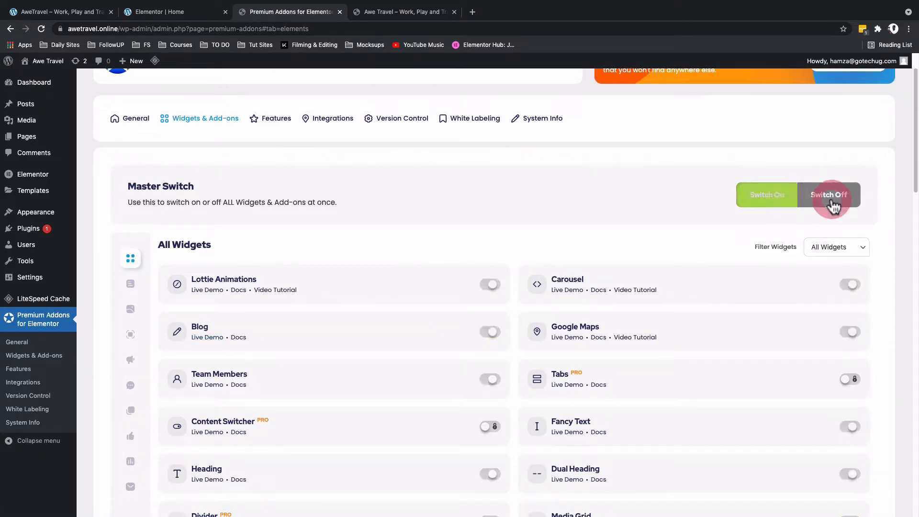
- Switch on only the Modal Box widget in the Premium Addons widget list and check that its setting is kept
{"action": "scroll", "coordinate": [590, 259], "scroll_direction": "down", "scroll_amount": 5}
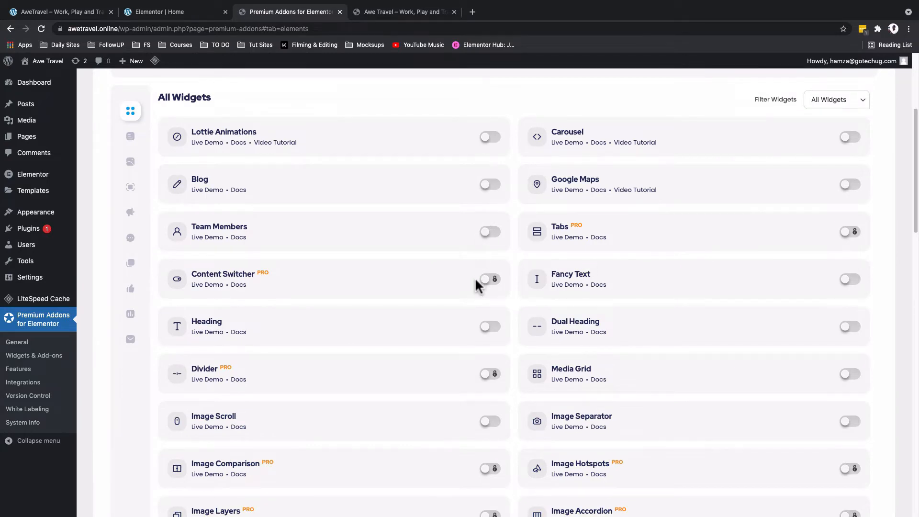
{"action": "scroll", "coordinate": [475, 277], "scroll_direction": "down", "scroll_amount": 3}
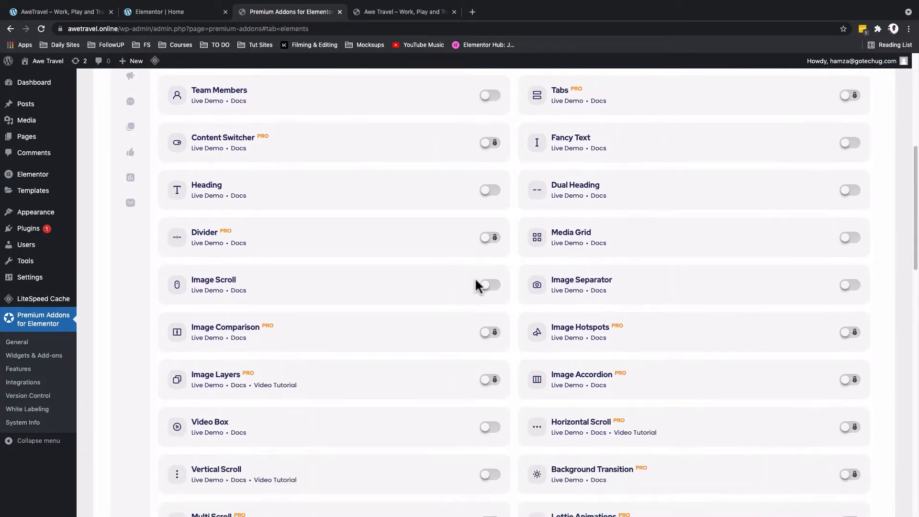
{"action": "scroll", "coordinate": [475, 281], "scroll_direction": "down", "scroll_amount": 3}
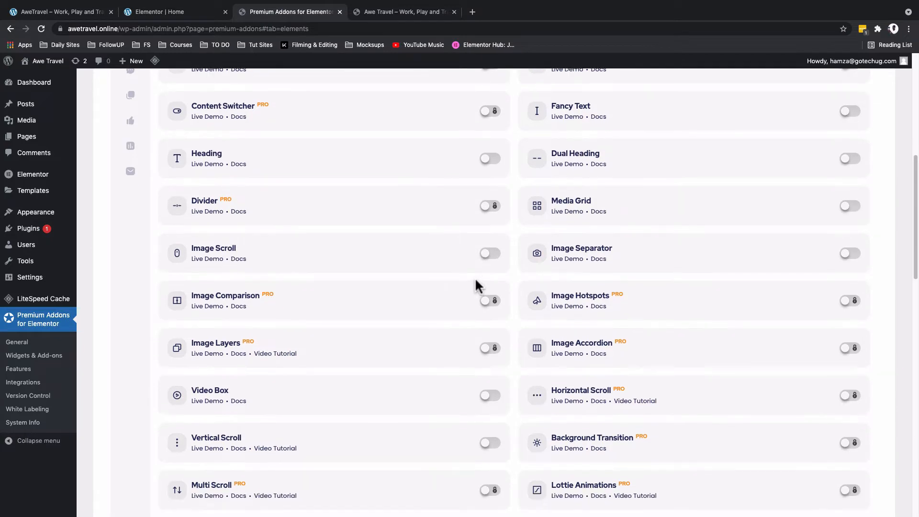
{"action": "scroll", "coordinate": [475, 280], "scroll_direction": "down", "scroll_amount": 2}
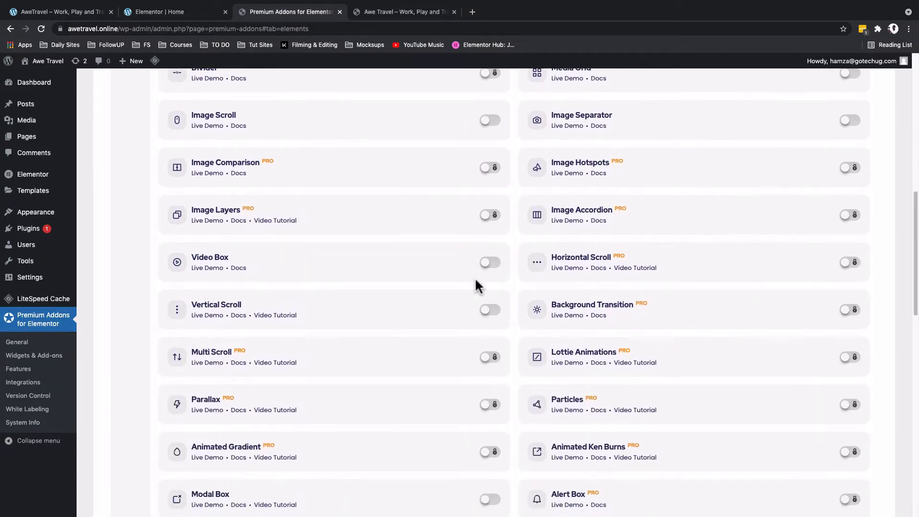
{"action": "scroll", "coordinate": [476, 287], "scroll_direction": "down", "scroll_amount": 3}
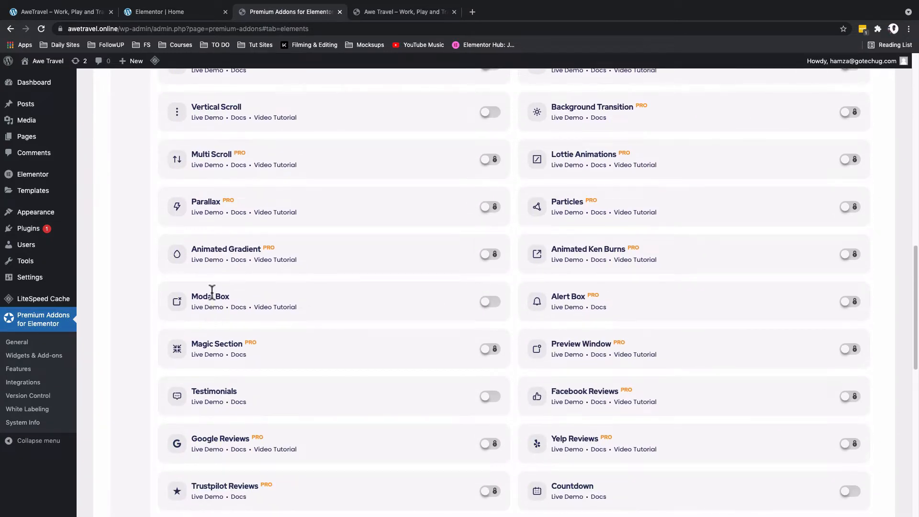
{"action": "left_click", "coordinate": [497, 302]}
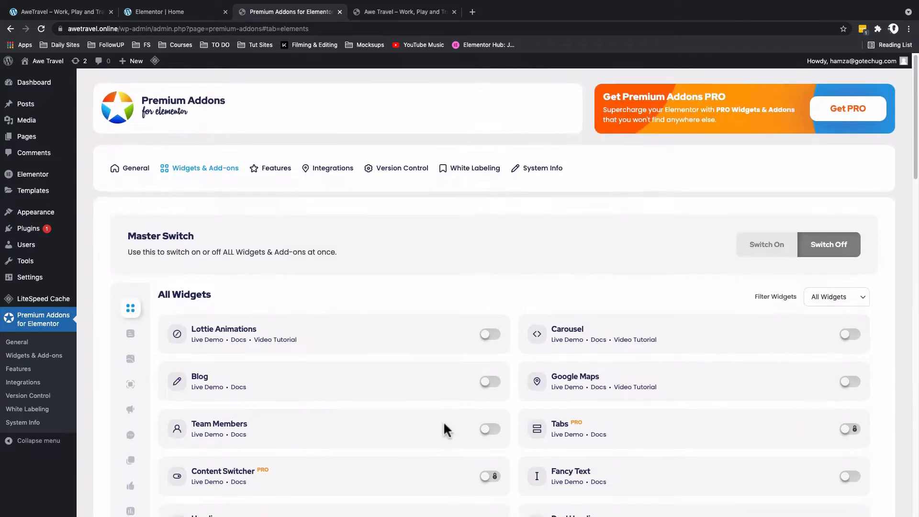
{"action": "scroll", "coordinate": [443, 421], "scroll_direction": "down", "scroll_amount": 4}
{"action": "scroll", "coordinate": [443, 420], "scroll_direction": "down", "scroll_amount": 9}
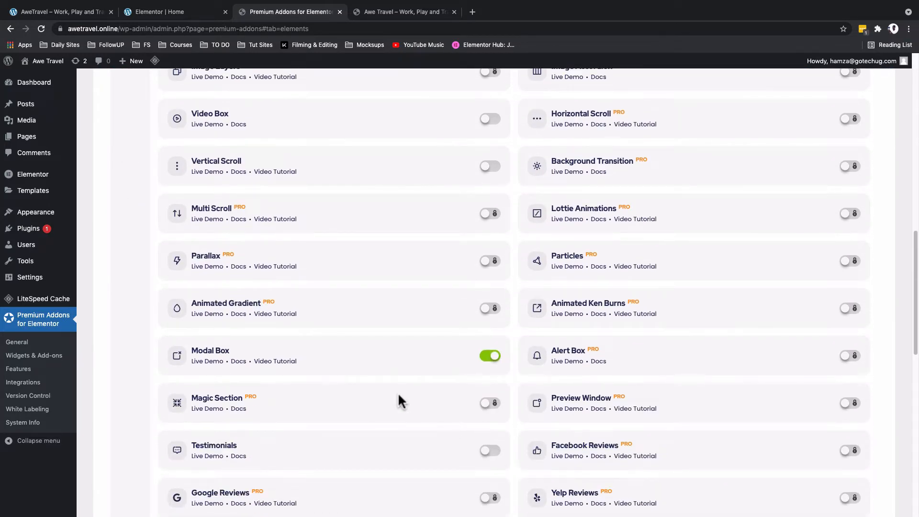
- Open the Home page from the WordPress pages list for editing with Elementor
{"action": "mouse_move", "coordinate": [38, 141]}
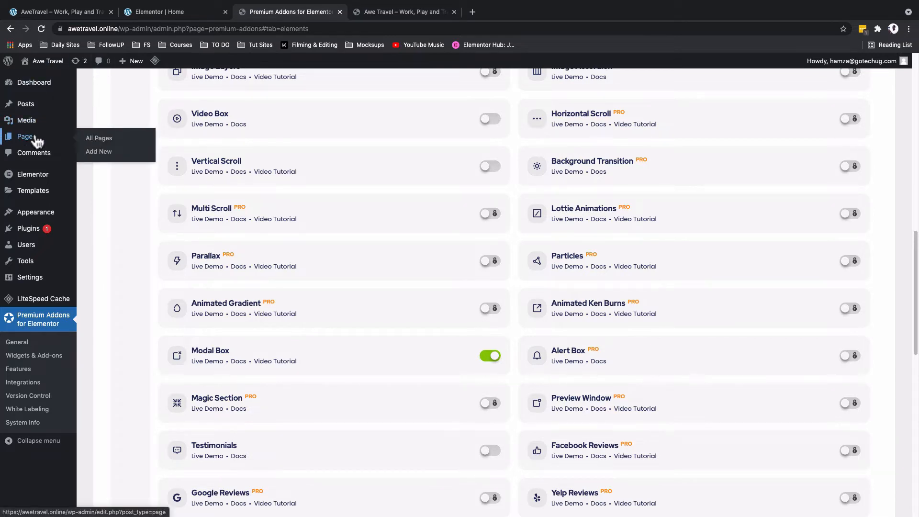
{"action": "left_click", "coordinate": [98, 139]}
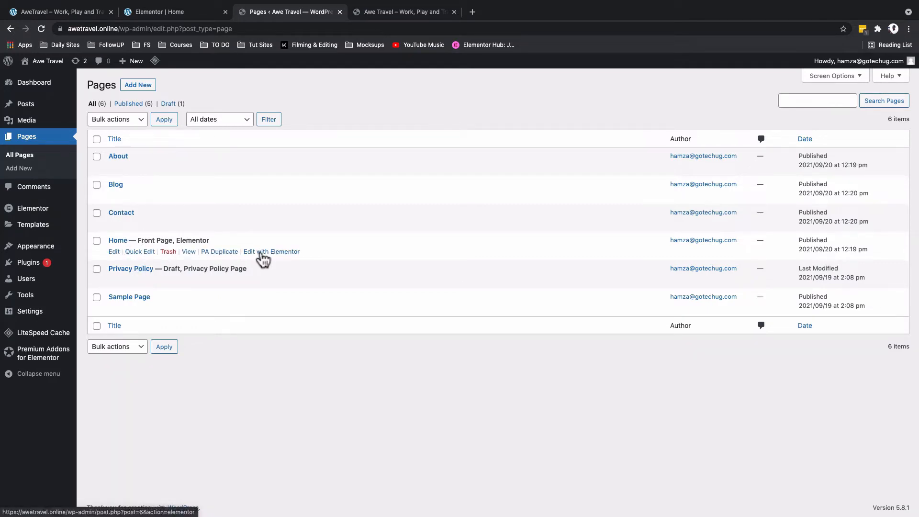
{"action": "left_click", "coordinate": [263, 253]}
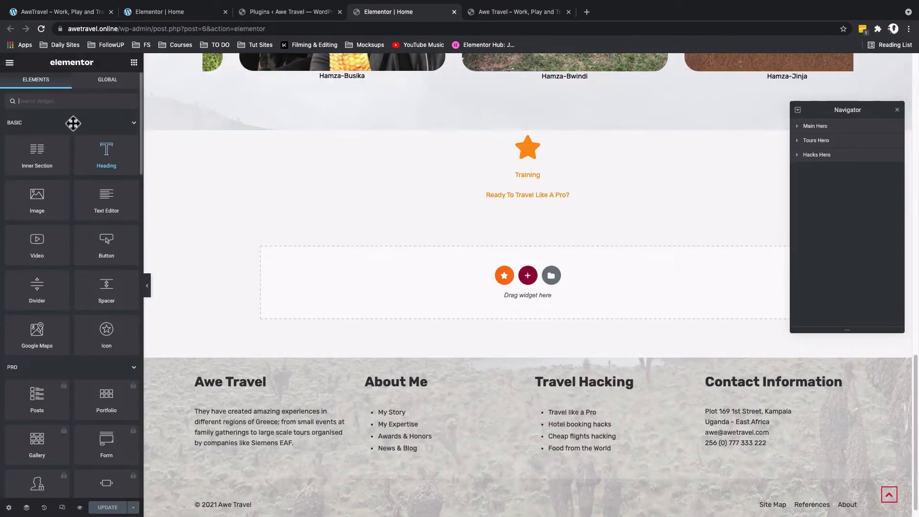
- Search the widgets for "mod" and place a Premium Modal Box below the Ready To Travel Like A Pro? heading
{"action": "left_click", "coordinate": [33, 102]}
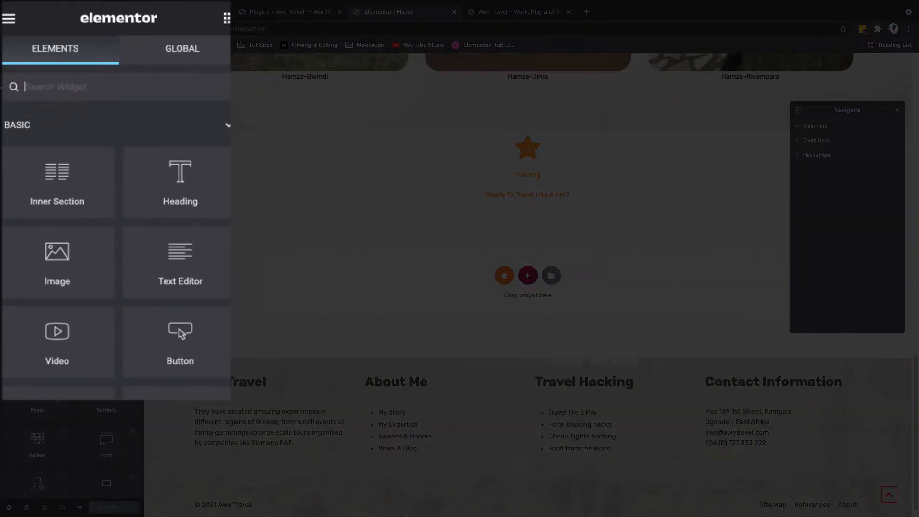
{"action": "type", "text": "mod"}
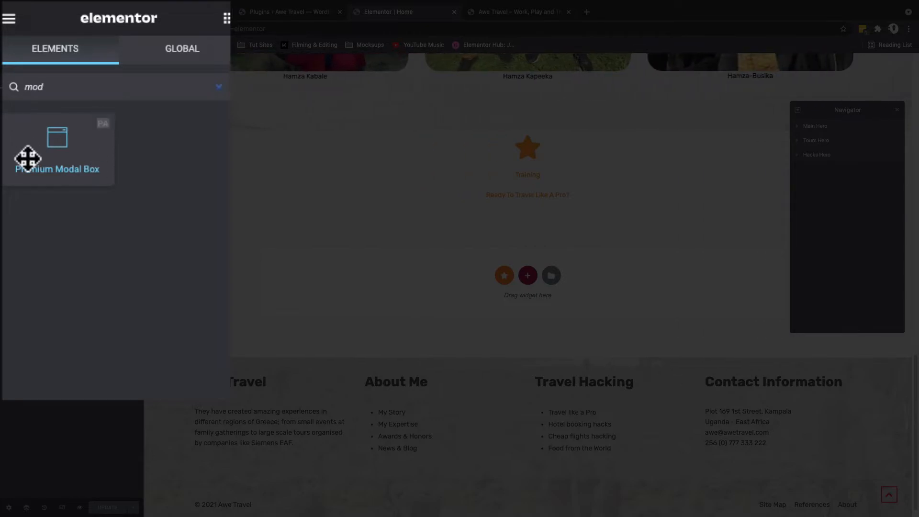
{"action": "left_click_drag", "start_coordinate": [30, 159], "coordinate": [501, 200]}
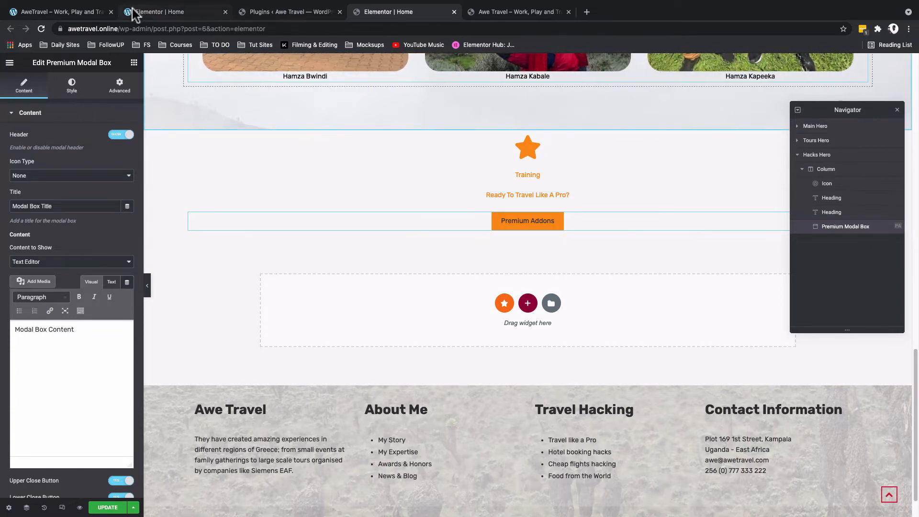
- Check the reference page's sign-up section, and set the Hacks Hero section's unlinked padding to 100 px top and bottom
{"action": "left_click", "coordinate": [59, 18]}
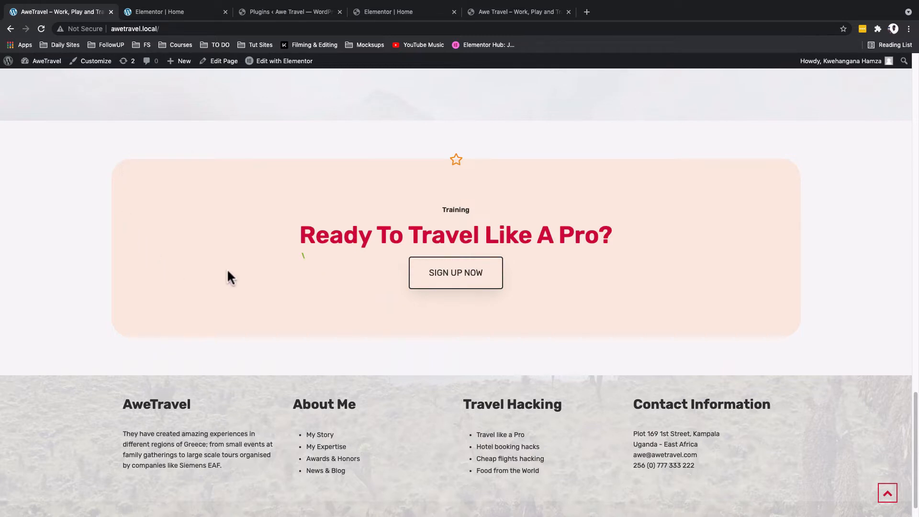
{"action": "left_click", "coordinate": [378, 15]}
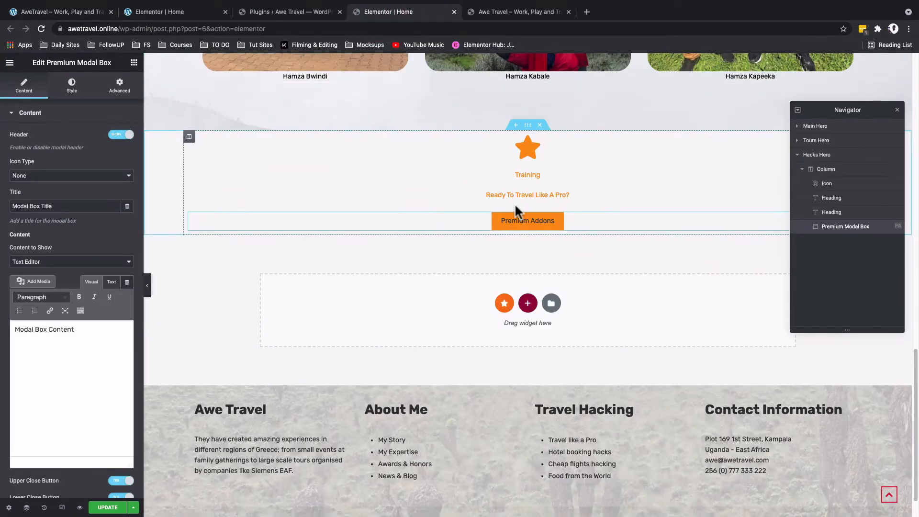
{"action": "left_click", "coordinate": [527, 125]}
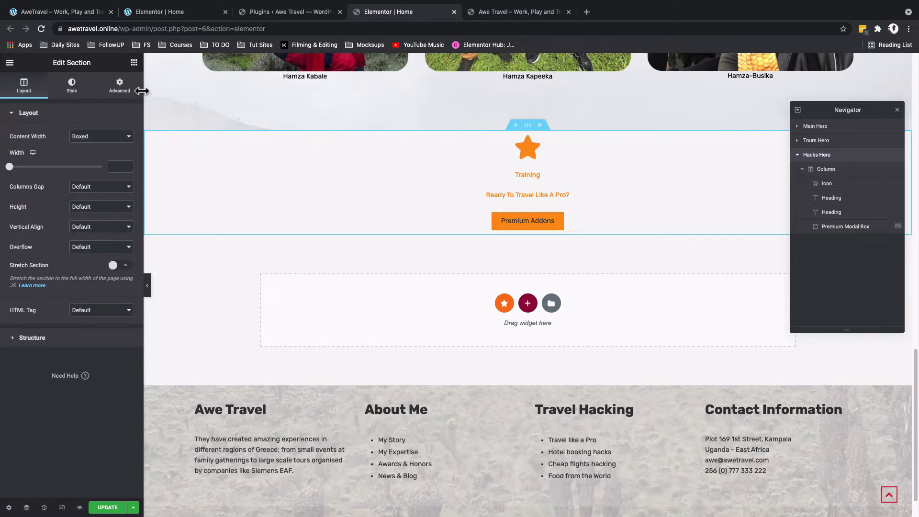
{"action": "left_click", "coordinate": [104, 92]}
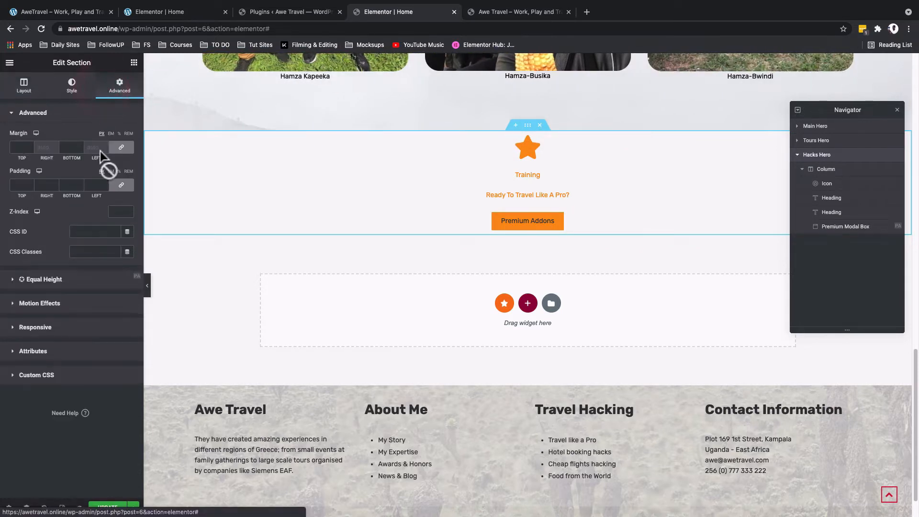
{"action": "left_click", "coordinate": [123, 185]}
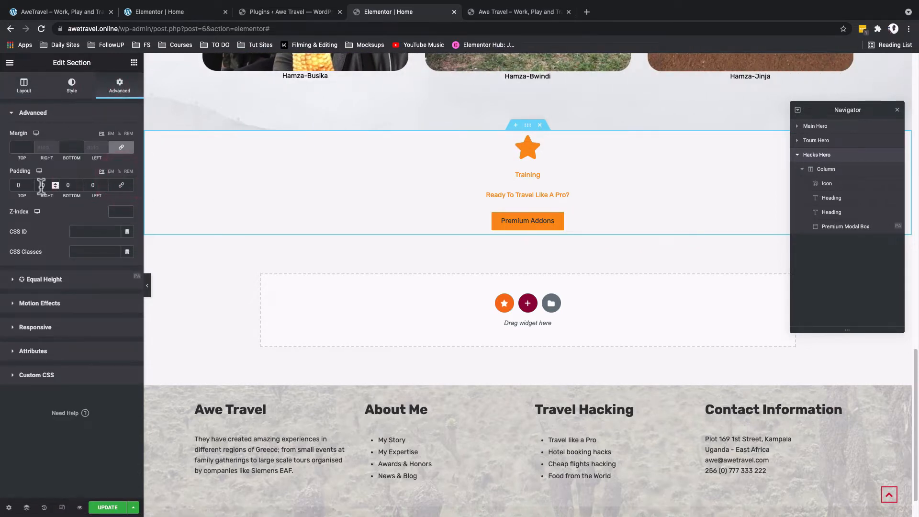
{"action": "left_click", "coordinate": [17, 184]}
{"action": "type", "text": "100"}
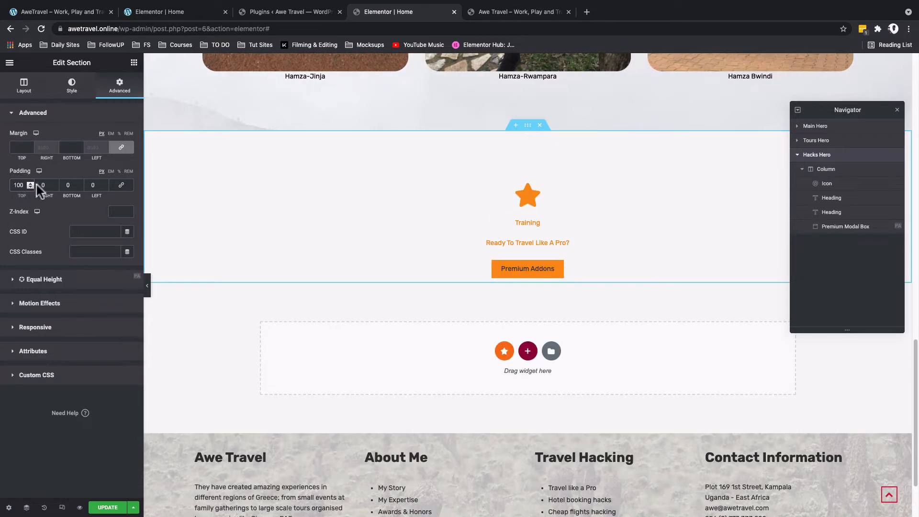
{"action": "left_click", "coordinate": [69, 185]}
{"action": "type", "text": "100"}
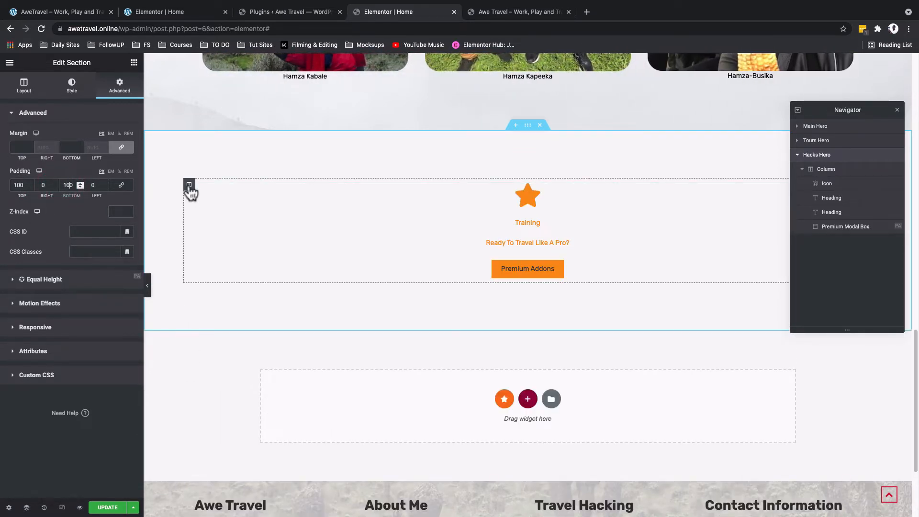
- Give the Hacks Hero column a classic background in the global orange with its opacity lowered to a pale tint, #FA91111C
{"action": "left_click", "coordinate": [189, 185]}
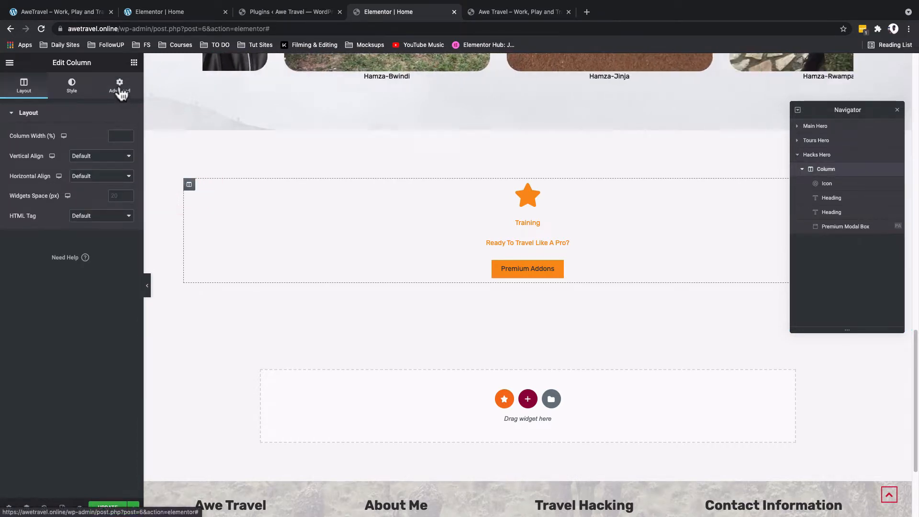
{"action": "left_click", "coordinate": [70, 90]}
{"action": "left_click", "coordinate": [102, 157]}
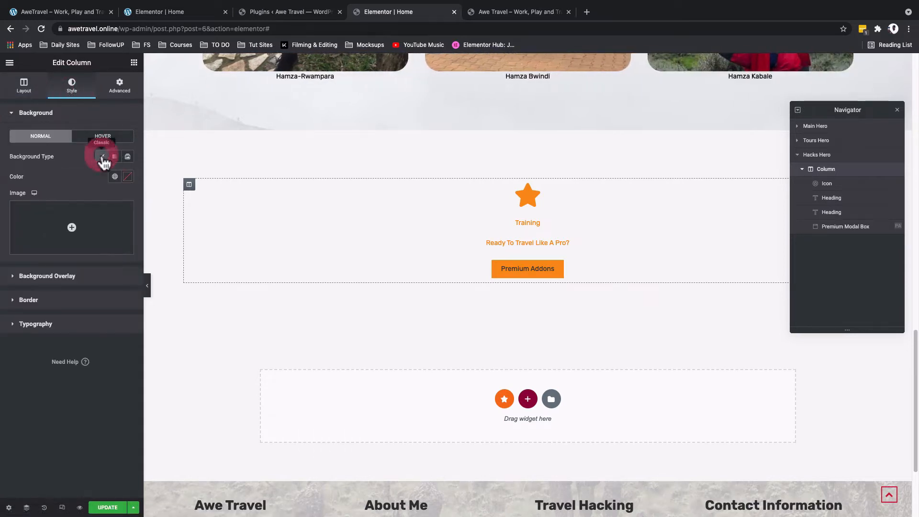
{"action": "left_click", "coordinate": [115, 177]}
{"action": "left_click", "coordinate": [68, 220]}
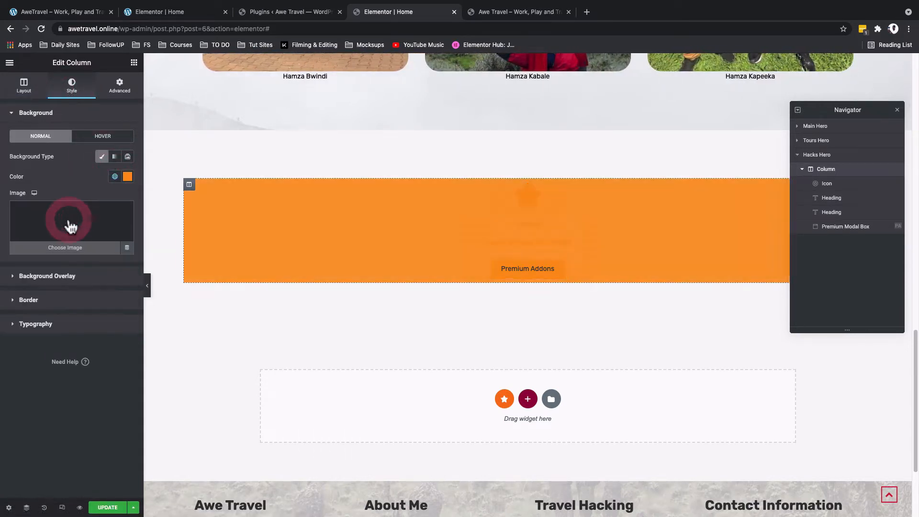
{"action": "left_click", "coordinate": [127, 176]}
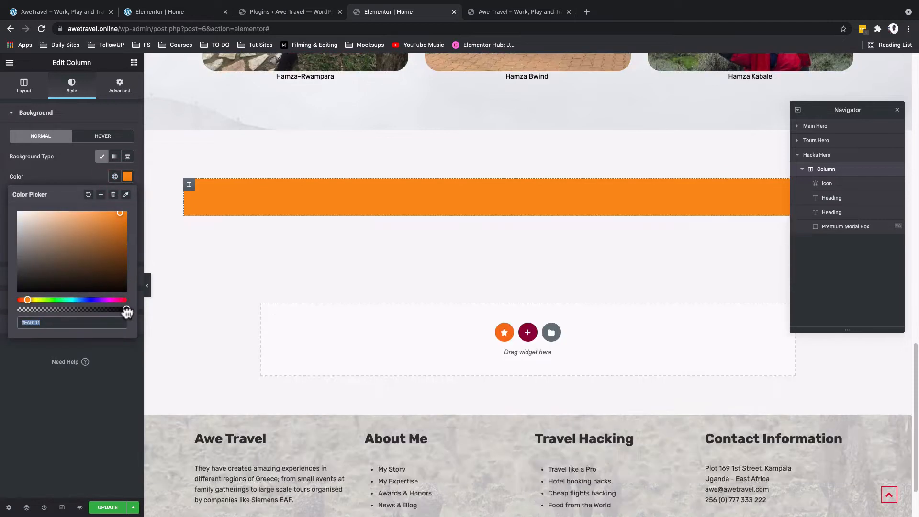
{"action": "left_click_drag", "start_coordinate": [126, 310], "coordinate": [99, 312]}
{"action": "left_click_drag", "start_coordinate": [85, 312], "coordinate": [26, 311]}
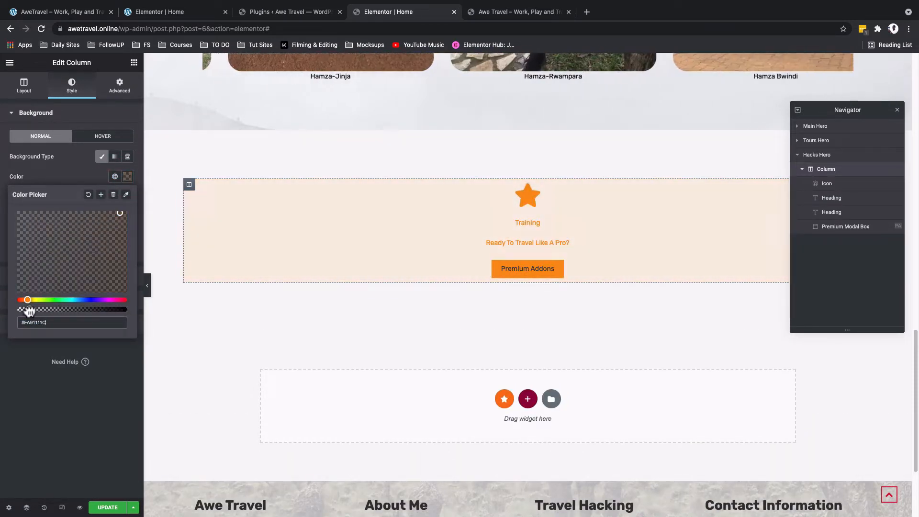
{"action": "left_click", "coordinate": [56, 175]}
- Set the Hacks Hero column's padding to 100 px on all sides and round its corners through the border settings
{"action": "left_click", "coordinate": [119, 87]}
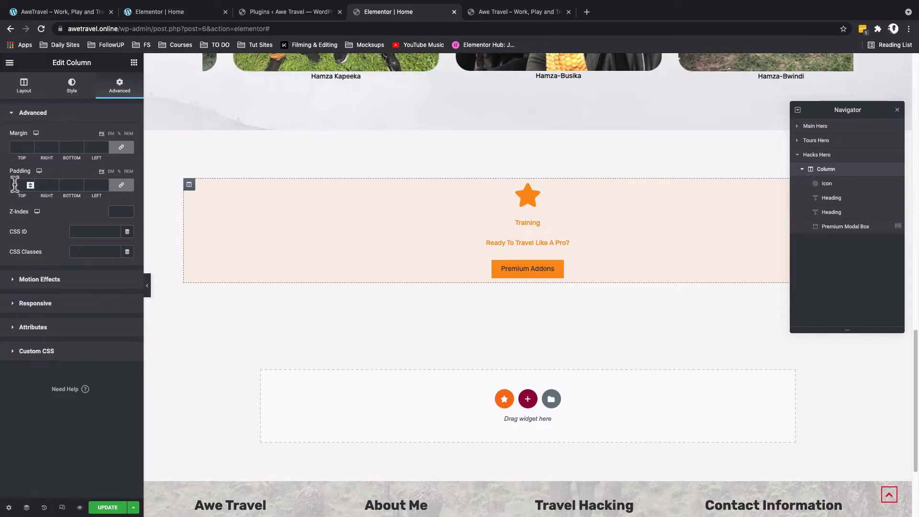
{"action": "type", "text": "10"}
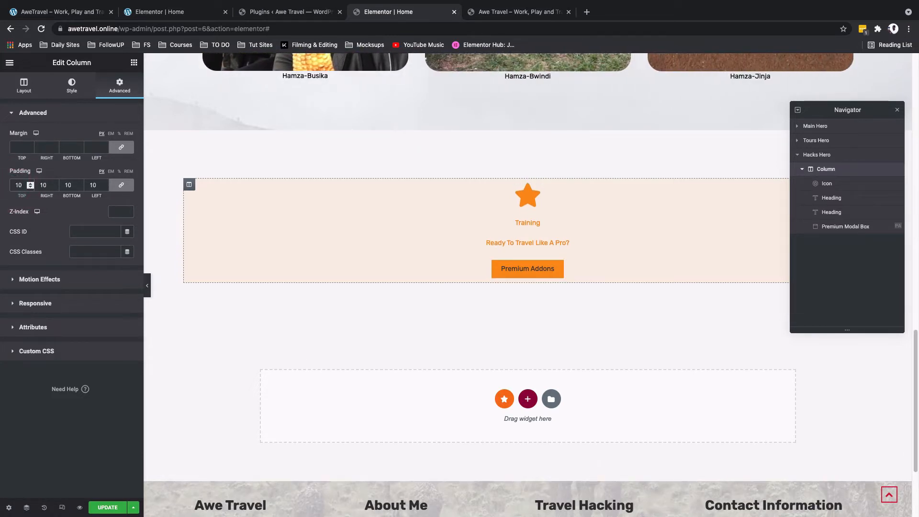
{"action": "type", "text": "0"}
{"action": "left_click", "coordinate": [72, 85]}
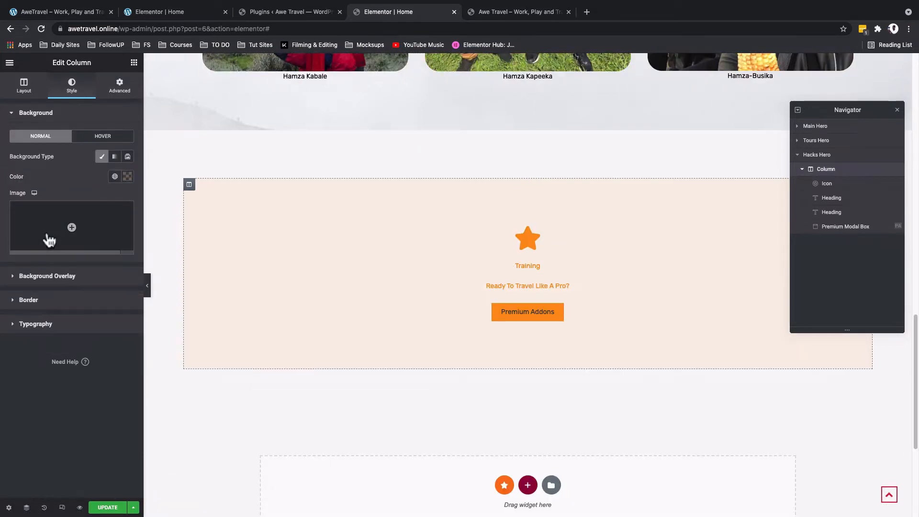
{"action": "left_click", "coordinate": [28, 300]}
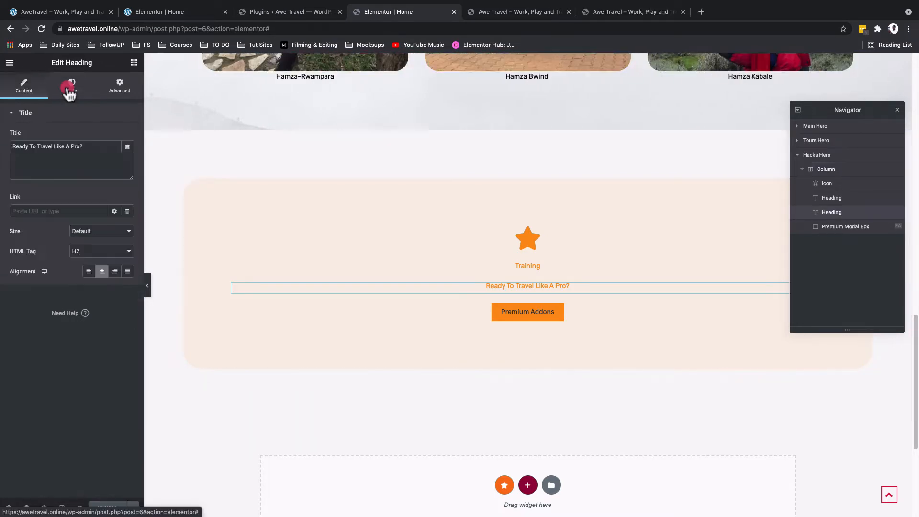
- Style the Ready To Travel Like A Pro? heading with the Accent/Pink text color, size 50 px and weight 600
{"action": "left_click", "coordinate": [72, 85]}
{"action": "left_click", "coordinate": [115, 136]}
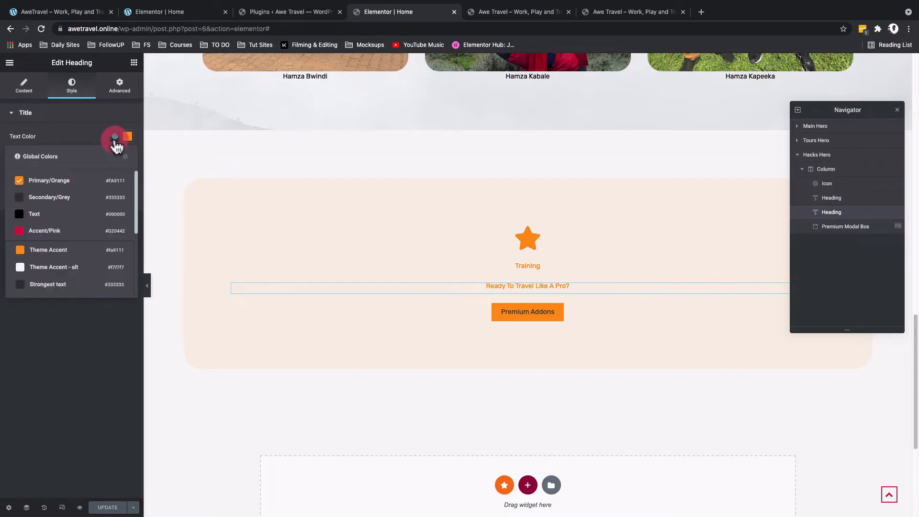
{"action": "left_click", "coordinate": [71, 231]}
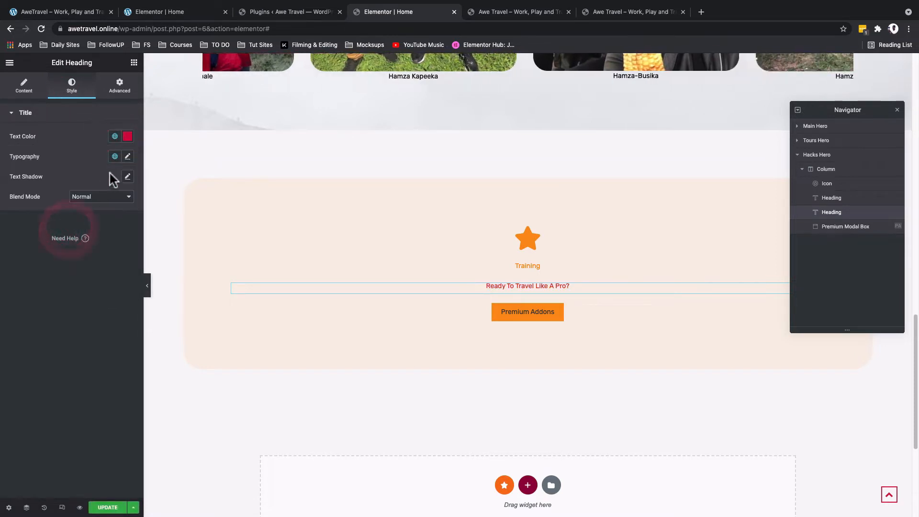
{"action": "left_click", "coordinate": [127, 157]}
{"action": "left_click", "coordinate": [107, 231]}
{"action": "type", "text": "50"}
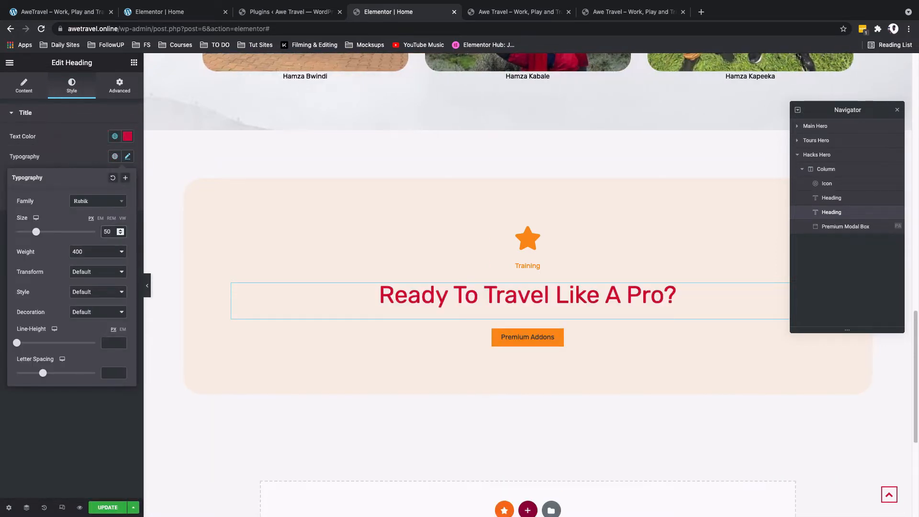
{"action": "left_click", "coordinate": [105, 253]}
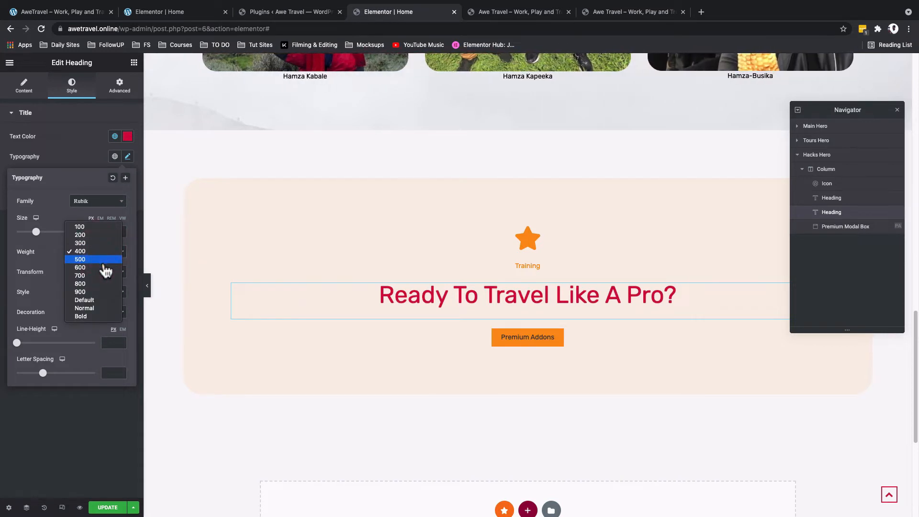
{"action": "left_click", "coordinate": [104, 267]}
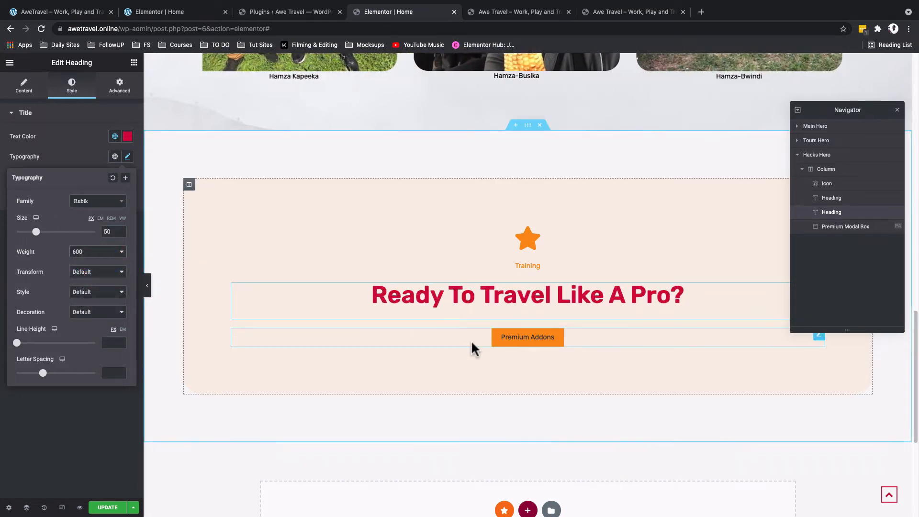
- Change the Training heading's text color to the global Text color, #000000
{"action": "left_click", "coordinate": [532, 263]}
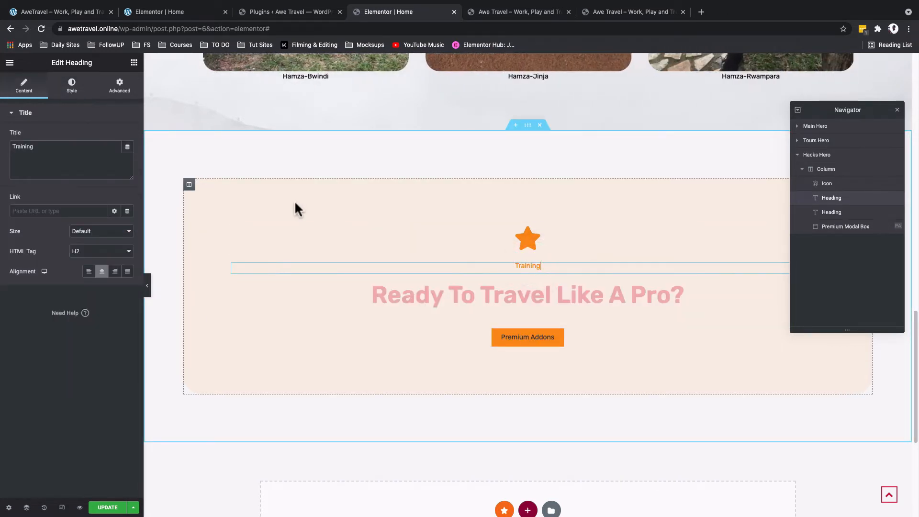
{"action": "left_click", "coordinate": [72, 90]}
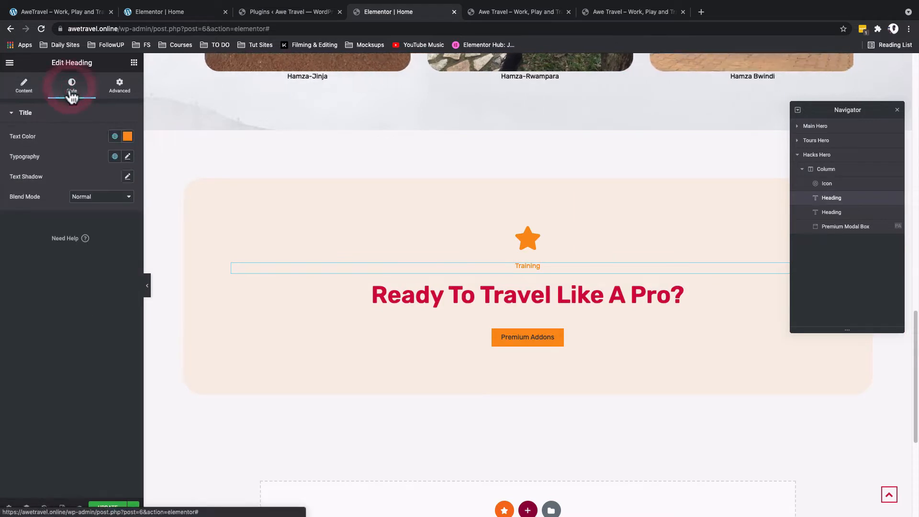
{"action": "left_click", "coordinate": [115, 137]}
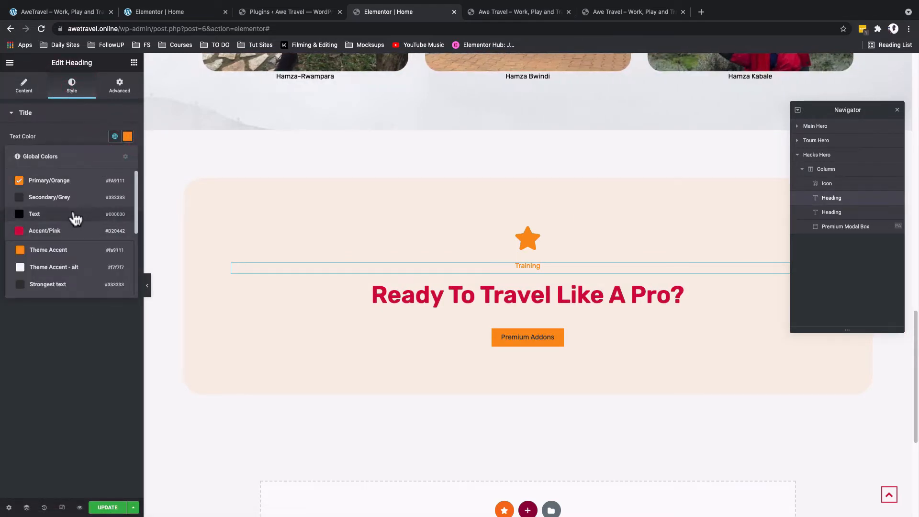
{"action": "left_click", "coordinate": [73, 214]}
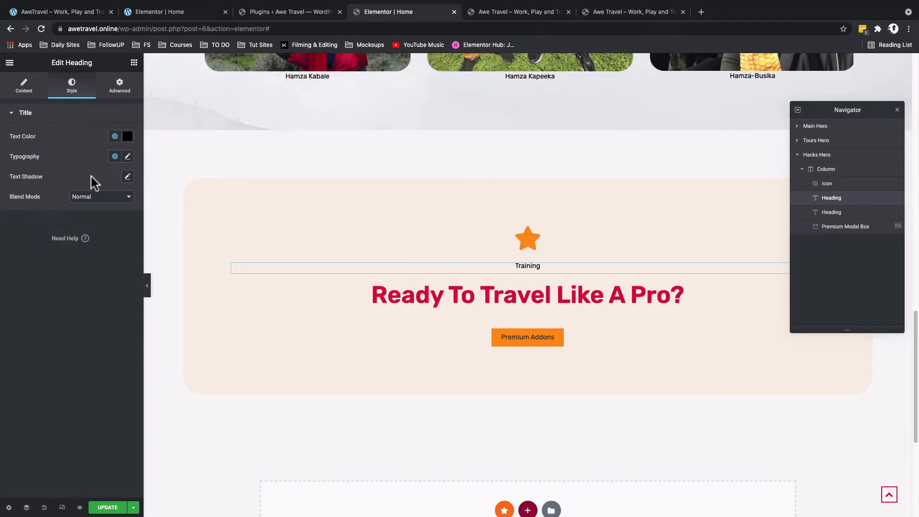
- Replace the solid star in the Hacks Hero icon widget with the outlined Star from the icon library
{"action": "left_click", "coordinate": [293, 249]}
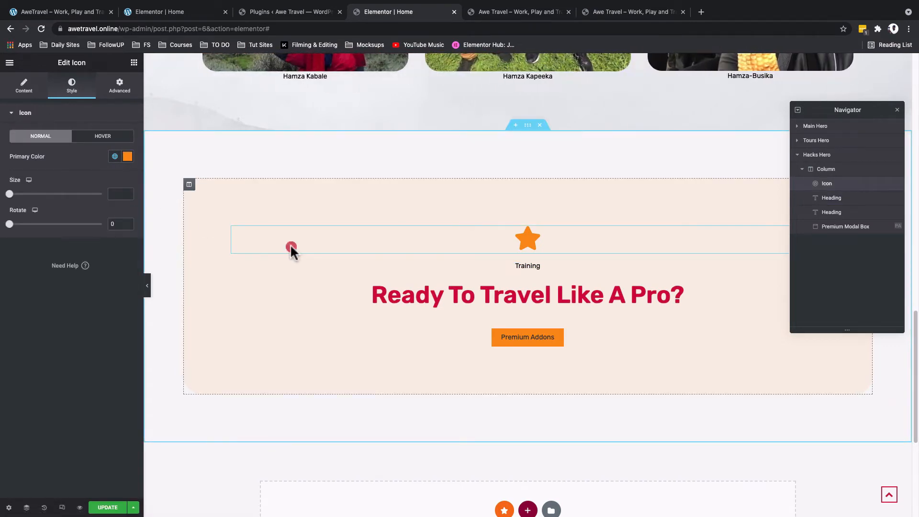
{"action": "left_click", "coordinate": [24, 86]}
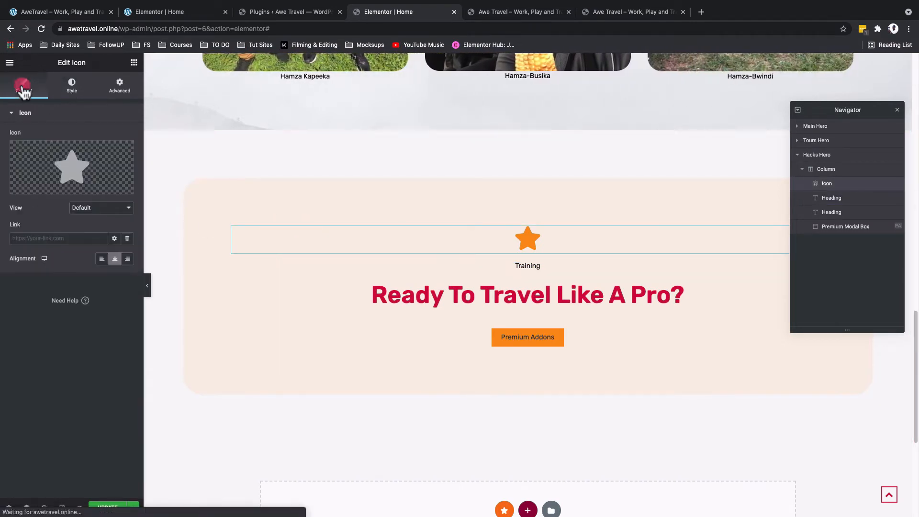
{"action": "left_click", "coordinate": [74, 171]}
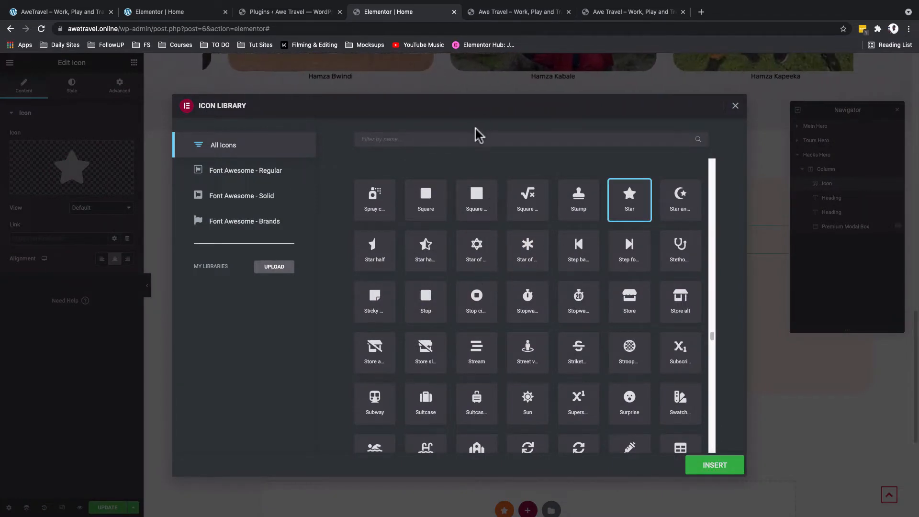
{"action": "left_click", "coordinate": [474, 142]}
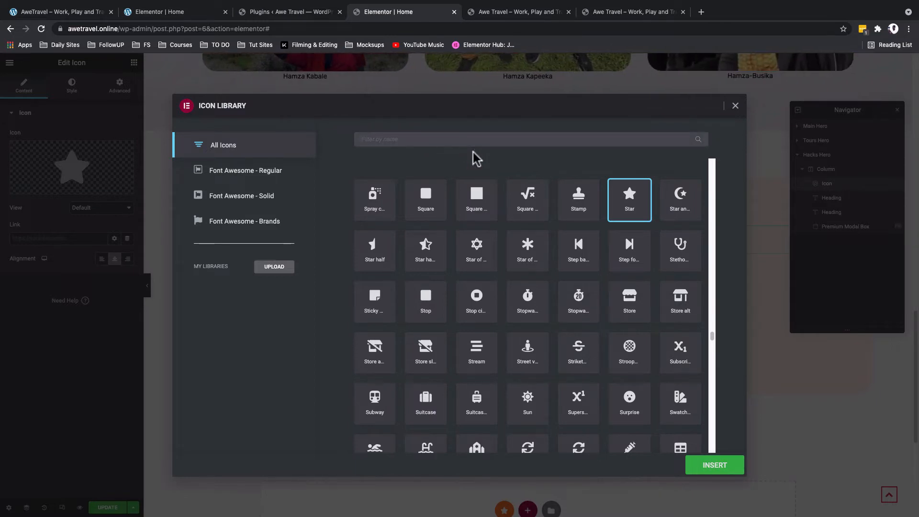
{"action": "type", "text": "star"}
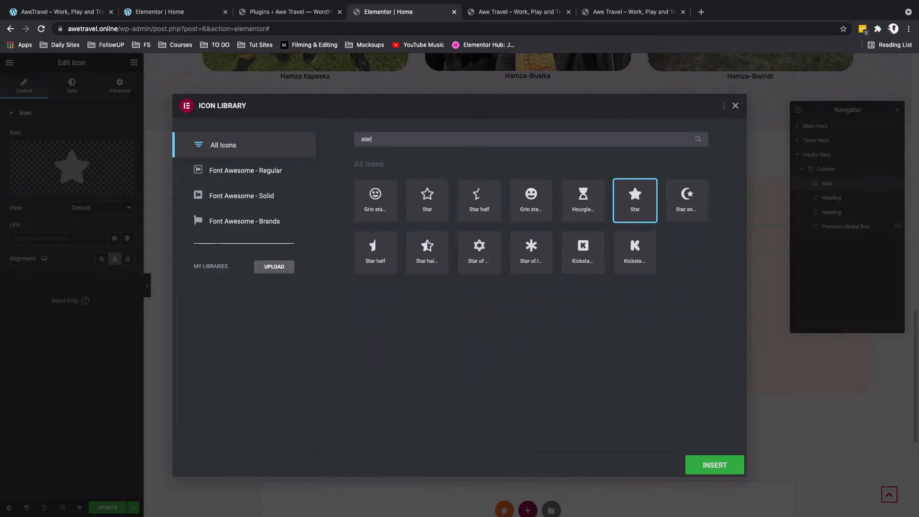
{"action": "left_click", "coordinate": [432, 202]}
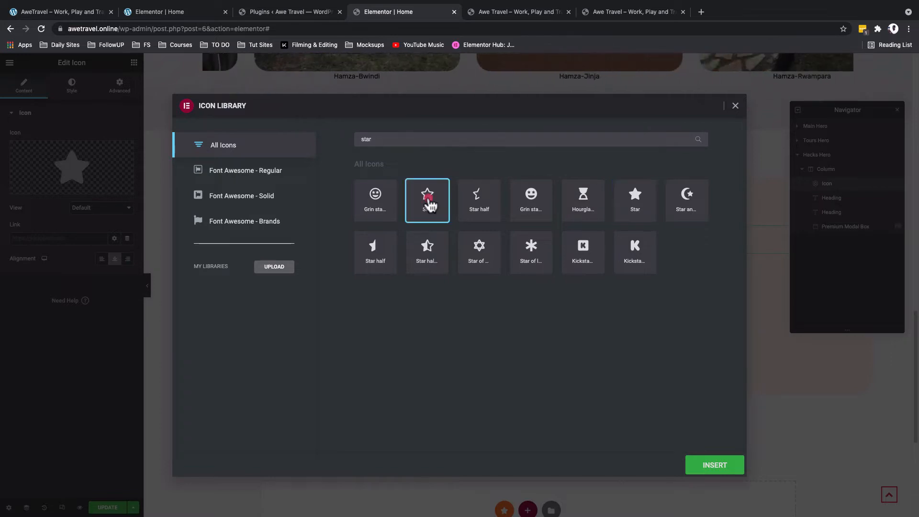
{"action": "left_click", "coordinate": [693, 472]}
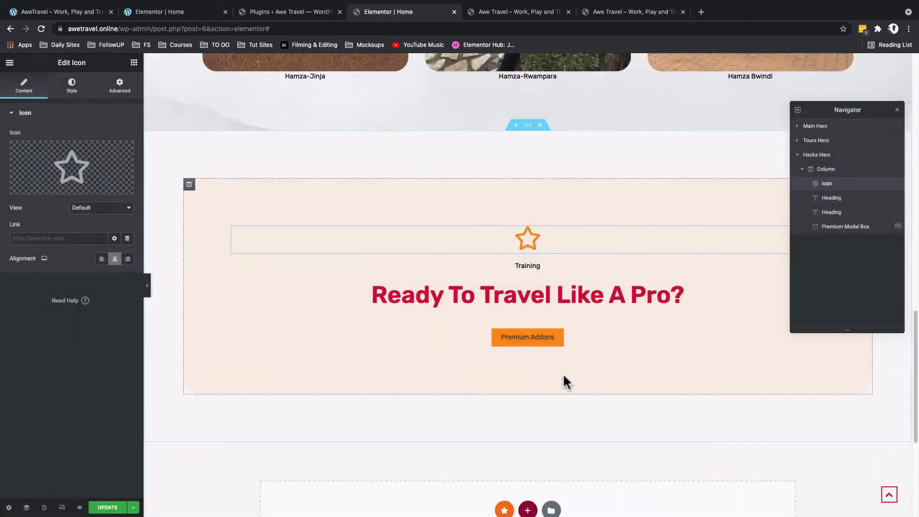
- Set the star icon's size to 30
{"action": "left_click", "coordinate": [72, 89]}
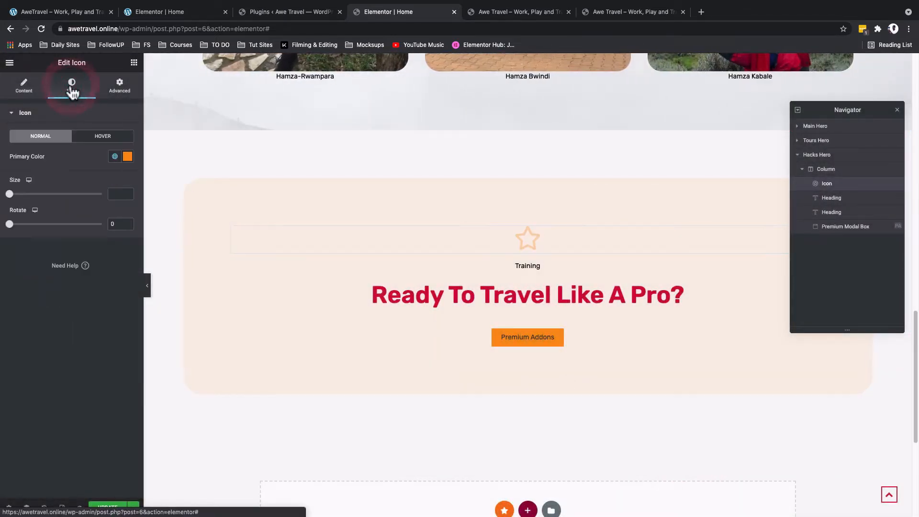
{"action": "left_click_drag", "start_coordinate": [9, 198], "coordinate": [24, 205]}
{"action": "double_click", "coordinate": [113, 194]}
{"action": "type", "text": "30"}
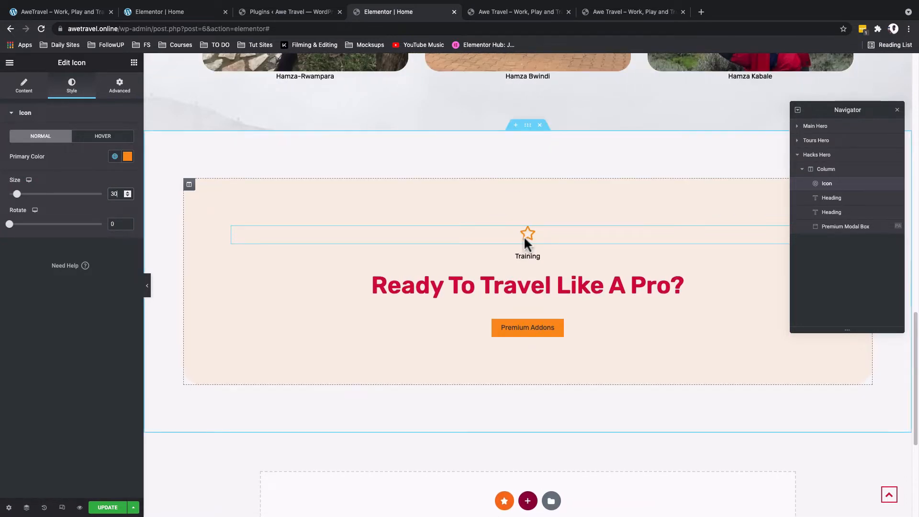
- Set the star icon's width to Inline (auto) and its position to Absolute
{"action": "left_click", "coordinate": [119, 86]}
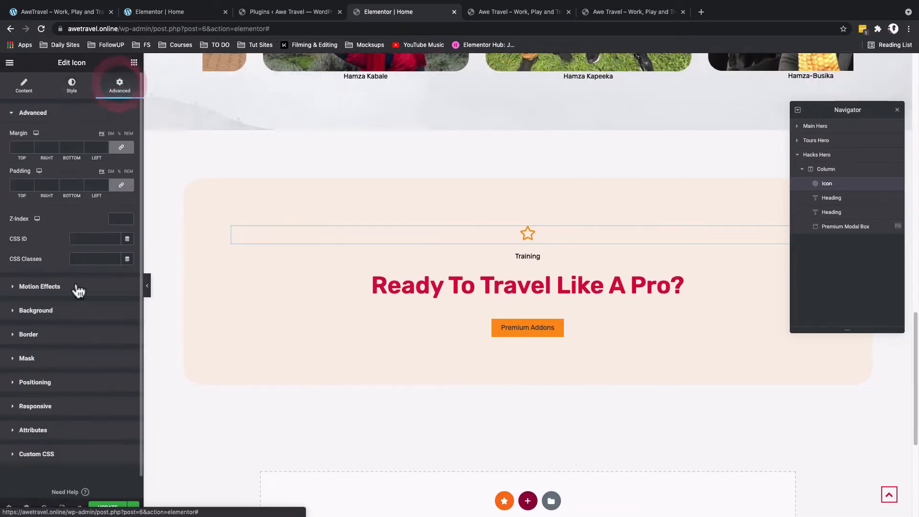
{"action": "left_click", "coordinate": [42, 383]}
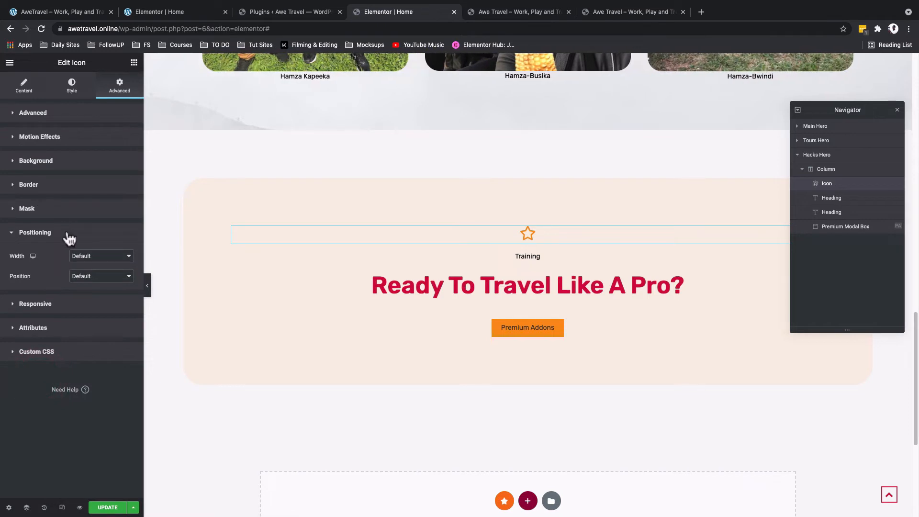
{"action": "left_click", "coordinate": [78, 261]}
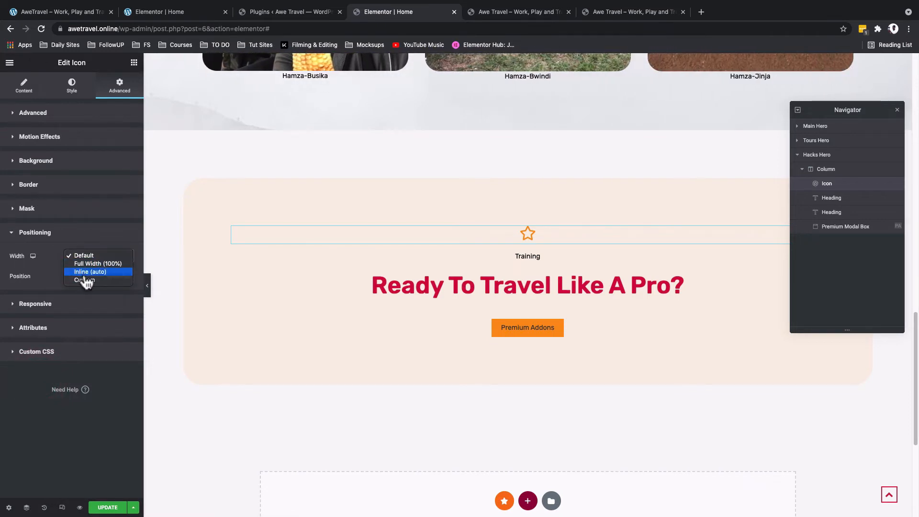
{"action": "left_click", "coordinate": [86, 271]}
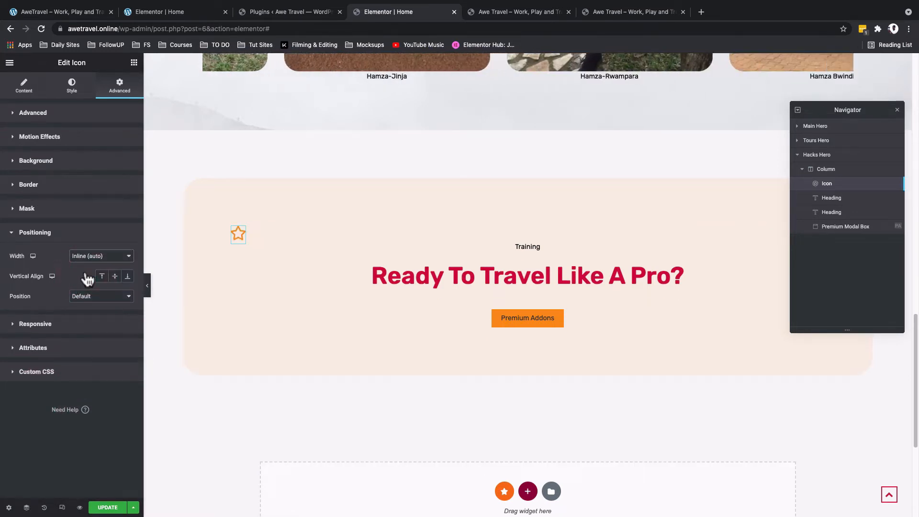
{"action": "left_click", "coordinate": [89, 301]}
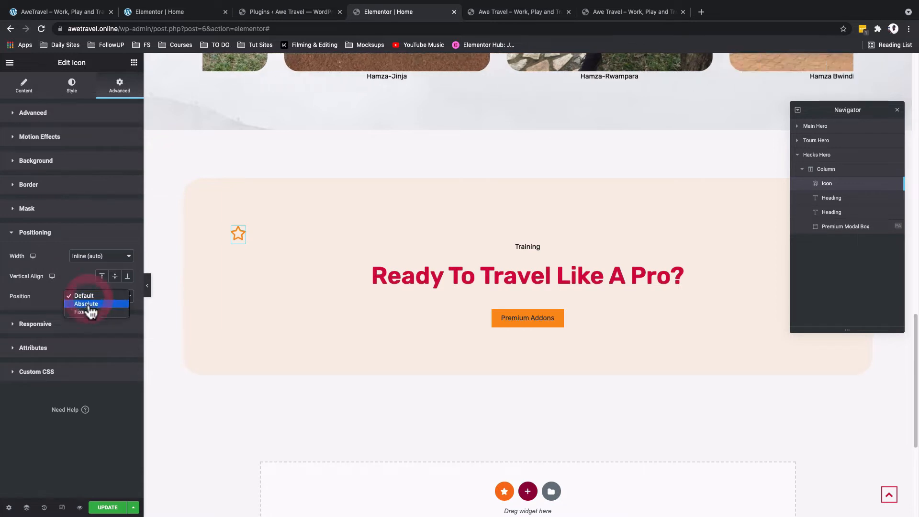
{"action": "left_click", "coordinate": [90, 304]}
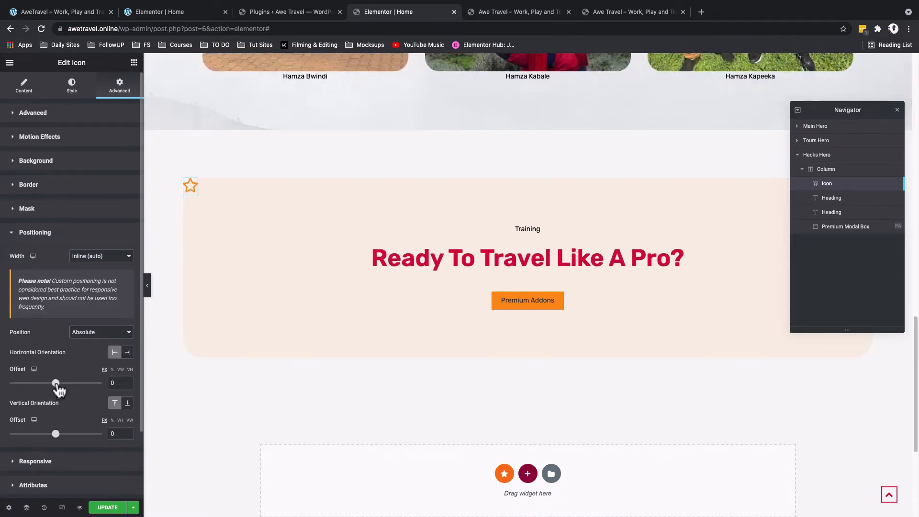
- Offset the star icon 700 px horizontally and -12 px vertically so it sits on the column's upper edge
{"action": "left_click_drag", "start_coordinate": [68, 390], "coordinate": [88, 397]}
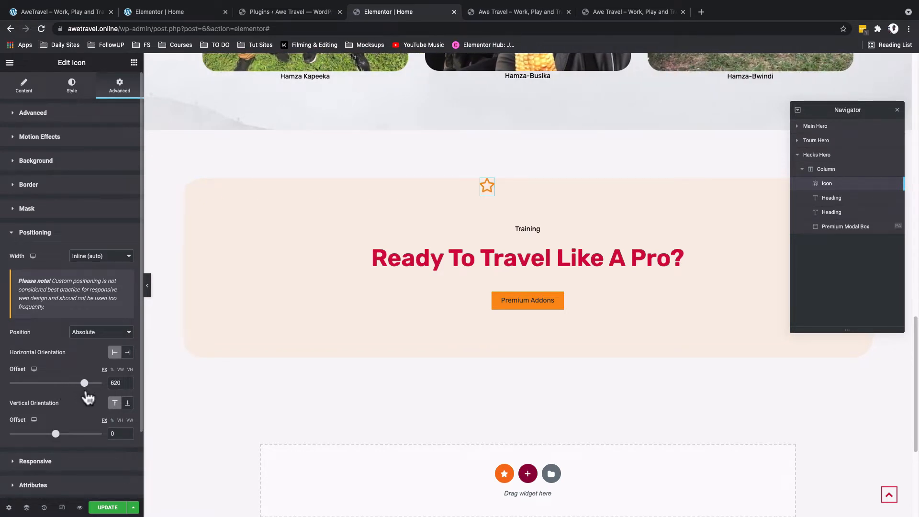
{"action": "left_click", "coordinate": [110, 382]}
{"action": "type", "text": "700"}
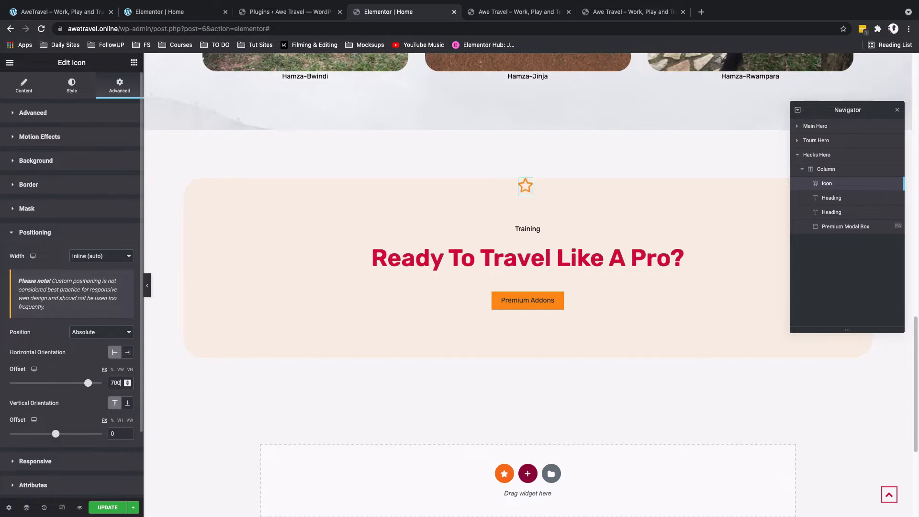
{"action": "left_click_drag", "start_coordinate": [56, 438], "coordinate": [56, 439]}
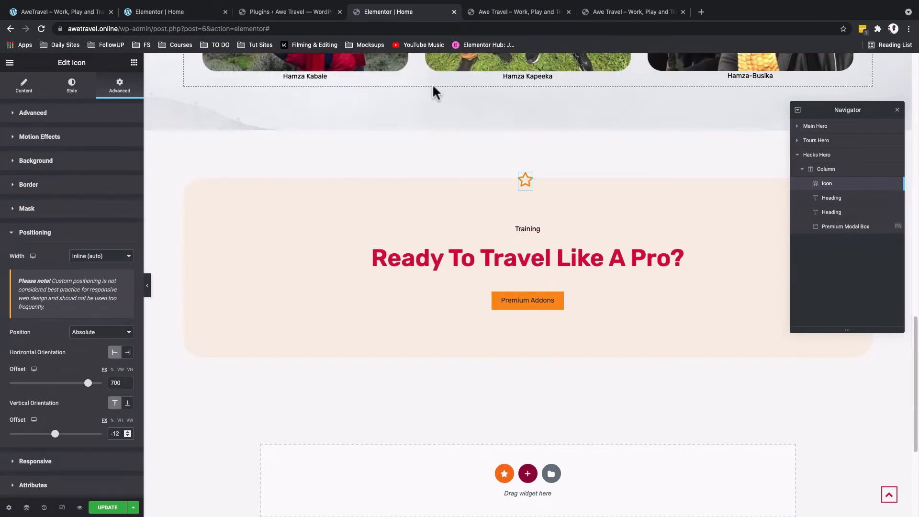
- Examine the sign-up popup on the reference AweTravel page, close it, and return to the page editor
{"action": "left_click", "coordinate": [53, 12]}
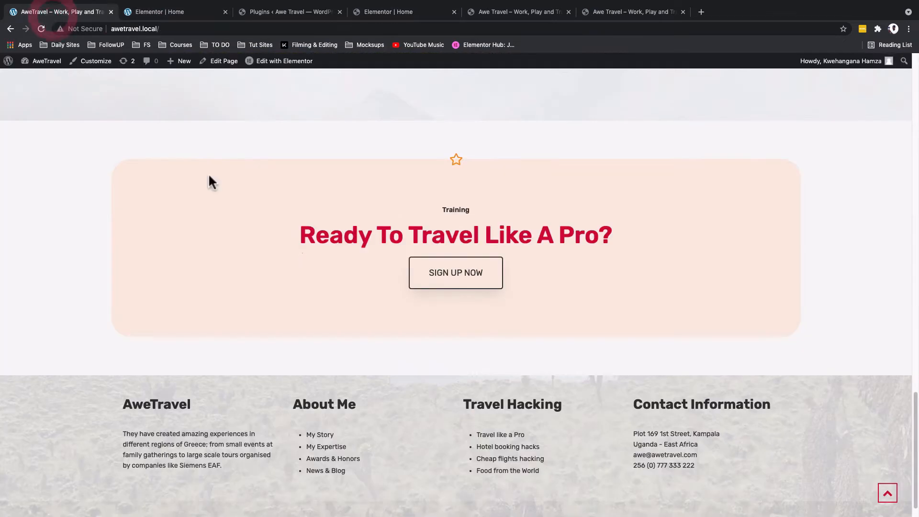
{"action": "left_click", "coordinate": [454, 280]}
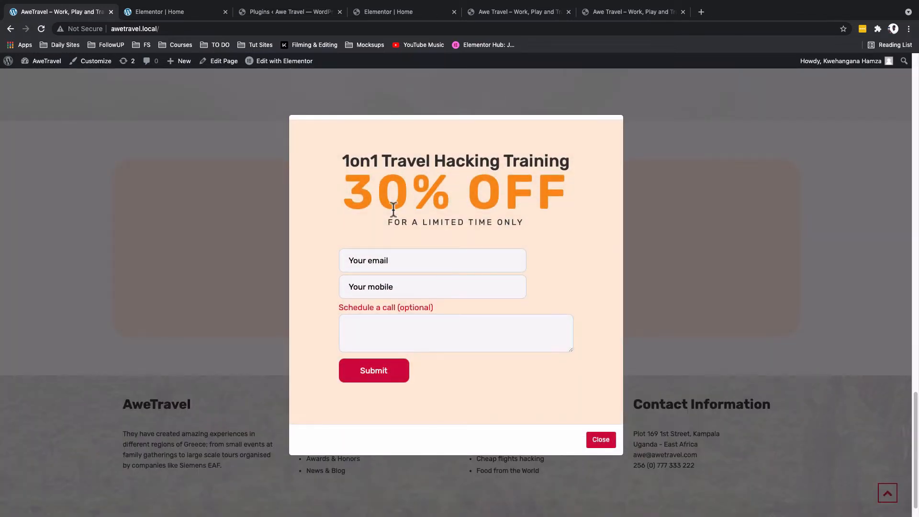
{"action": "left_click", "coordinate": [599, 444]}
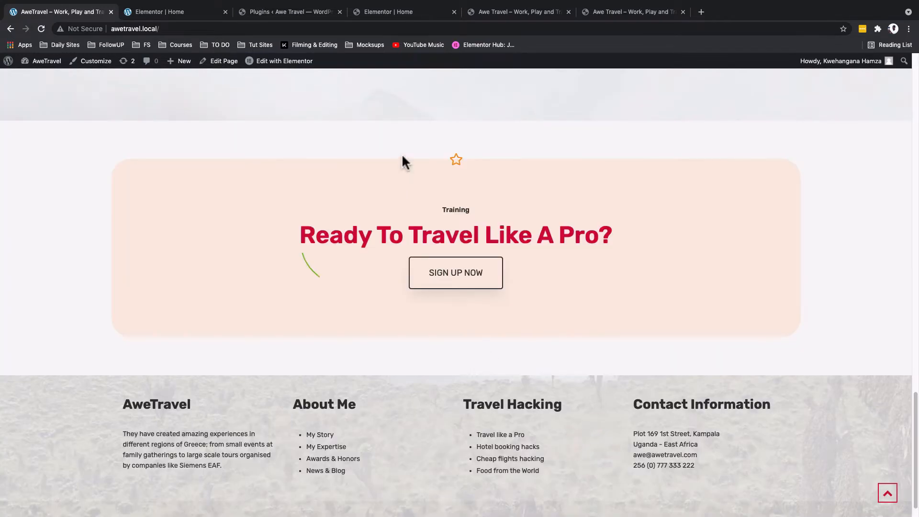
{"action": "left_click", "coordinate": [200, 13]}
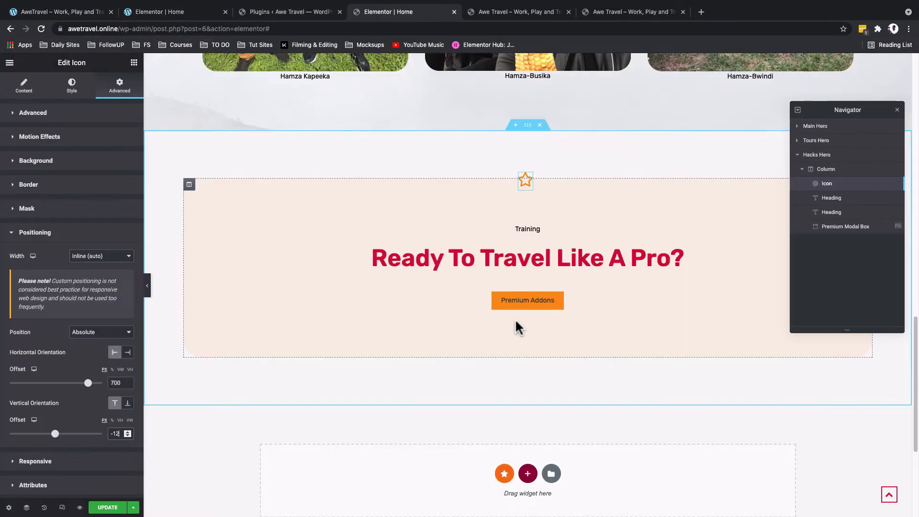
- Compare the Premium Modal Box with the reference page's sign-up popup and disable the modal box's header
{"action": "left_click", "coordinate": [574, 301]}
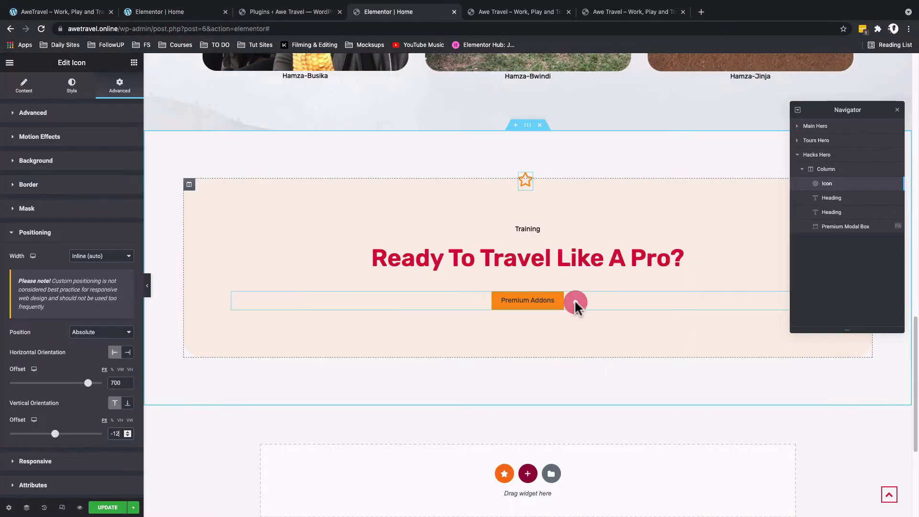
{"action": "left_click", "coordinate": [60, 14]}
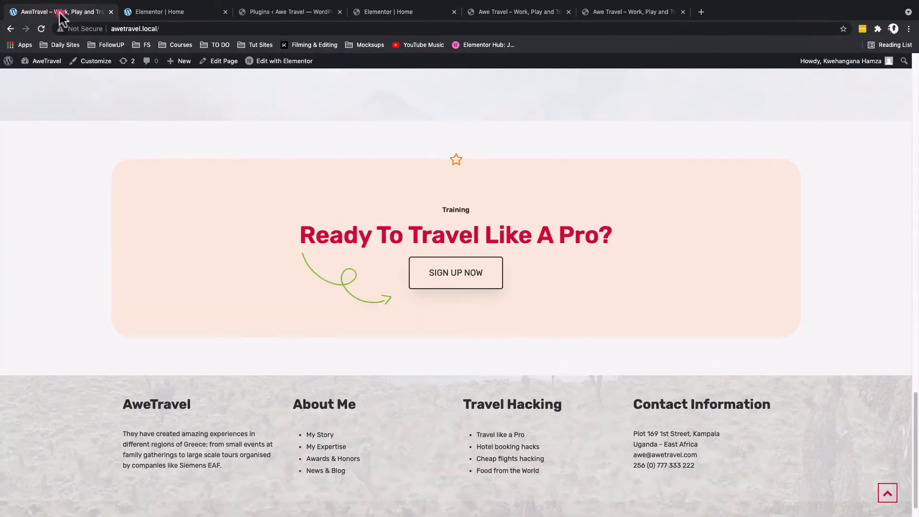
{"action": "left_click", "coordinate": [451, 289]}
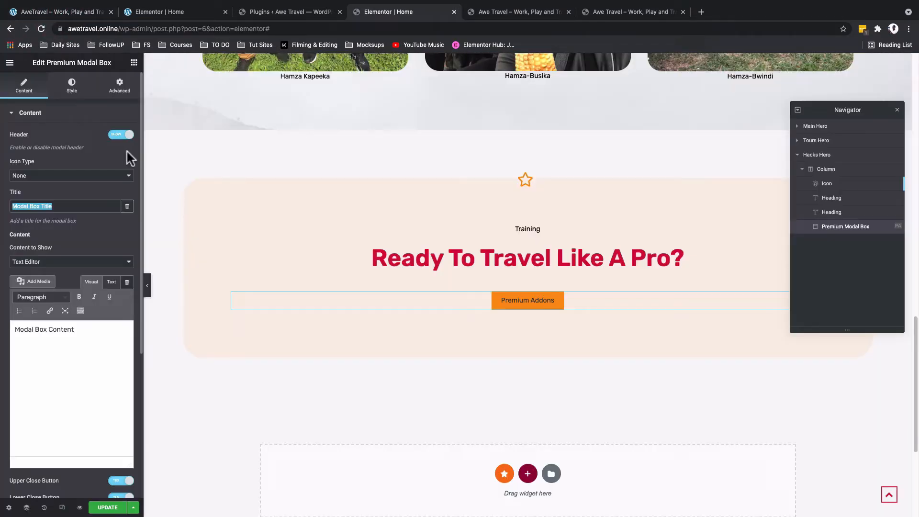
{"action": "left_click", "coordinate": [119, 136]}
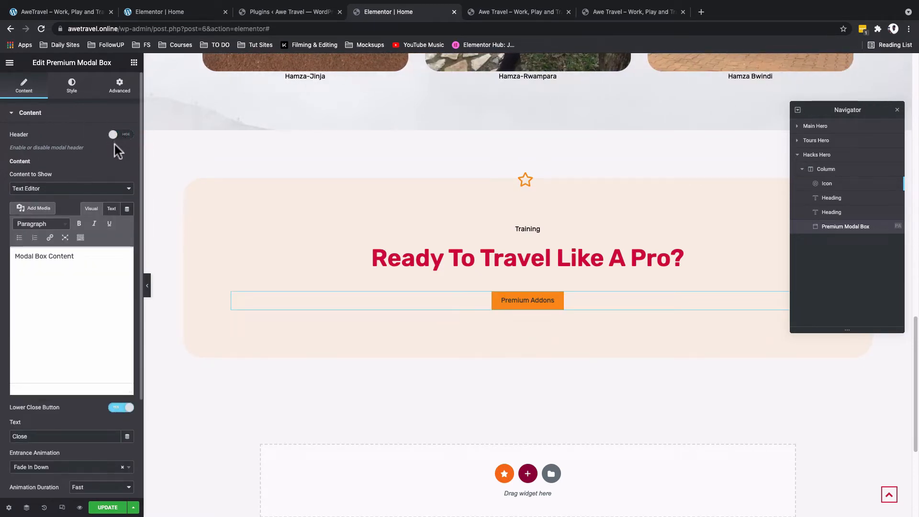
- Set the modal box's content to show to Elementor Template and check which templates are available
{"action": "left_click", "coordinate": [105, 191]}
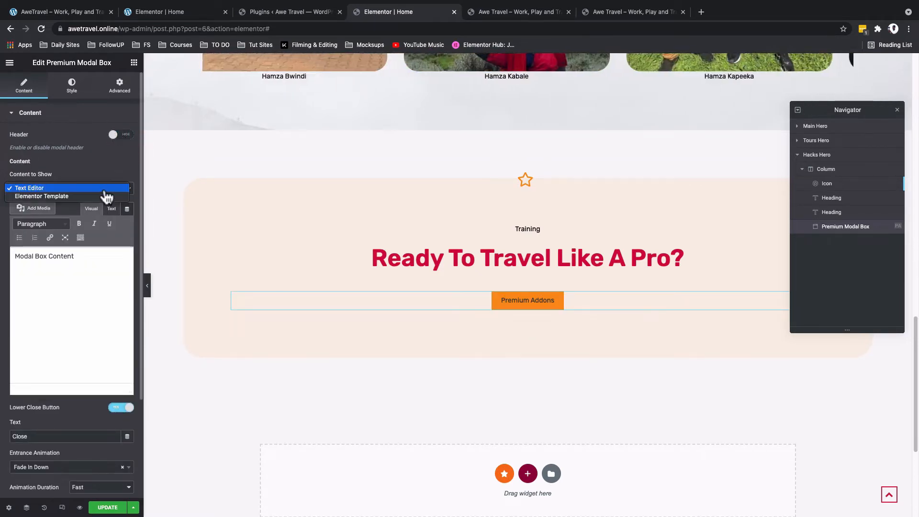
{"action": "left_click", "coordinate": [104, 197]}
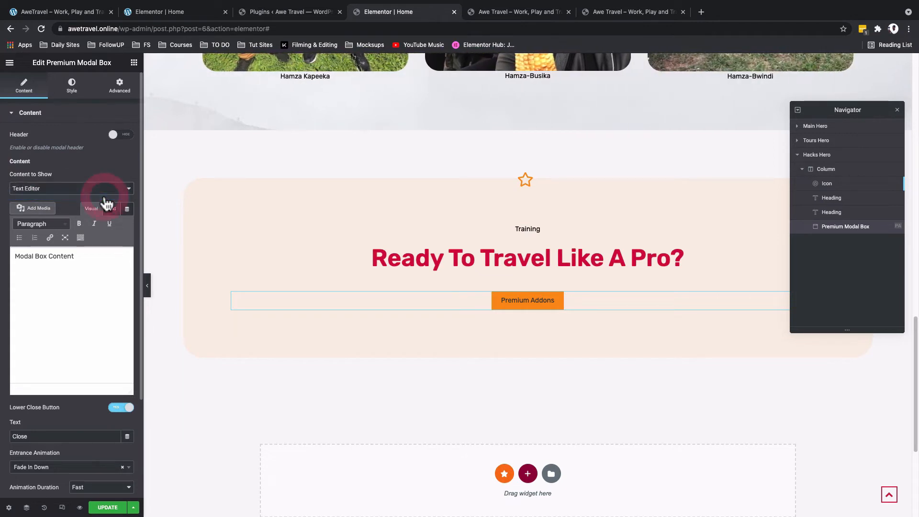
{"action": "left_click", "coordinate": [105, 196]}
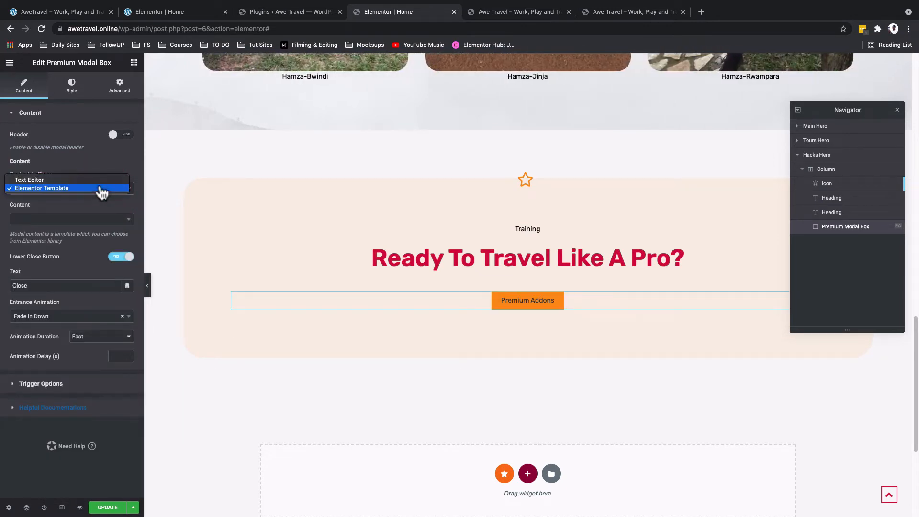
{"action": "left_click", "coordinate": [101, 189]}
{"action": "left_click", "coordinate": [98, 221]}
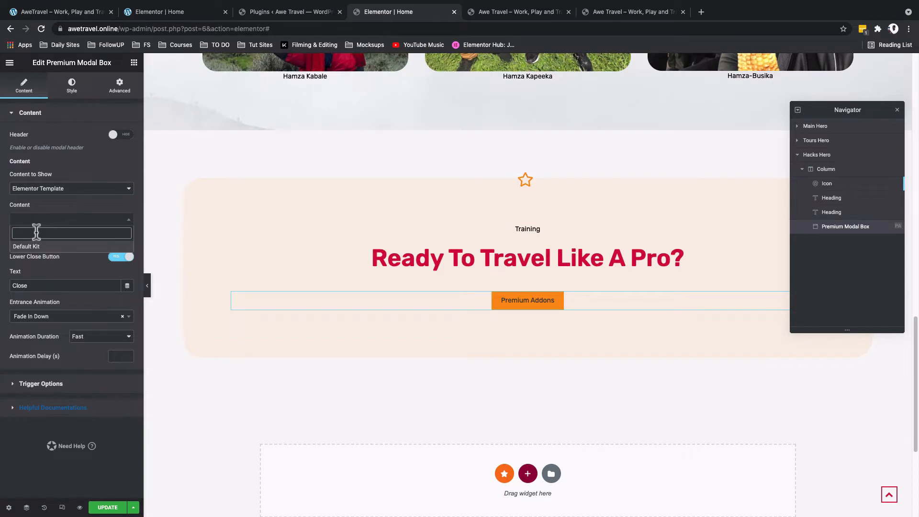
{"action": "left_click", "coordinate": [39, 220]}
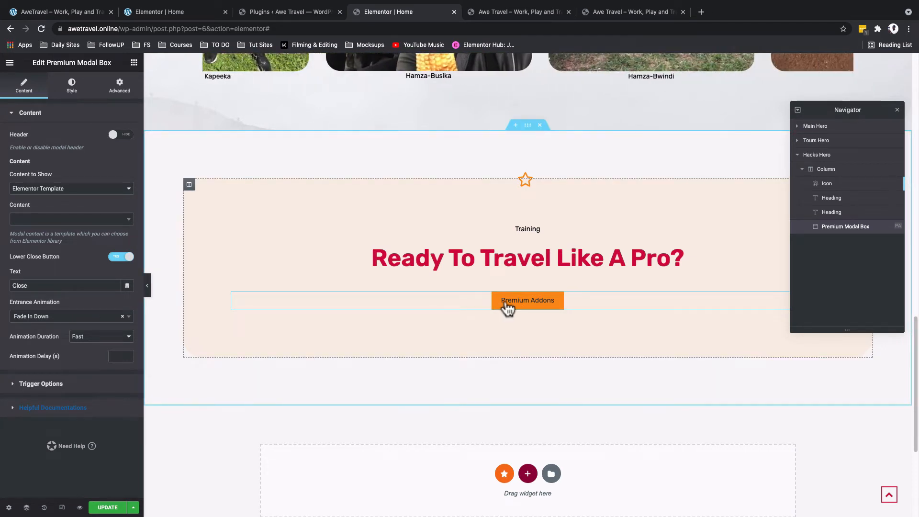
- Preview the modal popup, try the Fade In Right entrance animation, and preview the popup again
{"action": "left_click", "coordinate": [506, 305]}
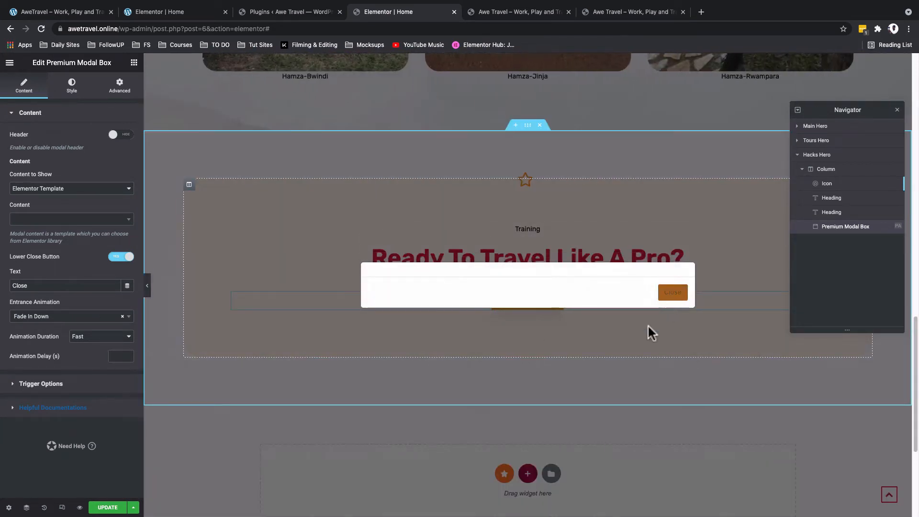
{"action": "left_click", "coordinate": [537, 367]}
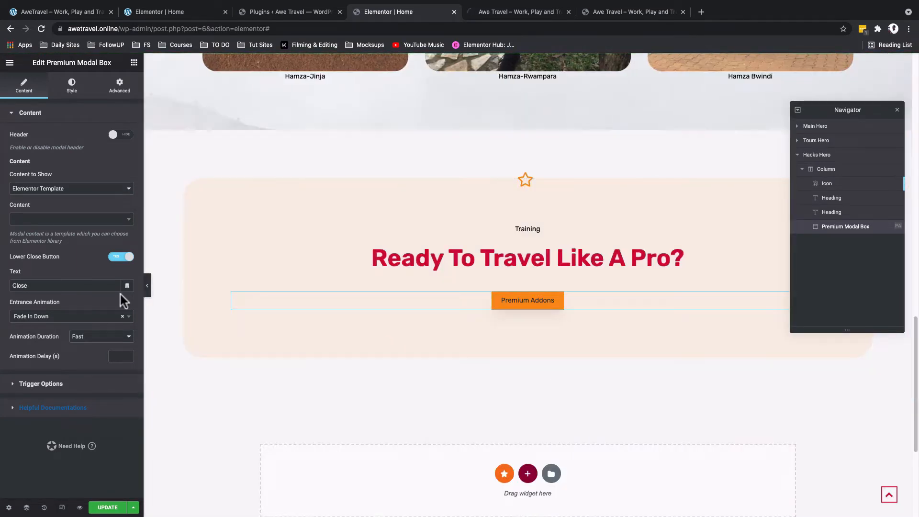
{"action": "left_click", "coordinate": [68, 321]}
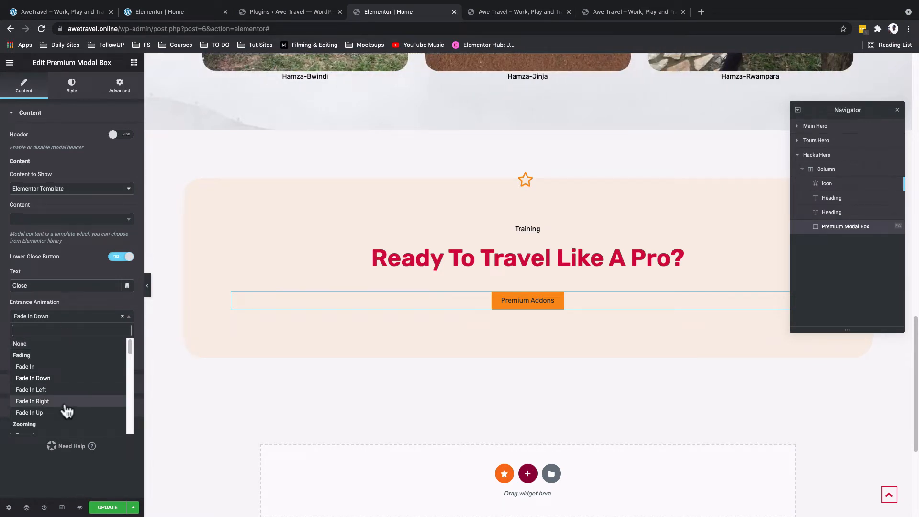
{"action": "left_click", "coordinate": [65, 404]}
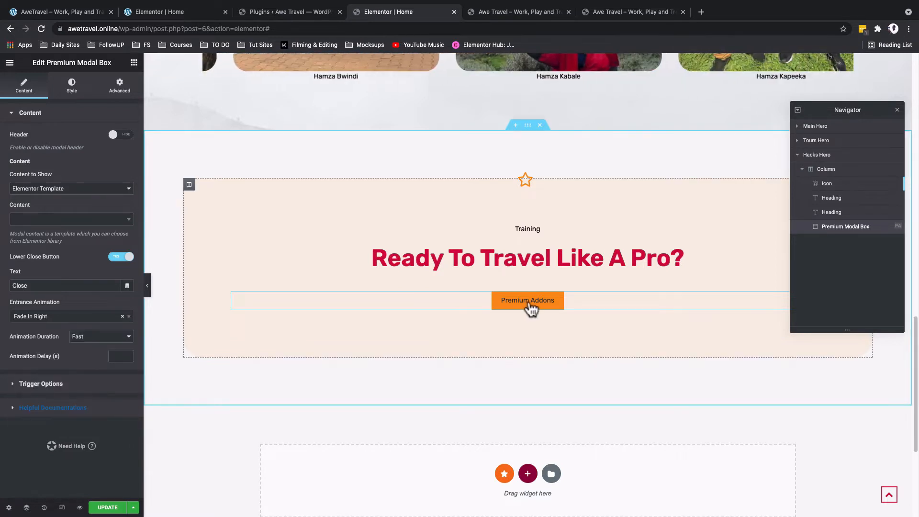
{"action": "left_click", "coordinate": [529, 304]}
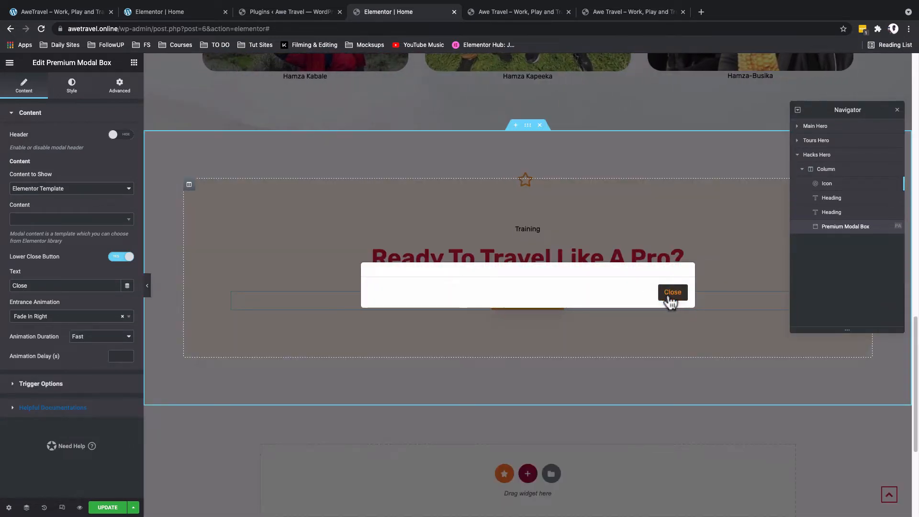
{"action": "left_click", "coordinate": [670, 296]}
- Return the modal's entrance animation to Fade In Down, preview the popup, and keep the animation duration at Fast
{"action": "left_click", "coordinate": [82, 316]}
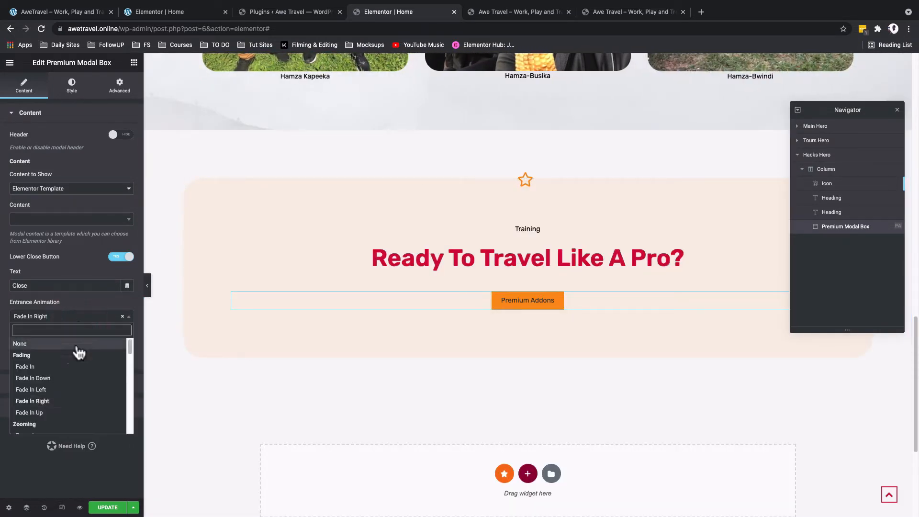
{"action": "left_click", "coordinate": [65, 378]}
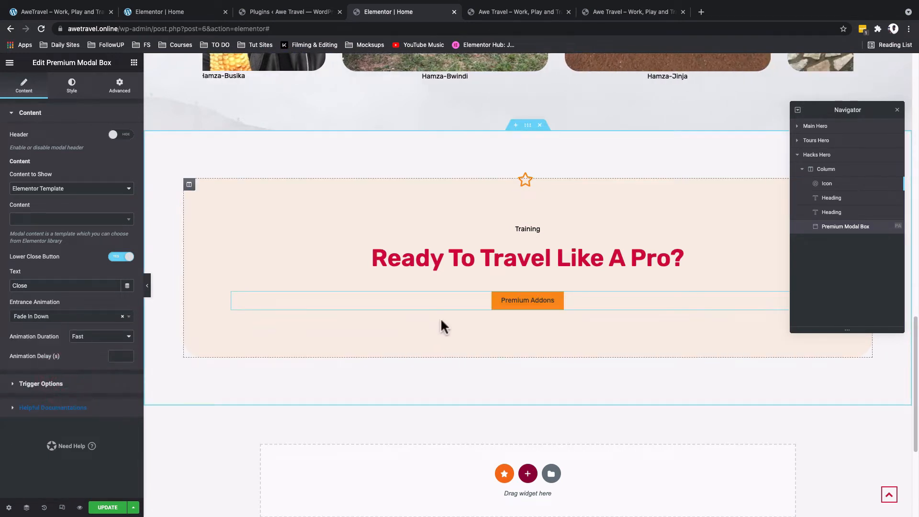
{"action": "left_click", "coordinate": [512, 307]}
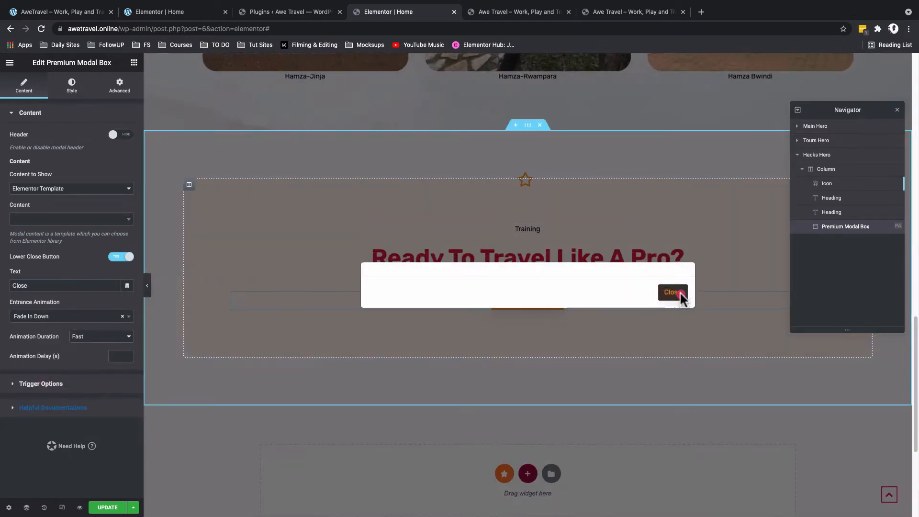
{"action": "left_click", "coordinate": [680, 293]}
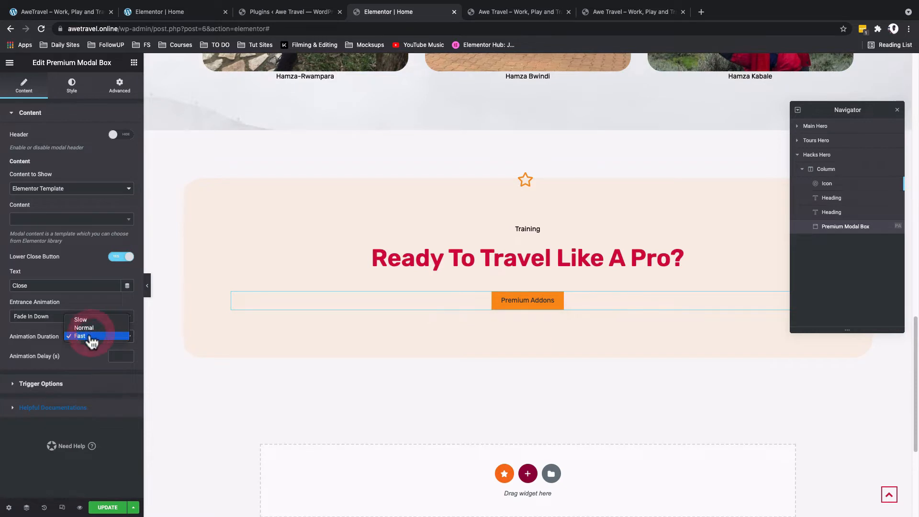
{"action": "left_click", "coordinate": [91, 338]}
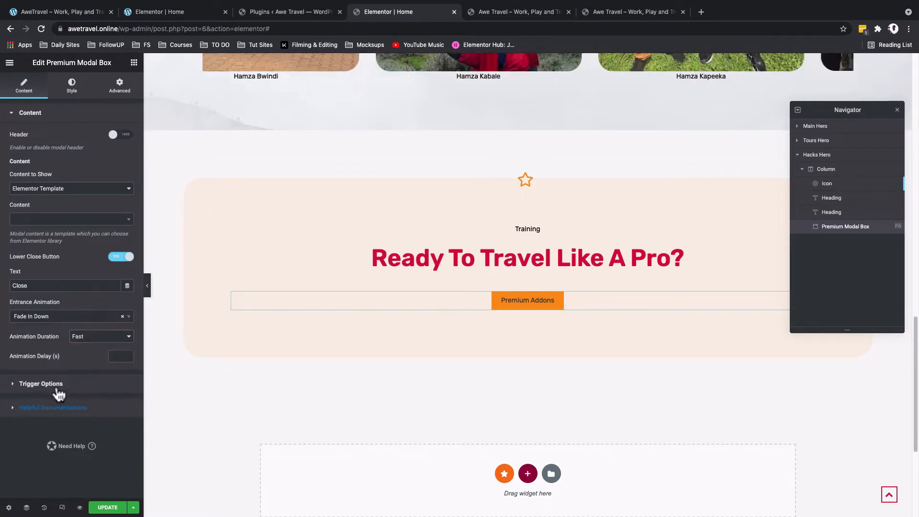
- Try Image and Text as the modal box's trigger type and return it to Button
{"action": "left_click", "coordinate": [57, 386]}
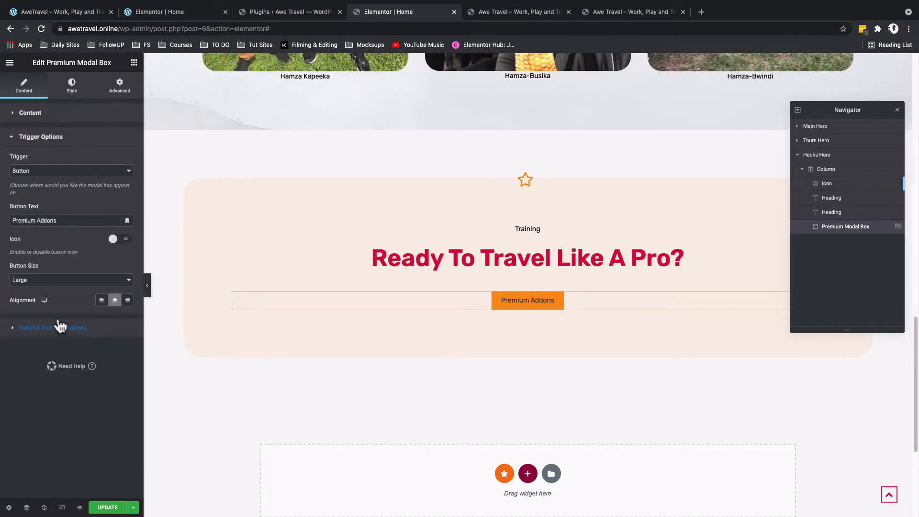
{"action": "left_click", "coordinate": [70, 170]}
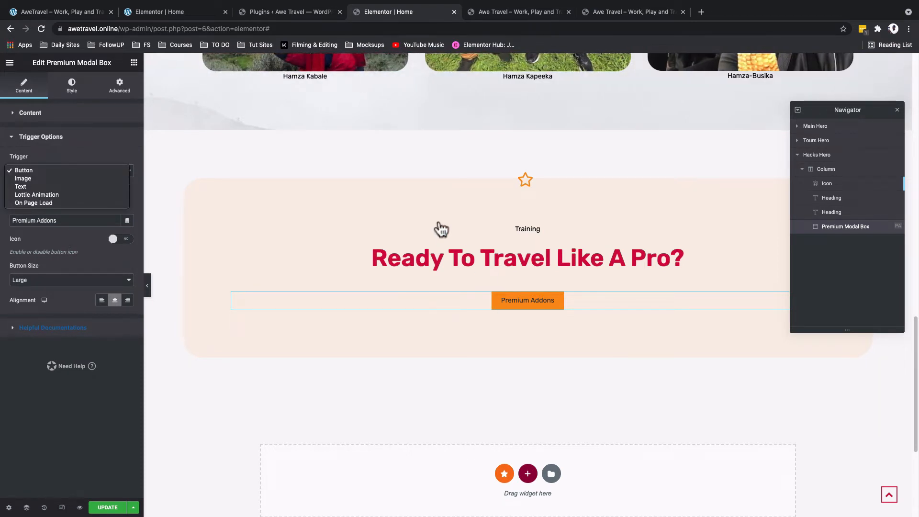
{"action": "left_click", "coordinate": [21, 181]}
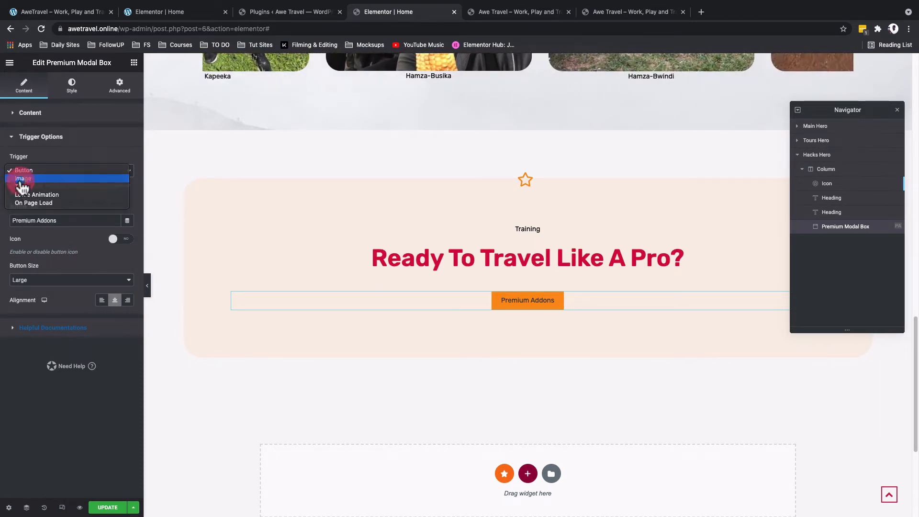
{"action": "left_click", "coordinate": [31, 174]}
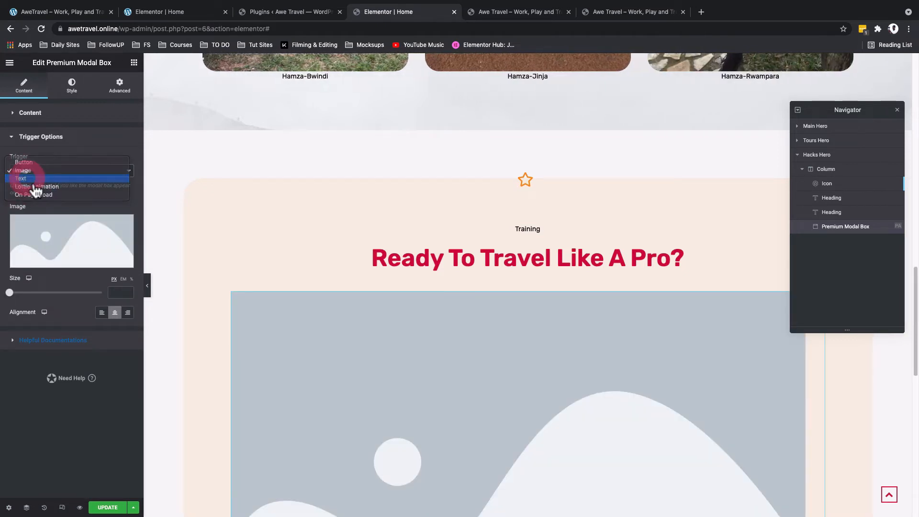
{"action": "left_click", "coordinate": [31, 179]}
{"action": "left_click", "coordinate": [31, 173]}
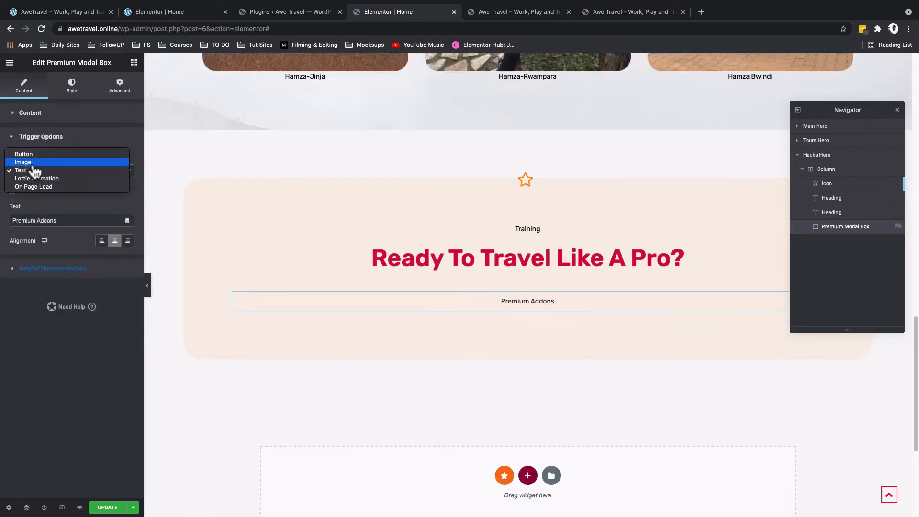
{"action": "left_click", "coordinate": [30, 155]}
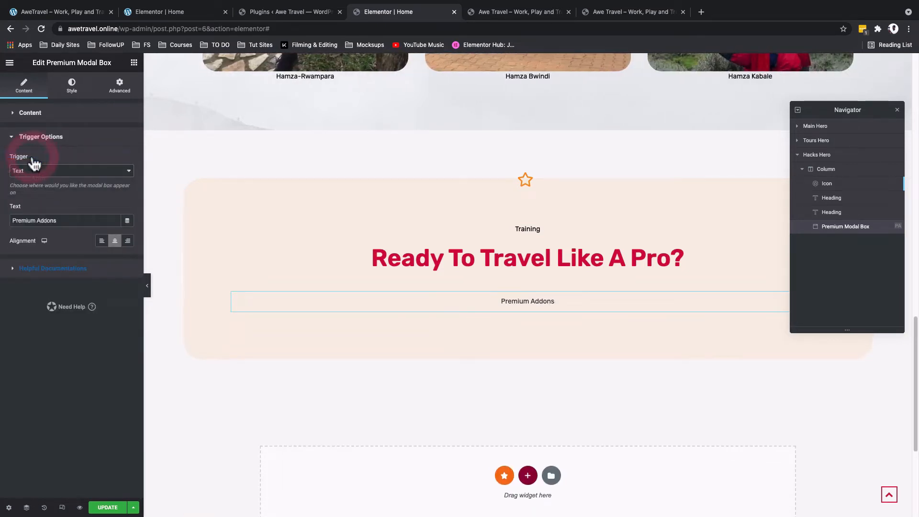
- Check the reference page's button label, set the modal trigger's button text to "Sign up now", and keep its size Large
{"action": "triple_click", "coordinate": [44, 220]}
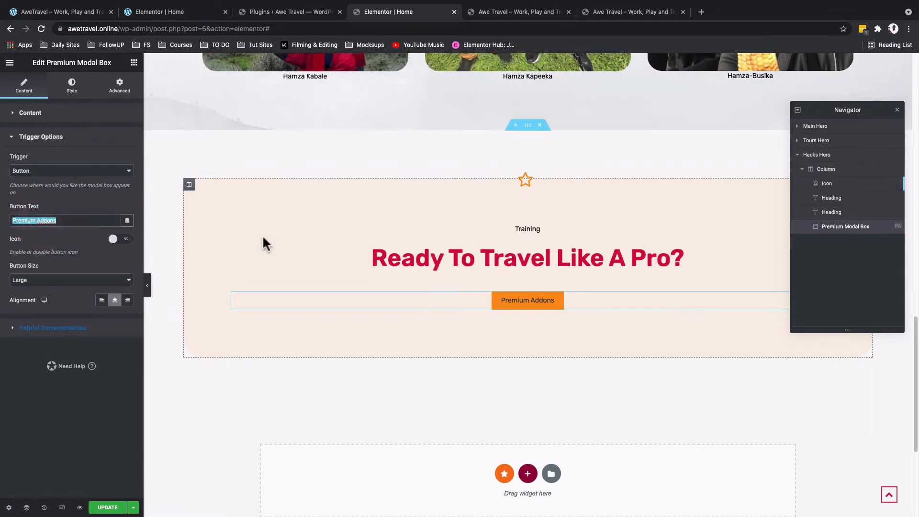
{"action": "left_click", "coordinate": [603, 442]}
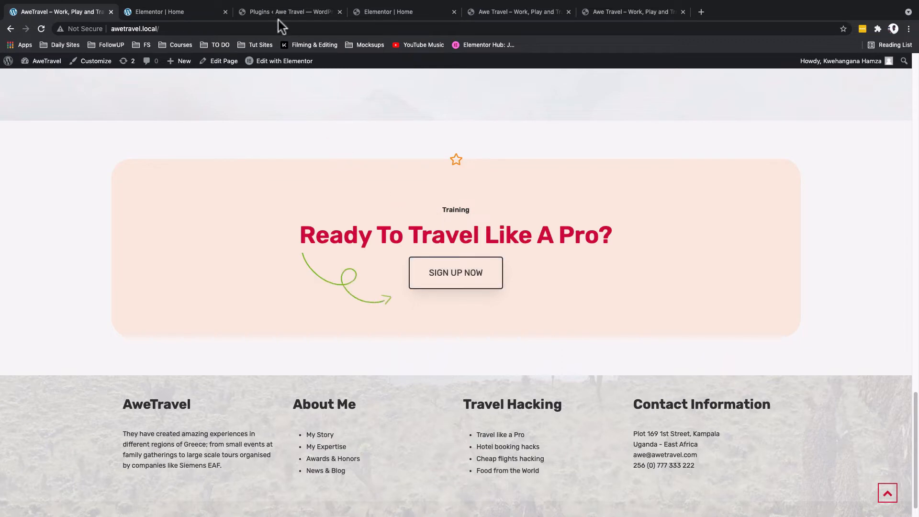
{"action": "left_click", "coordinate": [371, 15]}
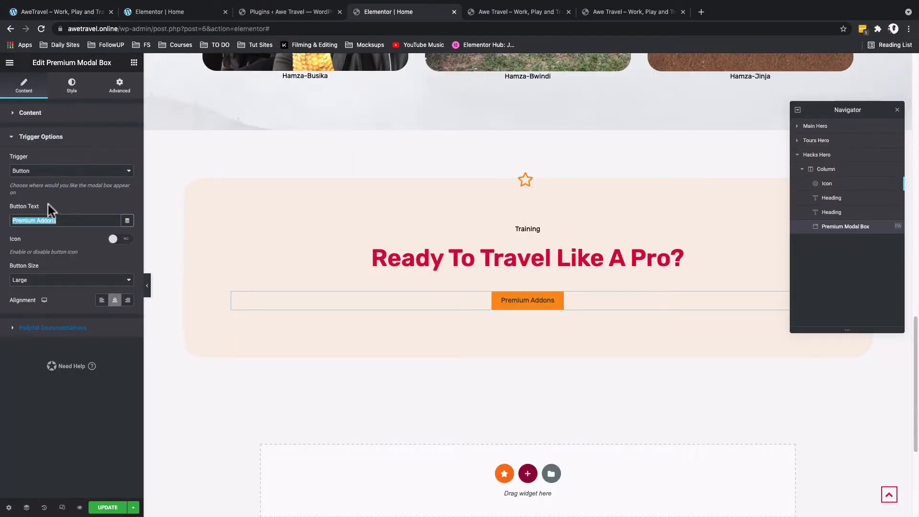
{"action": "type", "text": "Sing"}
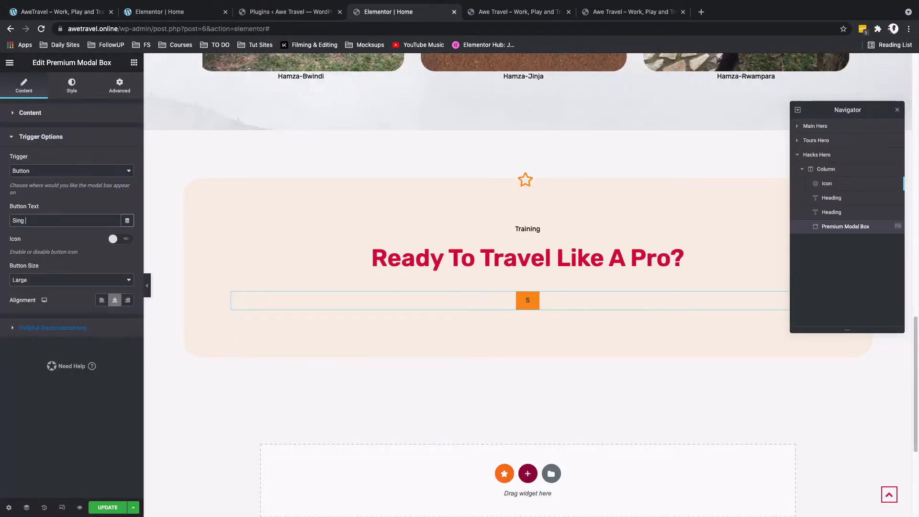
{"action": "key", "text": "BackSpace"}
{"action": "key", "text": "BackSpace"}
{"action": "key", "text": "BackSpace"}
{"action": "type", "text": "gn up "}
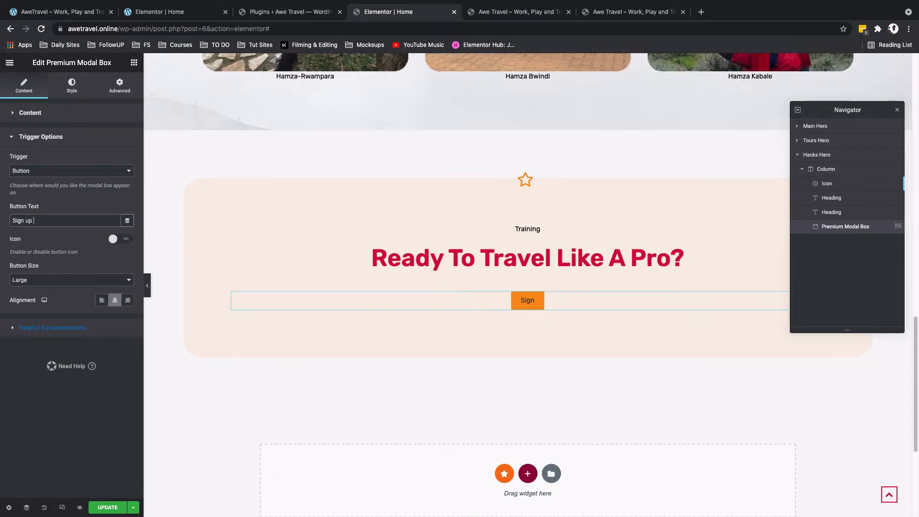
{"action": "type", "text": "now"}
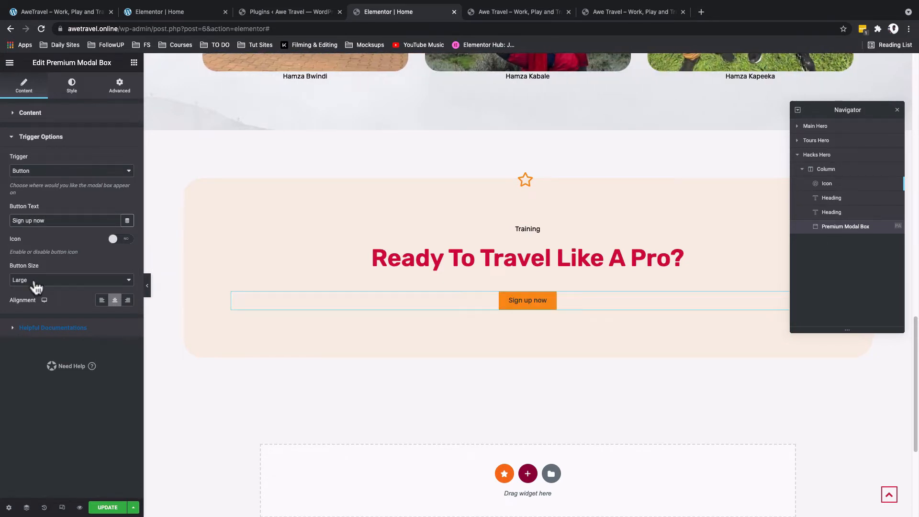
{"action": "left_click", "coordinate": [36, 286]}
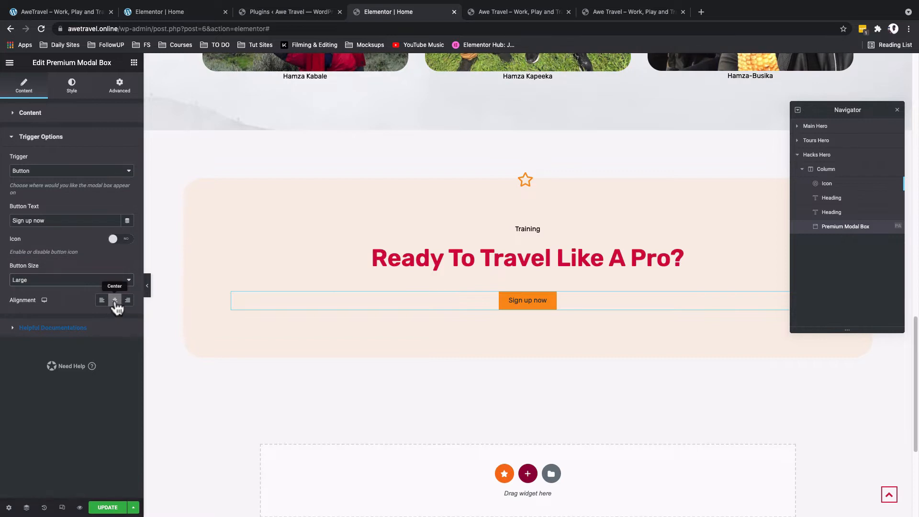
- Make the trigger button's normal background color fully transparent (#FA911100)
{"action": "left_click", "coordinate": [74, 91]}
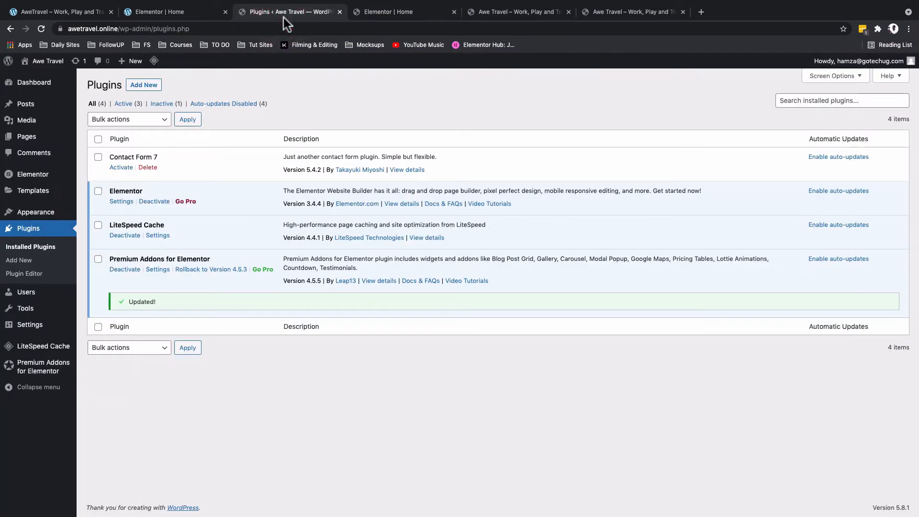
{"action": "left_click", "coordinate": [387, 13]}
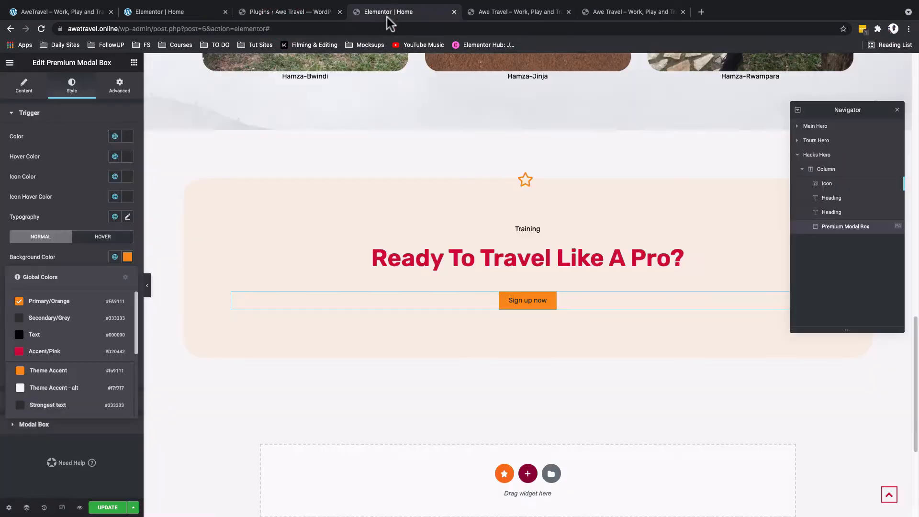
{"action": "left_click", "coordinate": [128, 258]}
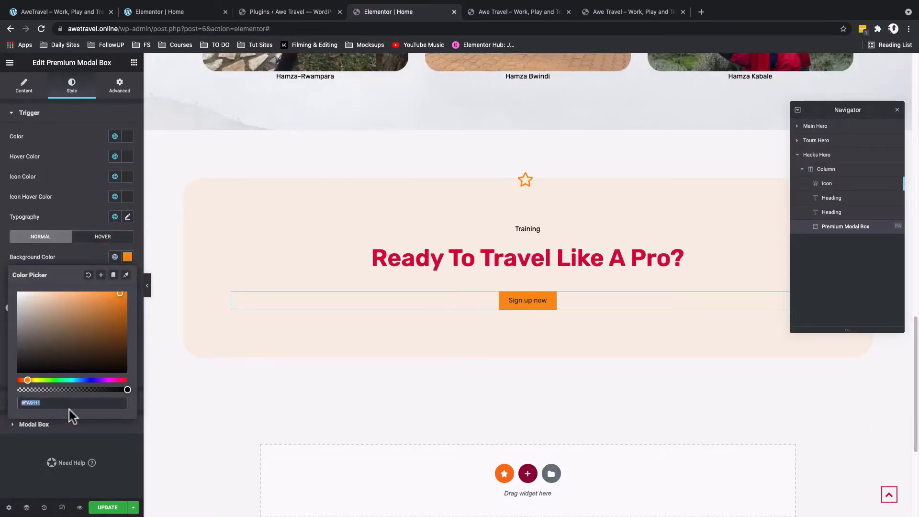
{"action": "left_click_drag", "start_coordinate": [127, 391], "coordinate": [2, 408]}
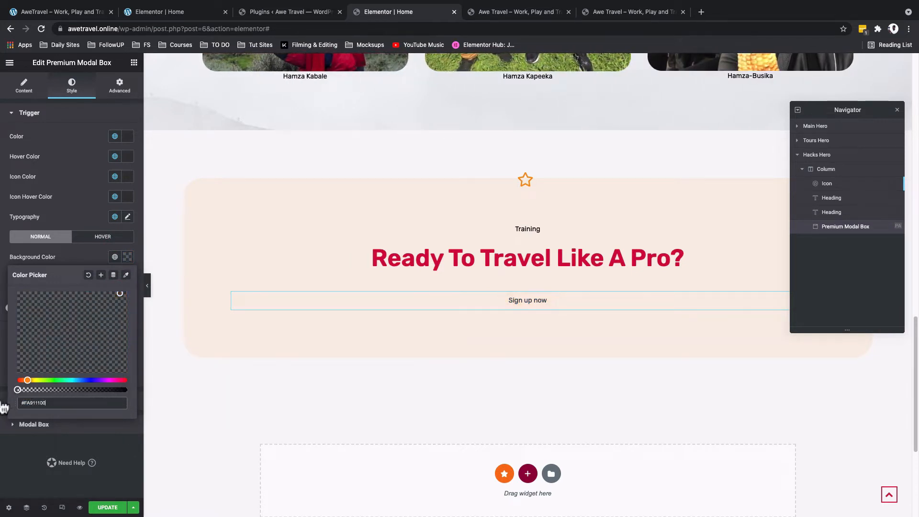
{"action": "left_click", "coordinate": [60, 260]}
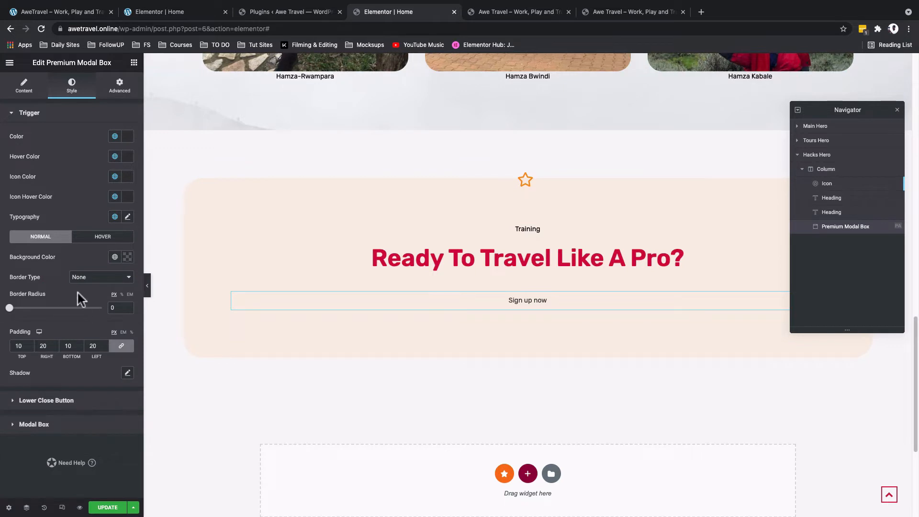
- Give the trigger button a solid border with a width of 2 on all sides in the Secondary/Grey global color
{"action": "left_click", "coordinate": [84, 278]}
{"action": "left_click", "coordinate": [89, 285]}
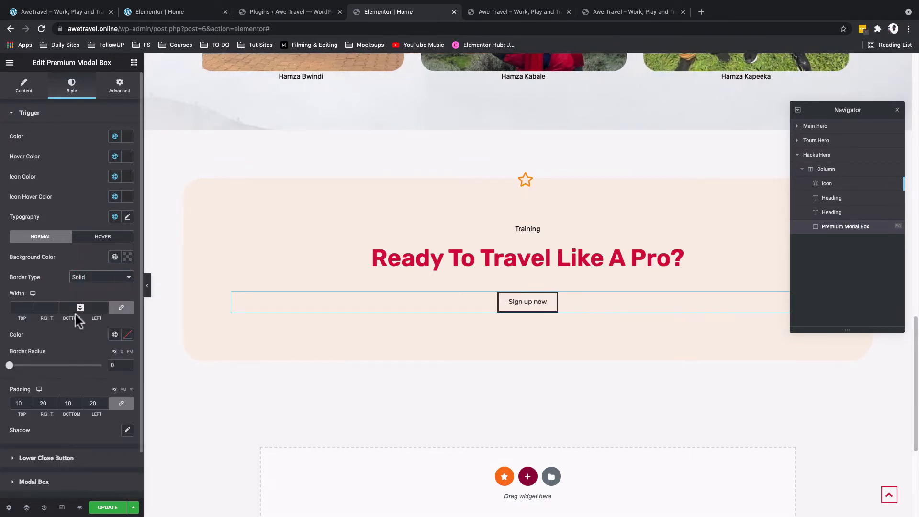
{"action": "left_click", "coordinate": [24, 307]}
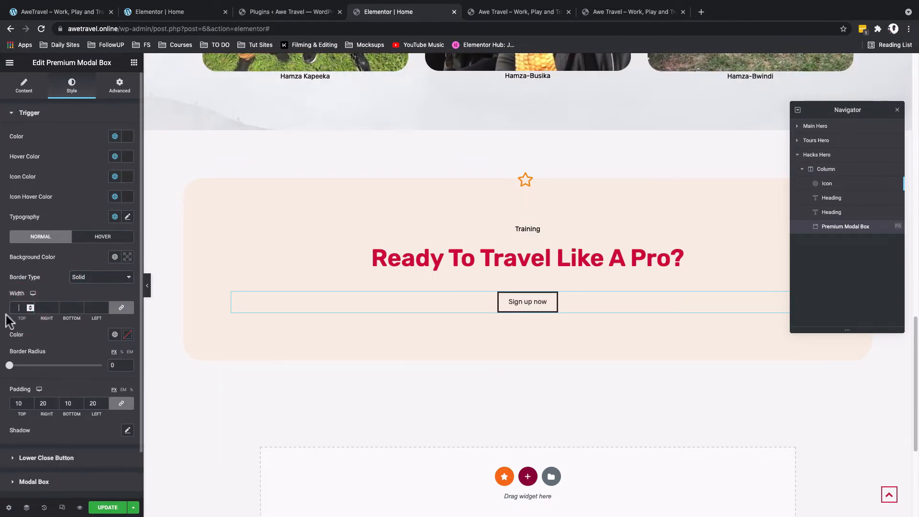
{"action": "type", "text": "2"}
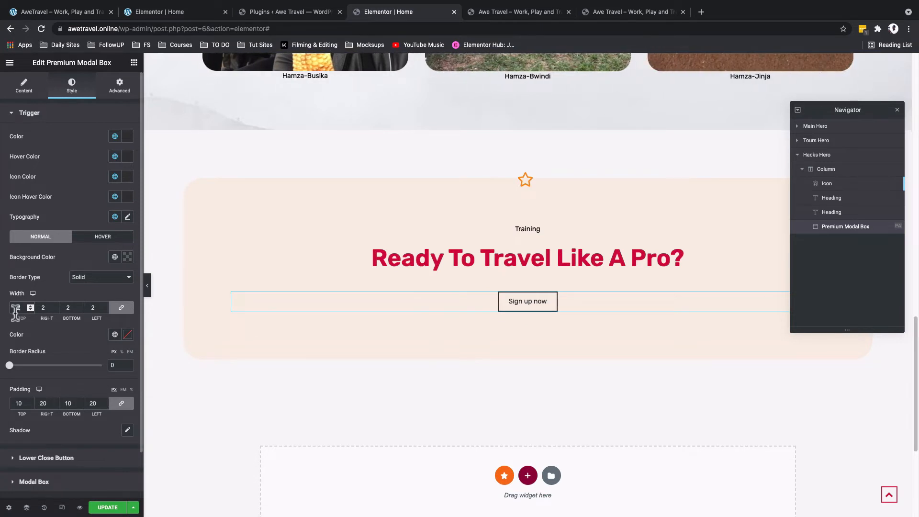
{"action": "left_click", "coordinate": [114, 336]}
{"action": "left_click", "coordinate": [67, 392]}
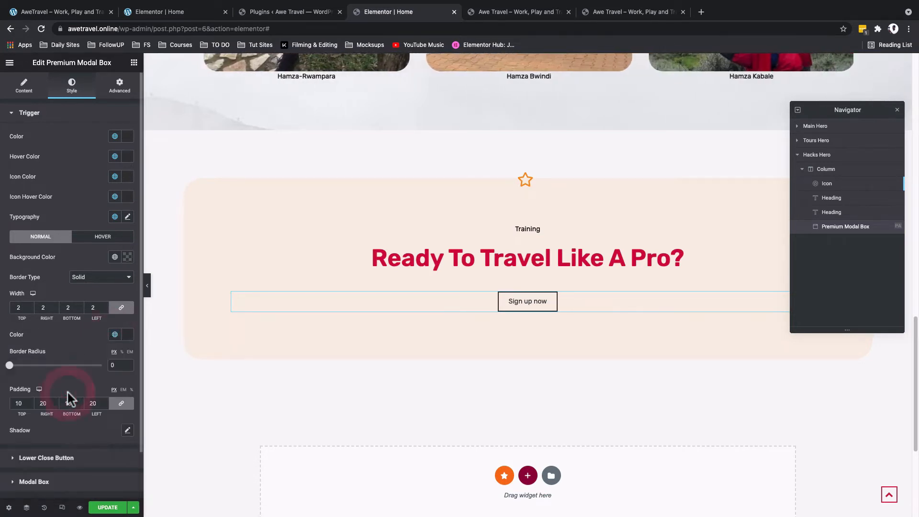
- Set the trigger button's padding to 20 top and bottom and 40 right and left, with the sides unlinked
{"action": "scroll", "coordinate": [58, 335], "scroll_direction": "down", "scroll_amount": 1}
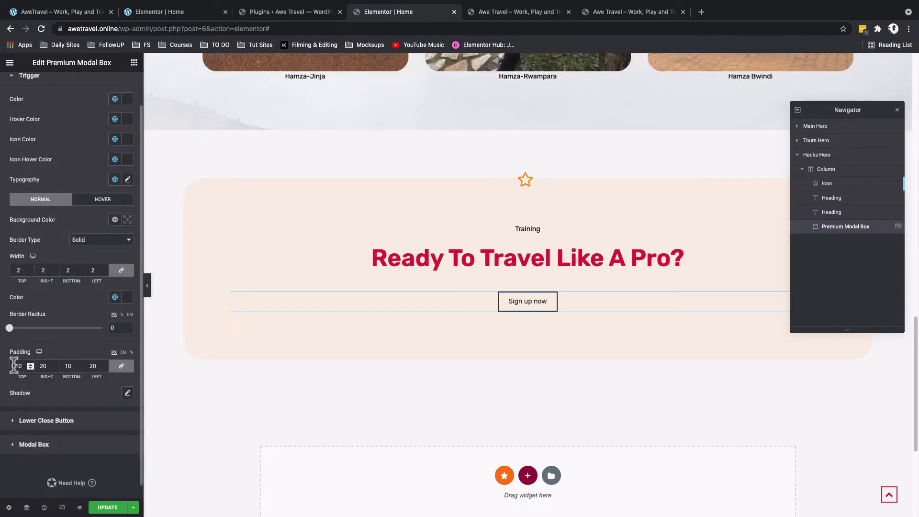
{"action": "left_click", "coordinate": [120, 366]}
{"action": "left_click", "coordinate": [120, 367]}
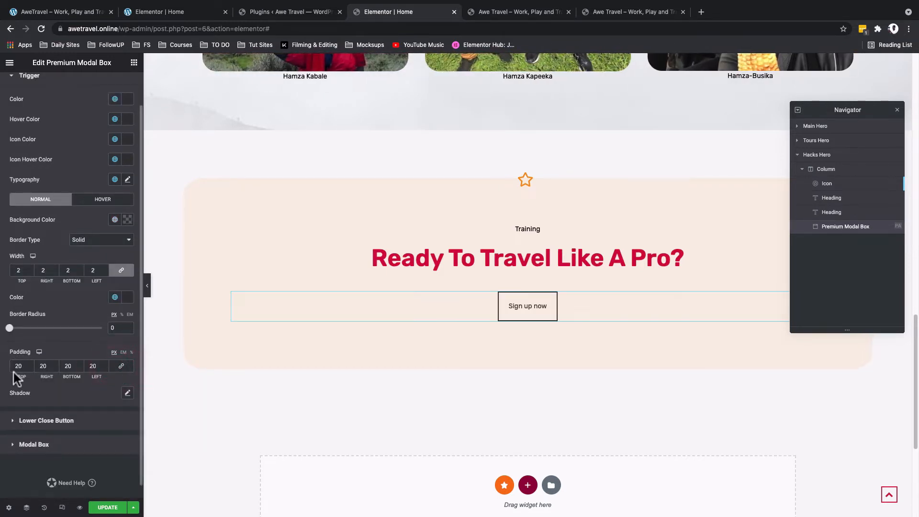
{"action": "double_click", "coordinate": [41, 366]}
{"action": "type", "text": "40"}
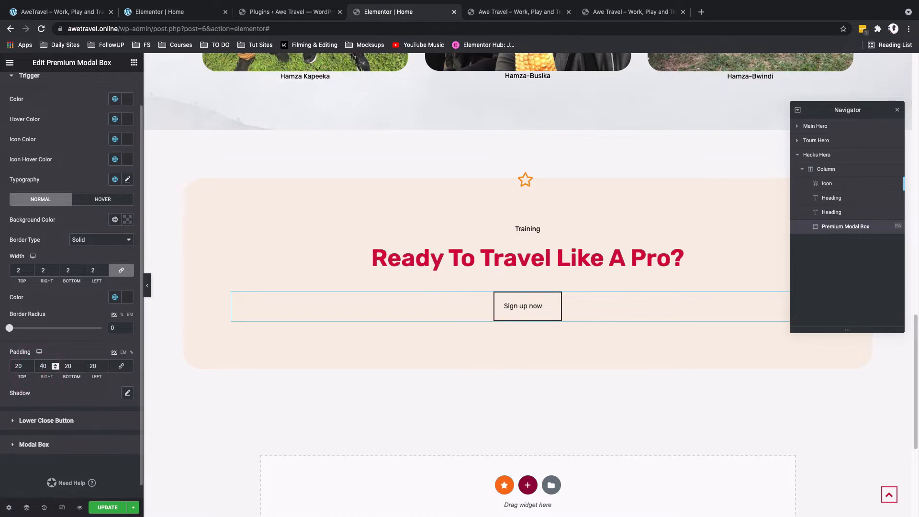
{"action": "double_click", "coordinate": [92, 366]}
{"action": "type", "text": "40"}
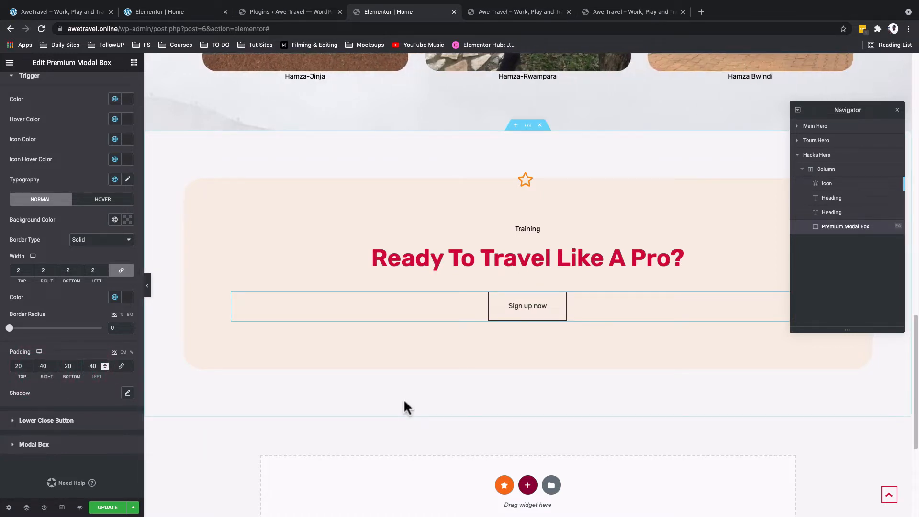
- Try a border radius of 10 on the trigger button and settle on 5
{"action": "double_click", "coordinate": [113, 328]}
{"action": "type", "text": "10"}
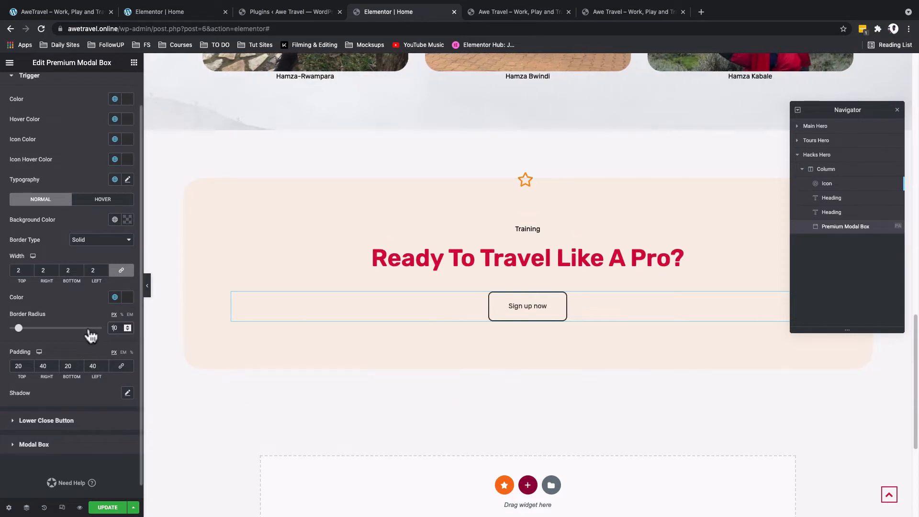
{"action": "double_click", "coordinate": [114, 329]}
{"action": "type", "text": "5"}
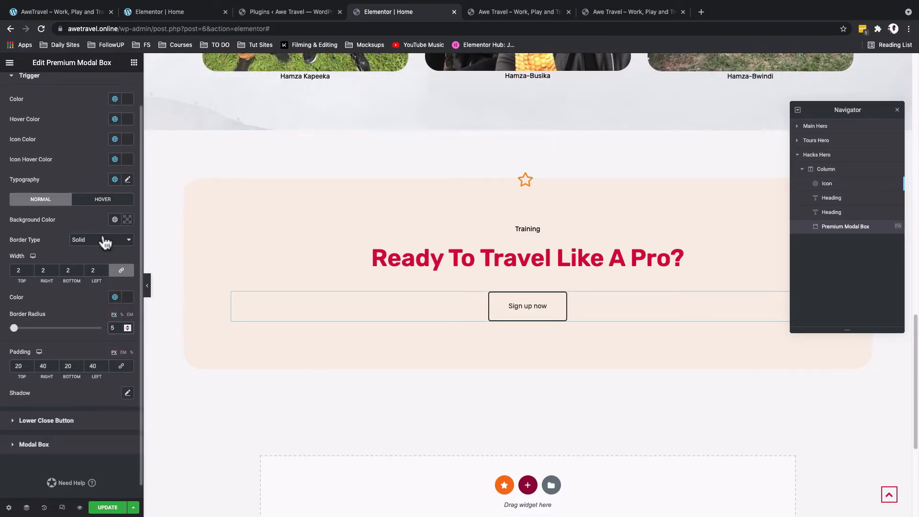
- Set the trigger button's typography to size 17 in uppercase and update the page
{"action": "scroll", "coordinate": [102, 237], "scroll_direction": "up", "scroll_amount": 2}
{"action": "left_click", "coordinate": [127, 217]}
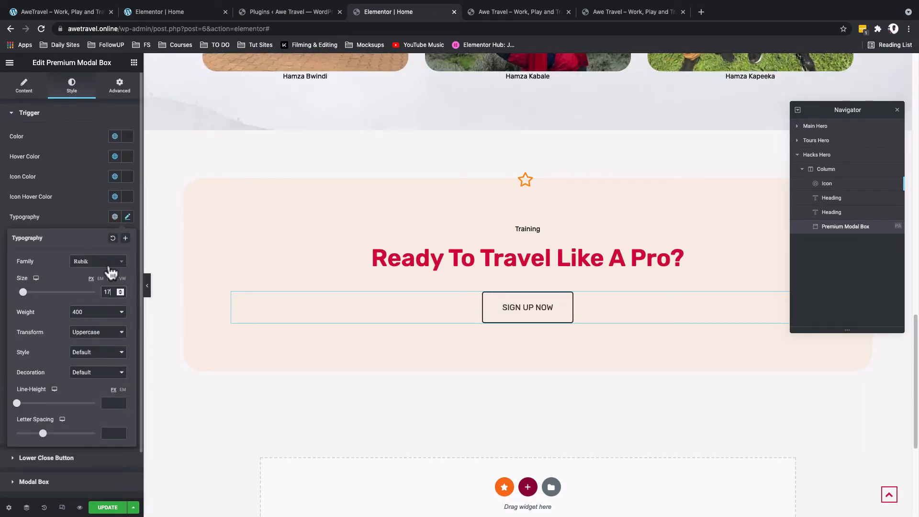
{"action": "double_click", "coordinate": [107, 292]}
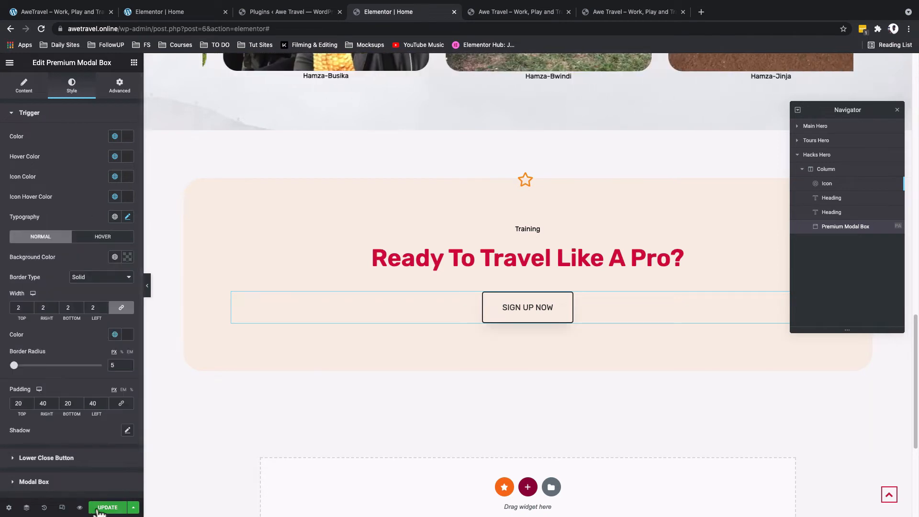
{"action": "left_click", "coordinate": [102, 506]}
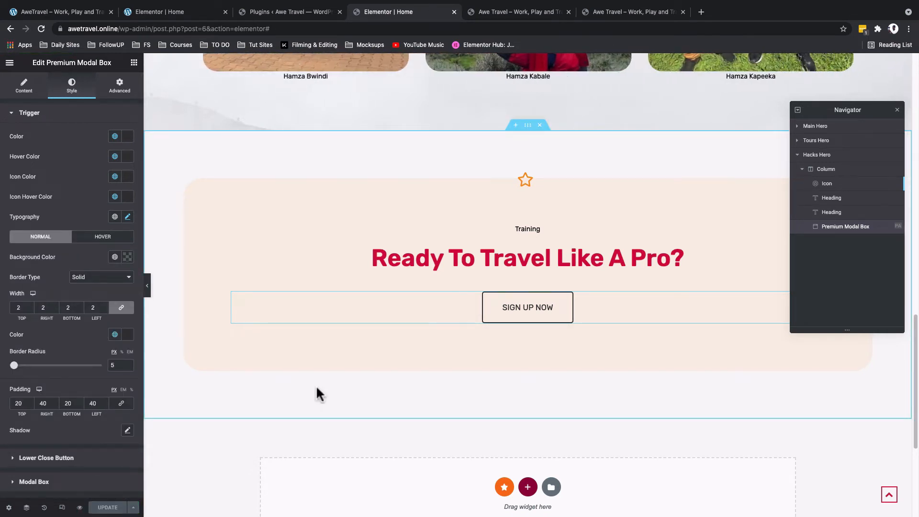
- Open the sign-up popup on the reference AweTravel page to examine its content, and return to the home page editor
{"action": "left_click", "coordinate": [29, 10]}
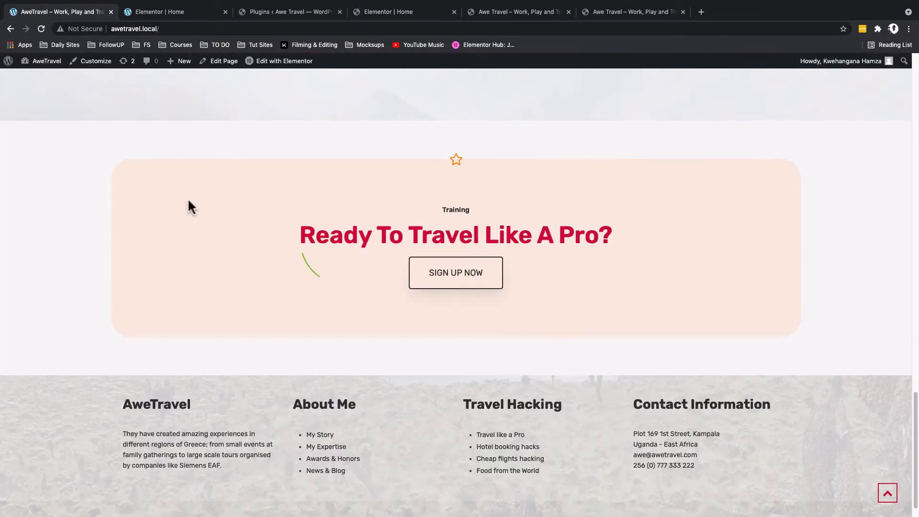
{"action": "left_click", "coordinate": [428, 286]}
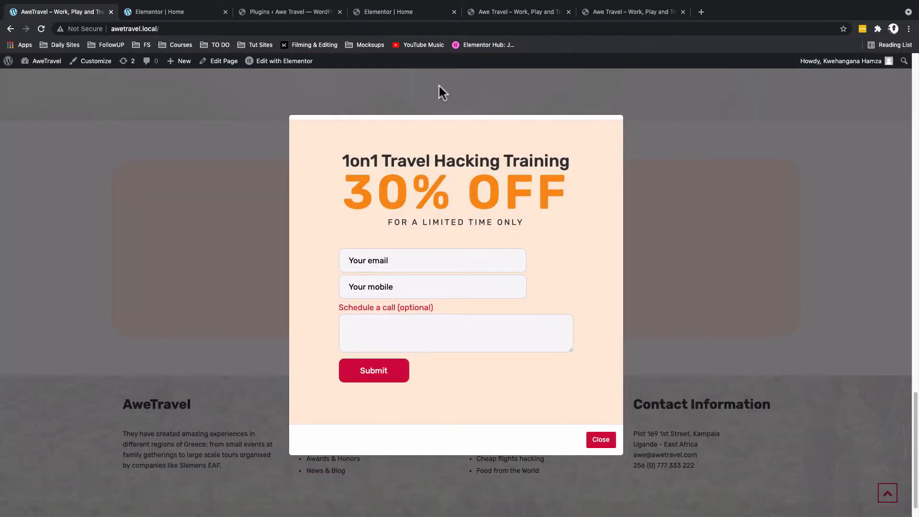
{"action": "left_click", "coordinate": [426, 10]}
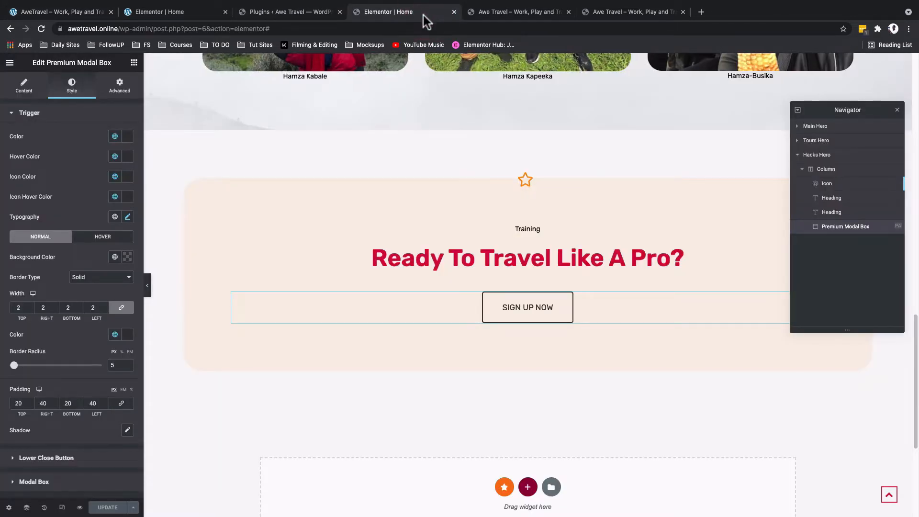
- Create a new saved template of type Section named "1on1 Training" from the WordPress dashboard
{"action": "left_click", "coordinate": [293, 10]}
{"action": "mouse_move", "coordinate": [26, 185]}
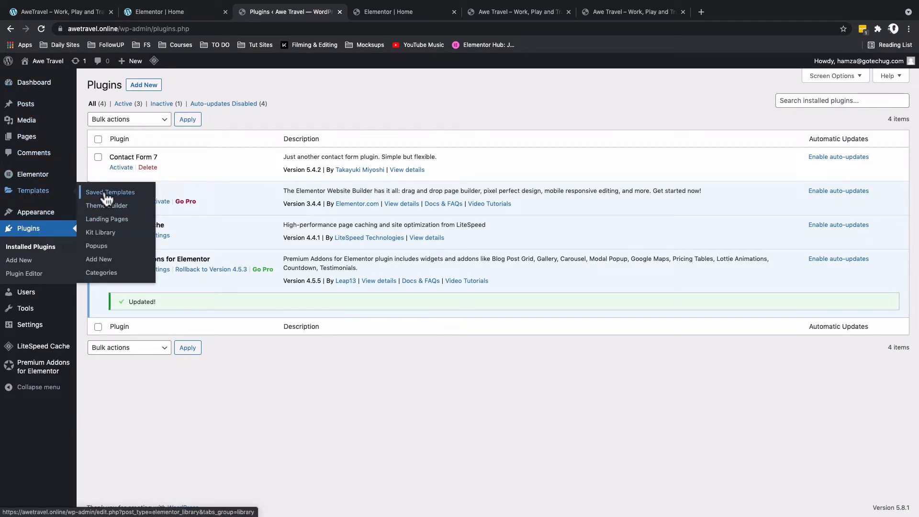
{"action": "left_click", "coordinate": [107, 194]}
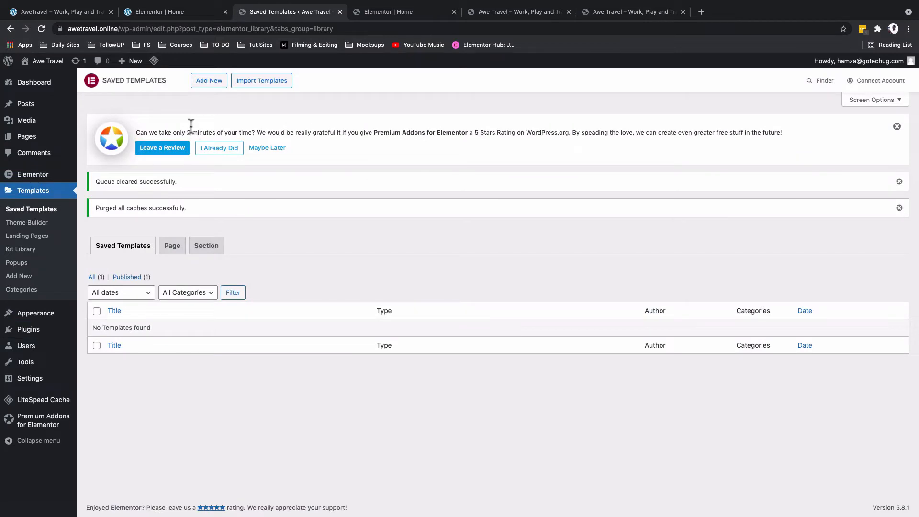
{"action": "left_click", "coordinate": [208, 83]}
{"action": "left_click", "coordinate": [538, 285]}
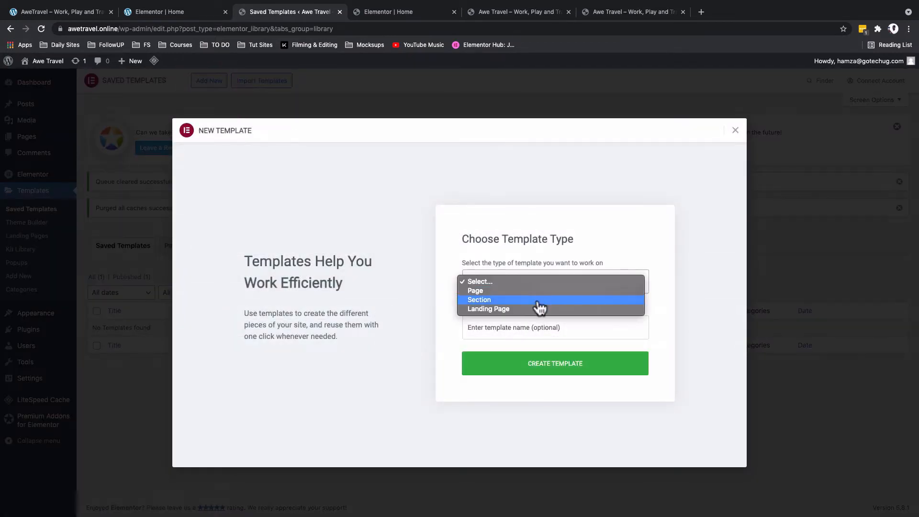
{"action": "left_click", "coordinate": [539, 300]}
{"action": "left_click", "coordinate": [528, 324]}
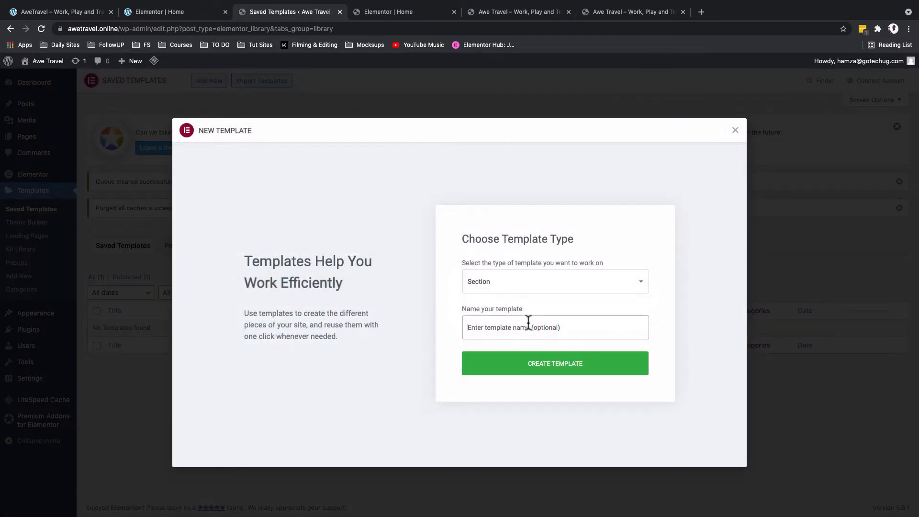
{"action": "type", "text": "1"}
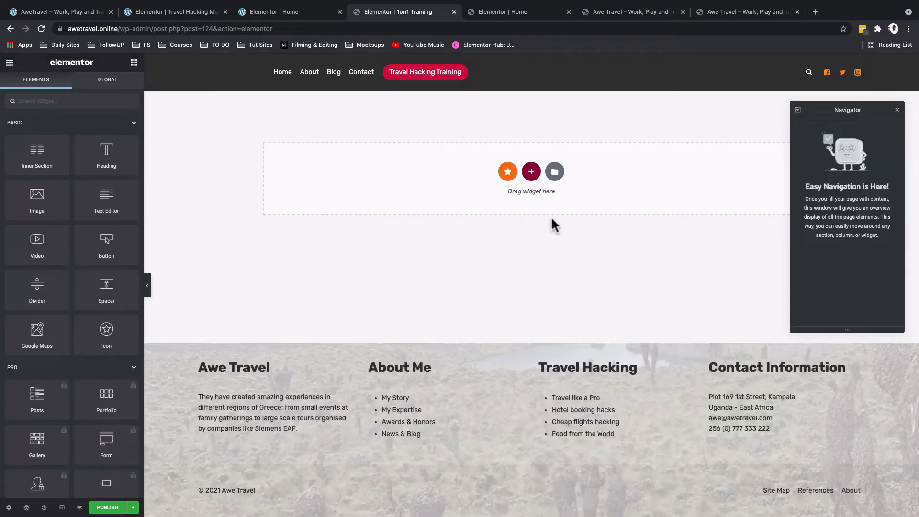
- Add a single-column section to the template and set its boxed content width to 650
{"action": "left_click", "coordinate": [531, 172]}
{"action": "left_click", "coordinate": [287, 188]}
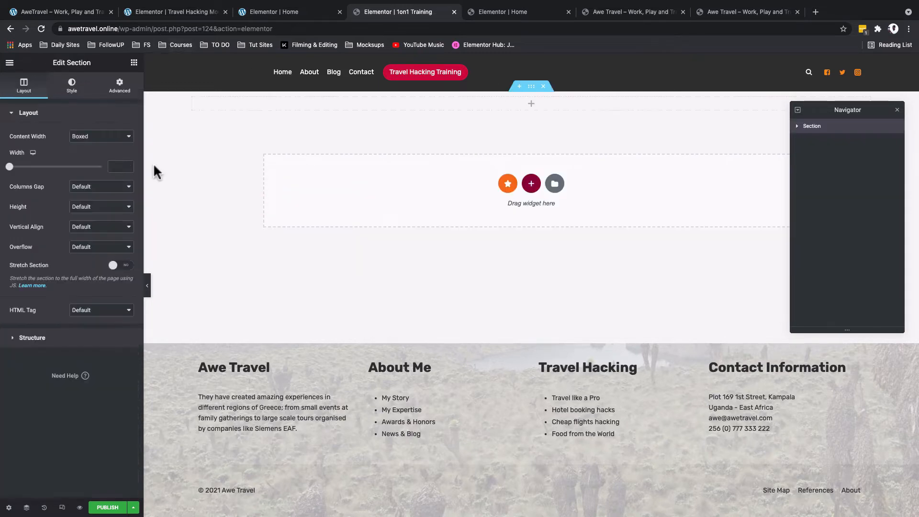
{"action": "left_click", "coordinate": [110, 166]}
{"action": "type", "text": "650"}
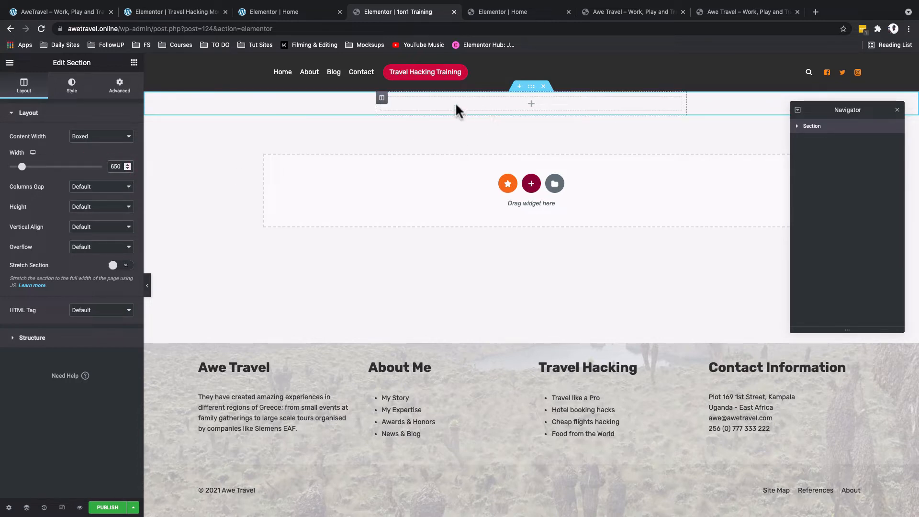
- Add a Heading widget to the section and, following the reference popup, title it "1on1 Travel Hacking Training"
{"action": "left_click", "coordinate": [134, 62]}
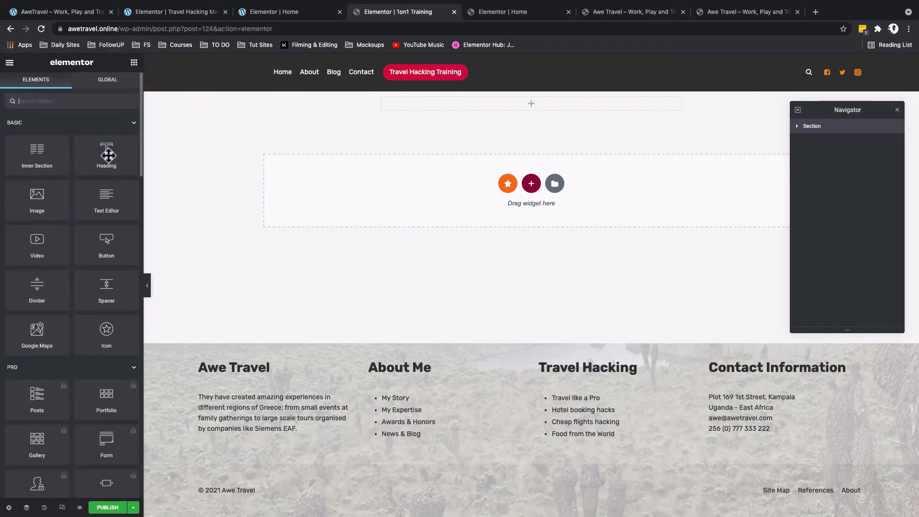
{"action": "left_click_drag", "start_coordinate": [113, 159], "coordinate": [473, 101]}
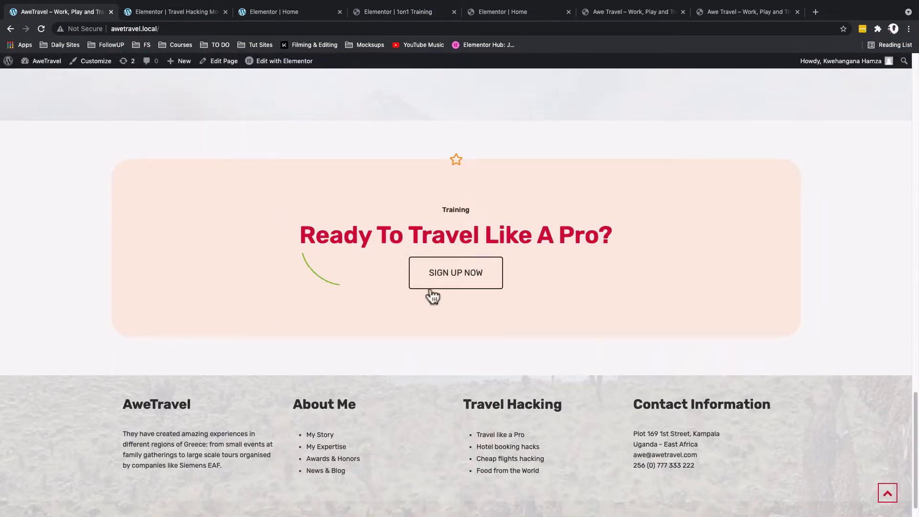
{"action": "left_click", "coordinate": [447, 285]}
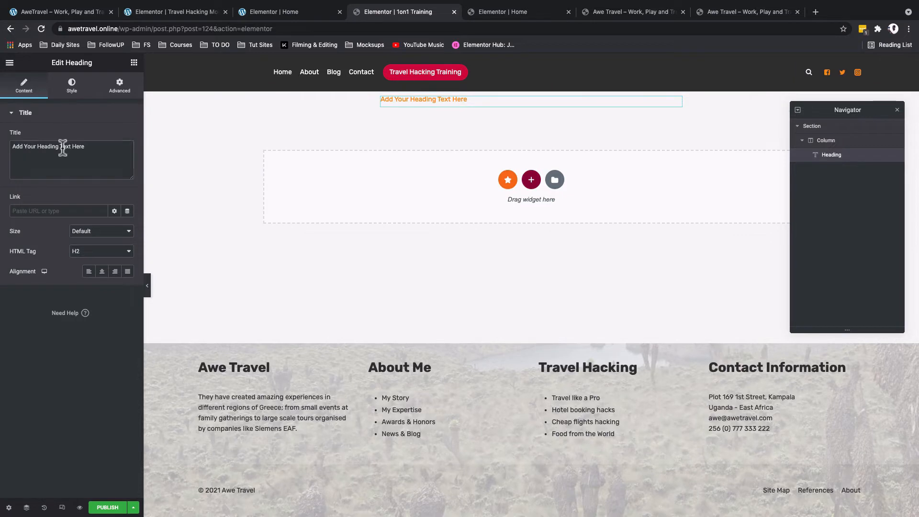
{"action": "triple_click", "coordinate": [63, 147]}
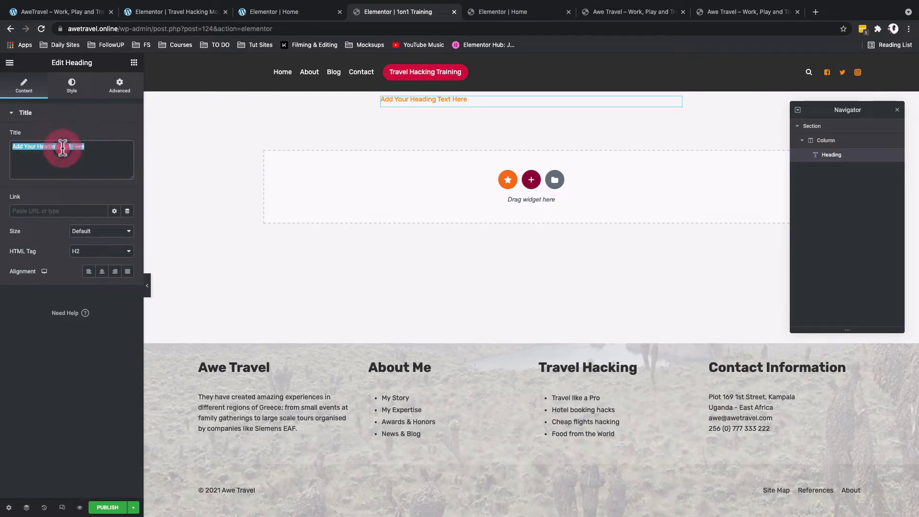
{"action": "type", "text": "1on1 Travel Hacking Training"}
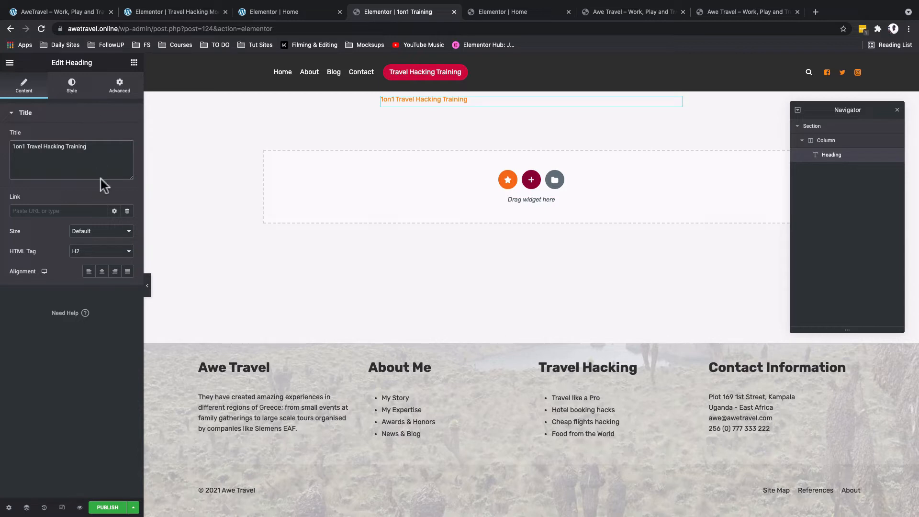
- Add a second Heading widget below the first and title it "30% OFF"
{"action": "left_click", "coordinate": [134, 62]}
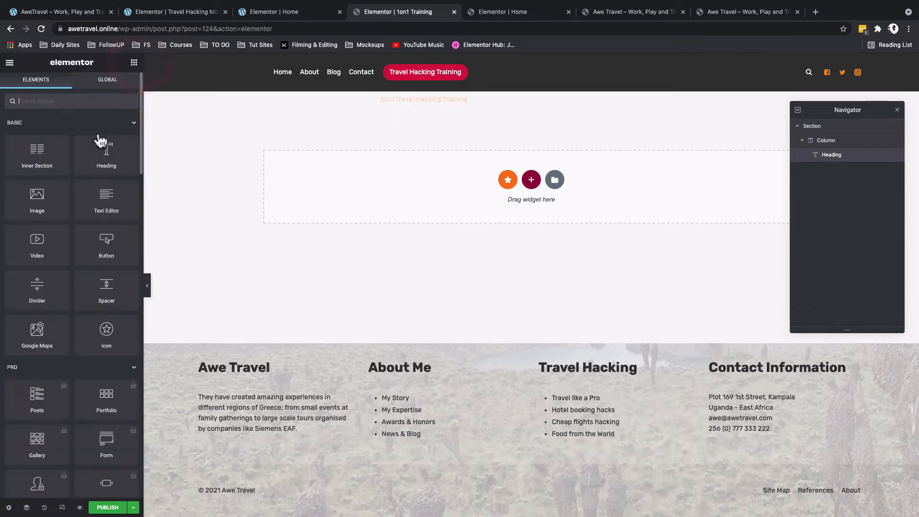
{"action": "left_click_drag", "start_coordinate": [104, 155], "coordinate": [366, 106]}
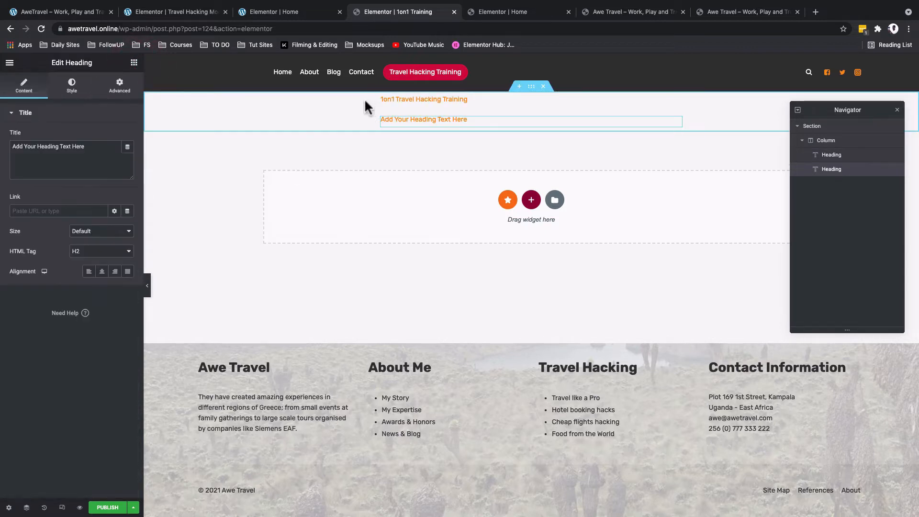
{"action": "triple_click", "coordinate": [29, 147]}
{"action": "type", "text": "3"}
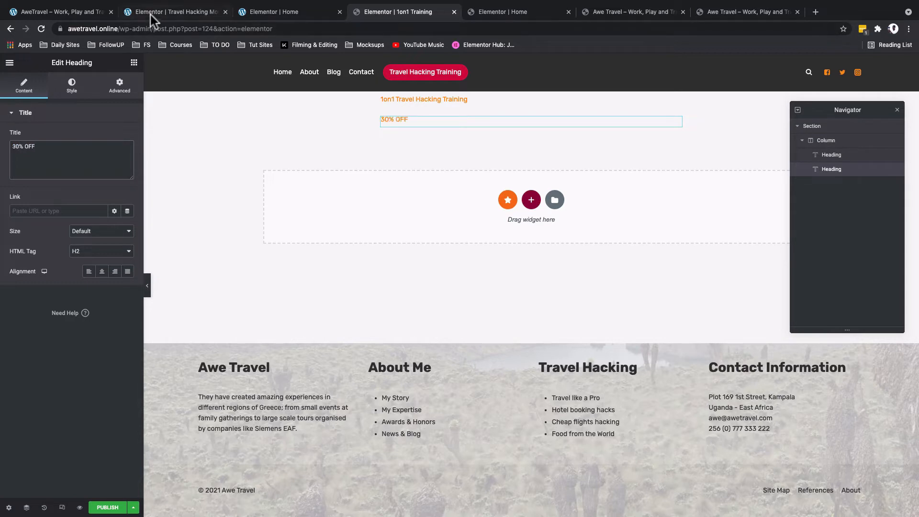
- Check the reference popup's wording and add a Text Editor widget below the headings reading "for a limited time only"
{"action": "left_click", "coordinate": [45, 19]}
{"action": "left_click", "coordinate": [400, 12]}
{"action": "left_click", "coordinate": [134, 62]}
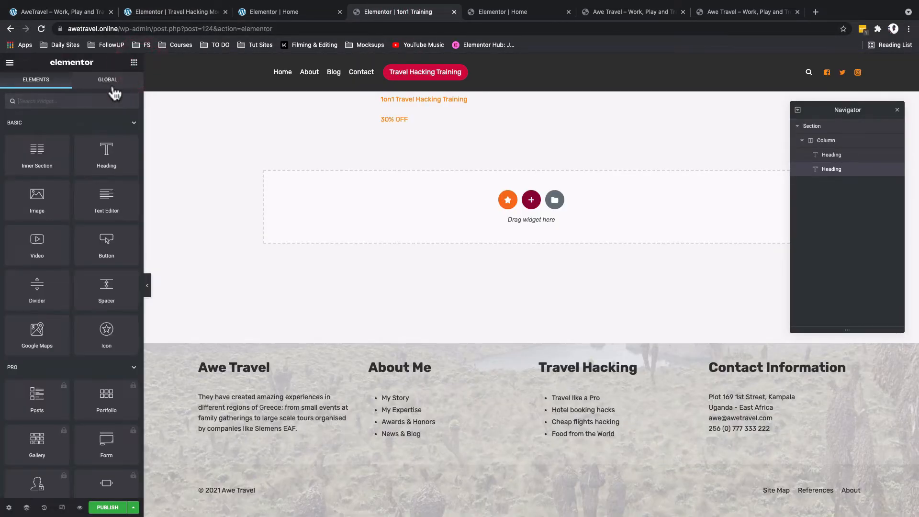
{"action": "left_click_drag", "start_coordinate": [117, 206], "coordinate": [479, 138]}
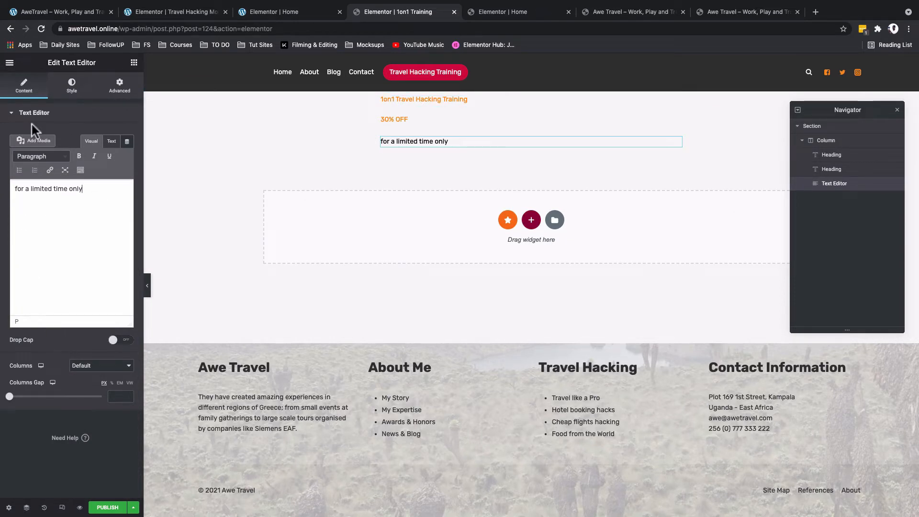
- Center the "for a limited time only" text, transform it to uppercase and widen its letter spacing
{"action": "left_click", "coordinate": [71, 85]}
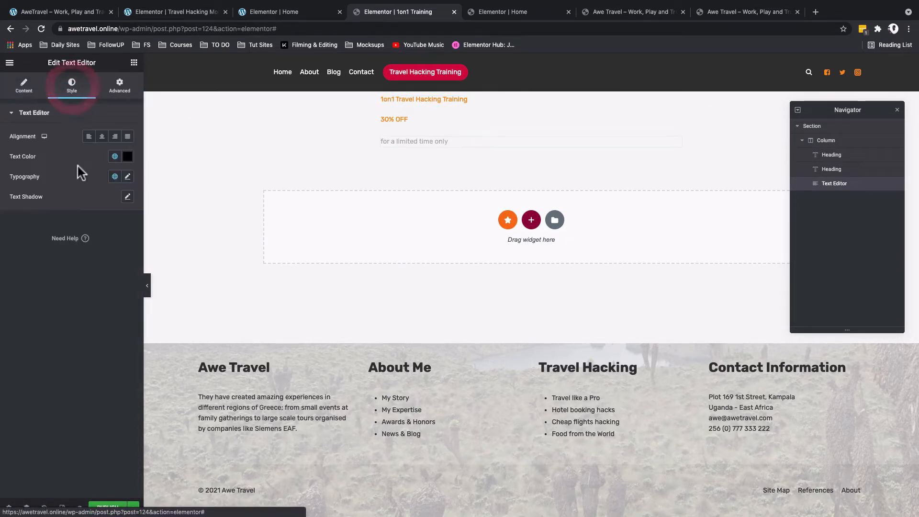
{"action": "left_click", "coordinate": [101, 137]}
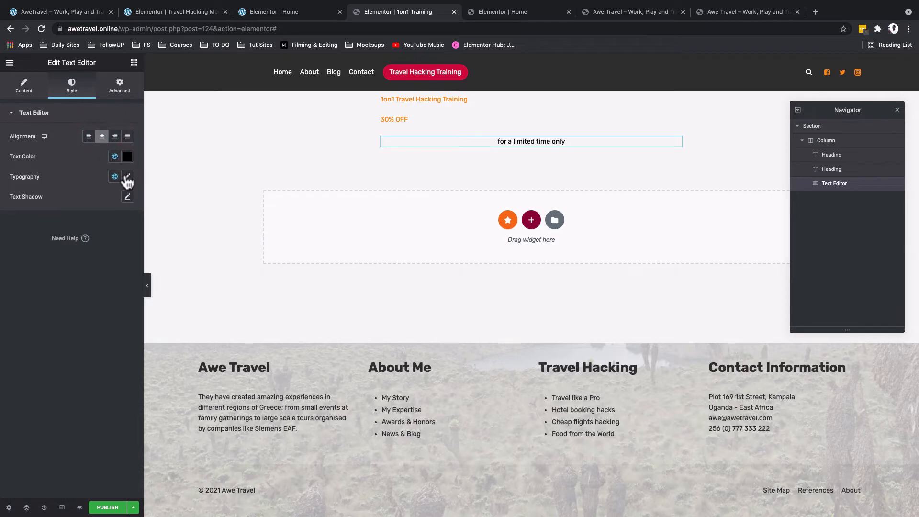
{"action": "left_click", "coordinate": [127, 177]}
{"action": "left_click", "coordinate": [96, 293]}
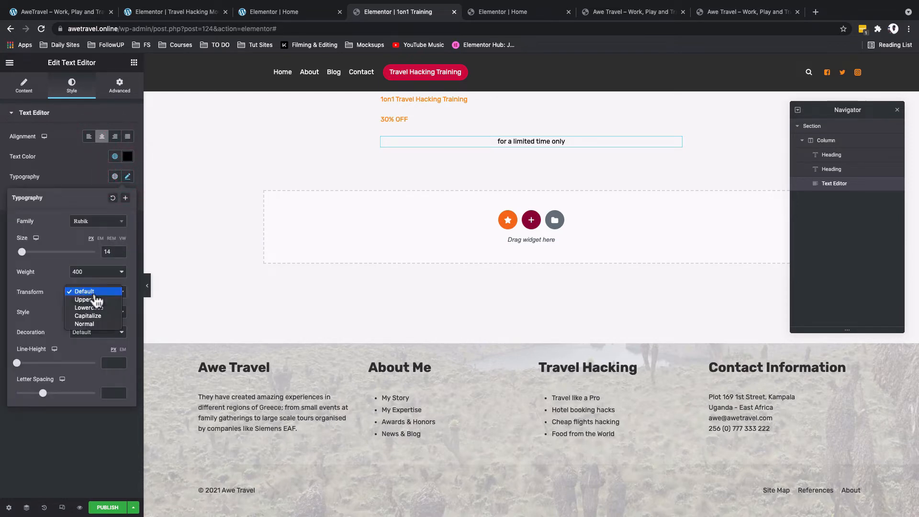
{"action": "left_click", "coordinate": [95, 299]}
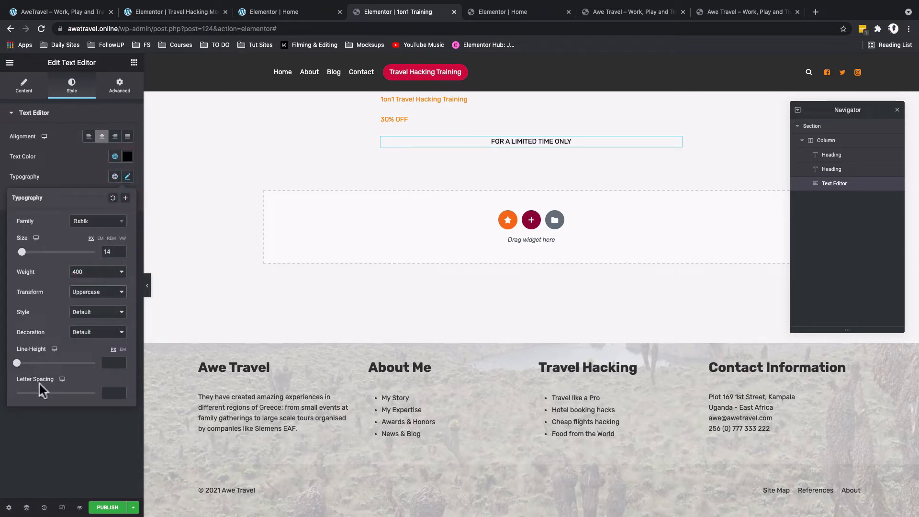
{"action": "left_click_drag", "start_coordinate": [44, 395], "coordinate": [53, 400]}
- Set the HTML tag of the "30% OFF" heading to H1
{"action": "left_click", "coordinate": [502, 119]}
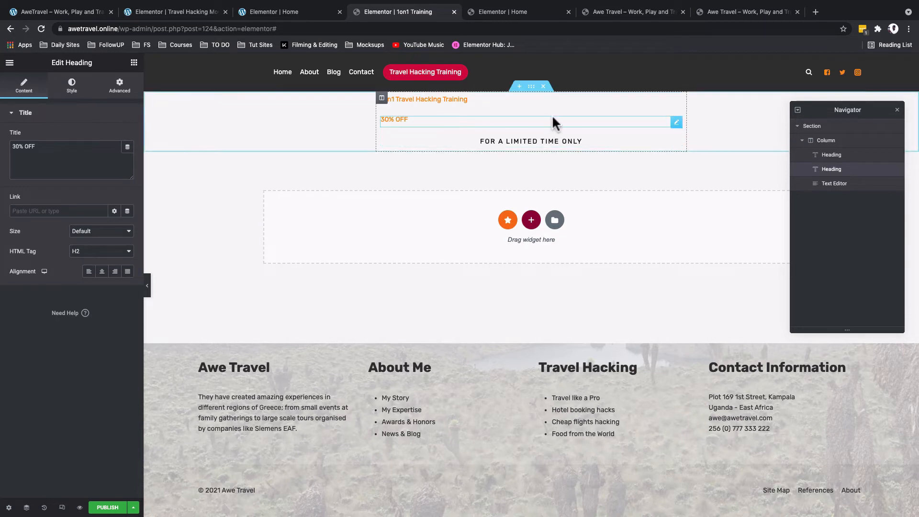
{"action": "left_click", "coordinate": [101, 250]}
{"action": "left_click", "coordinate": [98, 242]}
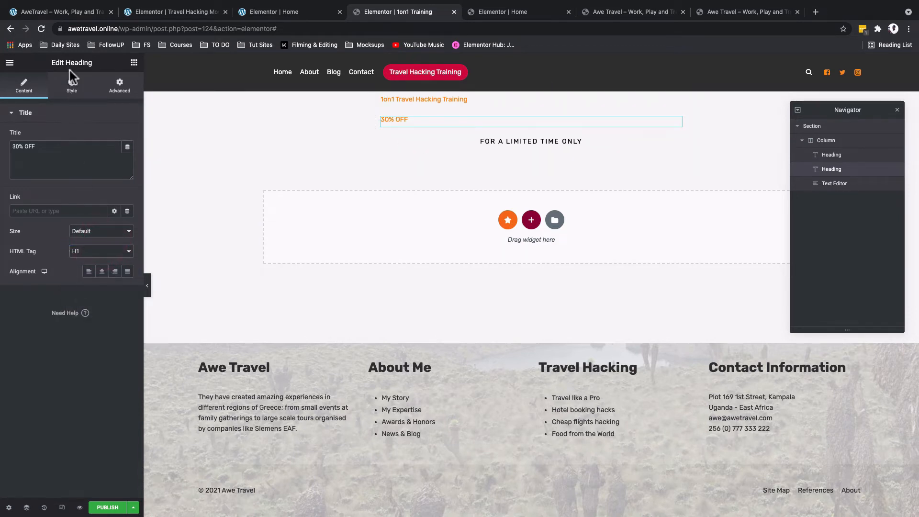
- Style the "30% OFF" heading with a 100 px font size, weight 600 and letter spacing of 5.5
{"action": "left_click", "coordinate": [72, 87]}
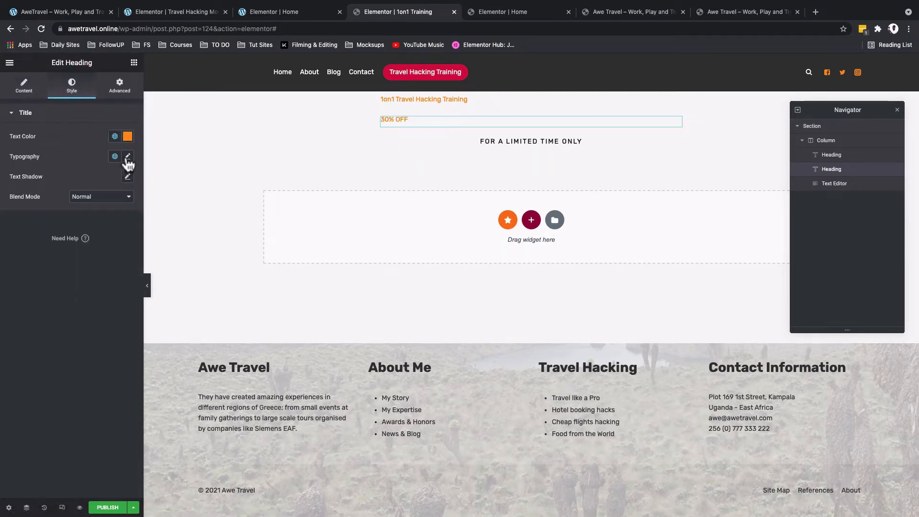
{"action": "left_click", "coordinate": [128, 164]}
{"action": "left_click", "coordinate": [106, 233]}
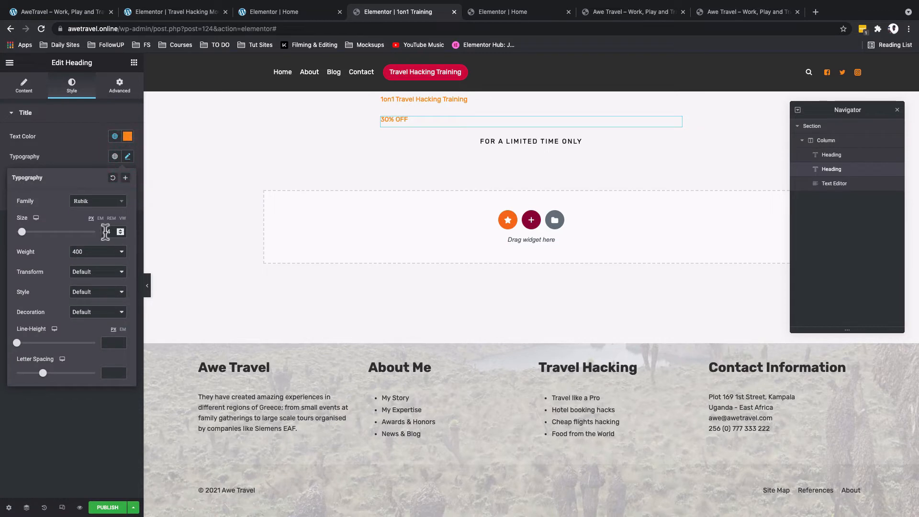
{"action": "type", "text": "100"}
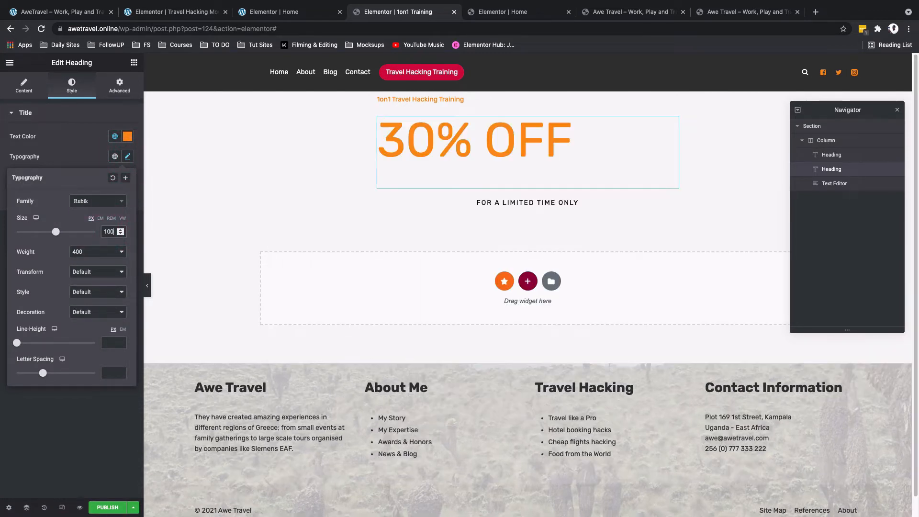
{"action": "left_click", "coordinate": [99, 252]}
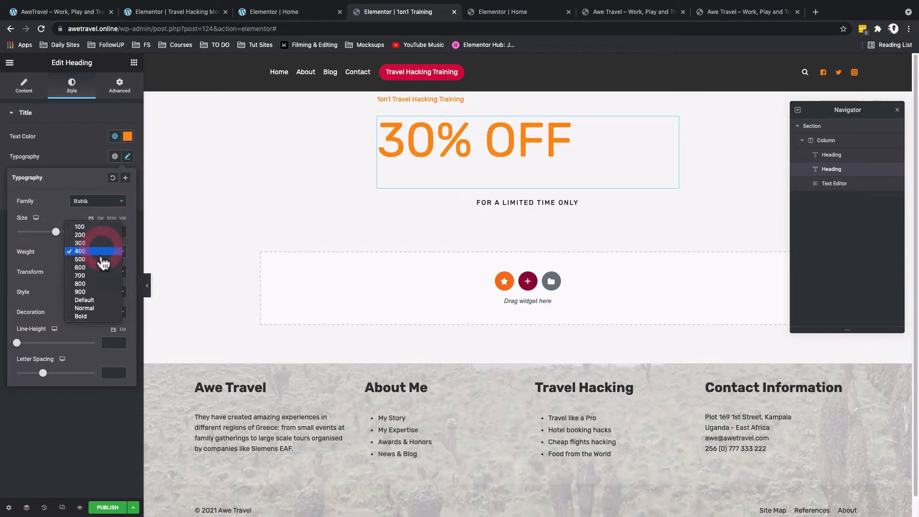
{"action": "left_click", "coordinate": [102, 272]}
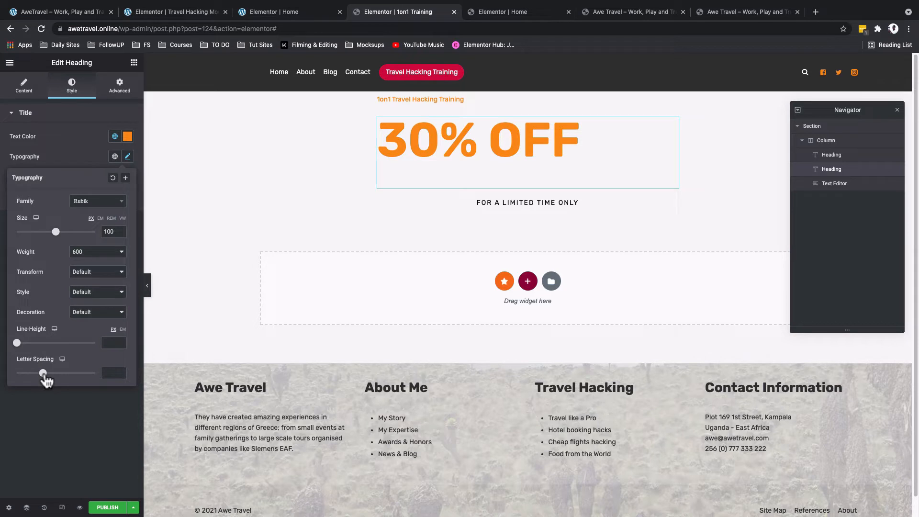
{"action": "left_click_drag", "start_coordinate": [44, 375], "coordinate": [73, 380]}
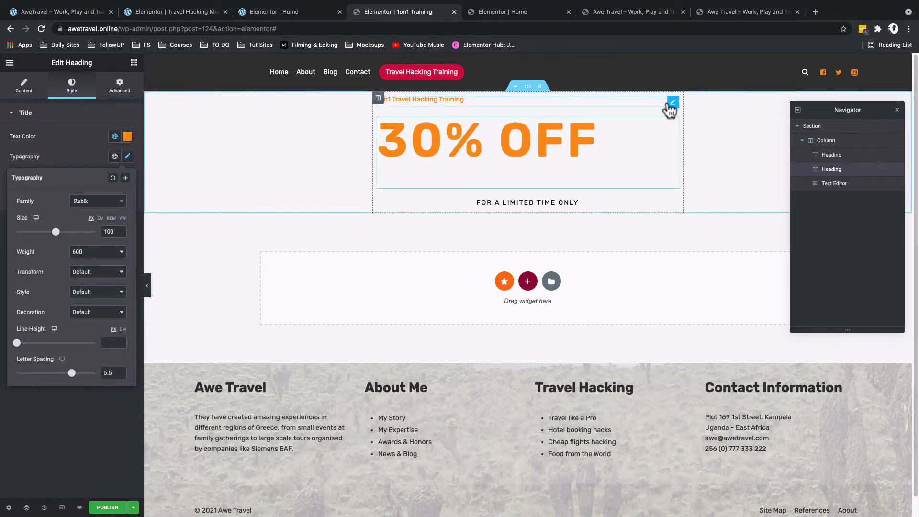
- Set the "1on1 Travel Hacking Training" heading's text color to the global Text color
{"action": "left_click", "coordinate": [674, 103]}
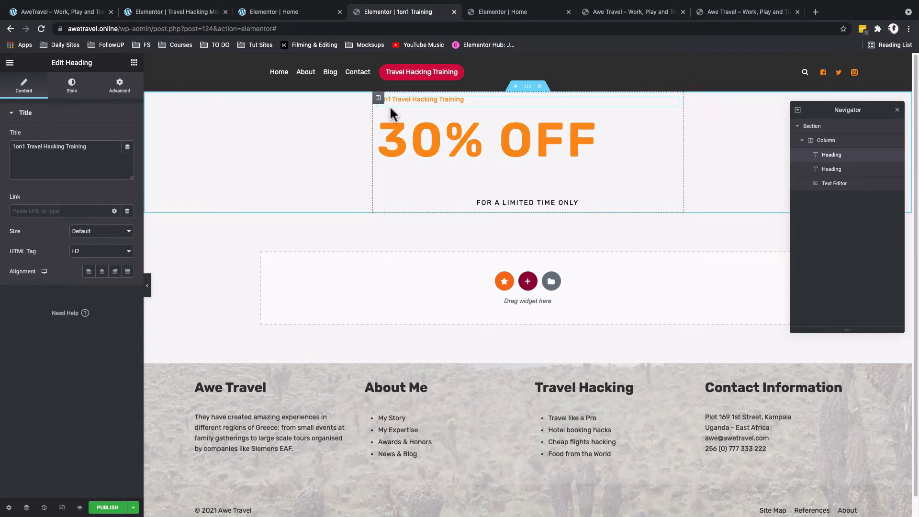
{"action": "left_click", "coordinate": [75, 89]}
{"action": "left_click", "coordinate": [115, 136]}
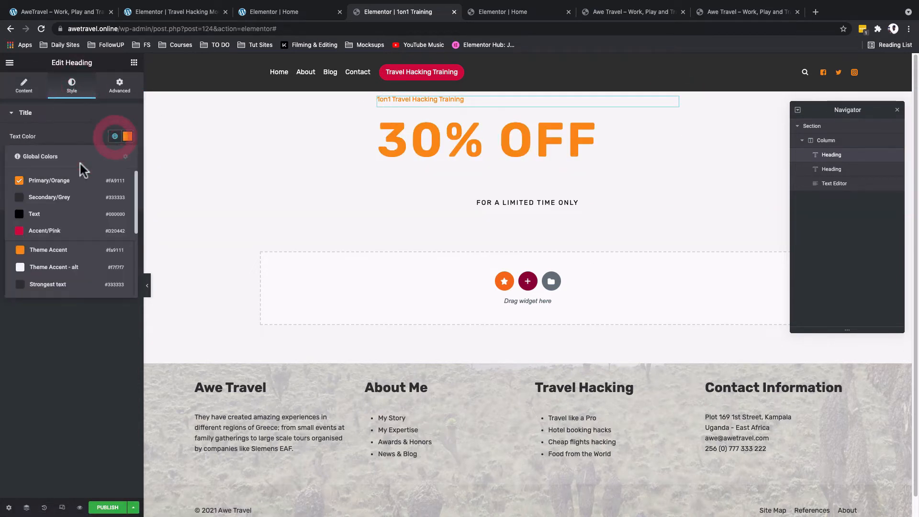
{"action": "left_click", "coordinate": [44, 220]}
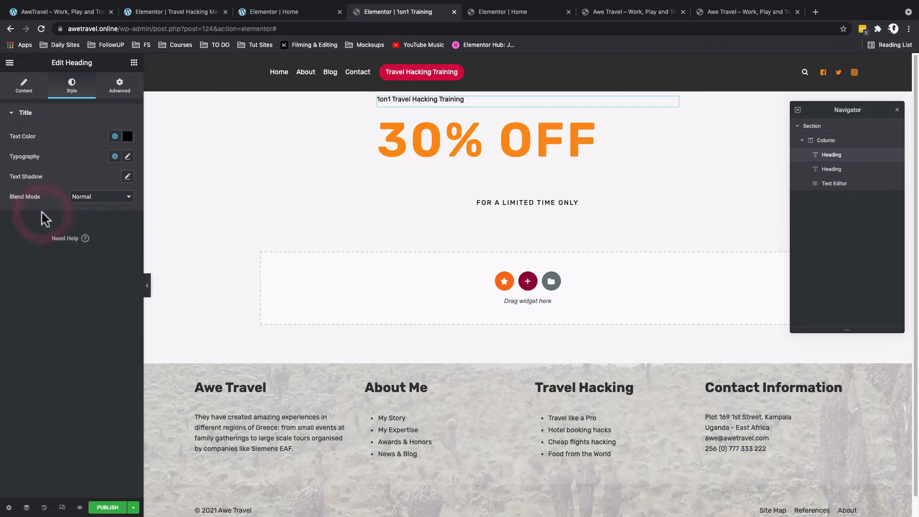
- Set the "1on1 Travel Hacking Training" heading's typography to 30 px, weight 600 and letter spacing of 0.9
{"action": "left_click", "coordinate": [128, 157]}
{"action": "left_click", "coordinate": [111, 233]}
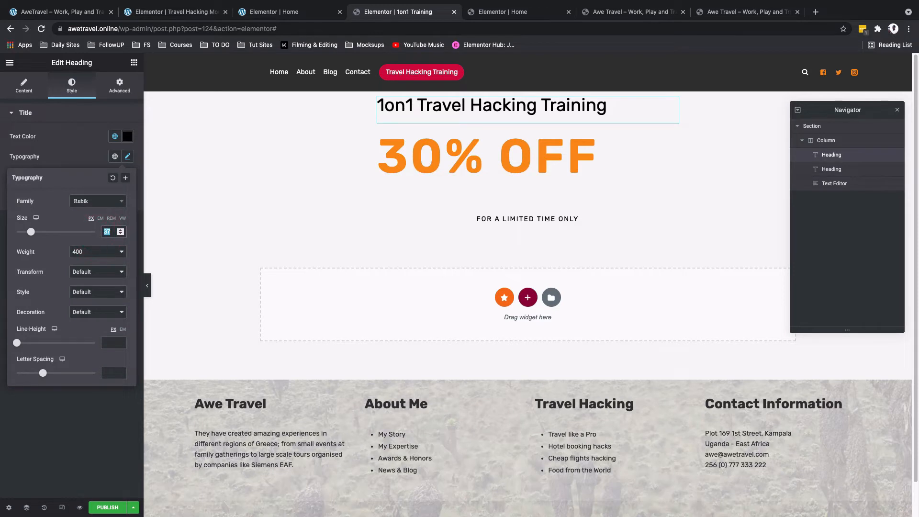
{"action": "type", "text": "35"}
{"action": "left_click", "coordinate": [78, 274]}
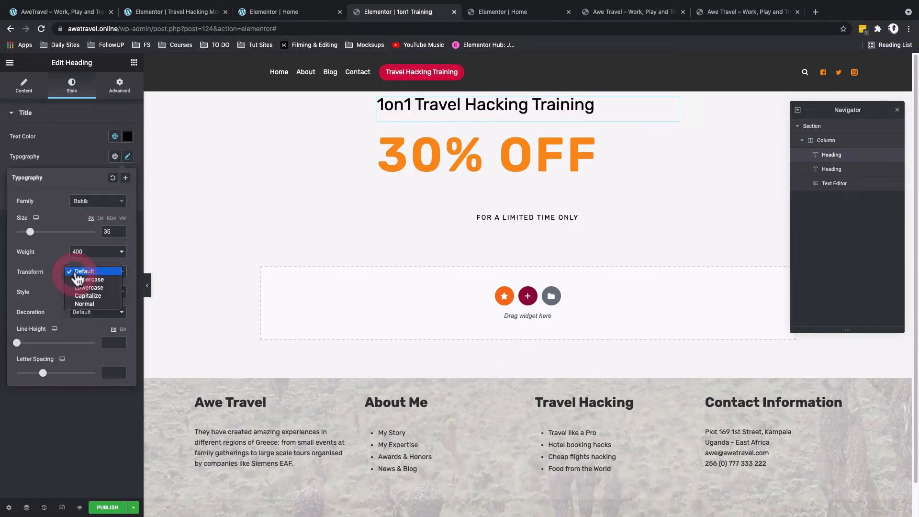
{"action": "left_click", "coordinate": [81, 253]}
{"action": "left_click", "coordinate": [81, 252]}
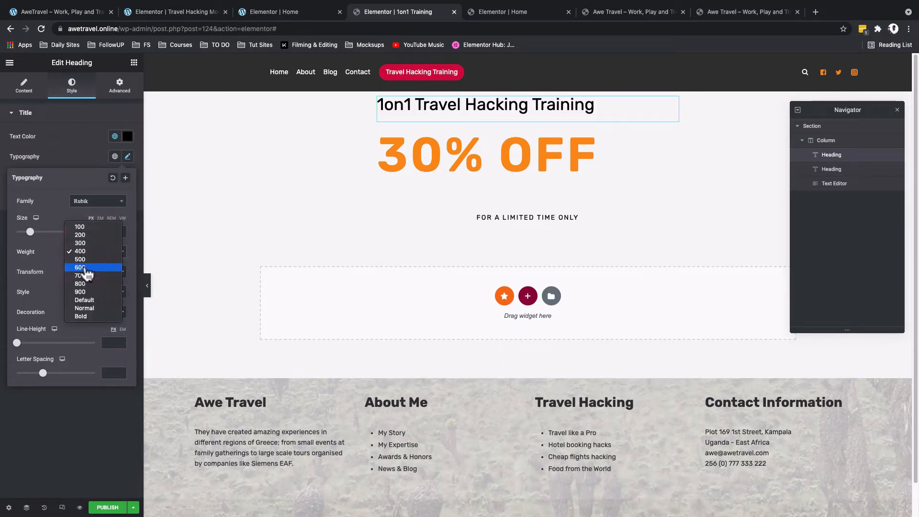
{"action": "left_click", "coordinate": [86, 267]}
{"action": "left_click", "coordinate": [108, 231]}
{"action": "type", "text": "0"}
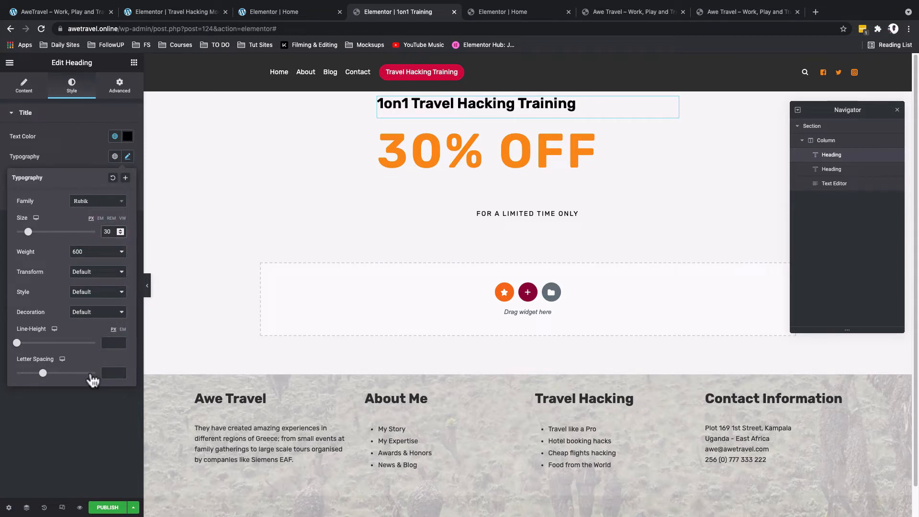
{"action": "left_click_drag", "start_coordinate": [44, 378], "coordinate": [47, 379]}
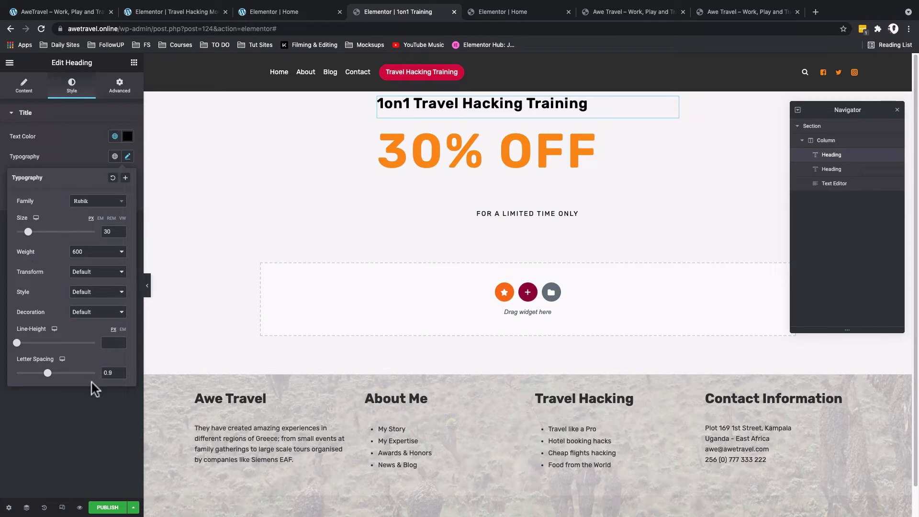
{"action": "left_click", "coordinate": [71, 401]}
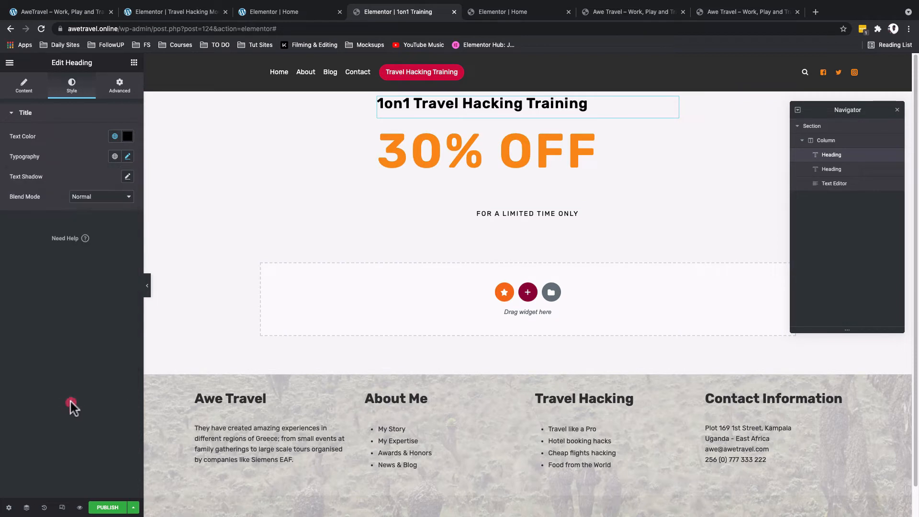
- Center both the "1on1 Travel Hacking Training" and "30% OFF" headings
{"action": "left_click", "coordinate": [18, 90]}
{"action": "left_click", "coordinate": [101, 272]}
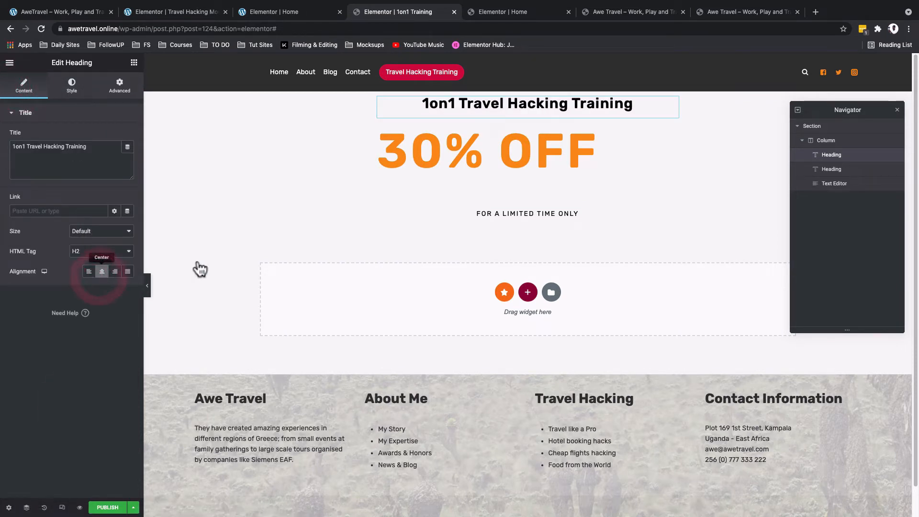
{"action": "left_click", "coordinate": [672, 132]}
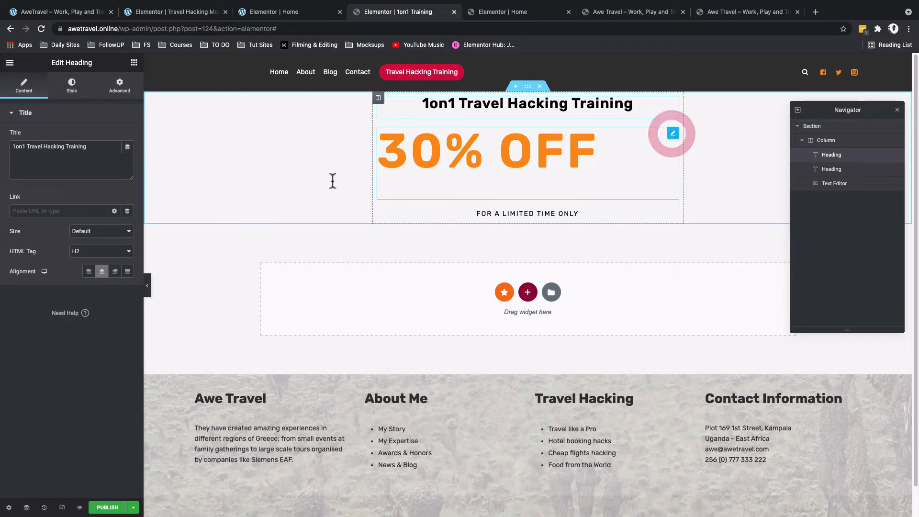
{"action": "left_click", "coordinate": [24, 86]}
{"action": "left_click", "coordinate": [101, 271]}
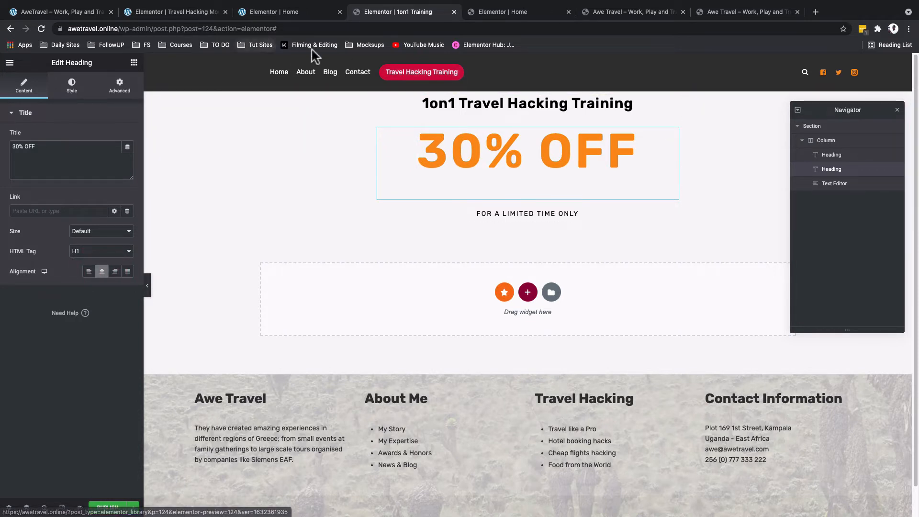
- Compare the headings with the reference popup and publish the "1on1 Training" template
{"action": "left_click", "coordinate": [67, 15]}
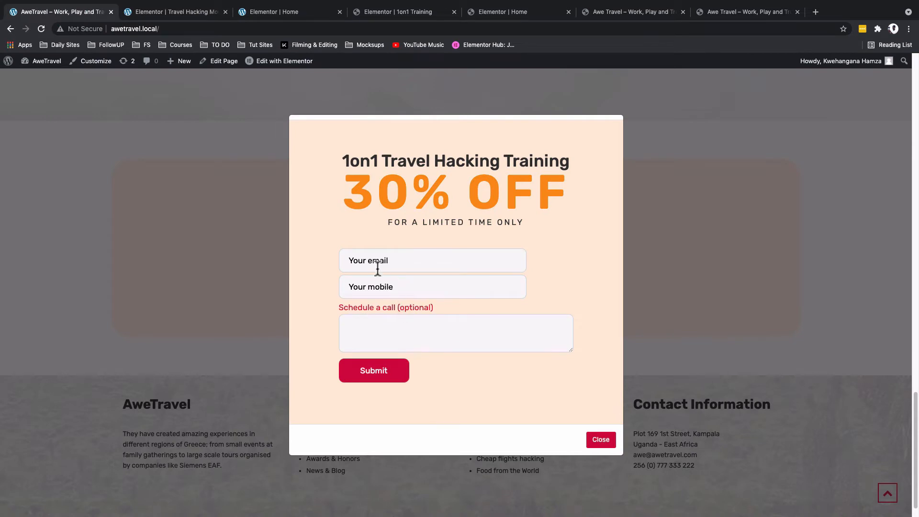
{"action": "left_click", "coordinate": [381, 16]}
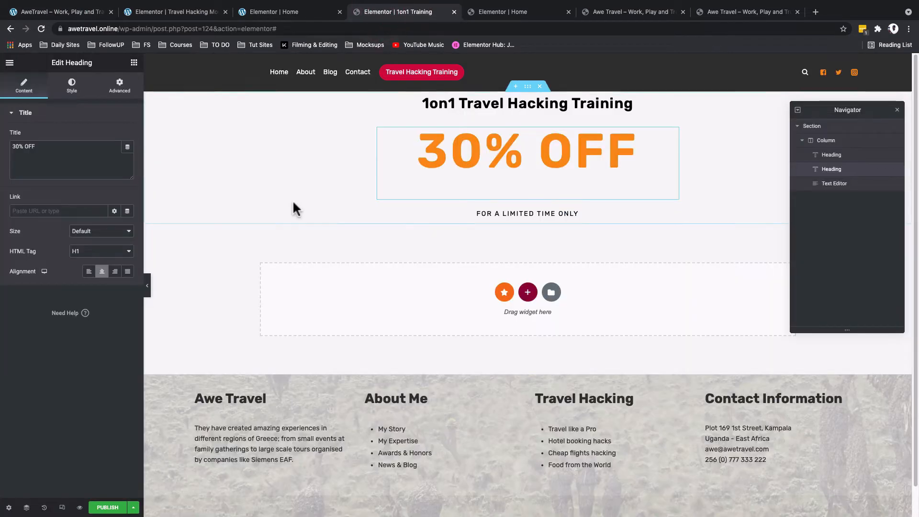
{"action": "left_click", "coordinate": [106, 509]}
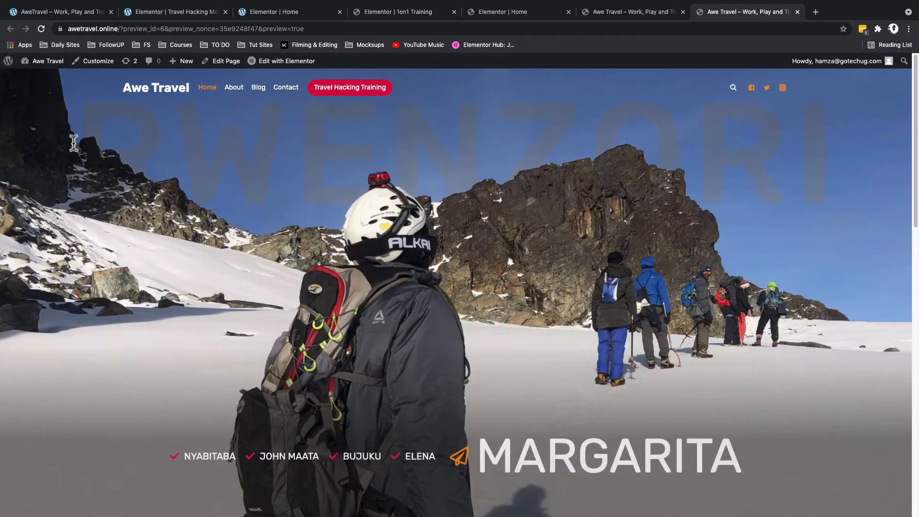
- Go to the Awe Travel dashboard's installed plugins and activate Contact Form 7
{"action": "mouse_move", "coordinate": [53, 63]}
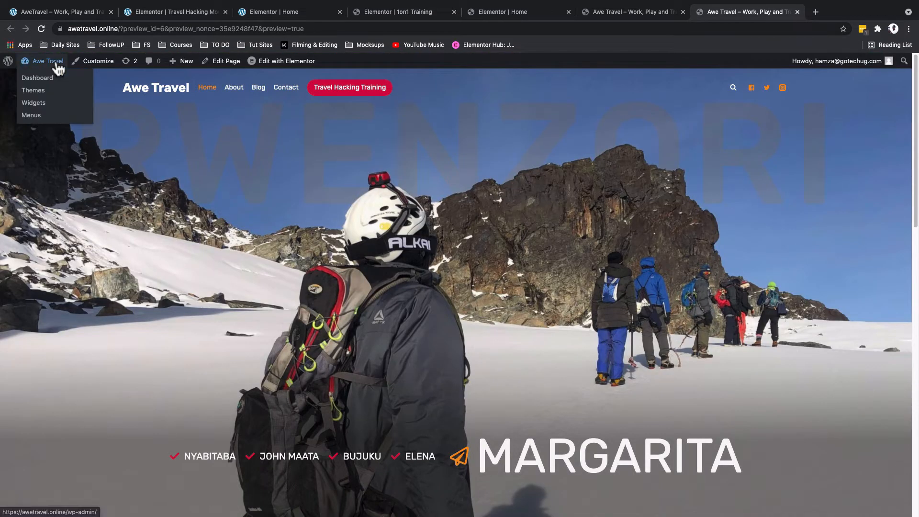
{"action": "left_click", "coordinate": [41, 80]}
{"action": "left_click", "coordinate": [45, 79]}
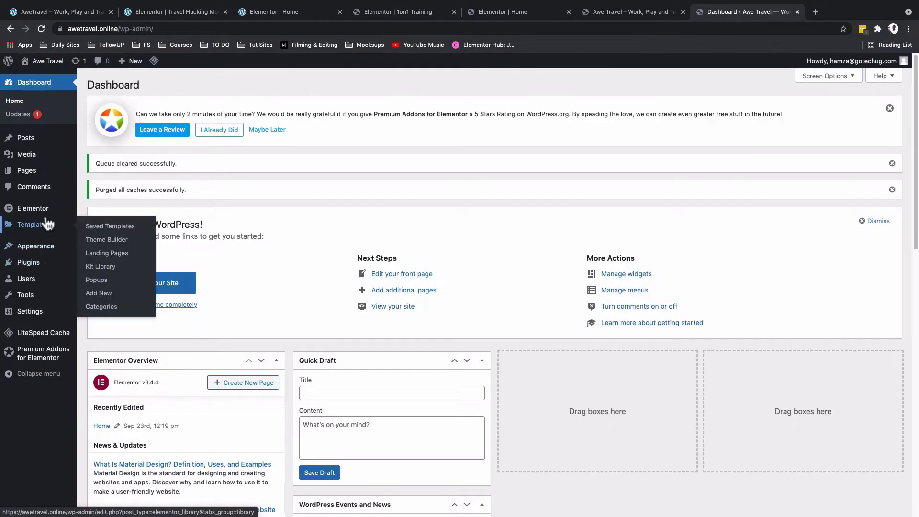
{"action": "mouse_move", "coordinate": [29, 264]}
{"action": "left_click", "coordinate": [91, 266]}
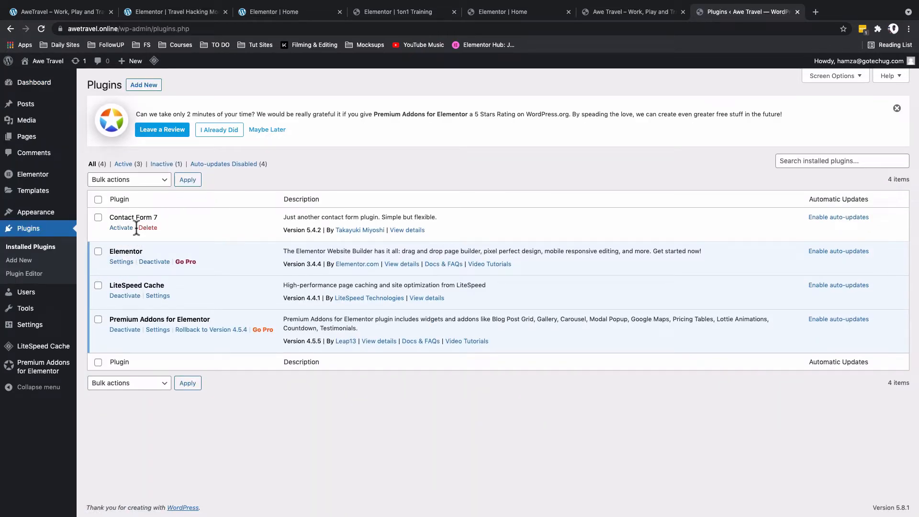
{"action": "mouse_move", "coordinate": [564, 5]}
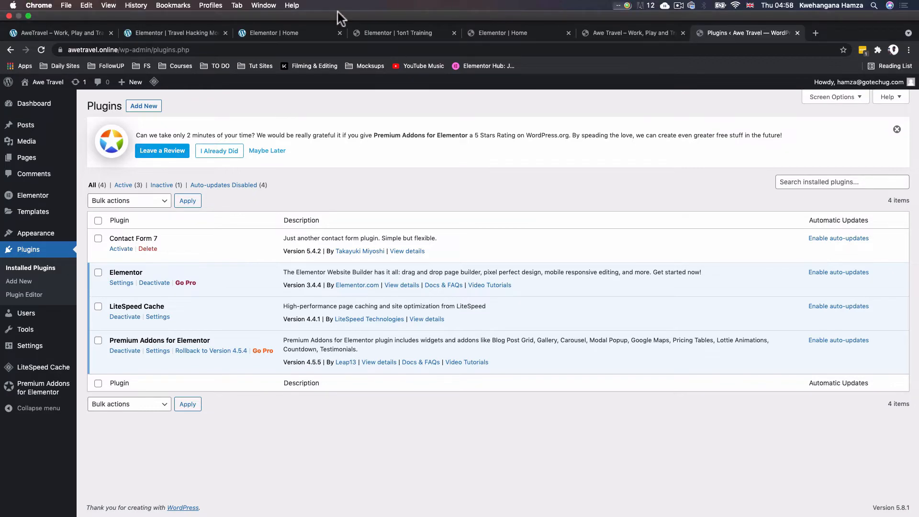
{"action": "left_click", "coordinate": [91, 33]}
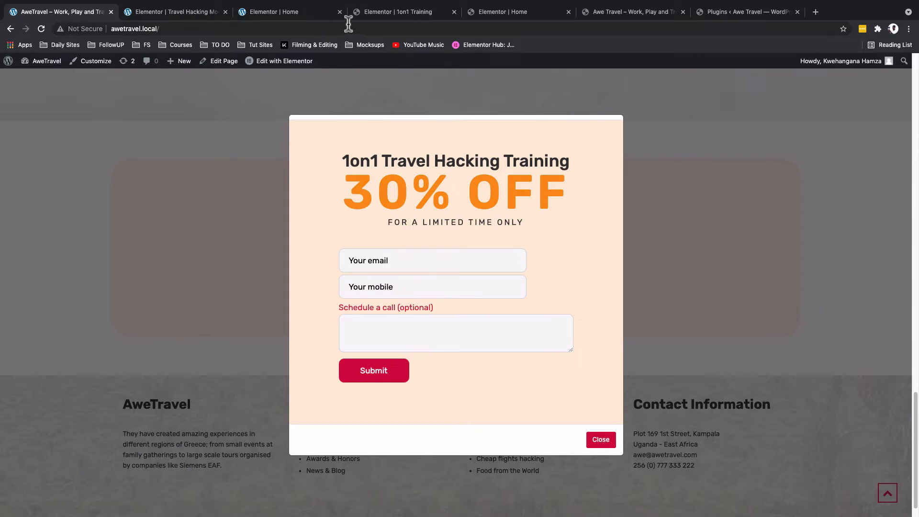
{"action": "left_click", "coordinate": [704, 13]}
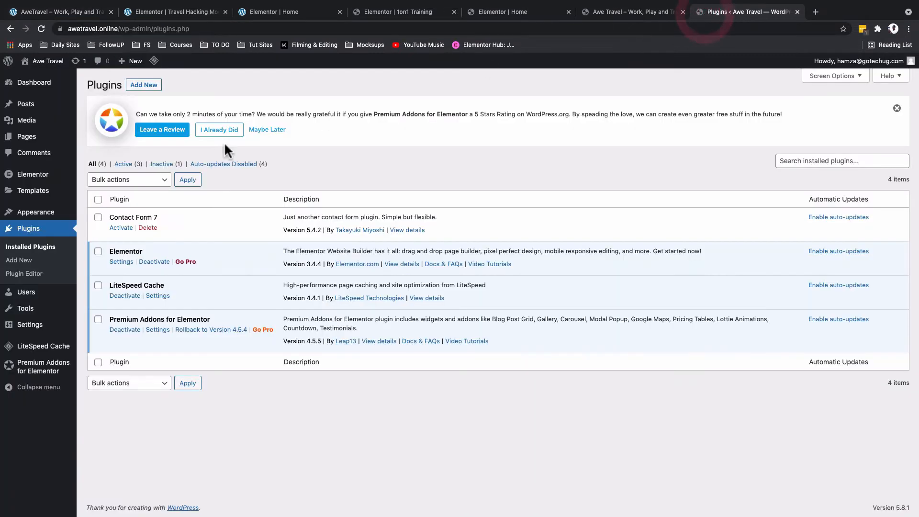
{"action": "left_click", "coordinate": [121, 228]}
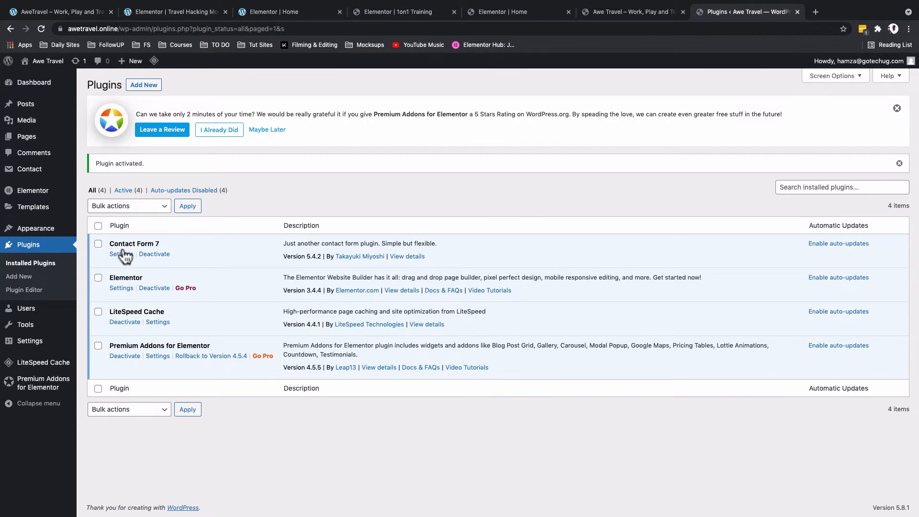
- Create a new contact form titled "1on1 Training" and save it
{"action": "mouse_move", "coordinate": [42, 178]}
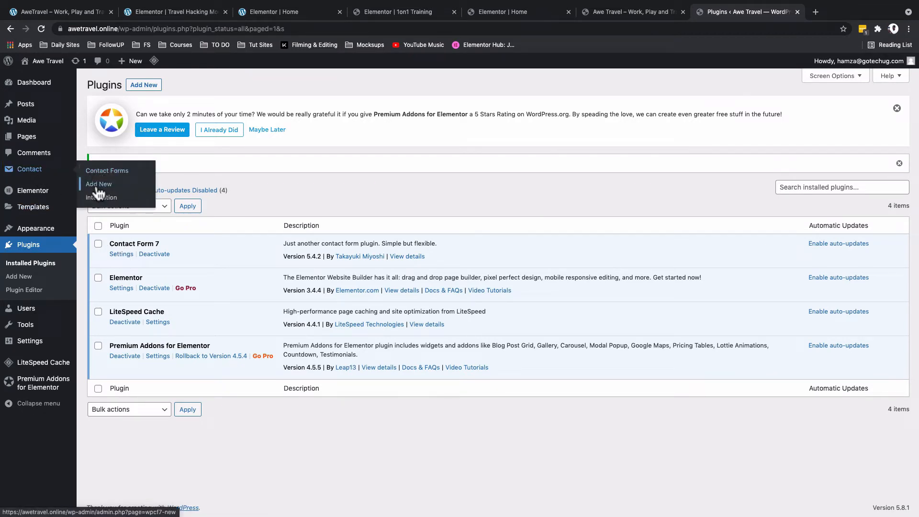
{"action": "left_click", "coordinate": [95, 172]}
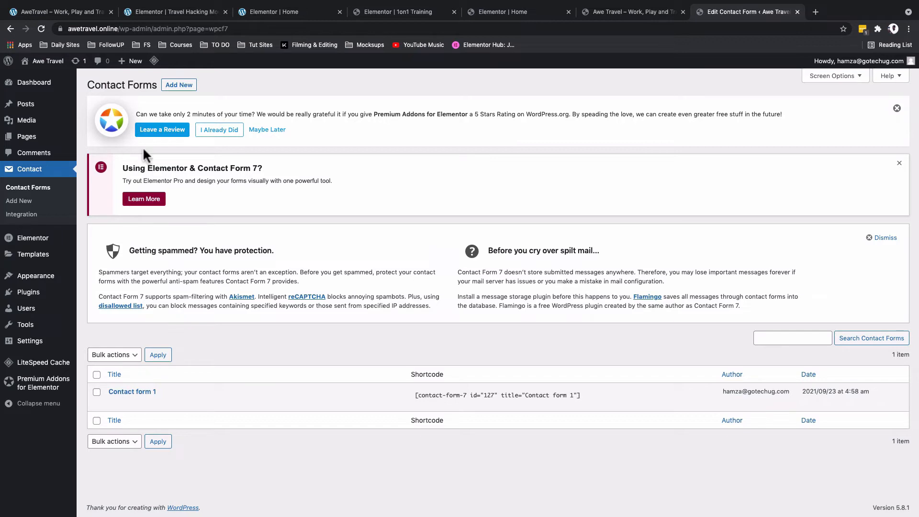
{"action": "left_click", "coordinate": [178, 87]}
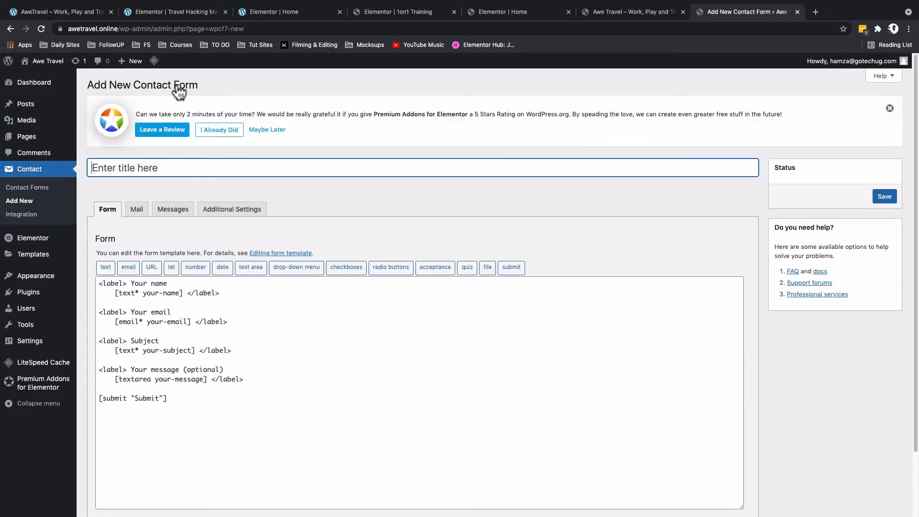
{"action": "left_click", "coordinate": [157, 160]}
{"action": "type", "text": "1on1 Training"}
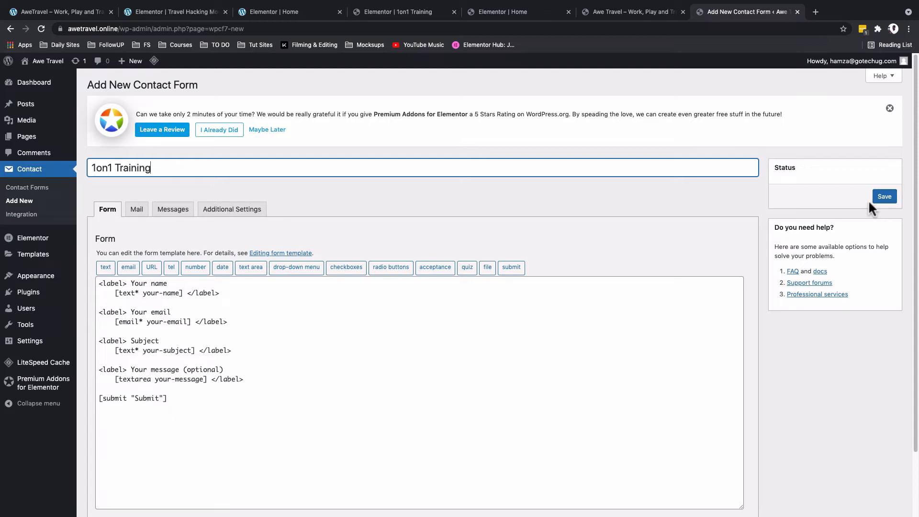
{"action": "left_click", "coordinate": [885, 197]}
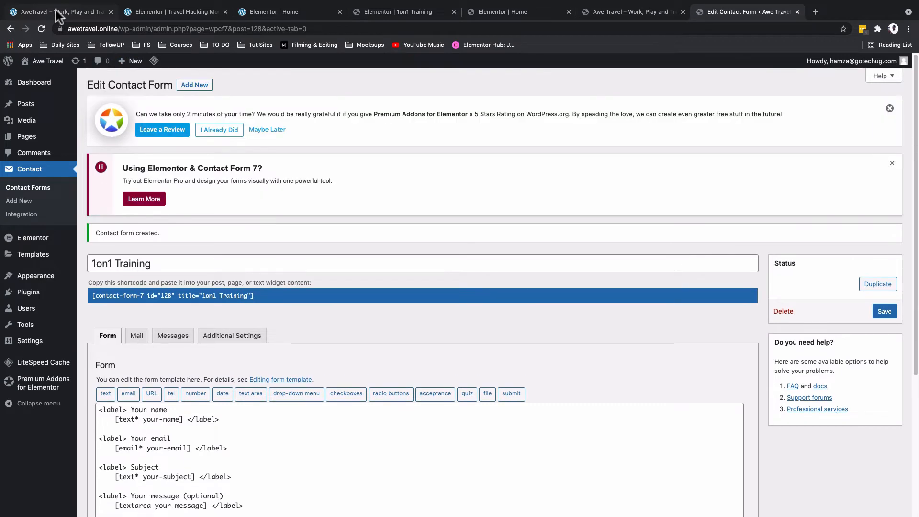
- Check the reference popup's form fields and insert a non-required telephone field tag below the Subject field in the form template
{"action": "left_click", "coordinate": [63, 13]}
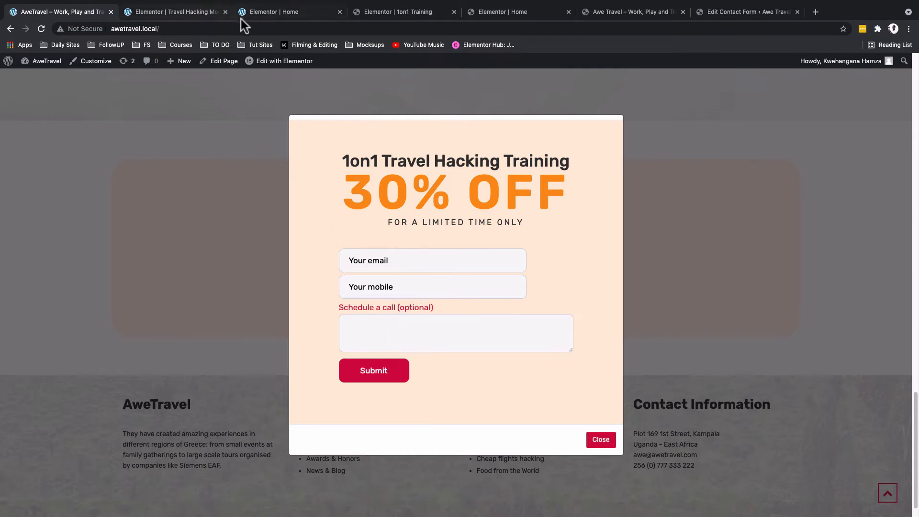
{"action": "left_click", "coordinate": [744, 13]}
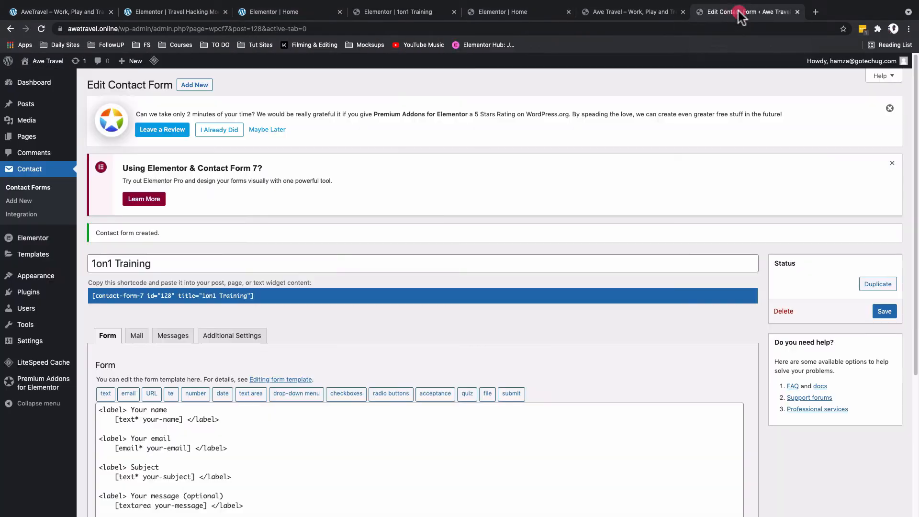
{"action": "scroll", "coordinate": [243, 381], "scroll_direction": "down", "scroll_amount": 5}
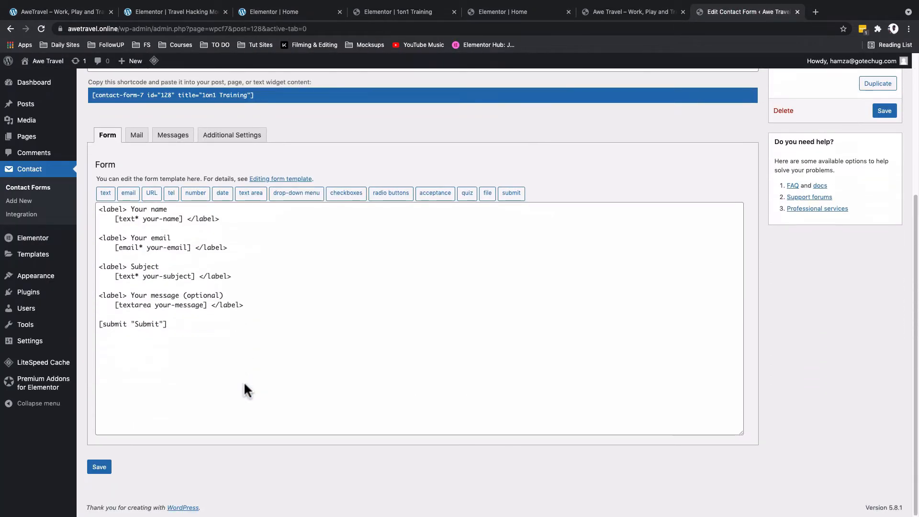
{"action": "left_click", "coordinate": [120, 289]}
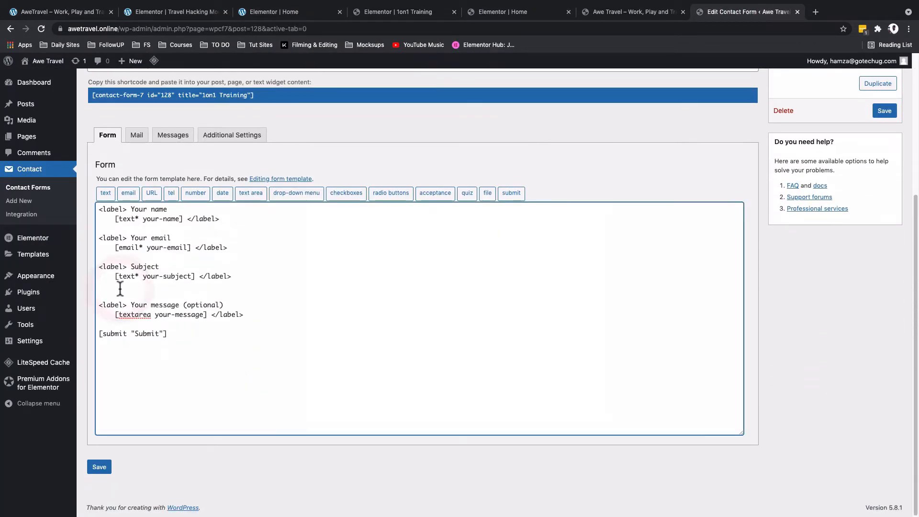
{"action": "left_click", "coordinate": [171, 193]}
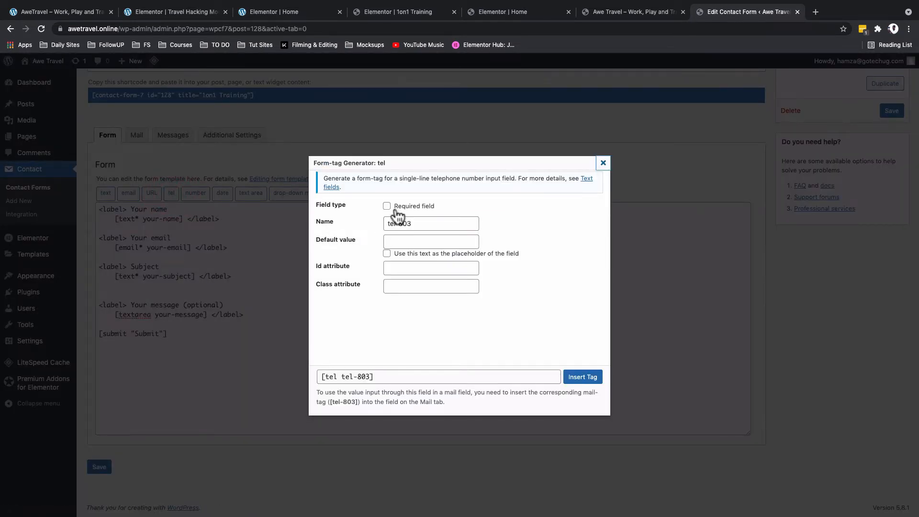
{"action": "left_click", "coordinate": [581, 381]}
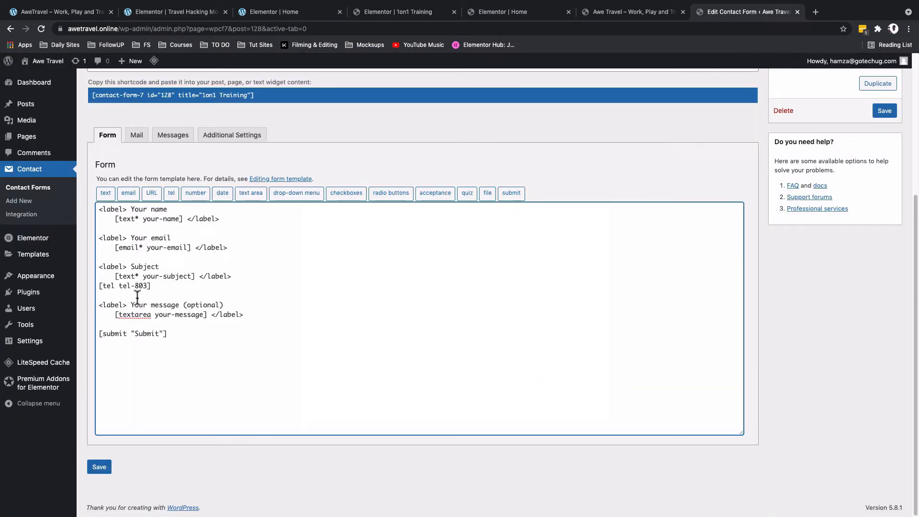
- Wrap the telephone tag in a "Mobile" label with its closing tag, and separate it from the Subject field with a blank line
{"action": "left_click", "coordinate": [99, 287]}
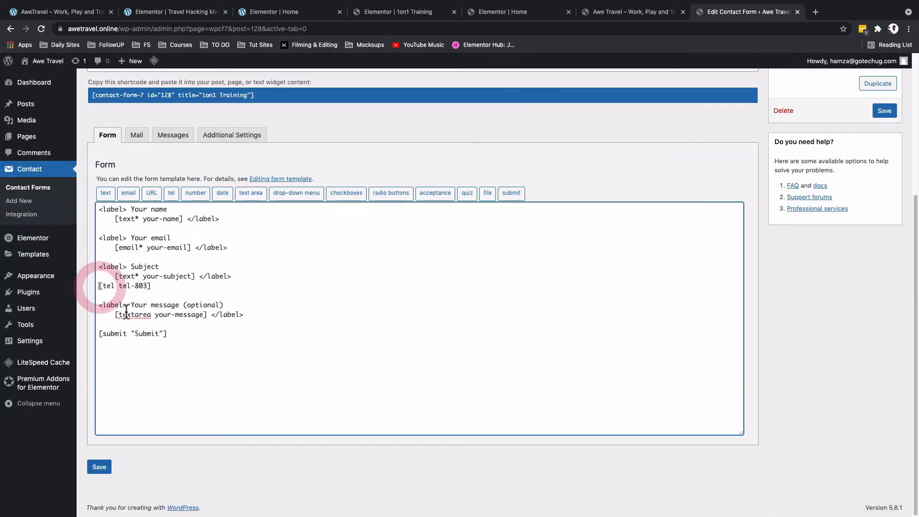
{"action": "key", "text": "Return"}
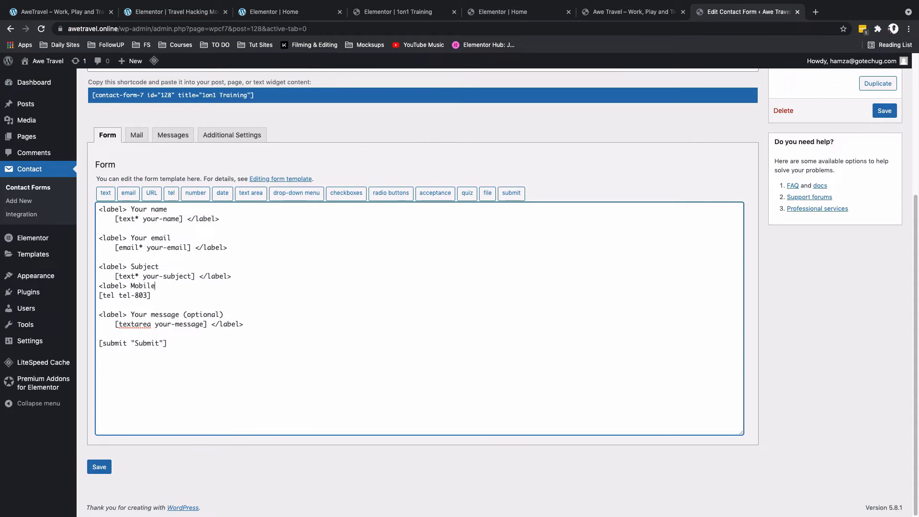
{"action": "key", "text": "super+Left"}
{"action": "key", "text": "Return"}
{"action": "left_click", "coordinate": [168, 306]}
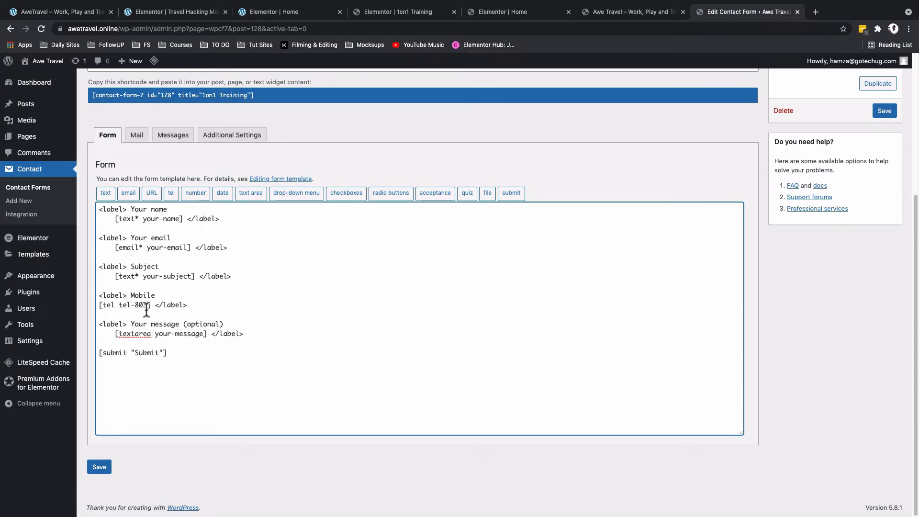
- Change the phone field's label in the form template to "Mobile number"
{"action": "left_click", "coordinate": [160, 301]}
{"action": "key", "text": "BackSpace"}
{"action": "type", "text": "number"}
- Check the reference popup on the awetravel.local page and replace "Your message" with "Schedule a call" in the textarea field's label
{"action": "left_click", "coordinate": [56, 14]}
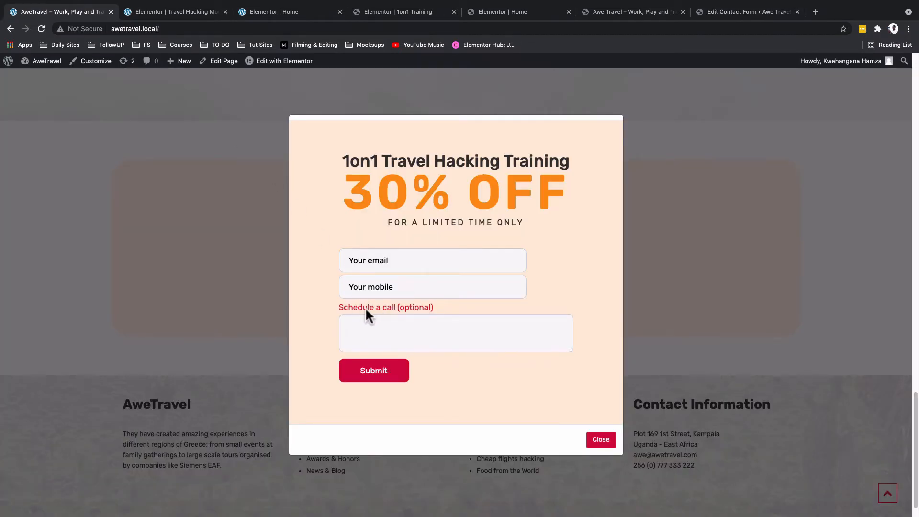
{"action": "left_click", "coordinate": [701, 15]}
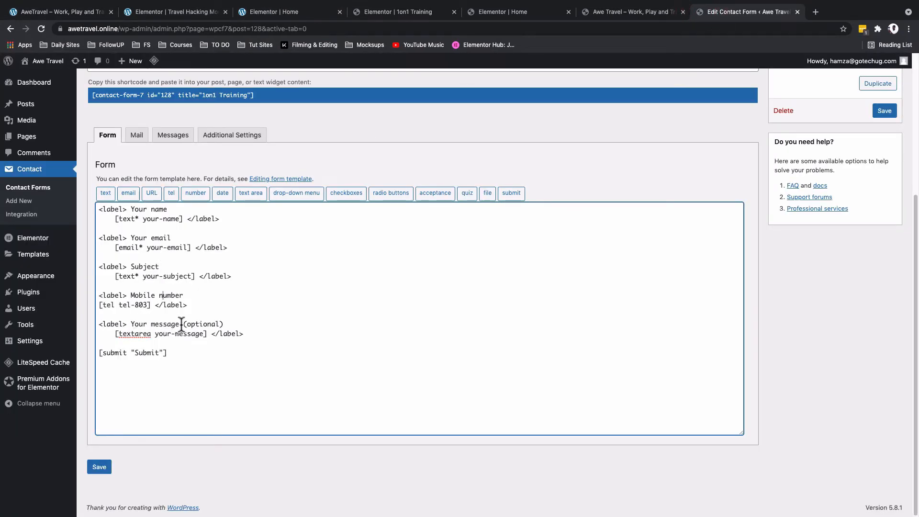
{"action": "left_click_drag", "start_coordinate": [181, 324], "coordinate": [129, 324]}
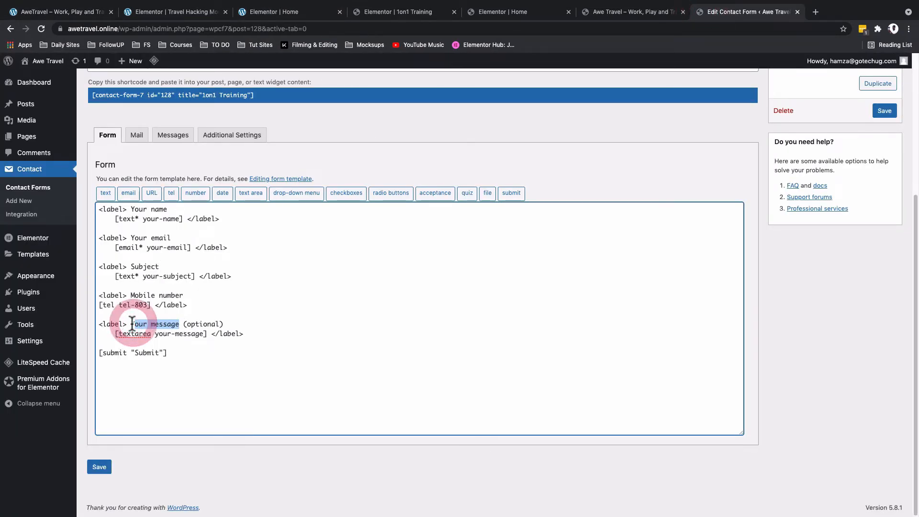
{"action": "type", "text": "Y"}
{"action": "key", "text": "BackSpace"}
{"action": "type", "text": "Ch"}
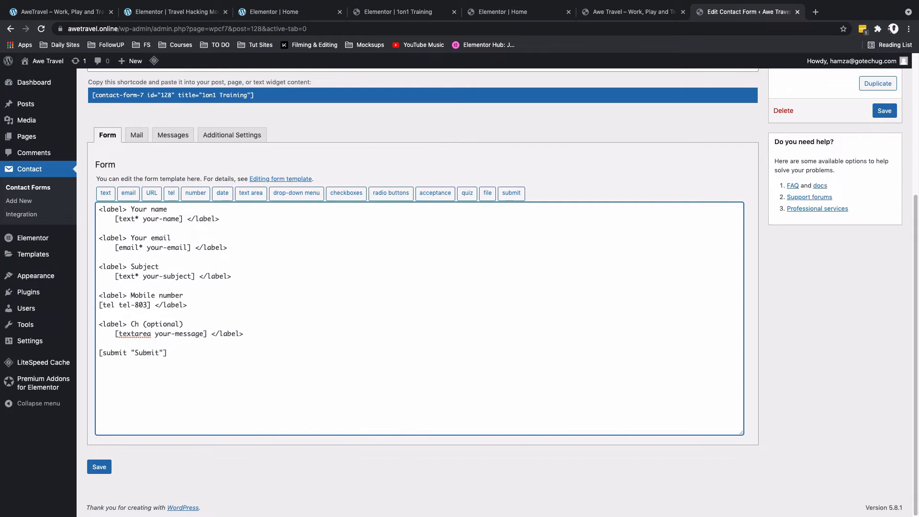
{"action": "key", "text": "BackSpace"}
{"action": "key", "text": "BackSpace"}
{"action": "type", "text": "Schedule a call"}
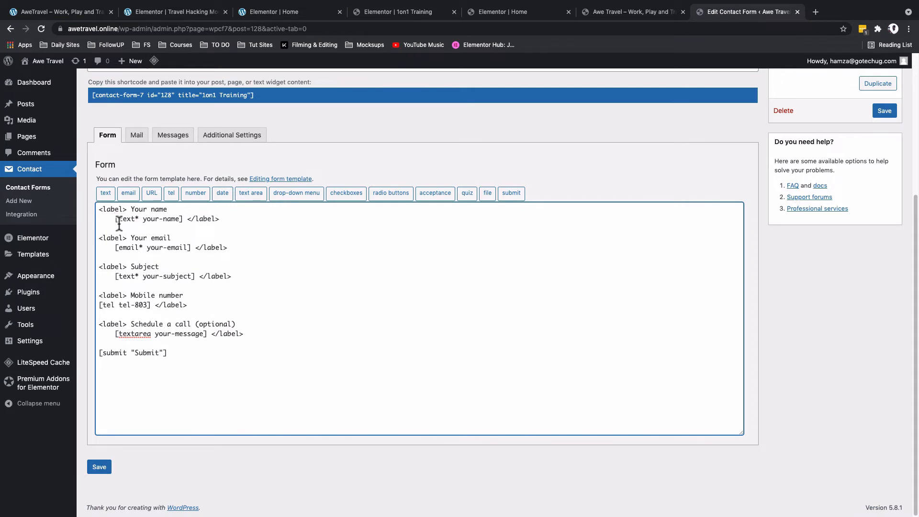
- Delete the Subject and Your name fields from the form template and save the contact form
{"action": "left_click_drag", "start_coordinate": [236, 277], "coordinate": [92, 266]}
{"action": "key", "text": "BackSpace"}
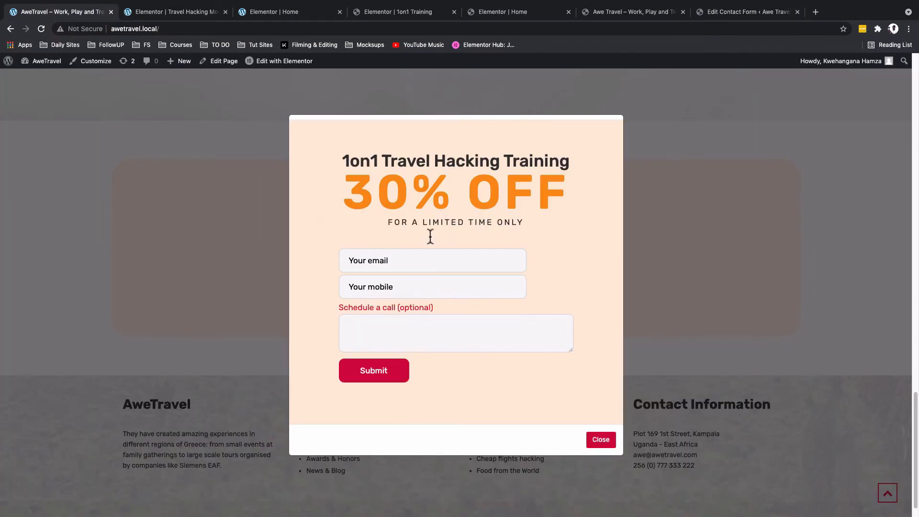
{"action": "left_click", "coordinate": [708, 12]}
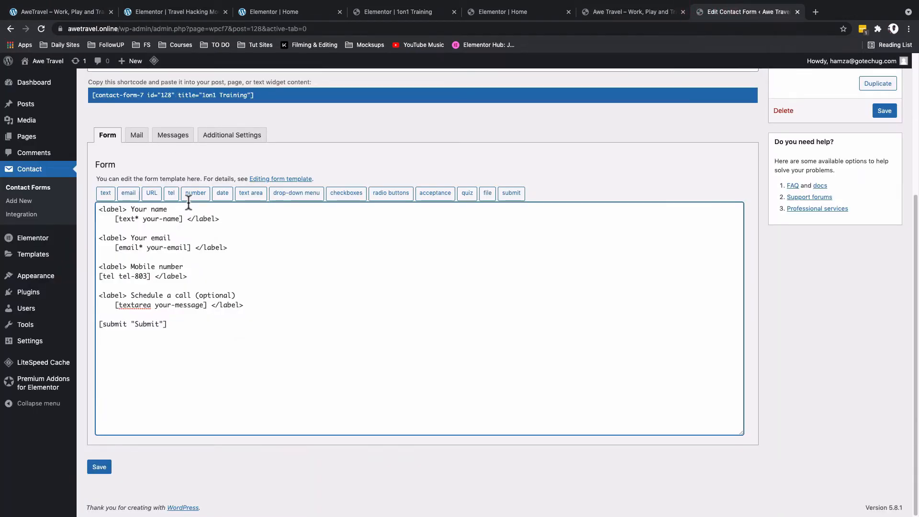
{"action": "left_click_drag", "start_coordinate": [108, 228], "coordinate": [92, 202]}
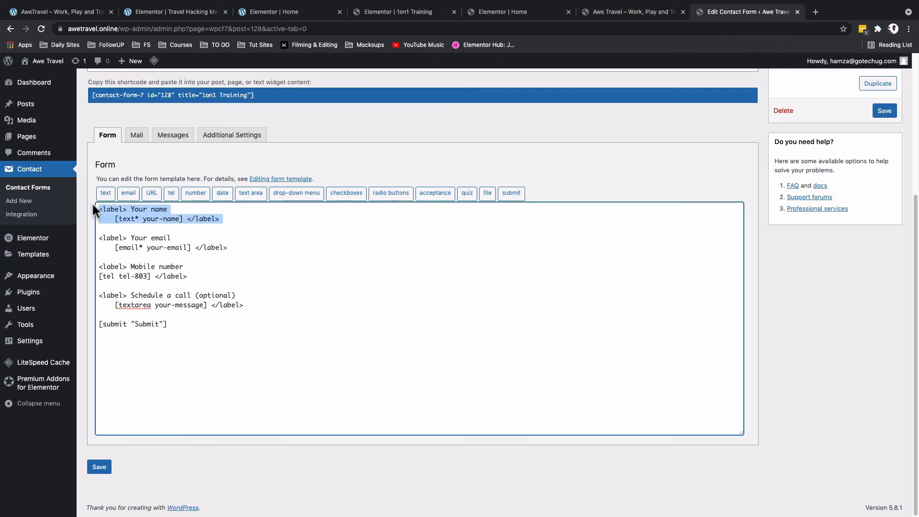
{"action": "key", "text": "BackSpace"}
{"action": "left_click", "coordinate": [99, 468]}
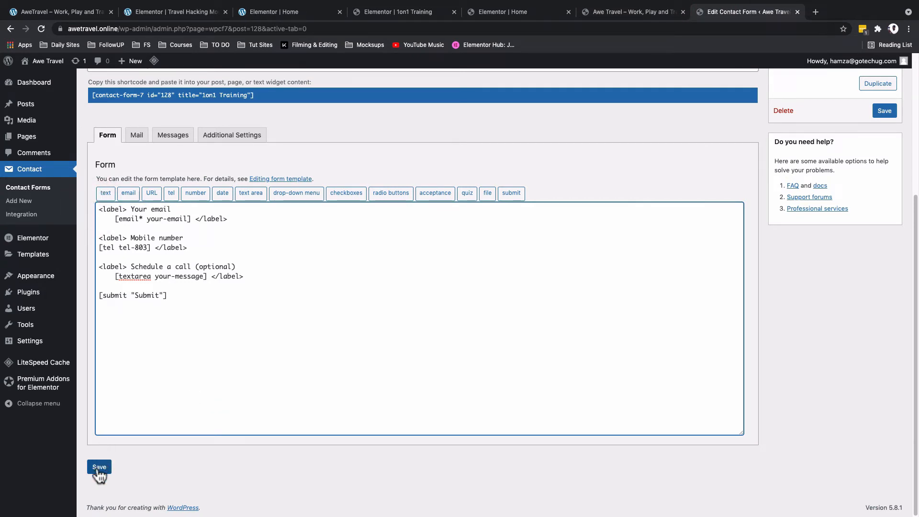
- Select the 1on1 Training form's shortcode for copying
{"action": "scroll", "coordinate": [199, 442], "scroll_direction": "down", "scroll_amount": 2}
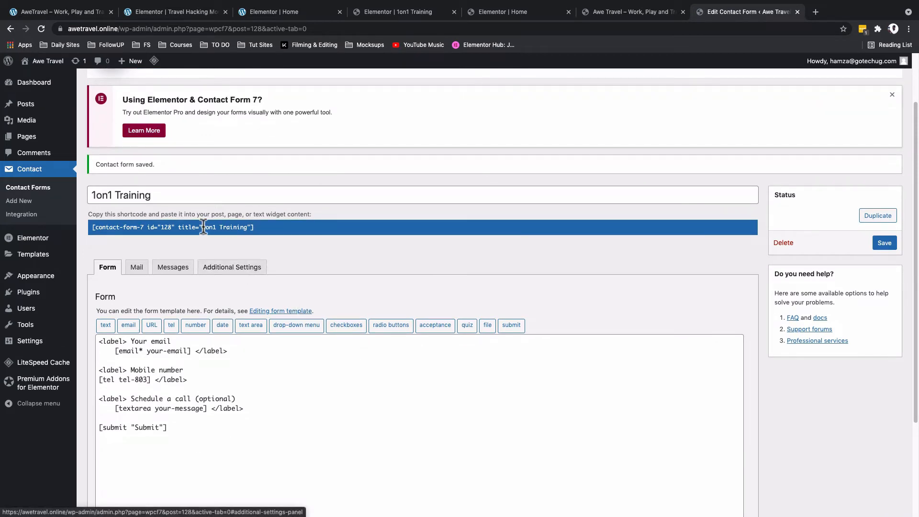
{"action": "left_click", "coordinate": [165, 225]}
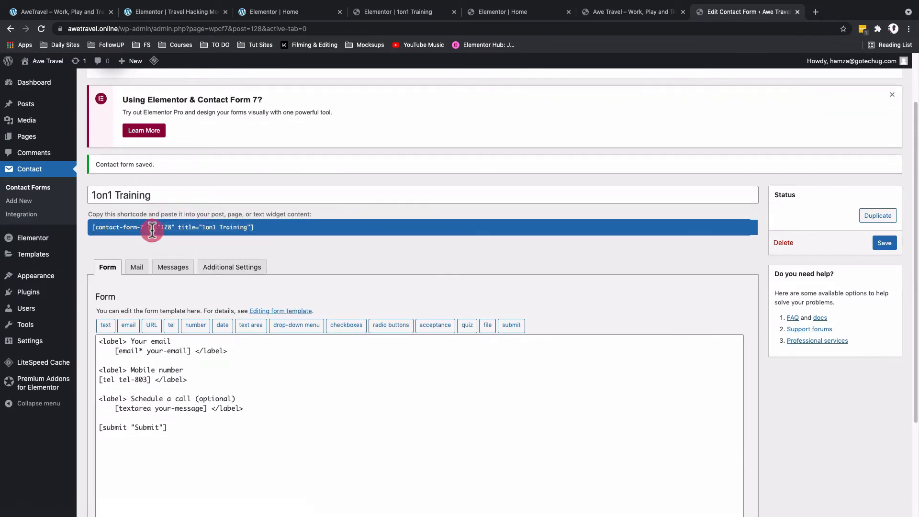
{"action": "left_click", "coordinate": [152, 229]}
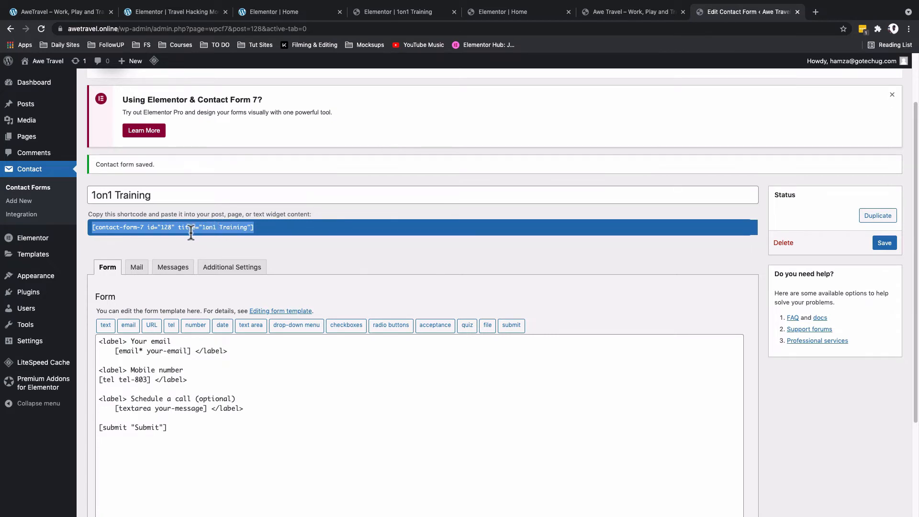
- Try embedding [contact-form-7 id="128" title="1on1 Training"] in a Shortcode widget below "FOR A LIMITED TIME ONLY" in the Elementor template and check its Custom CSS options
{"action": "left_click", "coordinate": [62, 12]}
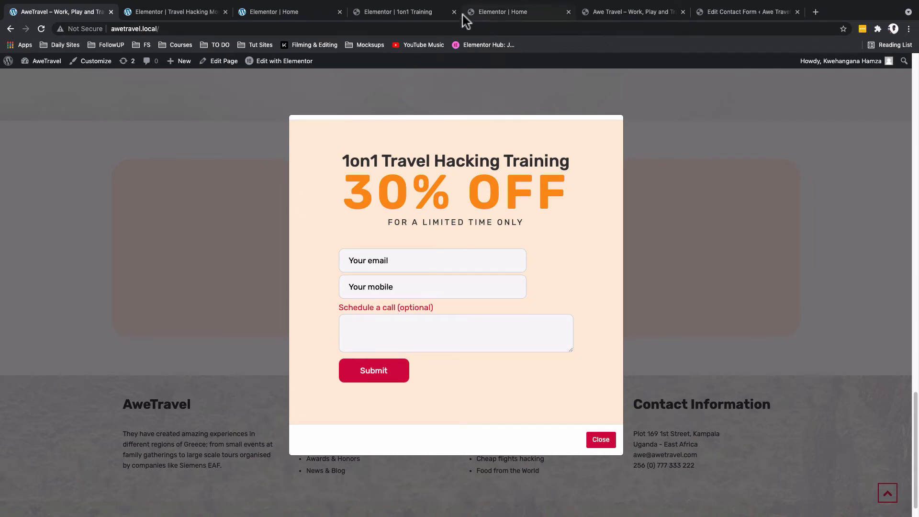
{"action": "left_click", "coordinate": [396, 12]}
{"action": "left_click", "coordinate": [518, 255]}
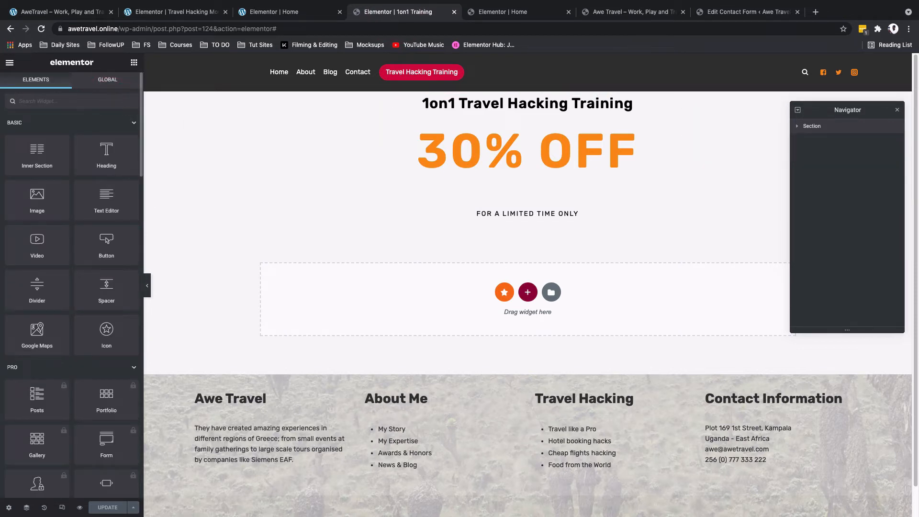
{"action": "type", "text": "sho"}
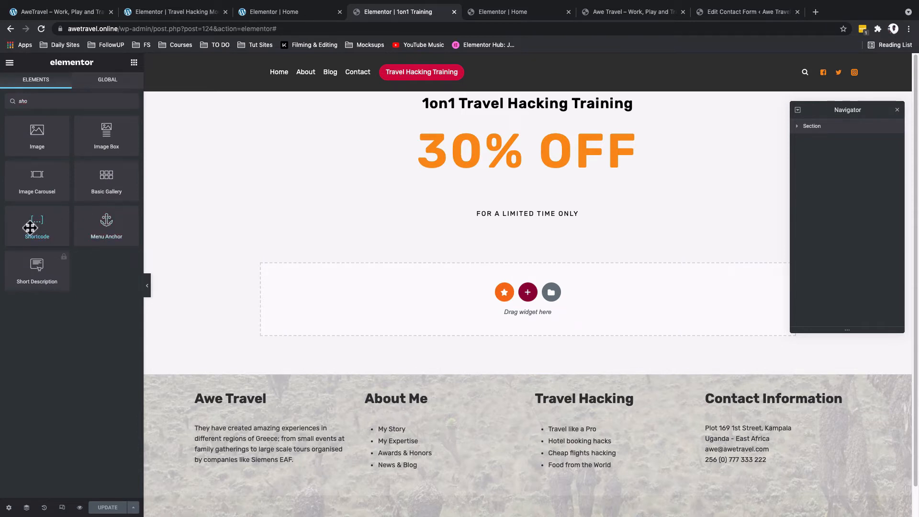
{"action": "left_click_drag", "start_coordinate": [38, 228], "coordinate": [467, 213]}
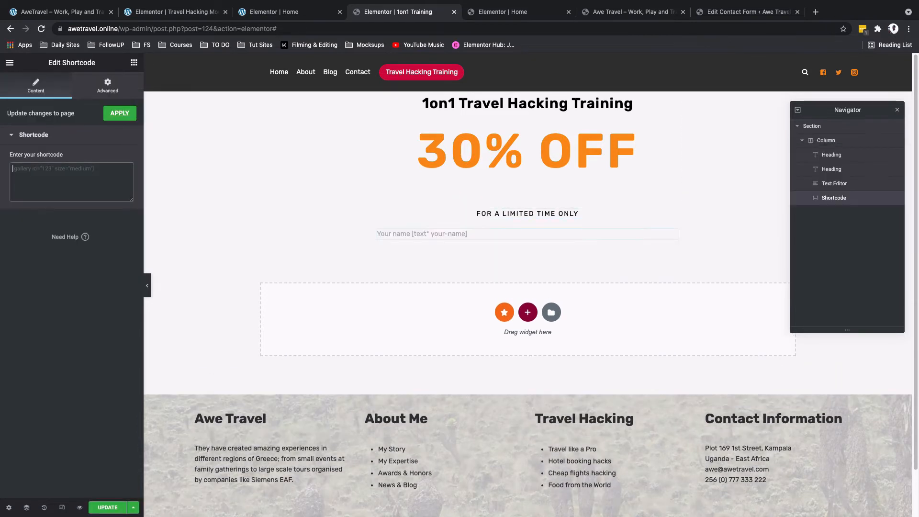
{"action": "type", "text": "[contact-form-7 id=\"128\" title=\"1on1 Training\"]"}
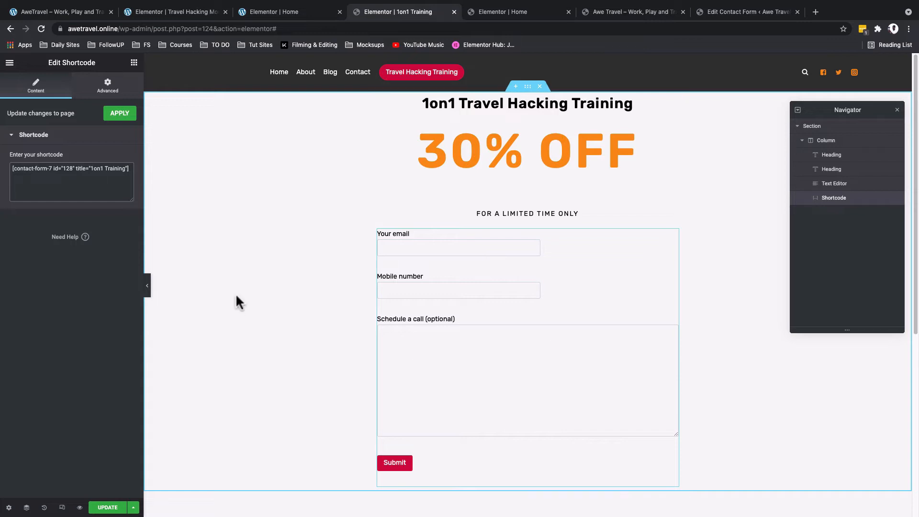
{"action": "left_click", "coordinate": [102, 85]}
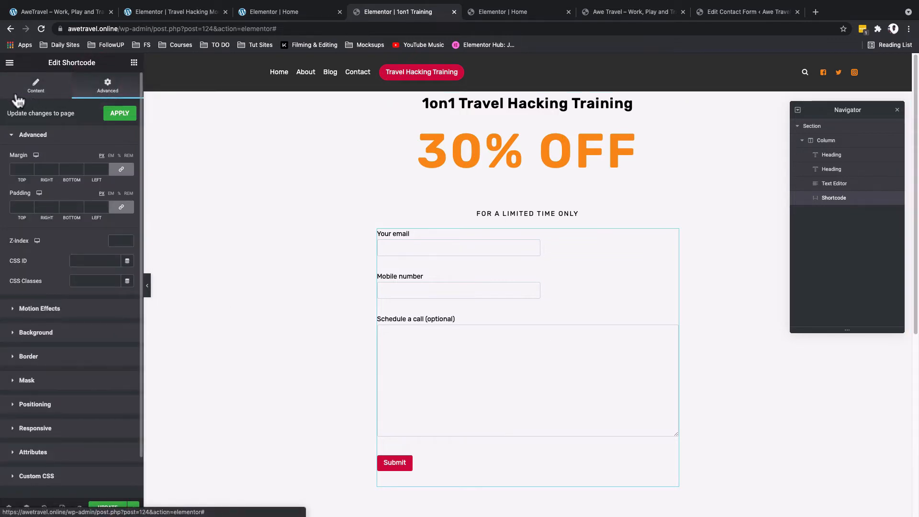
{"action": "left_click", "coordinate": [72, 476]}
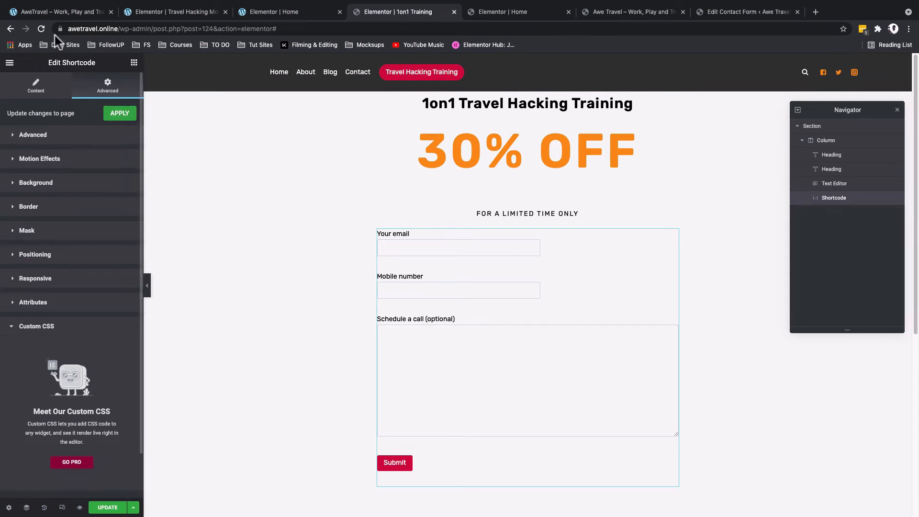
- Enable the Contact Form 7 widget in the Premium Addons for Elementor widget settings of the WordPress dashboard
{"action": "left_click", "coordinate": [56, 12]}
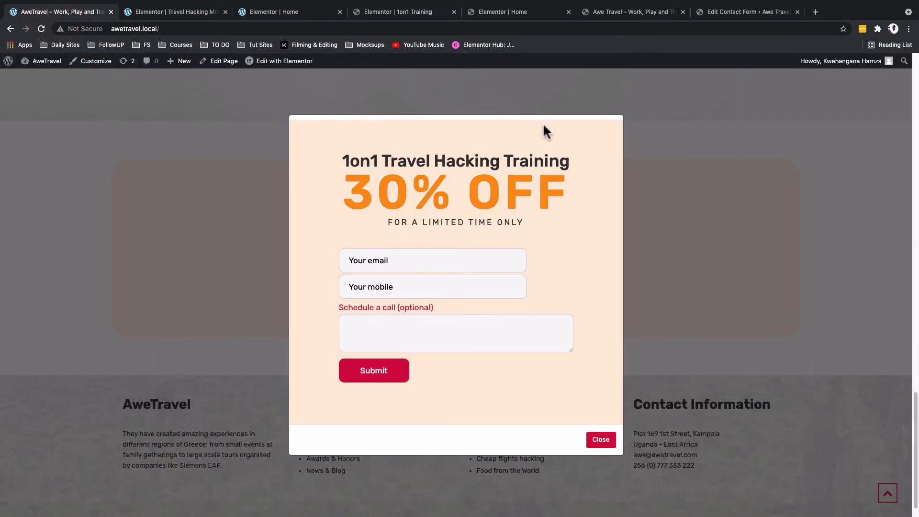
{"action": "left_click", "coordinate": [698, 12]}
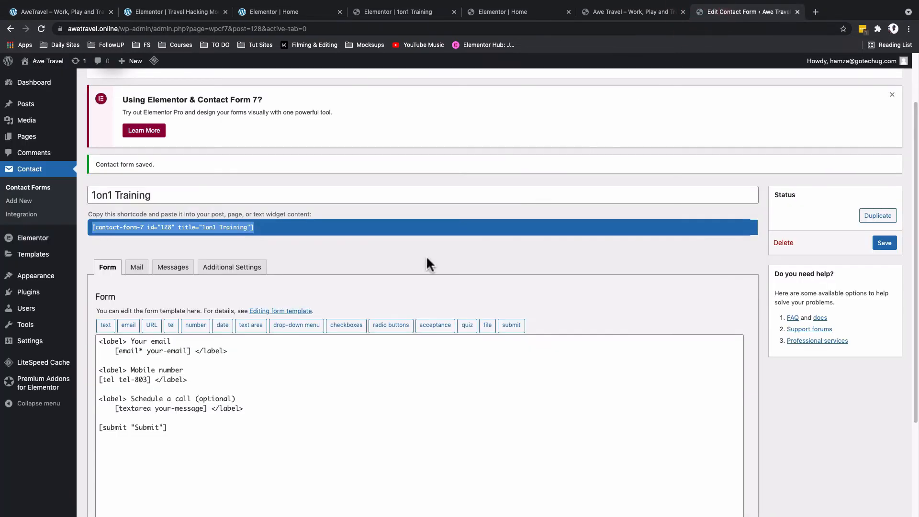
{"action": "left_click", "coordinate": [40, 388]}
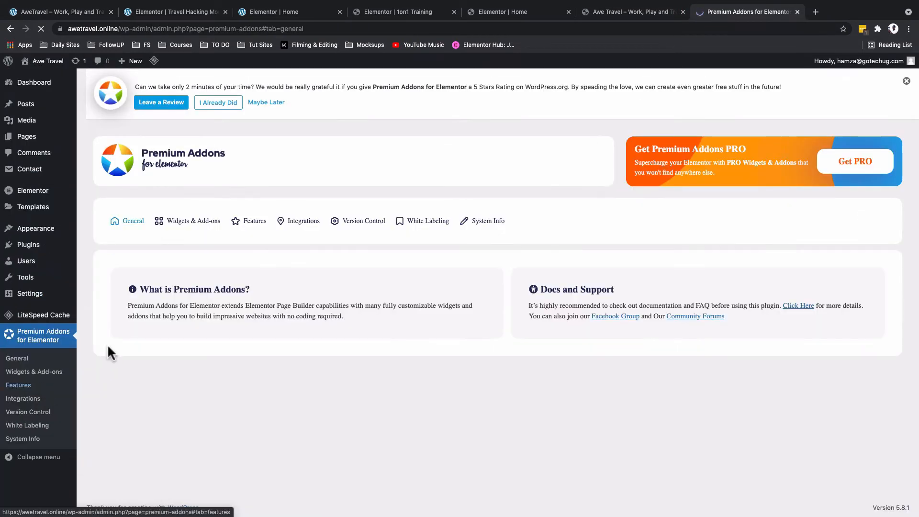
{"action": "left_click", "coordinate": [227, 224]}
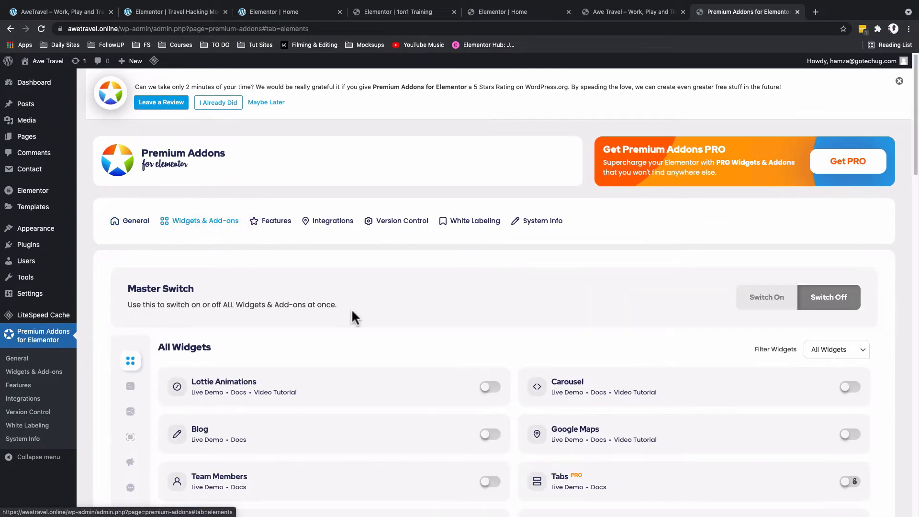
{"action": "scroll", "coordinate": [352, 311], "scroll_direction": "down", "scroll_amount": 3}
{"action": "scroll", "coordinate": [351, 316], "scroll_direction": "down", "scroll_amount": 3}
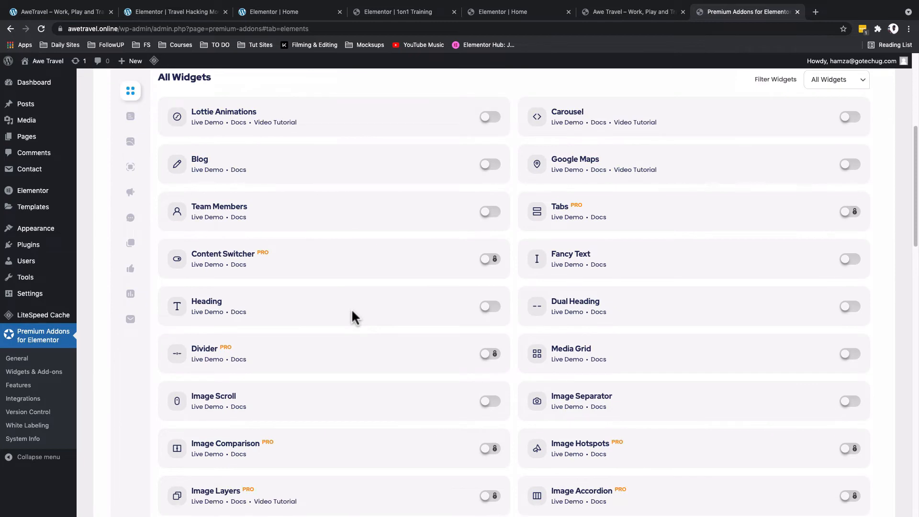
{"action": "scroll", "coordinate": [351, 315], "scroll_direction": "down", "scroll_amount": 10}
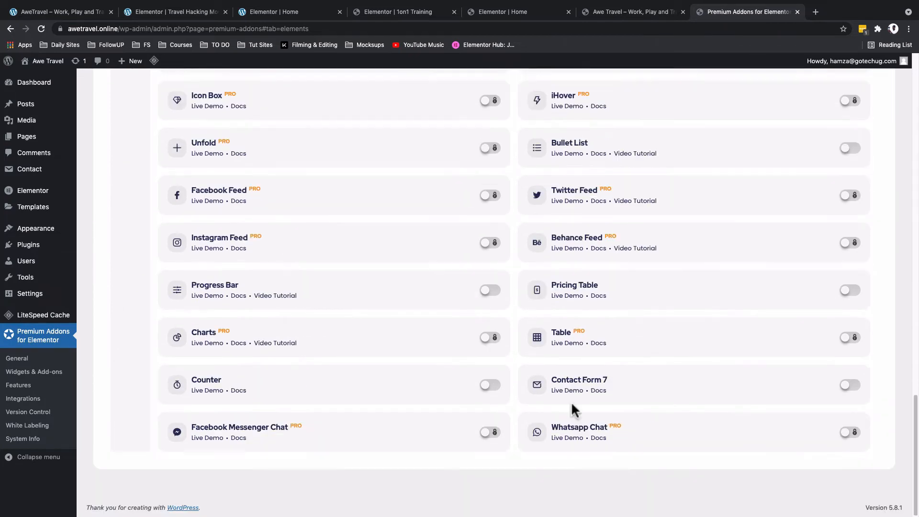
{"action": "left_click", "coordinate": [849, 385]}
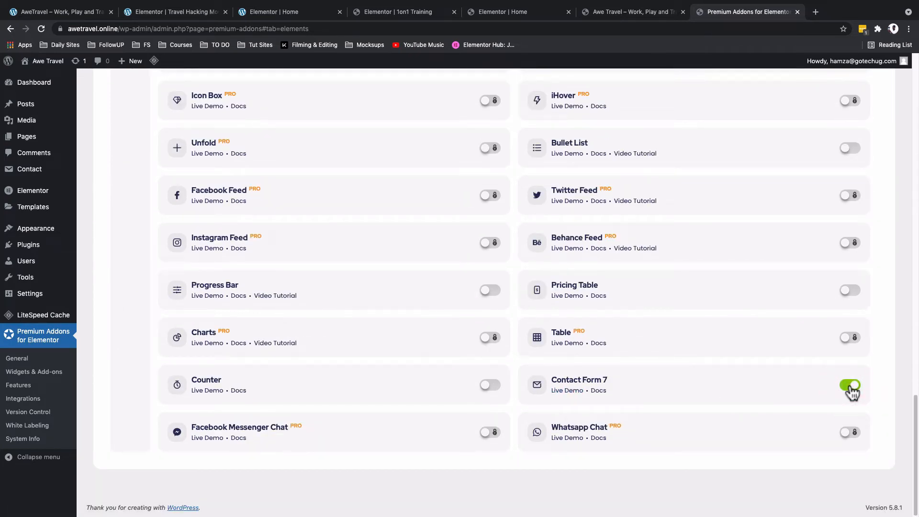
{"action": "scroll", "coordinate": [866, 378], "scroll_direction": "up", "scroll_amount": 10}
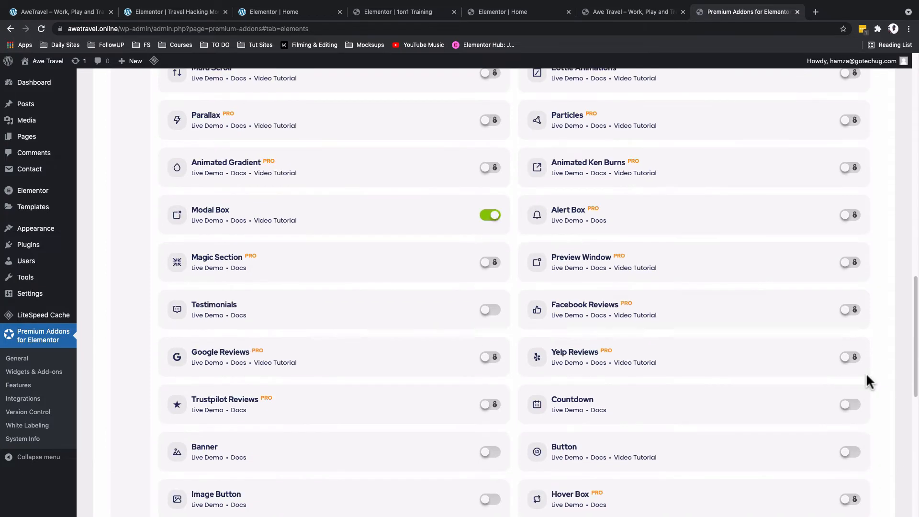
- Reload the 1on1 Training Elementor template, add a Premium Contact Form7 widget below "FOR A LIMITED TIME ONLY", and assign it the 1on1 Training form
{"action": "left_click", "coordinate": [397, 11]}
{"action": "left_click", "coordinate": [41, 29]}
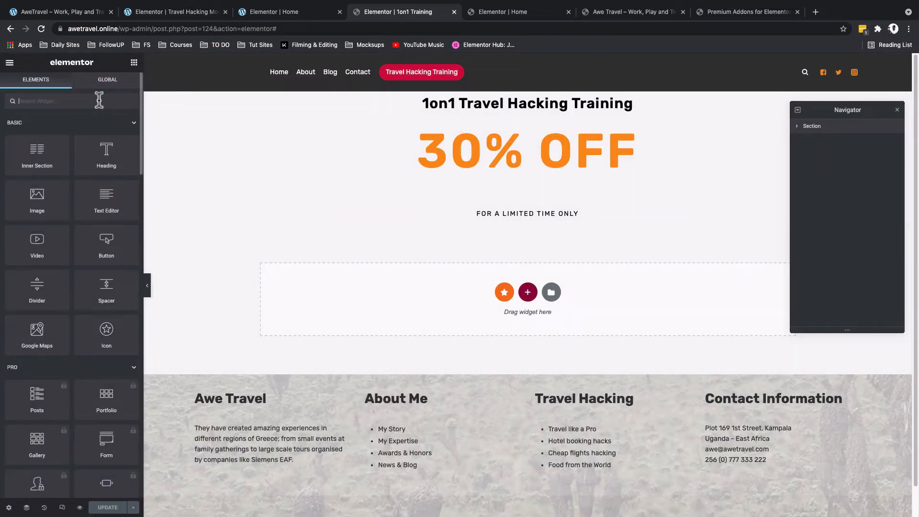
{"action": "type", "text": "con"}
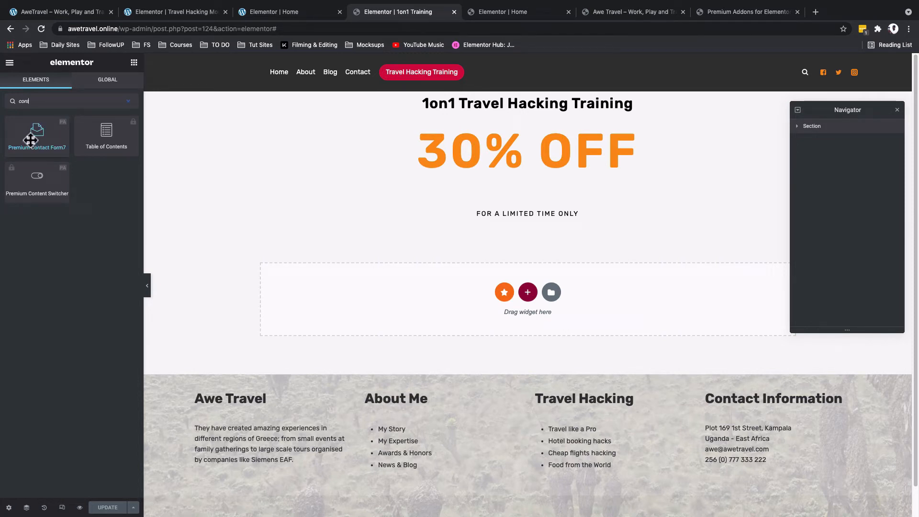
{"action": "left_click_drag", "start_coordinate": [34, 142], "coordinate": [518, 215]}
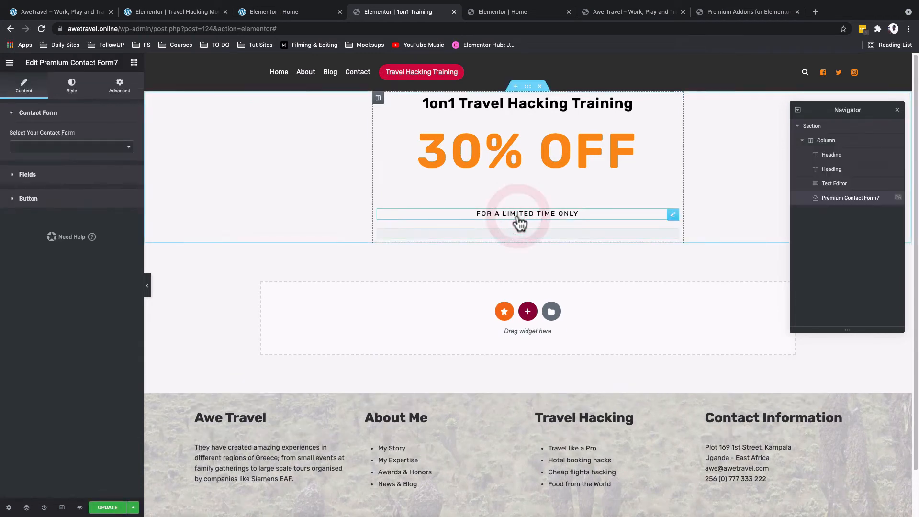
{"action": "left_click", "coordinate": [110, 147]}
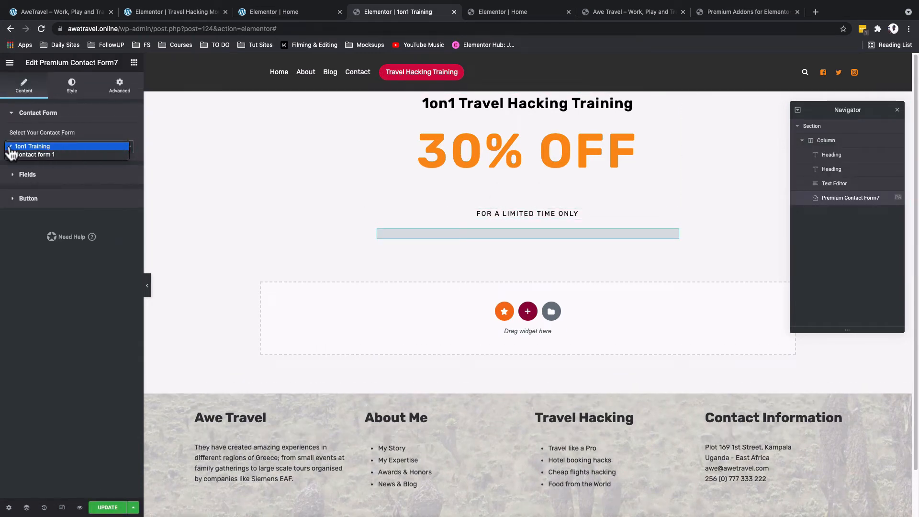
{"action": "left_click", "coordinate": [20, 147]}
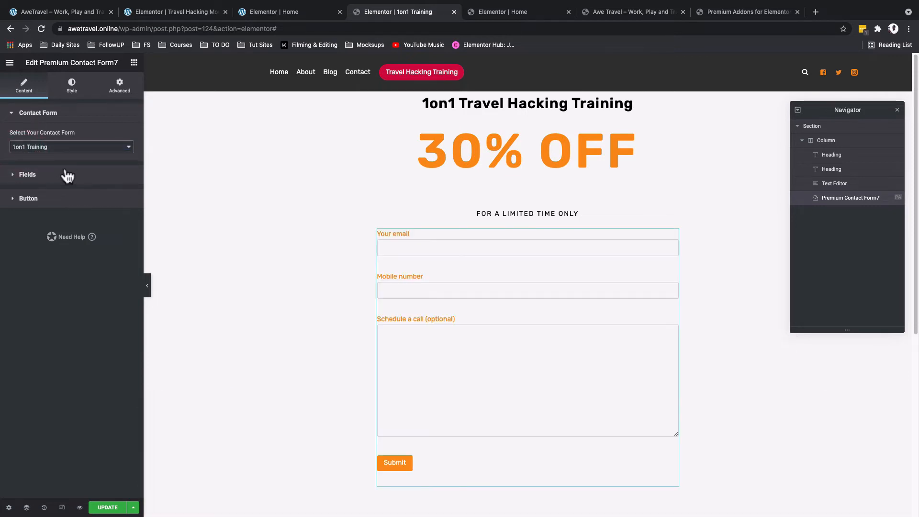
- Compare the template with the reference popup, and set the contact form's input field width to 80%
{"action": "left_click", "coordinate": [22, 13]}
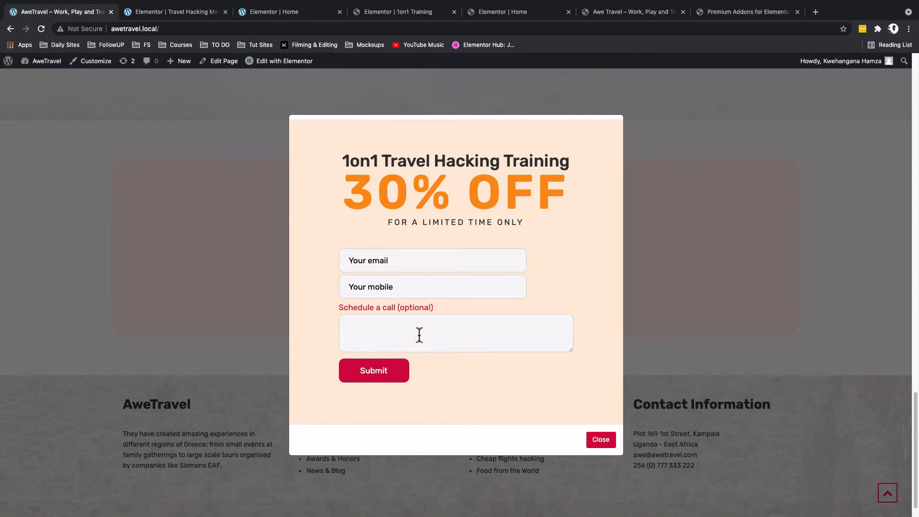
{"action": "left_click", "coordinate": [406, 13]}
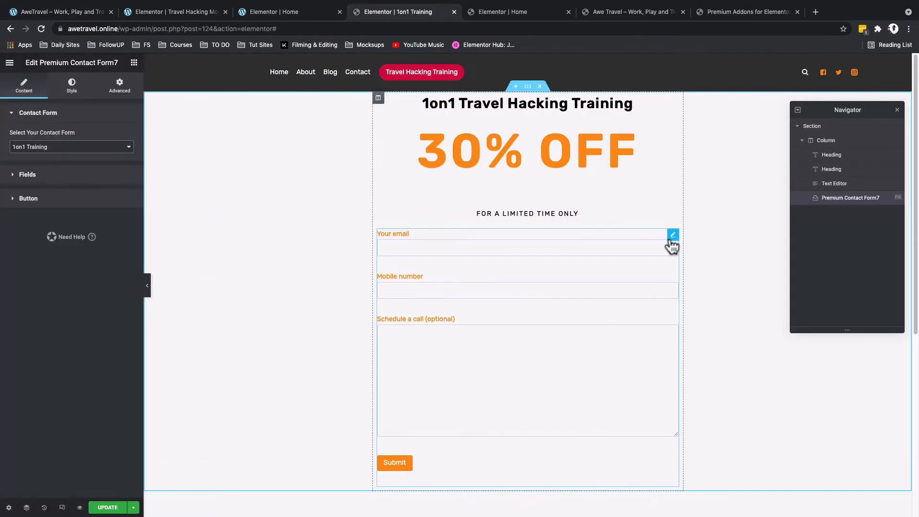
{"action": "left_click", "coordinate": [672, 236]}
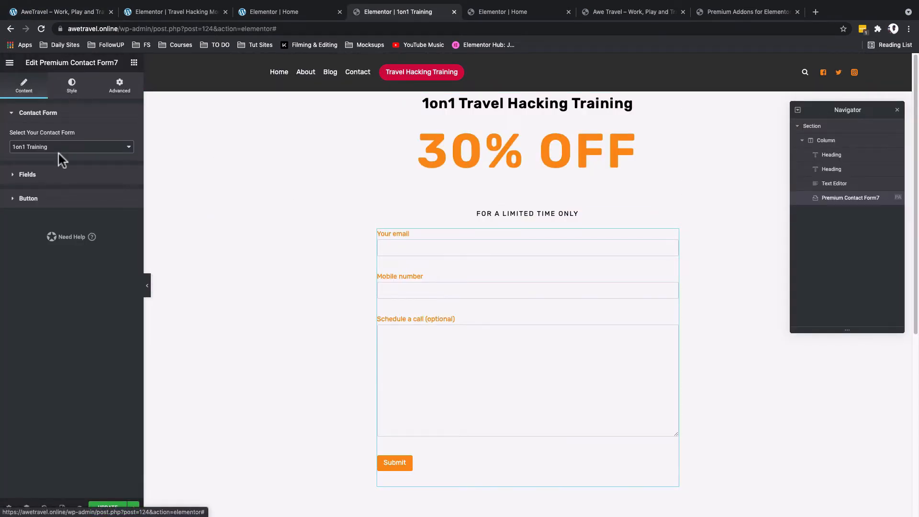
{"action": "left_click", "coordinate": [45, 176]}
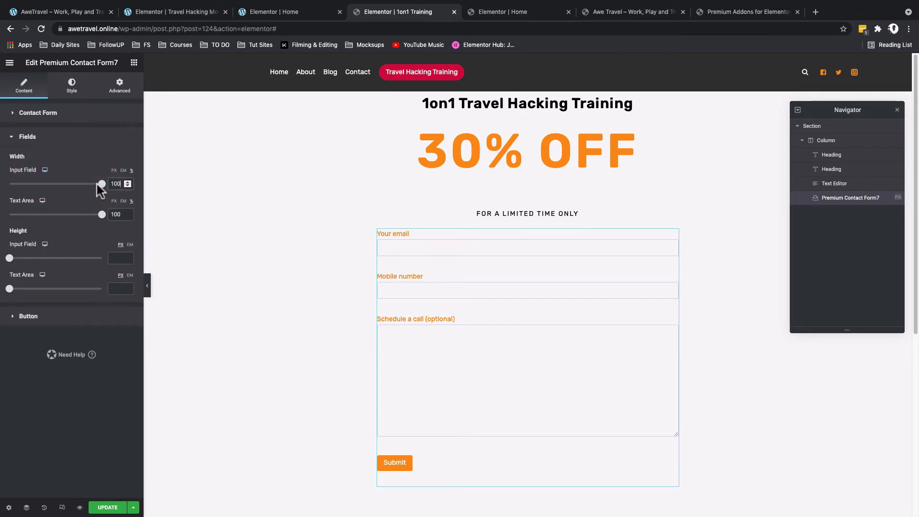
{"action": "key", "text": "super+a"}
{"action": "type", "text": "810"}
{"action": "key", "text": "BackSpace"}
{"action": "key", "text": "BackSpace"}
{"action": "type", "text": "0"}
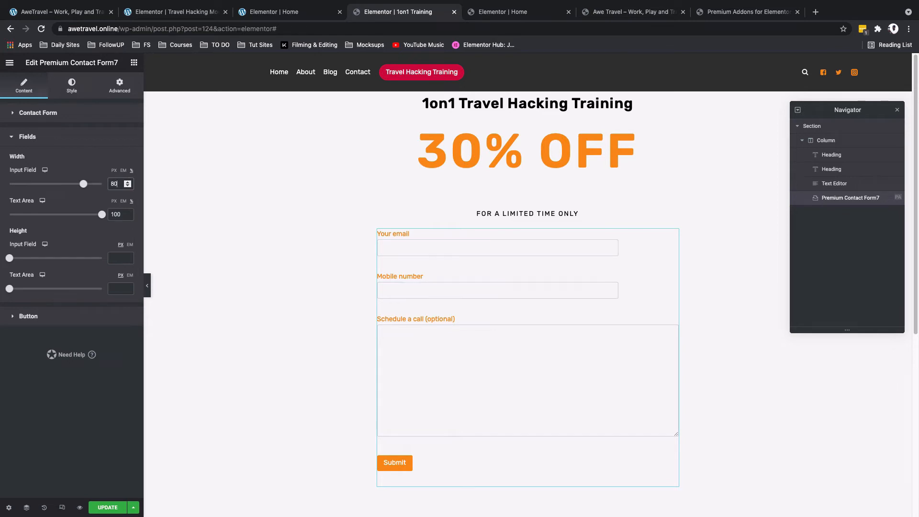
- Set the contact form's input field height to 50 px and its text area height to 80 px
{"action": "left_click", "coordinate": [114, 257]}
{"action": "type", "text": "50"}
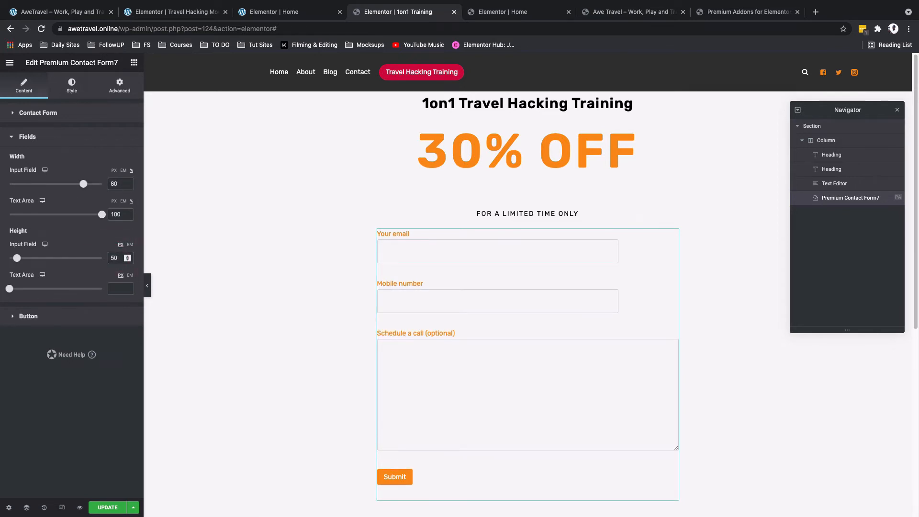
{"action": "left_click", "coordinate": [115, 289]}
{"action": "type", "text": "100"}
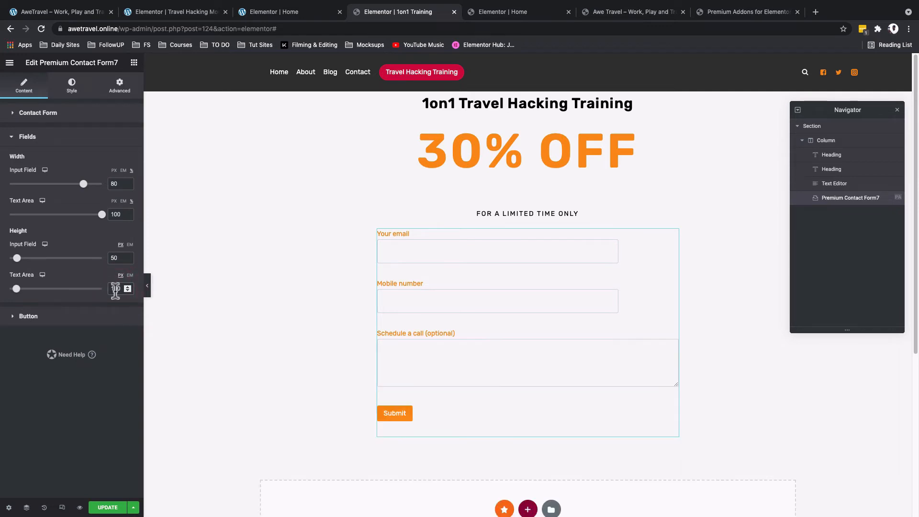
{"action": "left_click", "coordinate": [82, 290]}
{"action": "key", "text": "BackSpace"}
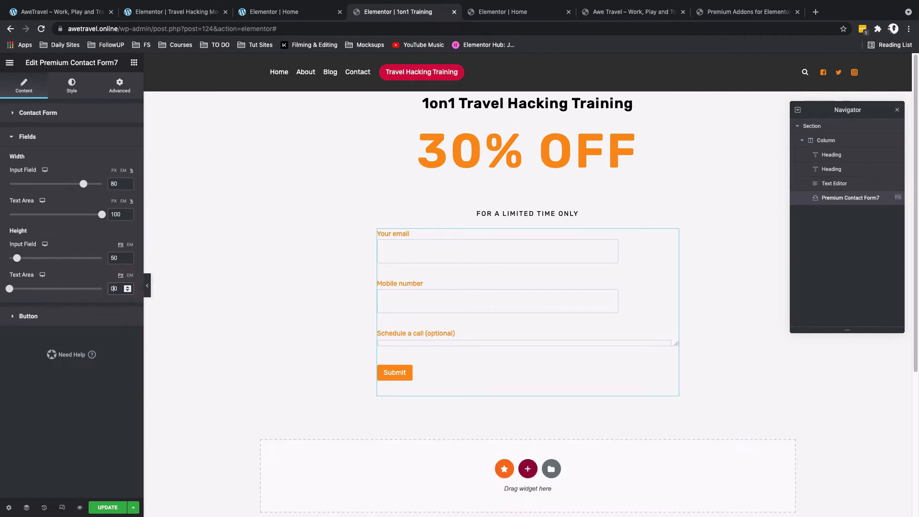
{"action": "type", "text": "8"}
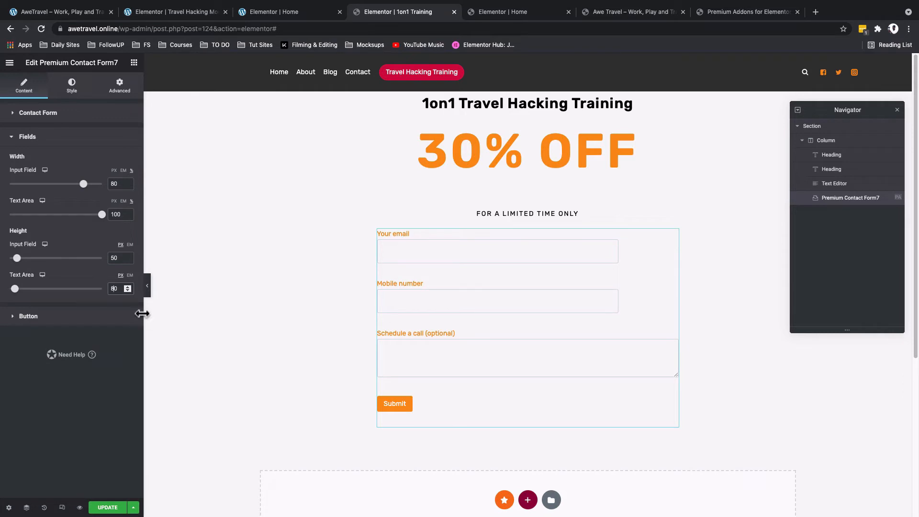
- Set the contact form's button width to 30% and height to 50 px
{"action": "left_click", "coordinate": [56, 318]}
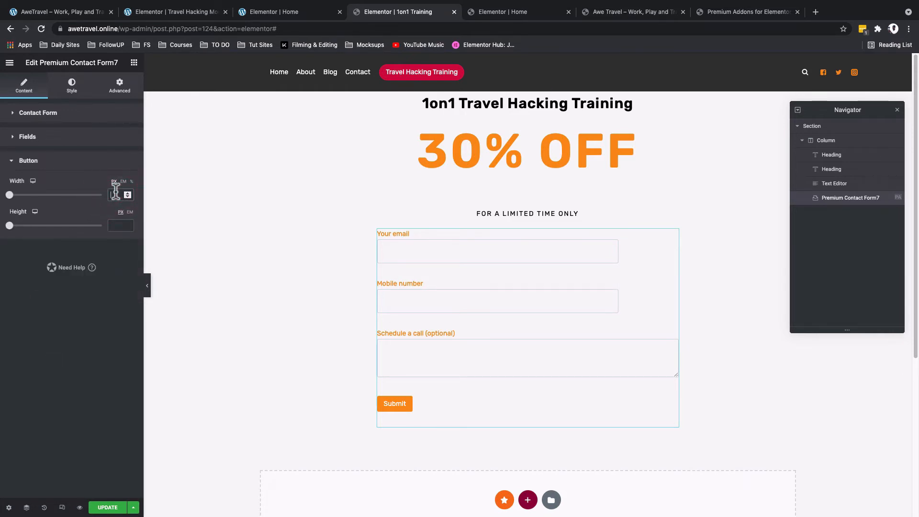
{"action": "type", "text": "30"}
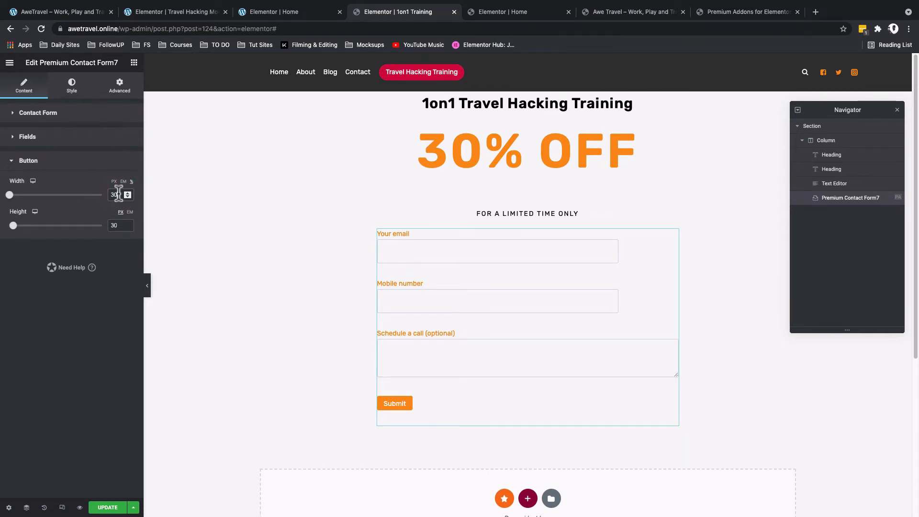
{"action": "left_click_drag", "start_coordinate": [120, 194], "coordinate": [85, 228]}
{"action": "type", "text": "50"}
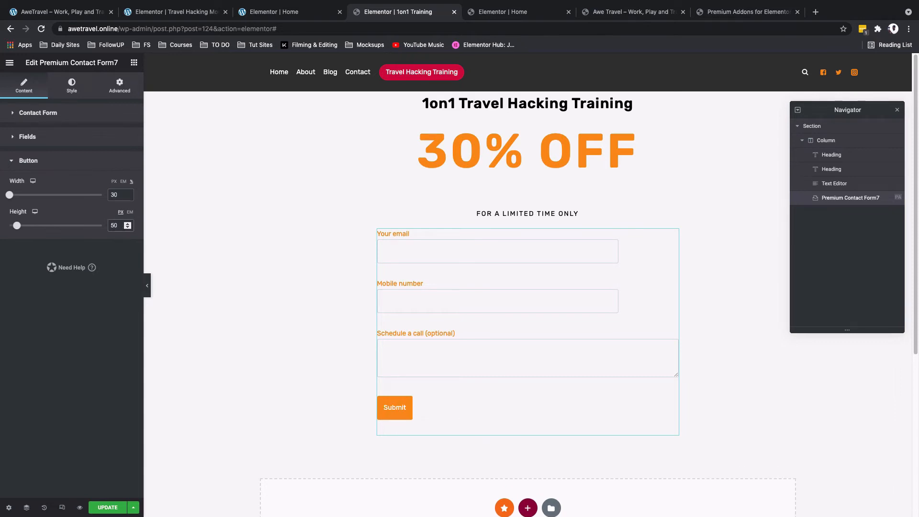
- Give the form's input fields the off-white global background color and 20 px padding on all sides
{"action": "left_click", "coordinate": [80, 89]}
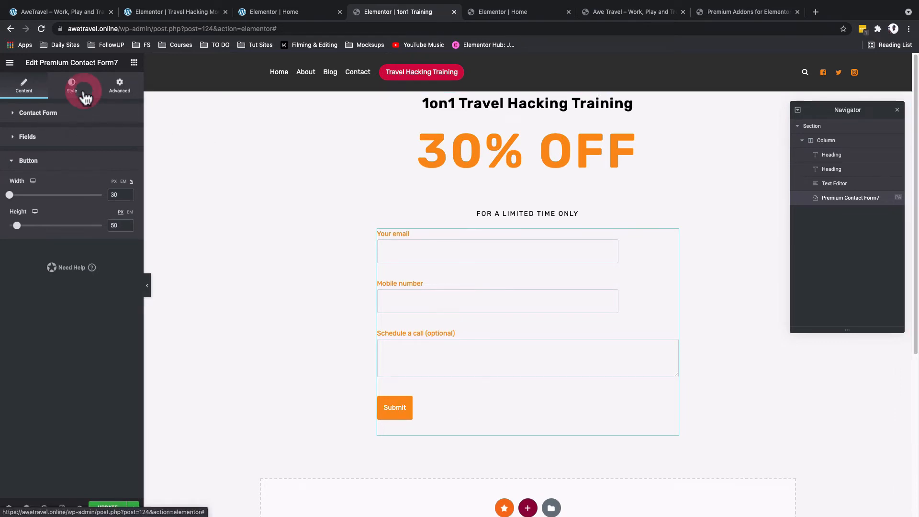
{"action": "left_click", "coordinate": [114, 136]}
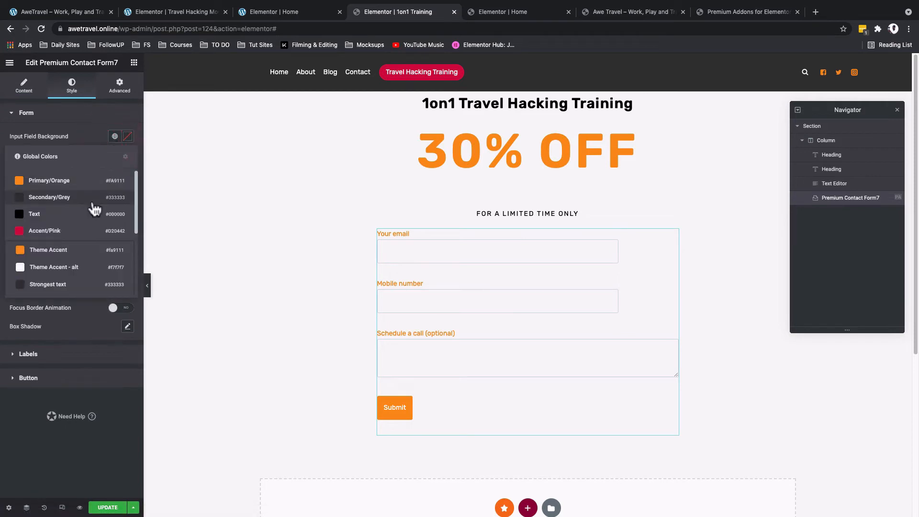
{"action": "scroll", "coordinate": [68, 293], "scroll_direction": "down", "scroll_amount": 3}
{"action": "left_click", "coordinate": [68, 288]}
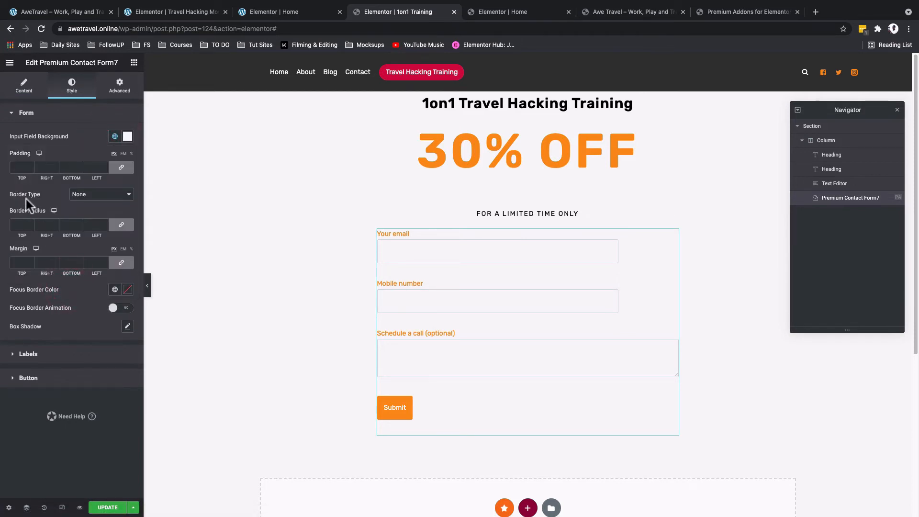
{"action": "left_click", "coordinate": [18, 168]}
{"action": "type", "text": "1"}
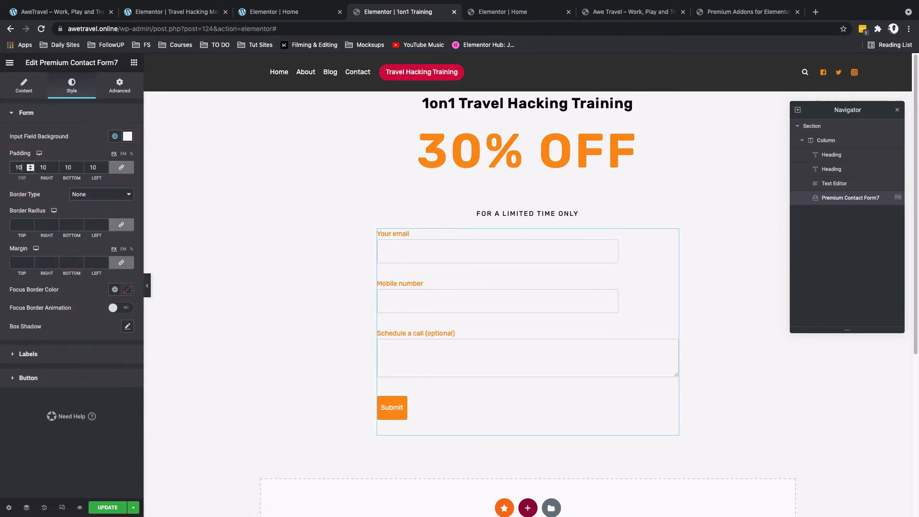
{"action": "key", "text": "BackSpace"}
{"action": "type", "text": "20"}
- Set the input fields' border radius to 10 on all corners and their unlinked bottom margin to 5 px
{"action": "left_click", "coordinate": [15, 224]}
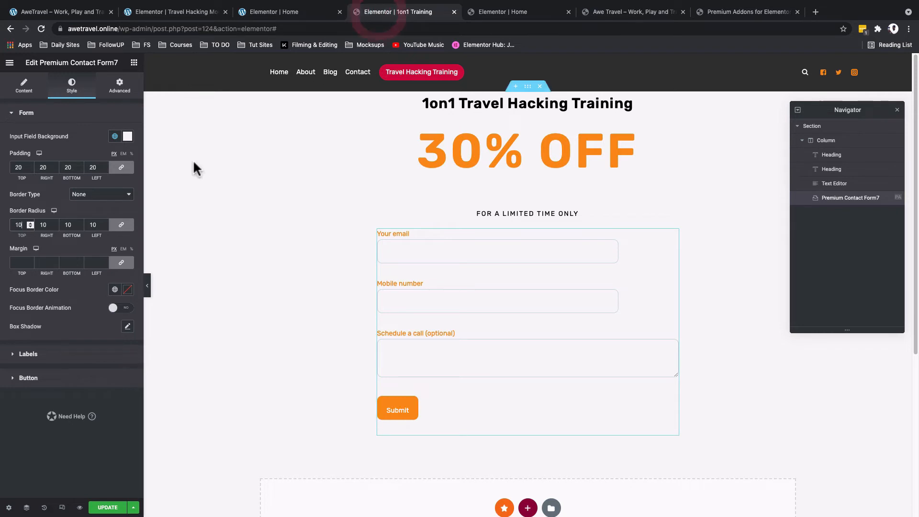
{"action": "left_click", "coordinate": [128, 263]}
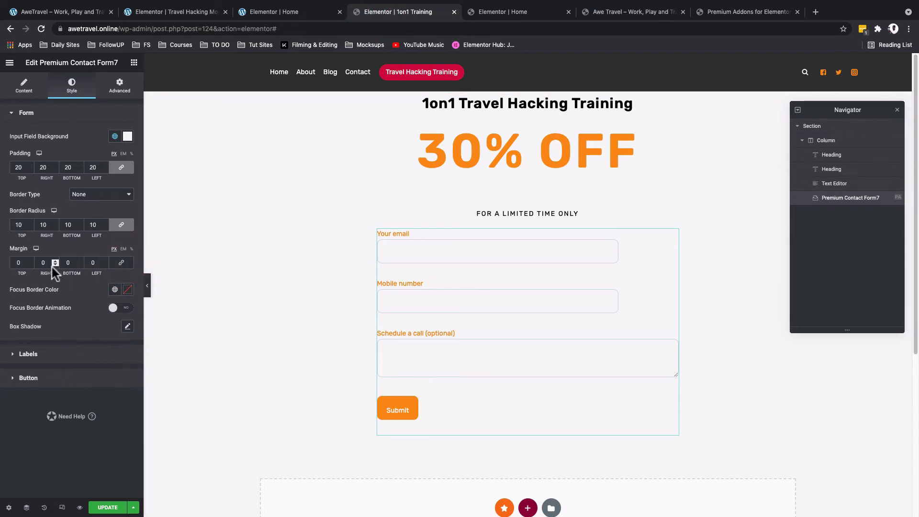
{"action": "left_click", "coordinate": [67, 263]}
{"action": "type", "text": "5"}
- Set the form labels' default font color to the global Accent/Pink color
{"action": "left_click", "coordinate": [33, 355]}
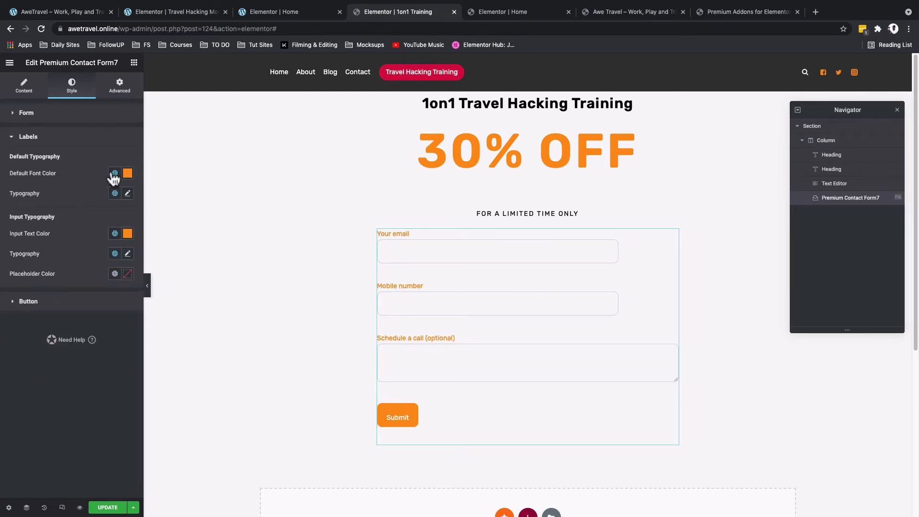
{"action": "left_click", "coordinate": [114, 176]}
{"action": "left_click", "coordinate": [57, 266]}
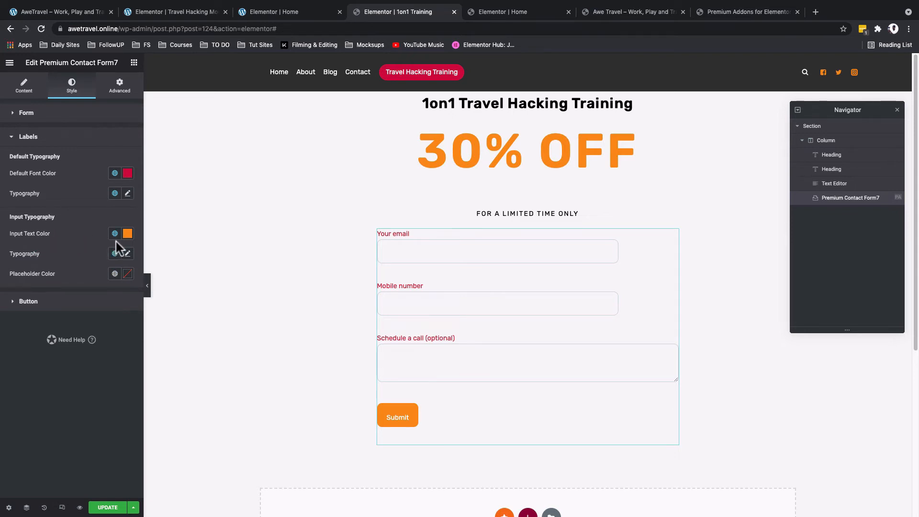
- Check the form fields' focus appearance and set the placeholder color to the global Text color (#000000)
{"action": "left_click", "coordinate": [397, 352]}
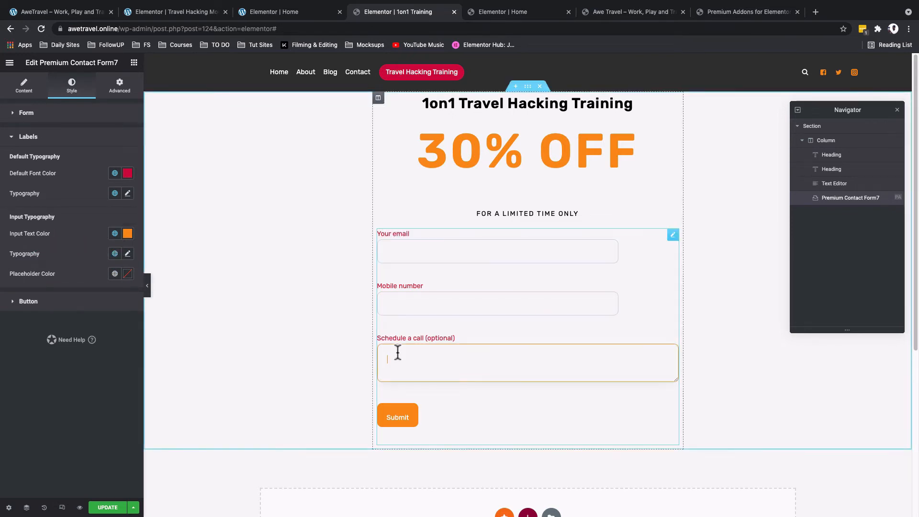
{"action": "left_click", "coordinate": [396, 250]}
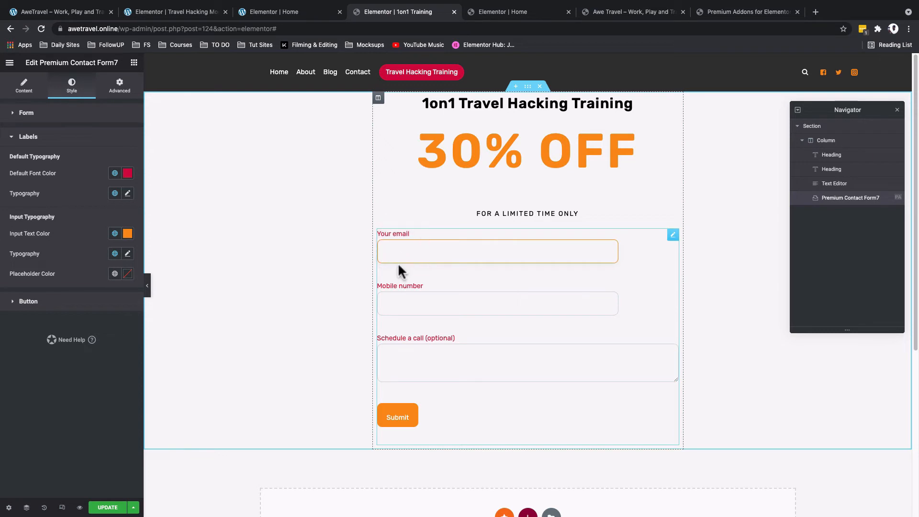
{"action": "left_click", "coordinate": [403, 304]}
{"action": "left_click", "coordinate": [409, 363]}
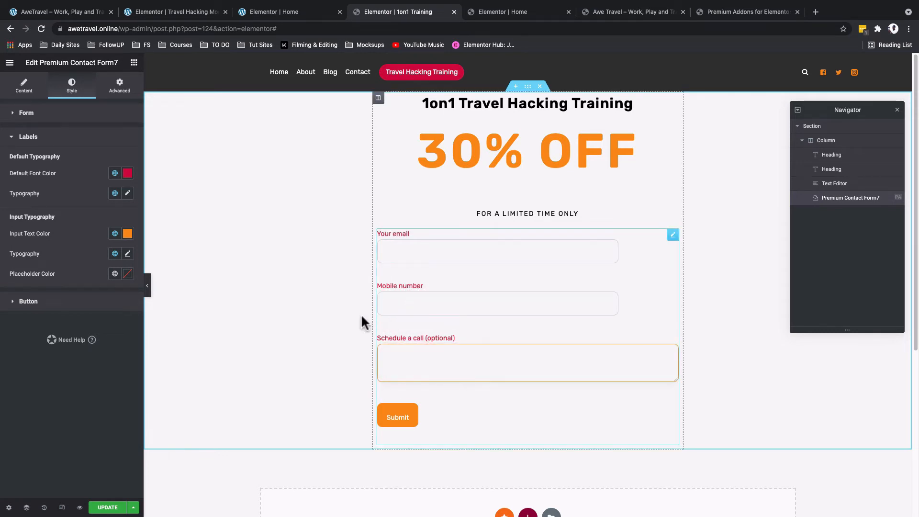
{"action": "left_click", "coordinate": [114, 275]}
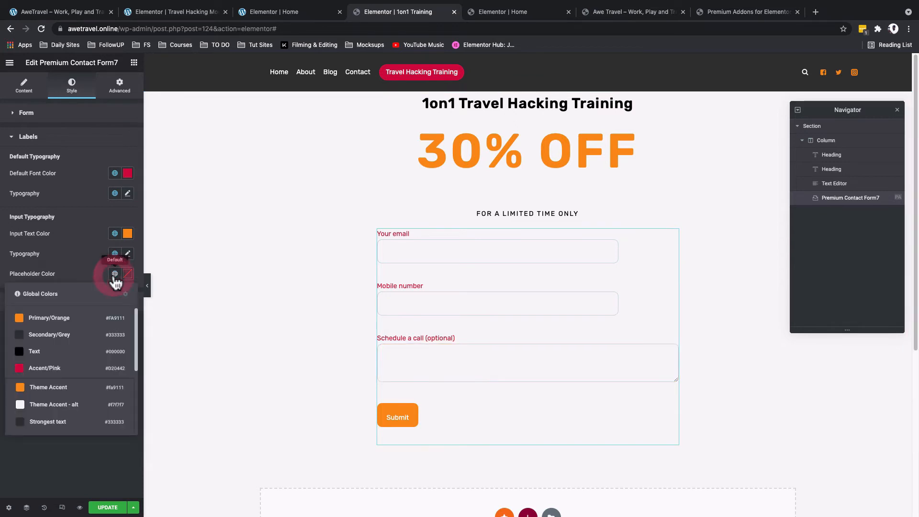
{"action": "left_click", "coordinate": [46, 354]}
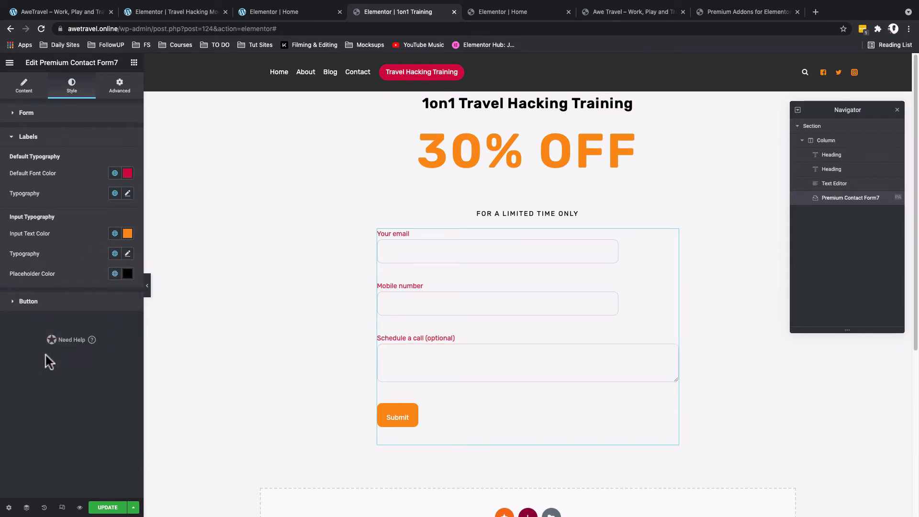
{"action": "left_click", "coordinate": [107, 139]}
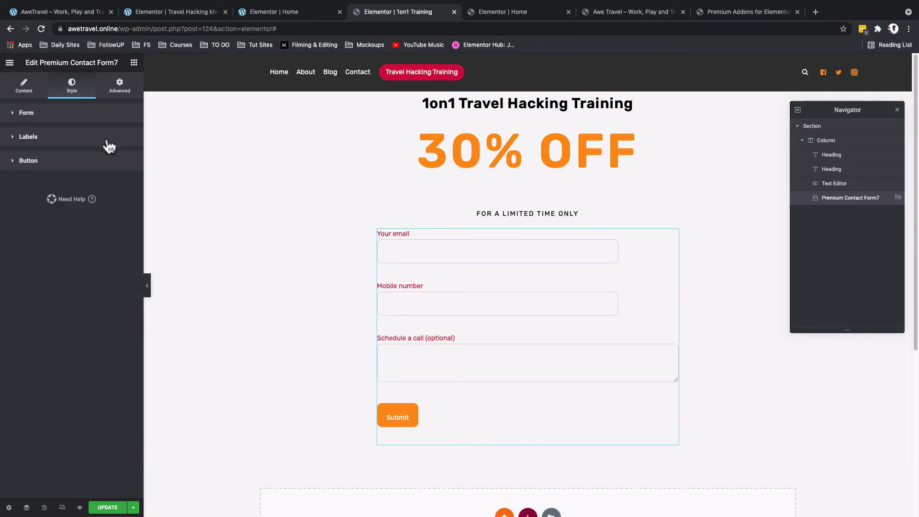
- Set the Submit button's padding to 10 px on all sides
{"action": "left_click", "coordinate": [55, 162]}
{"action": "left_click", "coordinate": [19, 215]}
{"action": "type", "text": "10"}
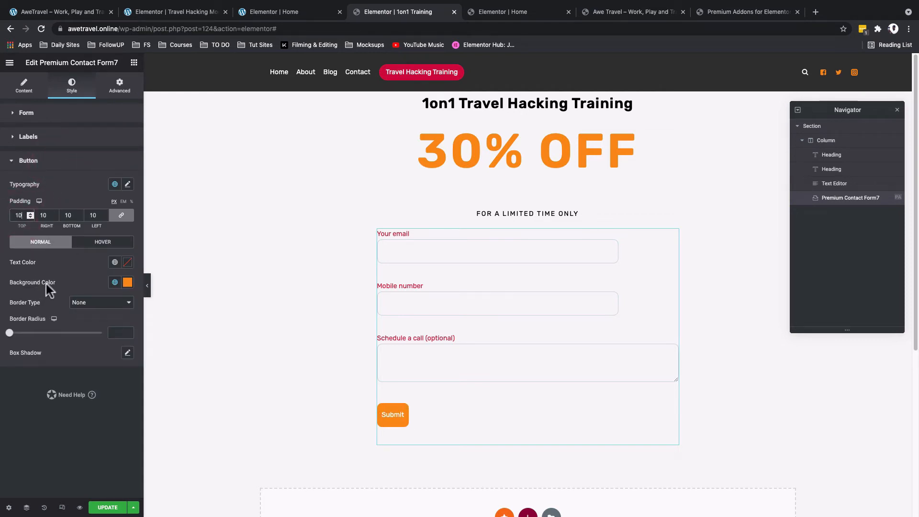
- Set the Submit button's normal text color to global off-white (#F7F7F7) and its background color to Accent/Pink
{"action": "left_click", "coordinate": [115, 262]}
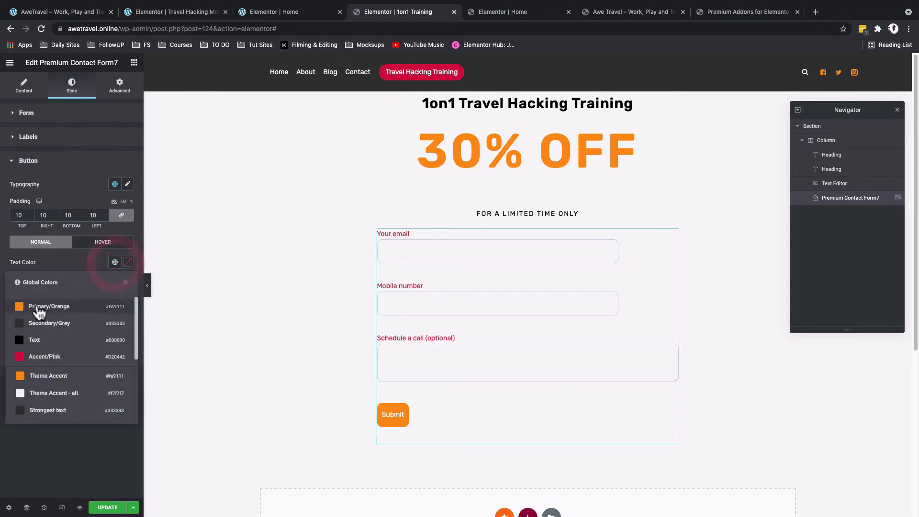
{"action": "scroll", "coordinate": [34, 378], "scroll_direction": "down", "scroll_amount": 3}
{"action": "scroll", "coordinate": [33, 390], "scroll_direction": "down", "scroll_amount": 1}
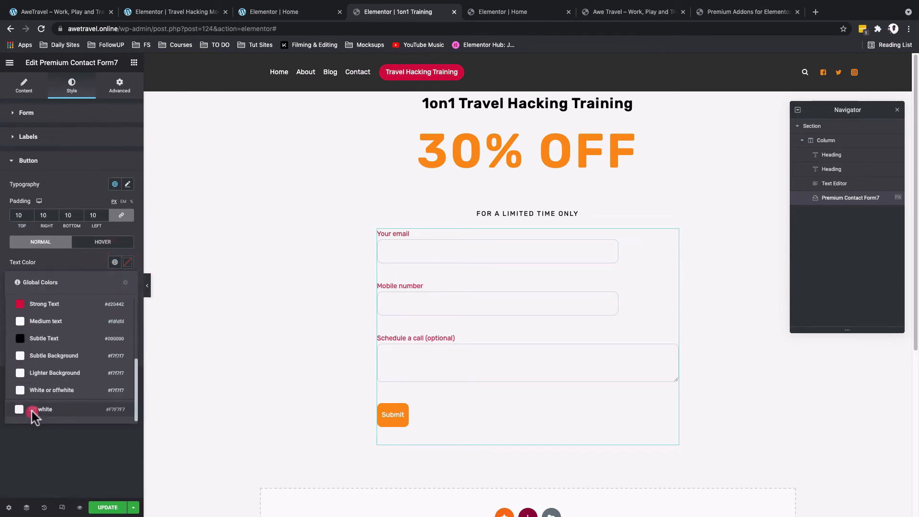
{"action": "left_click", "coordinate": [33, 411]}
{"action": "left_click", "coordinate": [115, 282]}
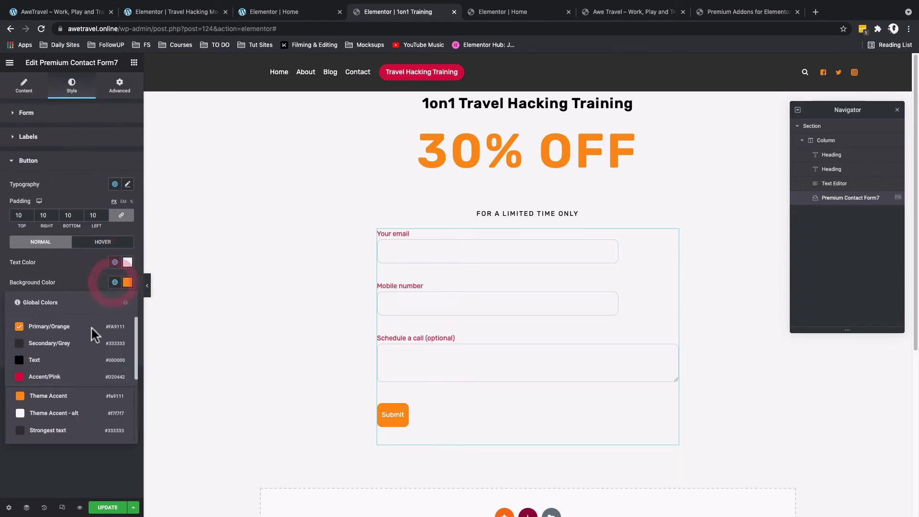
{"action": "left_click", "coordinate": [54, 372]}
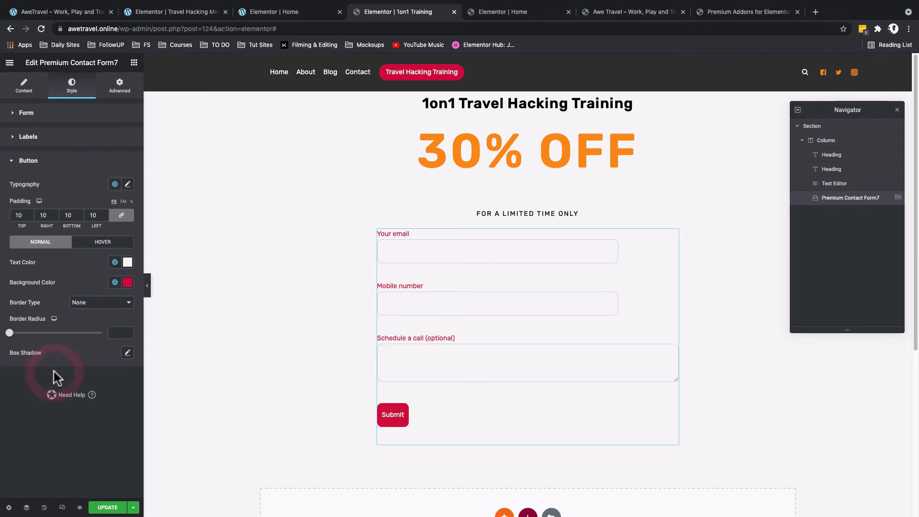
- Set the Submit button's hover text color to global off-white and its hover background color to Primary/Orange
{"action": "left_click", "coordinate": [96, 247]}
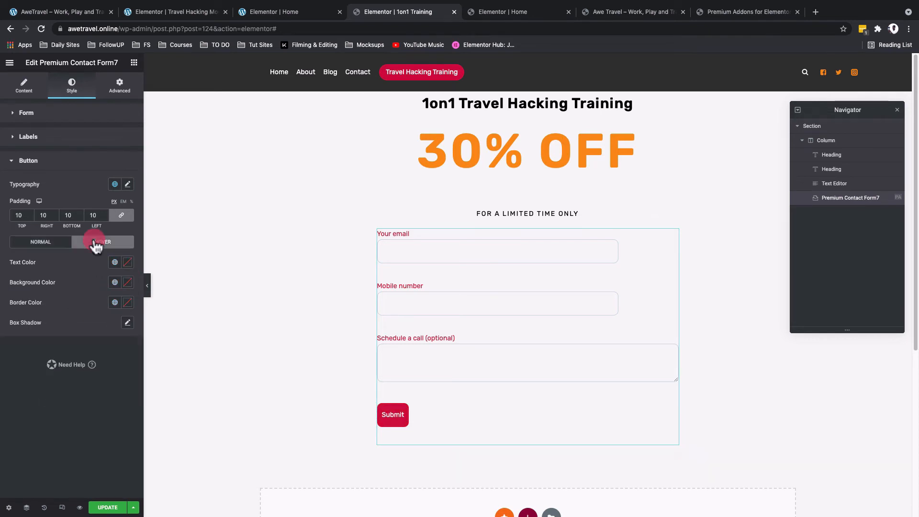
{"action": "left_click", "coordinate": [115, 262]}
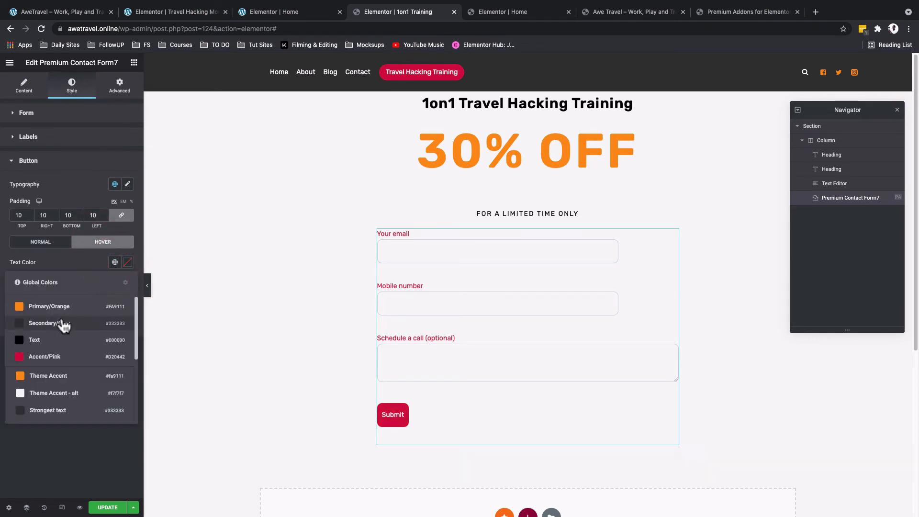
{"action": "scroll", "coordinate": [41, 381], "scroll_direction": "down", "scroll_amount": 3}
{"action": "left_click", "coordinate": [38, 408]}
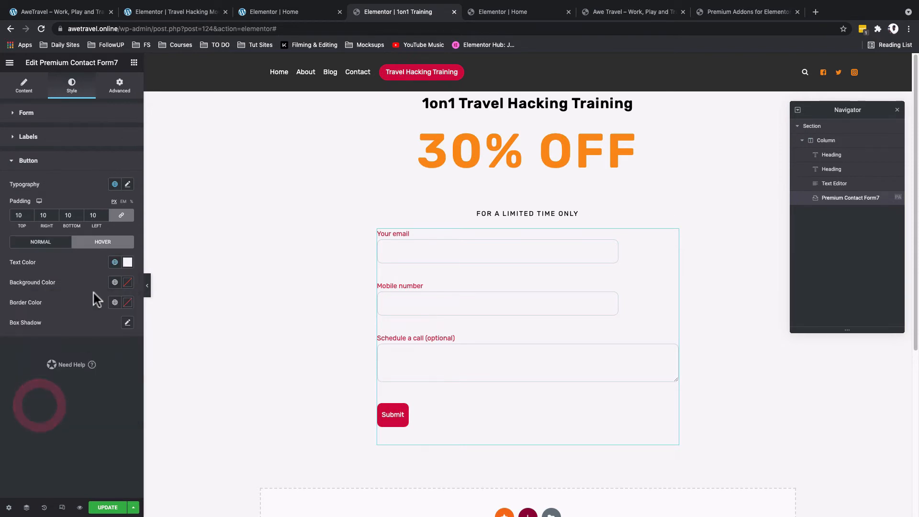
{"action": "left_click", "coordinate": [115, 282]}
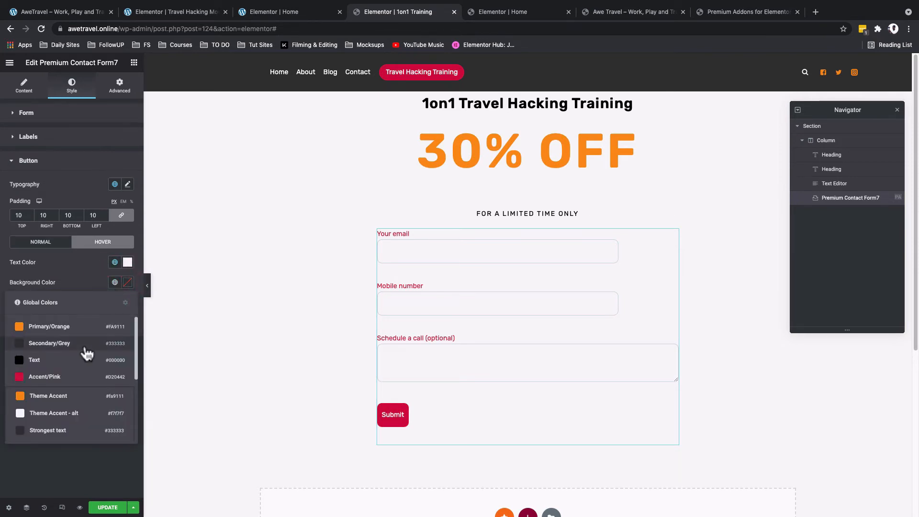
{"action": "left_click", "coordinate": [78, 325]}
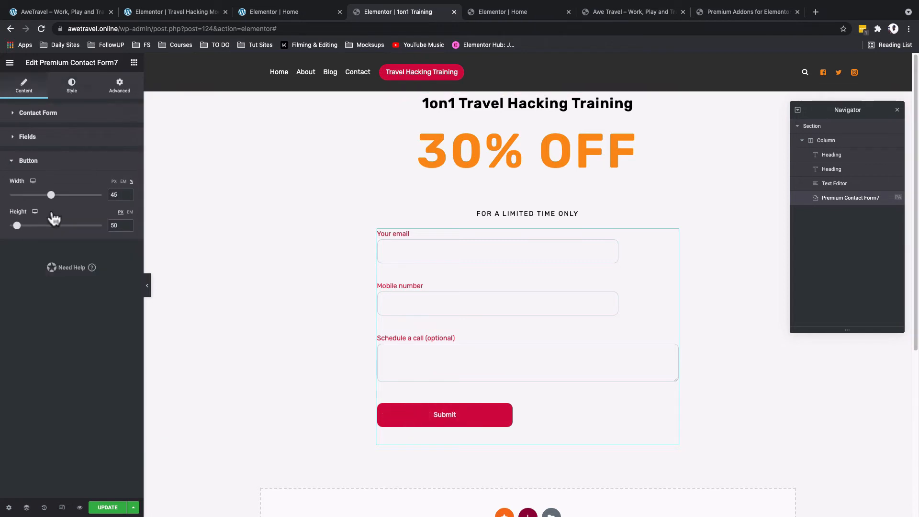
- Narrow the Submit button, give it a border radius of 11, and update the popup template
{"action": "left_click_drag", "start_coordinate": [54, 218], "coordinate": [44, 219]}
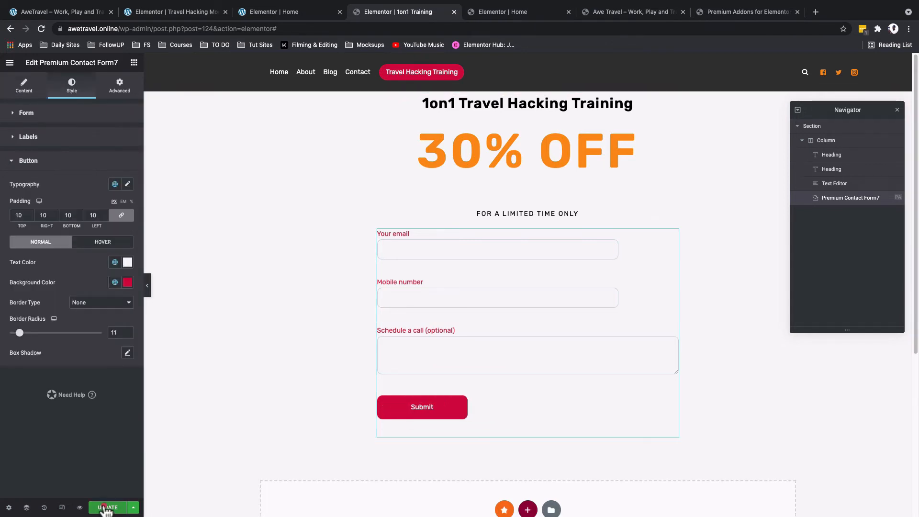
{"action": "left_click", "coordinate": [108, 507]}
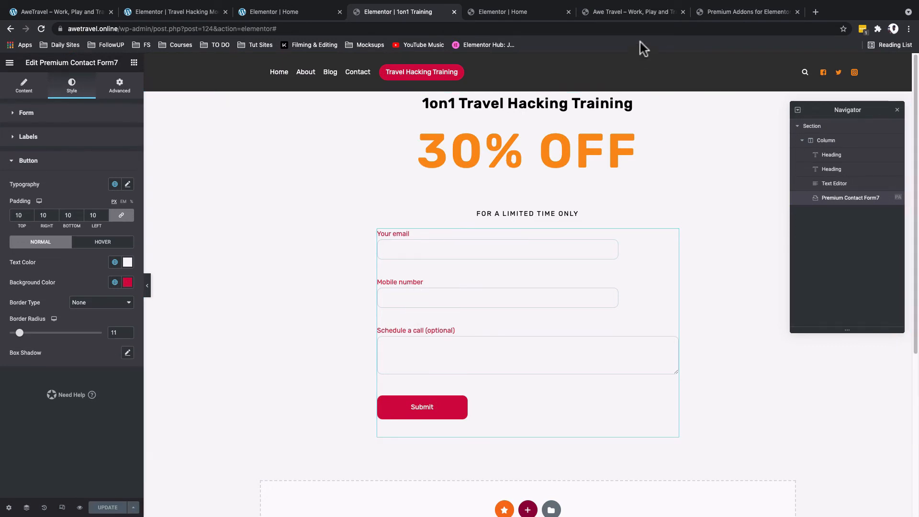
- Switch to the WordPress admin and open the 1on1 Training contact form's template for editing
{"action": "left_click", "coordinate": [735, 11]}
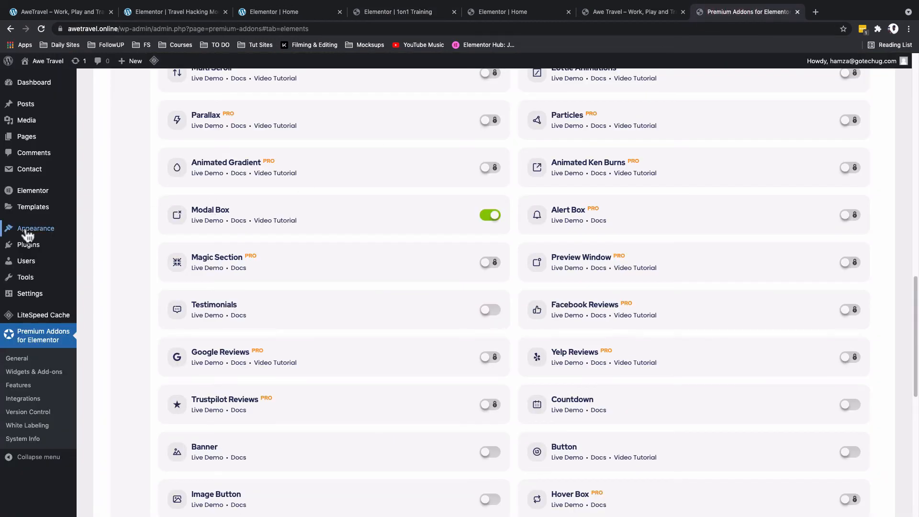
{"action": "left_click", "coordinate": [30, 170]}
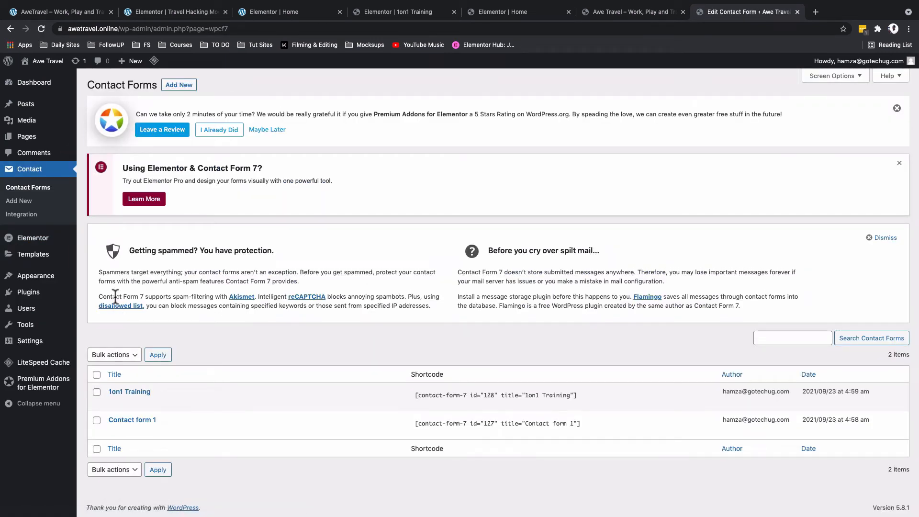
{"action": "left_click", "coordinate": [116, 404]}
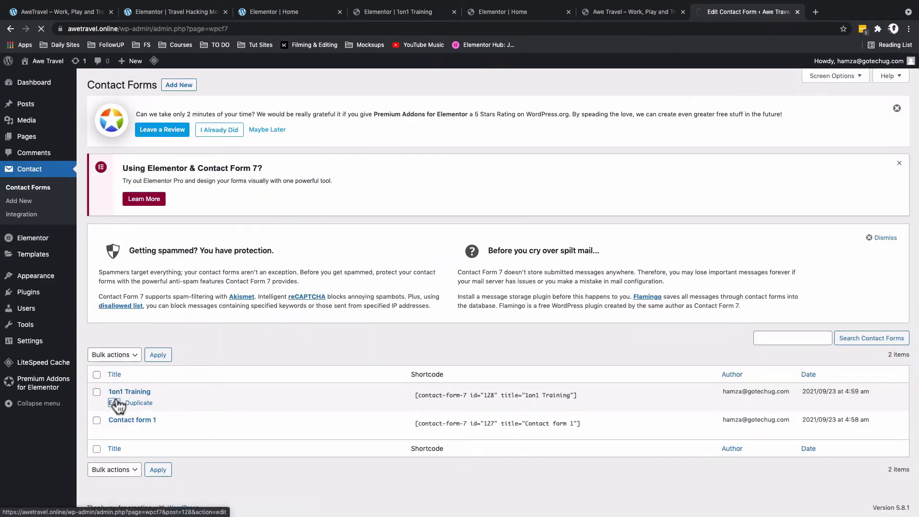
{"action": "scroll", "coordinate": [150, 372], "scroll_direction": "down", "scroll_amount": 5}
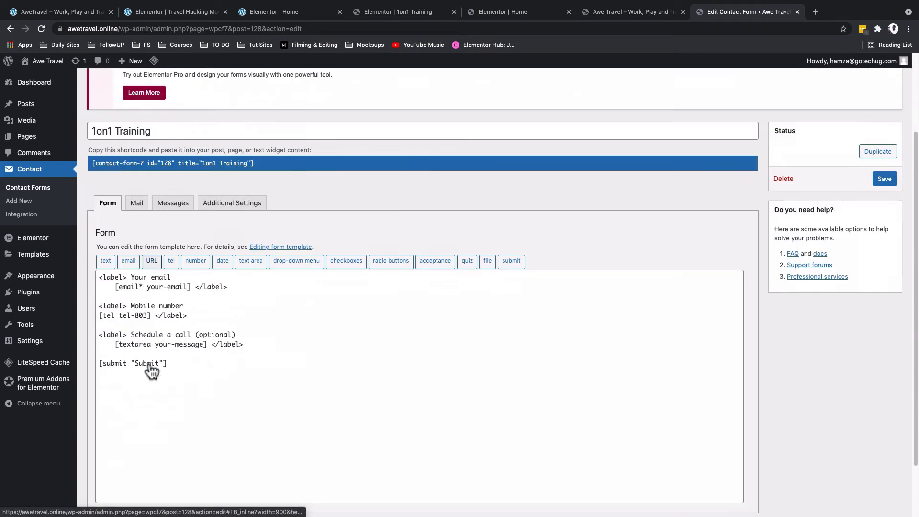
{"action": "left_click", "coordinate": [207, 308]}
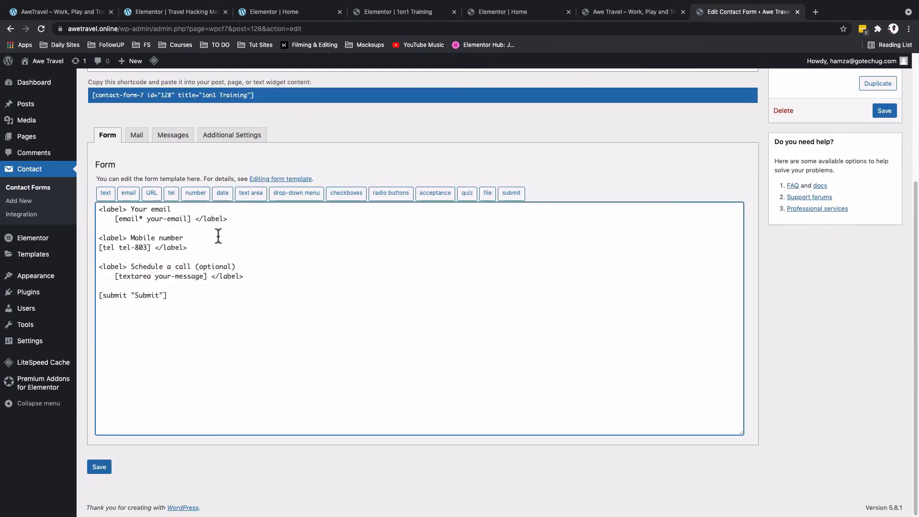
- Generate a tel form-tag with the default value "telephone" used as the field's placeholder and insert it into the form template
{"action": "left_click", "coordinate": [171, 196]}
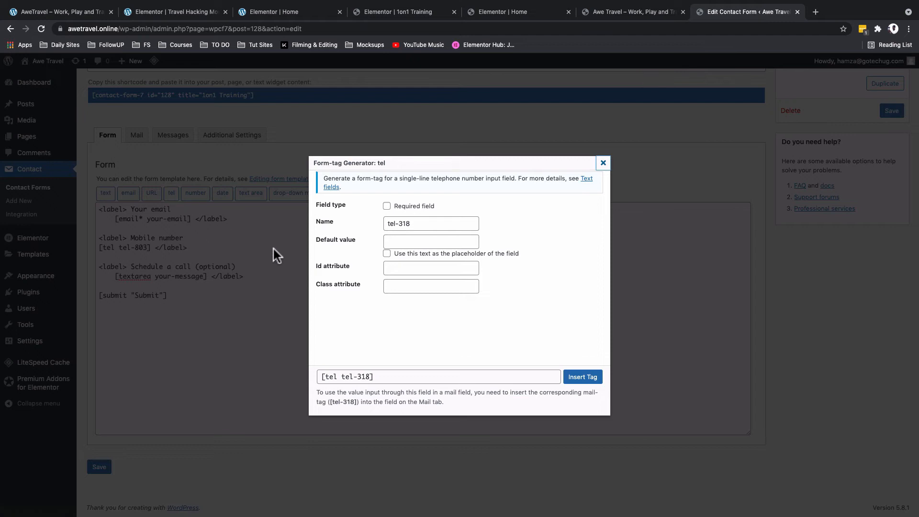
{"action": "left_click", "coordinate": [408, 242]}
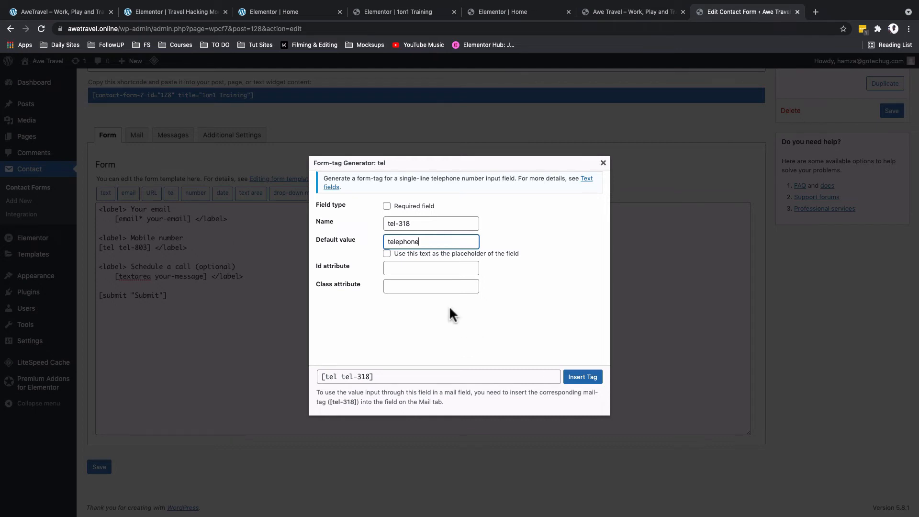
{"action": "left_click", "coordinate": [387, 254]}
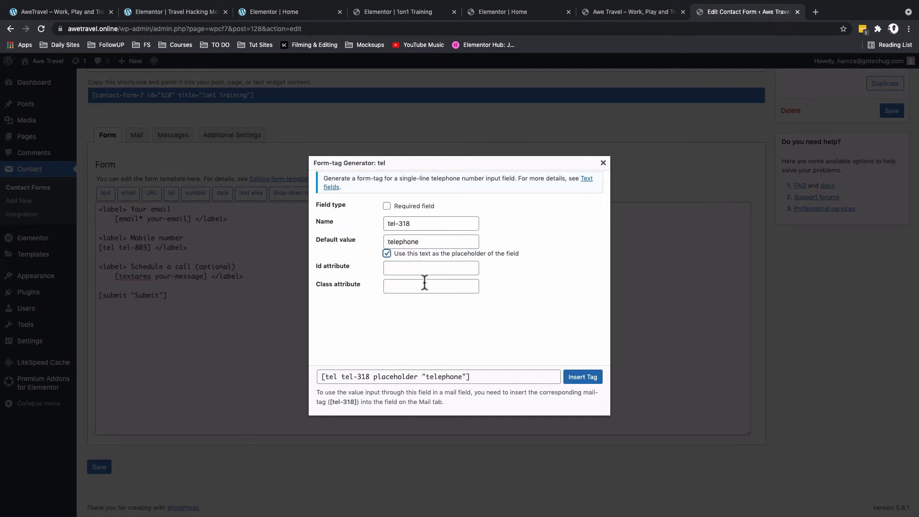
{"action": "left_click", "coordinate": [576, 378]}
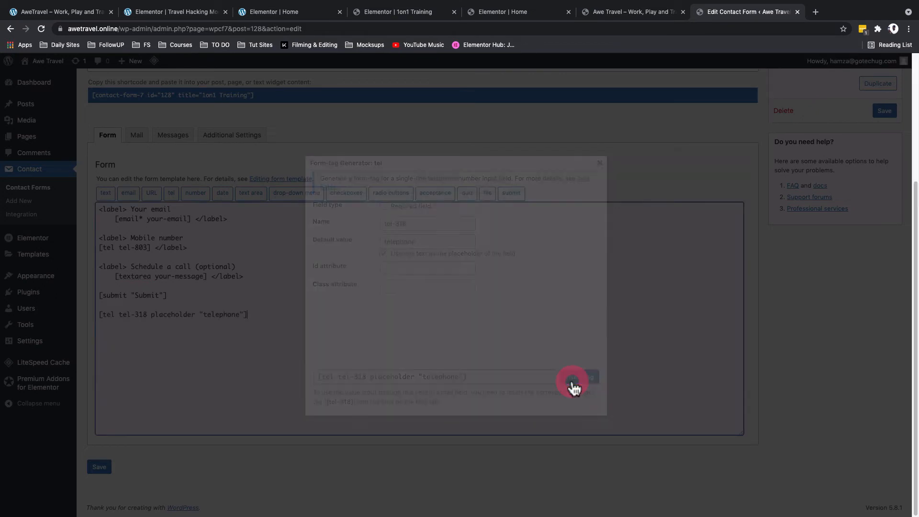
- Copy the generated placeholder attribute into the existing Mobile number tel tag and change its text to "Mobile number"
{"action": "left_click", "coordinate": [263, 325]}
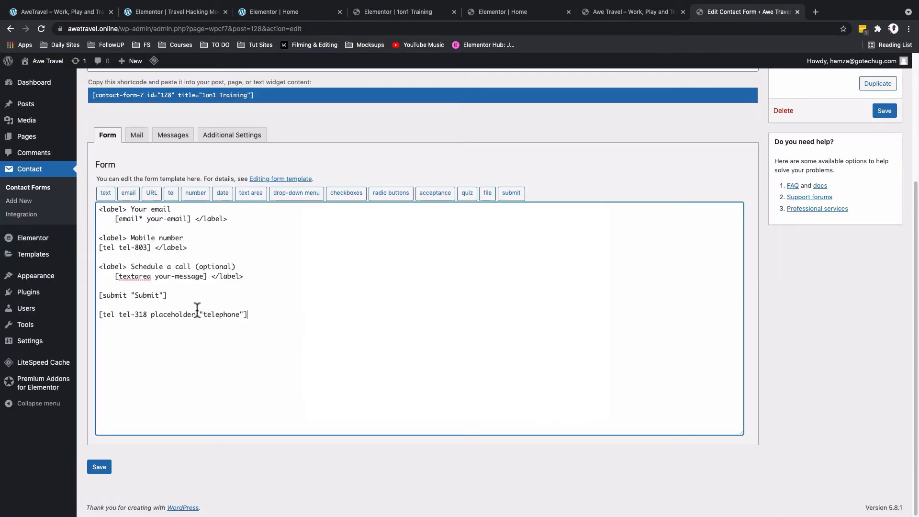
{"action": "left_click_drag", "start_coordinate": [229, 316], "coordinate": [234, 317]}
{"action": "left_click", "coordinate": [221, 316]}
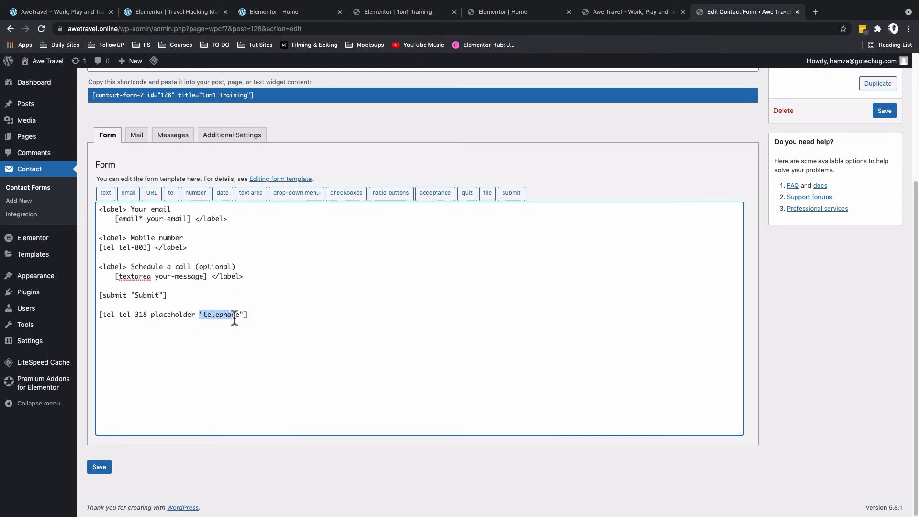
{"action": "left_click", "coordinate": [154, 317]}
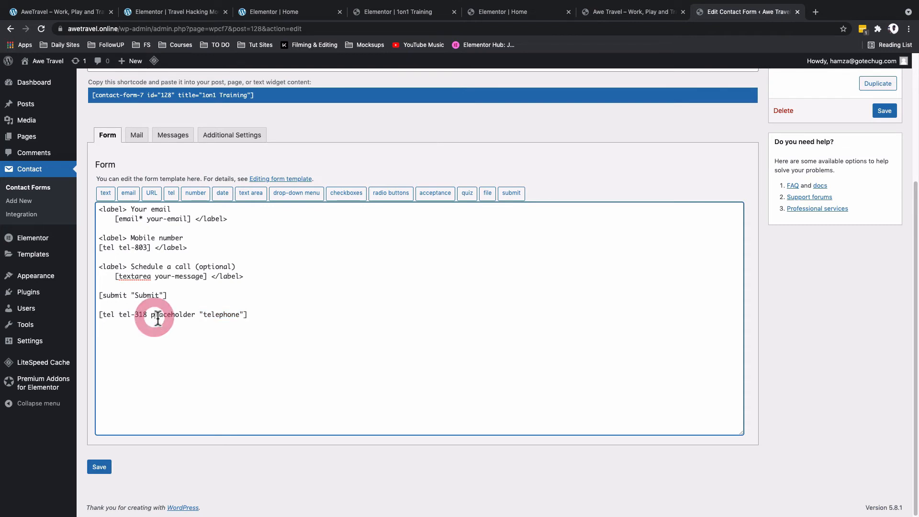
{"action": "left_click_drag", "start_coordinate": [150, 314], "coordinate": [242, 316]}
{"action": "key", "text": "super+c"}
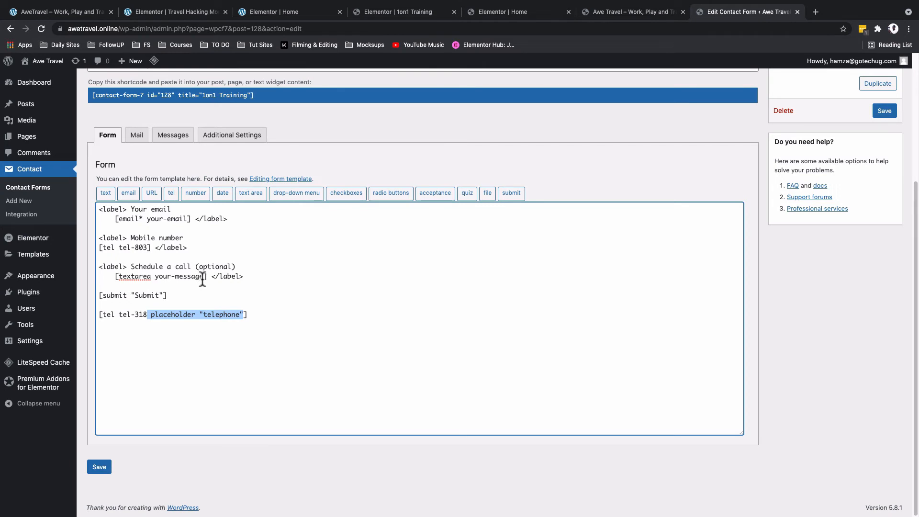
{"action": "left_click", "coordinate": [148, 247]}
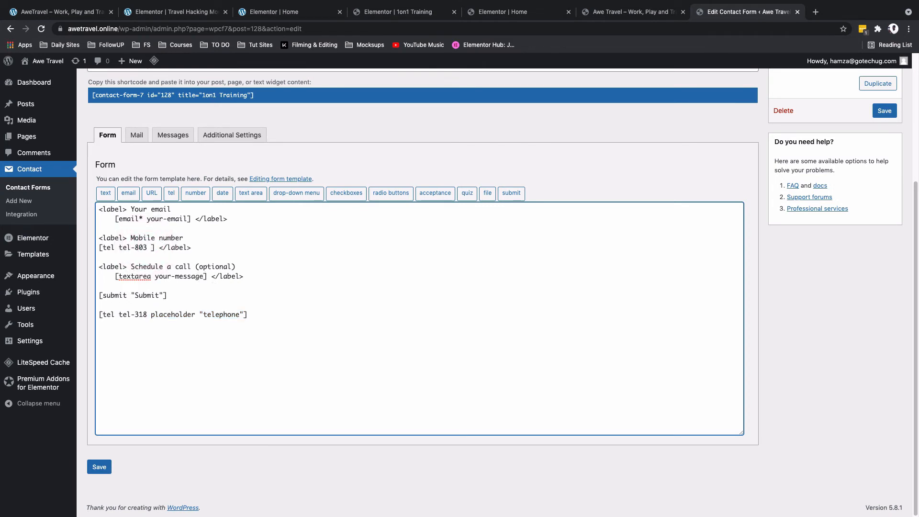
{"action": "key", "text": "super+v"}
{"action": "double_click", "coordinate": [227, 247]}
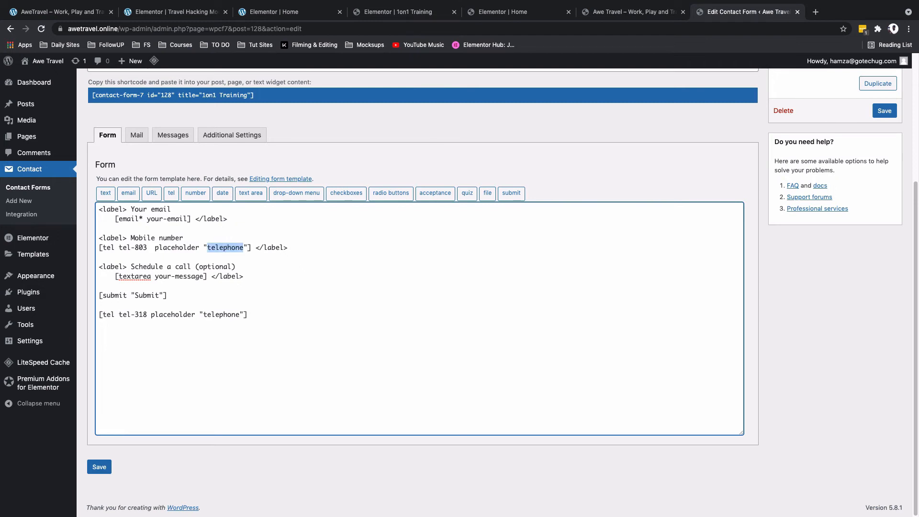
{"action": "type", "text": "Mobile number"}
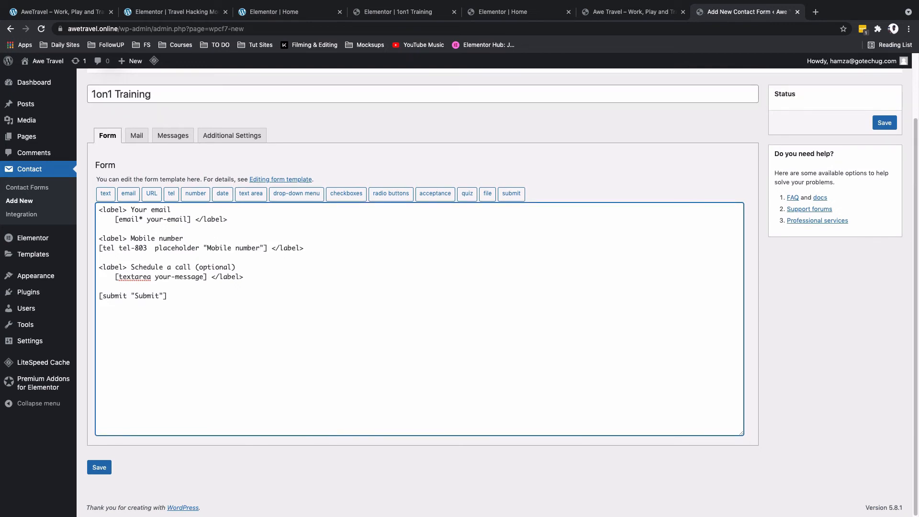
- Remove the blank lines between the fields in the form template and save the contact form
{"action": "key", "text": "BackSpace"}
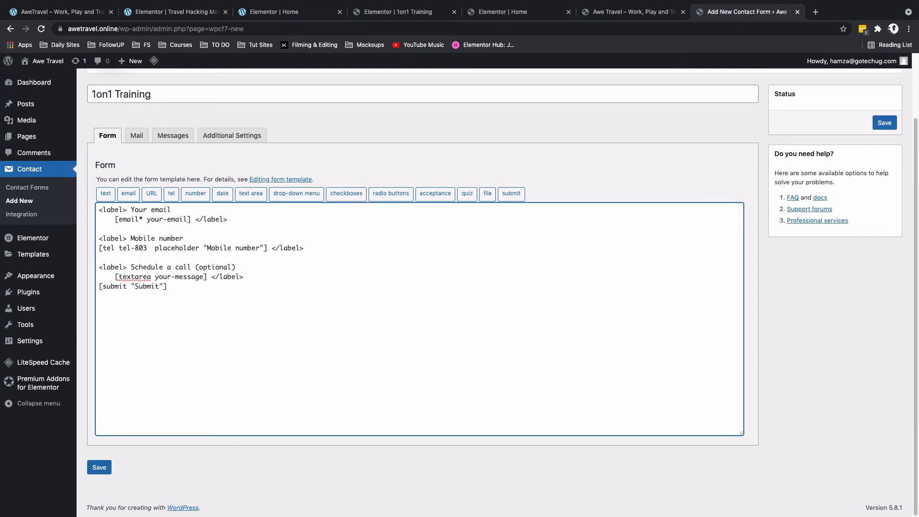
{"action": "key", "text": "BackSpace"}
{"action": "key", "text": "Up"}
{"action": "key", "text": "Up"}
{"action": "key", "text": "BackSpace"}
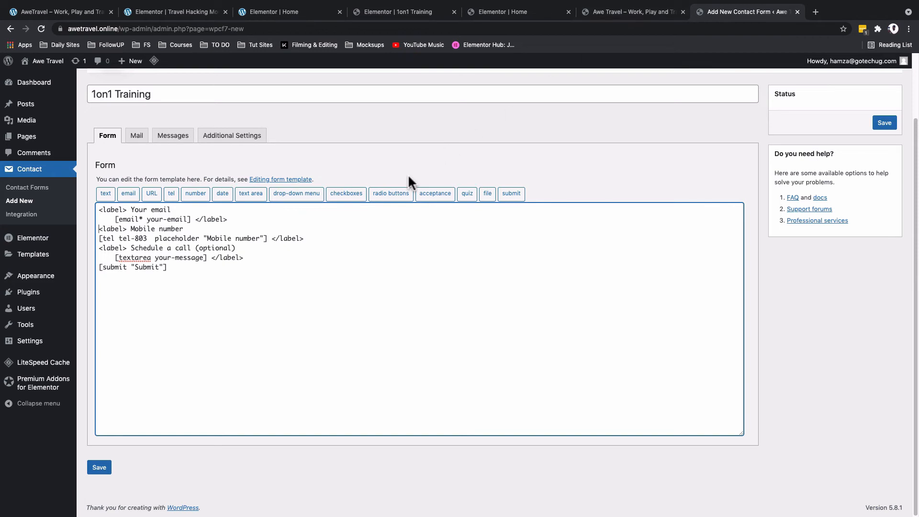
{"action": "left_click", "coordinate": [601, 11]}
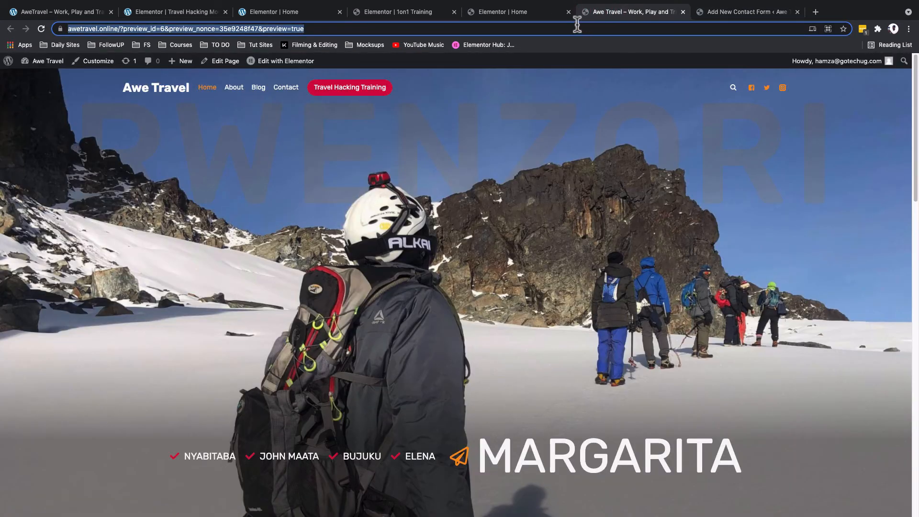
{"action": "left_click", "coordinate": [536, 14]}
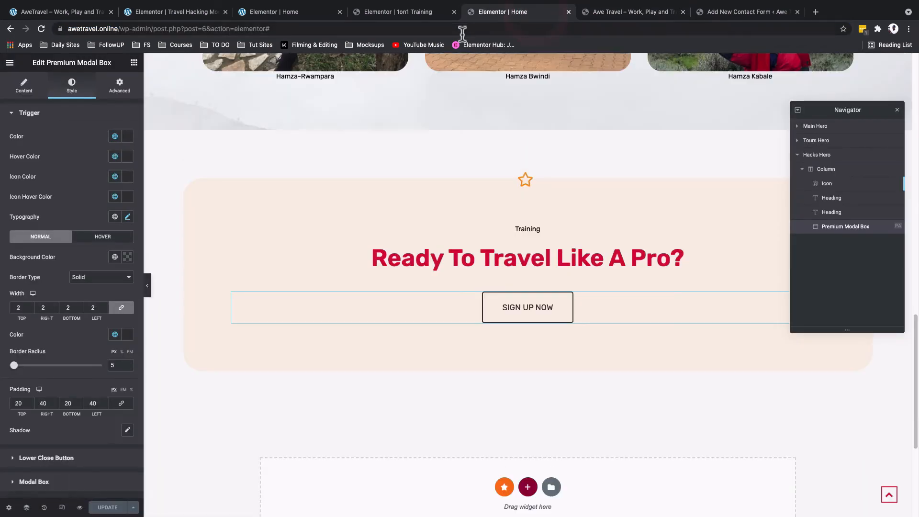
{"action": "left_click", "coordinate": [427, 14]}
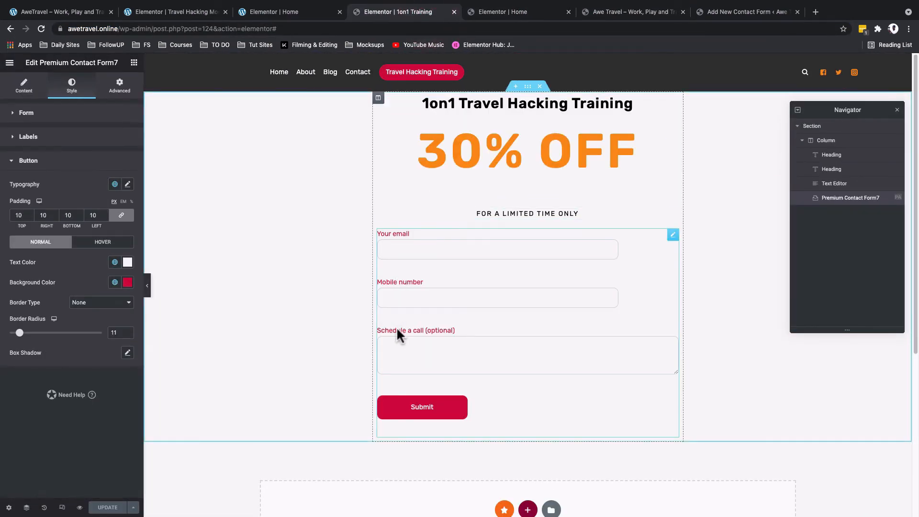
{"action": "left_click", "coordinate": [715, 13]}
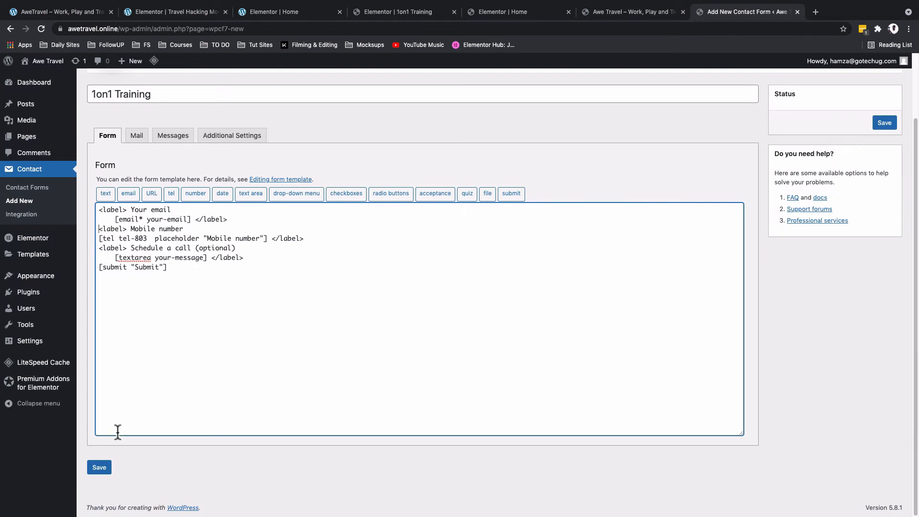
{"action": "left_click", "coordinate": [102, 472]}
- Reload the popup template in Elementor, select 1on1 Training as the widget's contact form, and update the template
{"action": "left_click", "coordinate": [383, 13]}
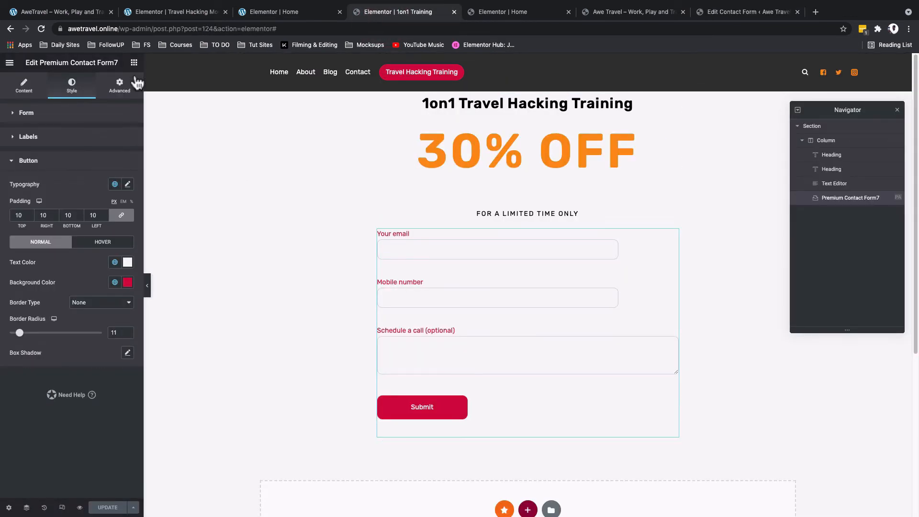
{"action": "left_click", "coordinate": [41, 29]}
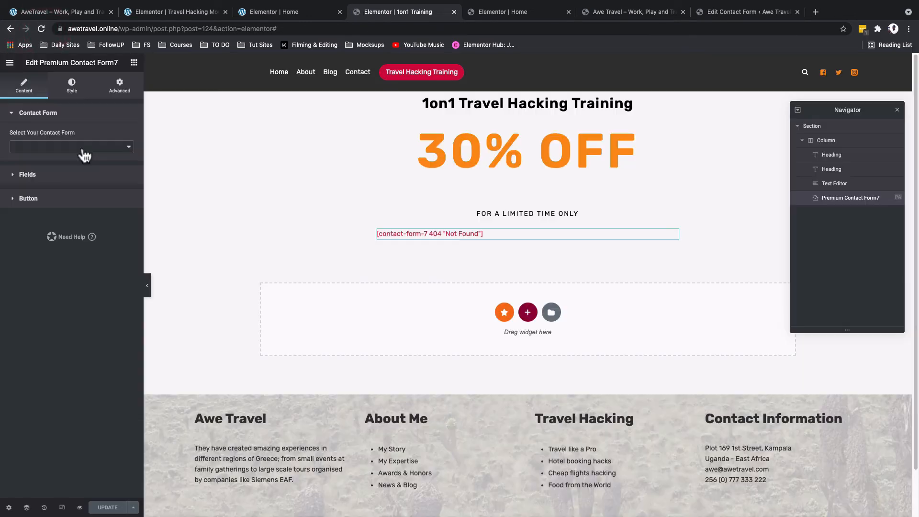
{"action": "left_click", "coordinate": [85, 155]}
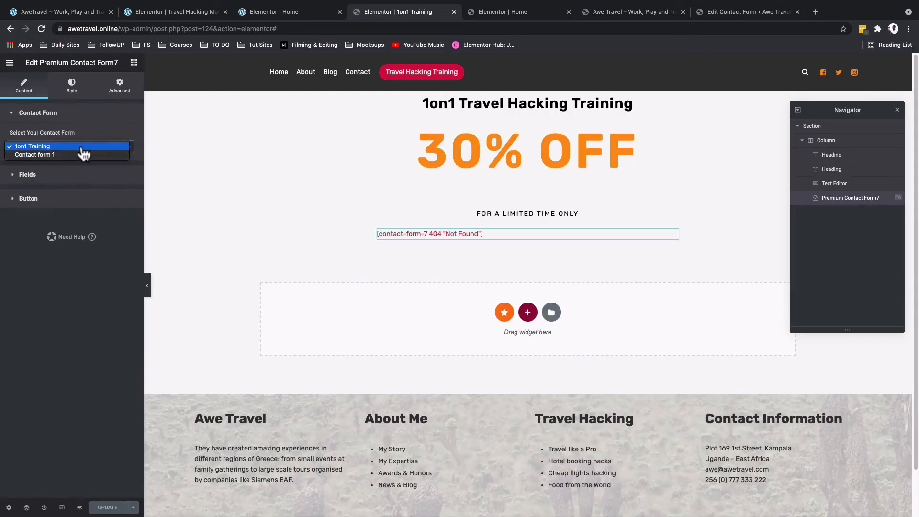
{"action": "left_click", "coordinate": [82, 148]}
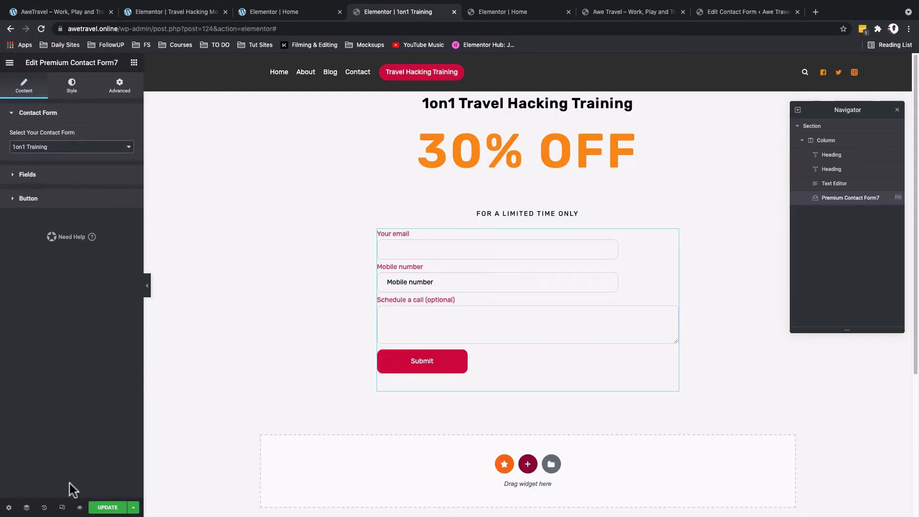
{"action": "left_click", "coordinate": [108, 507]}
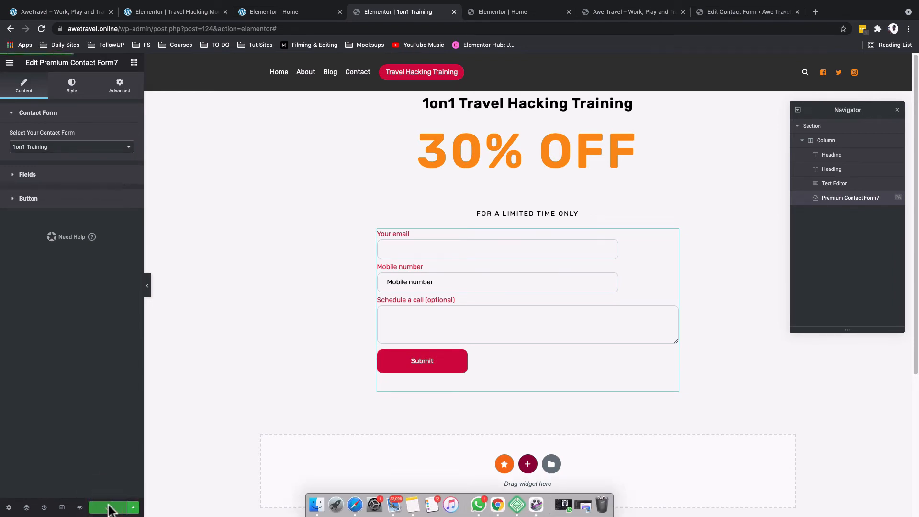
{"action": "left_click", "coordinate": [41, 29]}
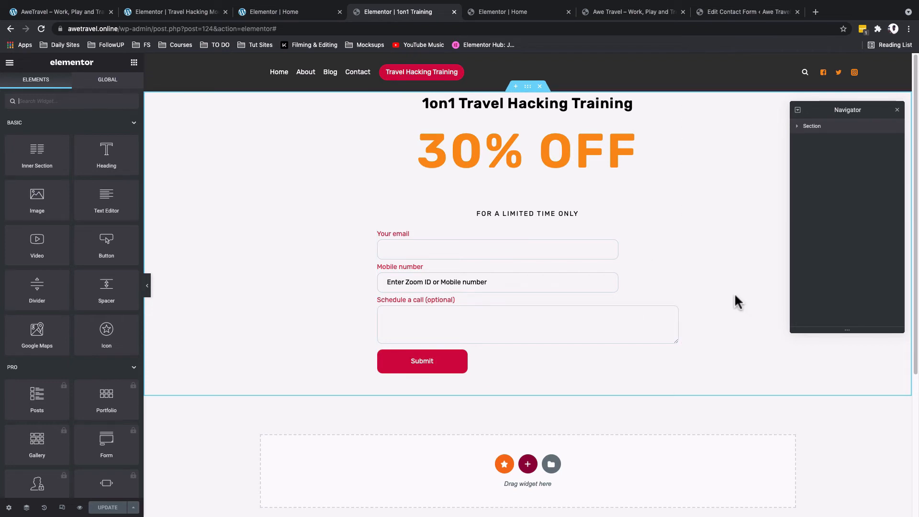
- Set the popup column's padding to 50 px on all sides
{"action": "left_click", "coordinate": [666, 275]}
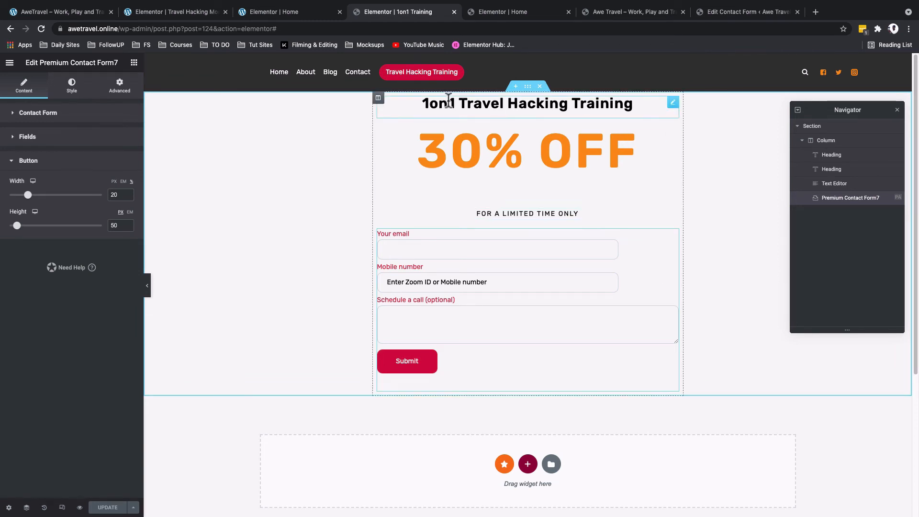
{"action": "left_click", "coordinate": [377, 99]}
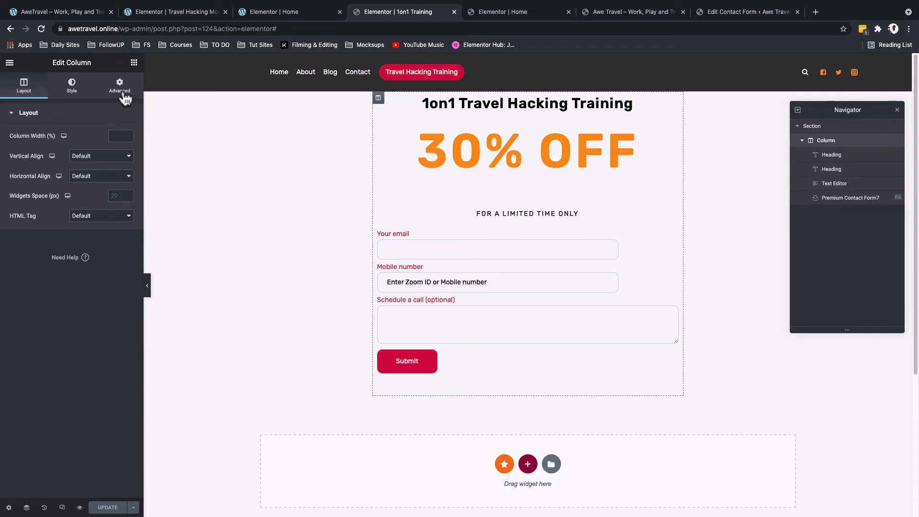
{"action": "left_click", "coordinate": [123, 93]}
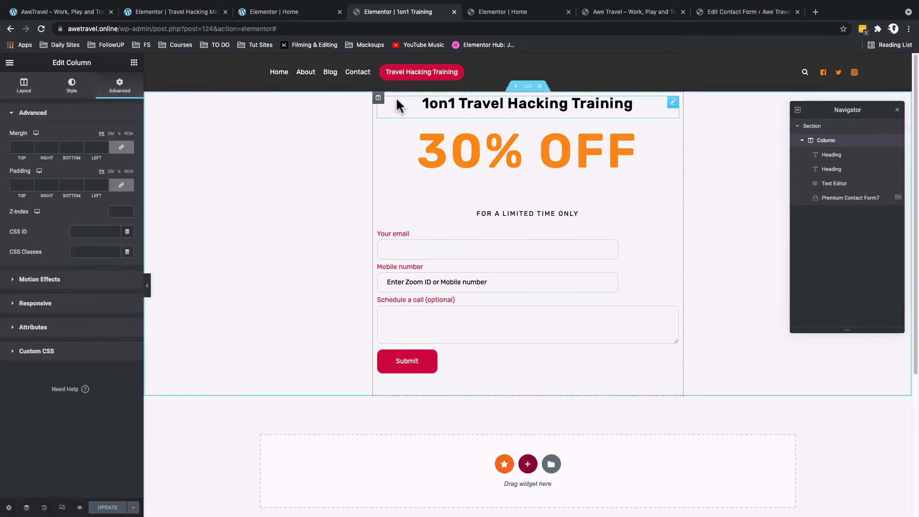
{"action": "type", "text": "100"}
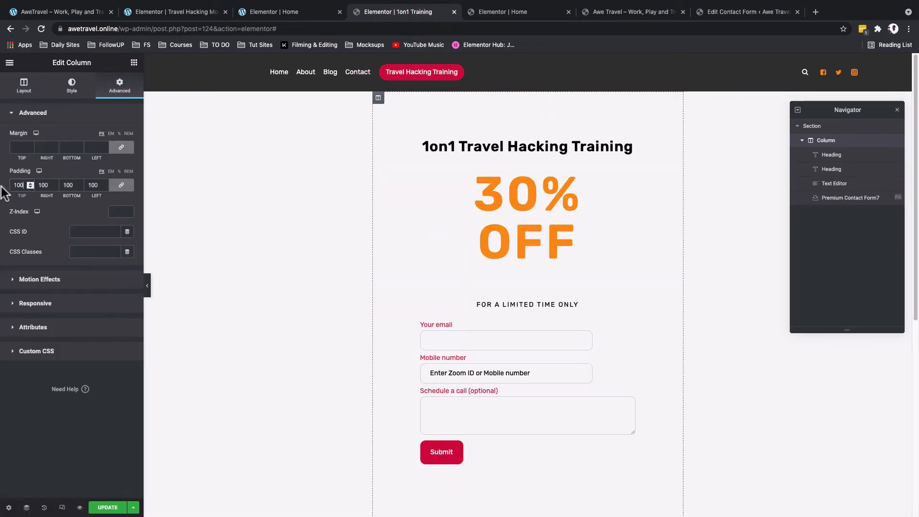
{"action": "key", "text": "BackSpace"}
{"action": "key", "text": "BackSpace"}
{"action": "key", "text": "BackSpace"}
{"action": "type", "text": "50"}
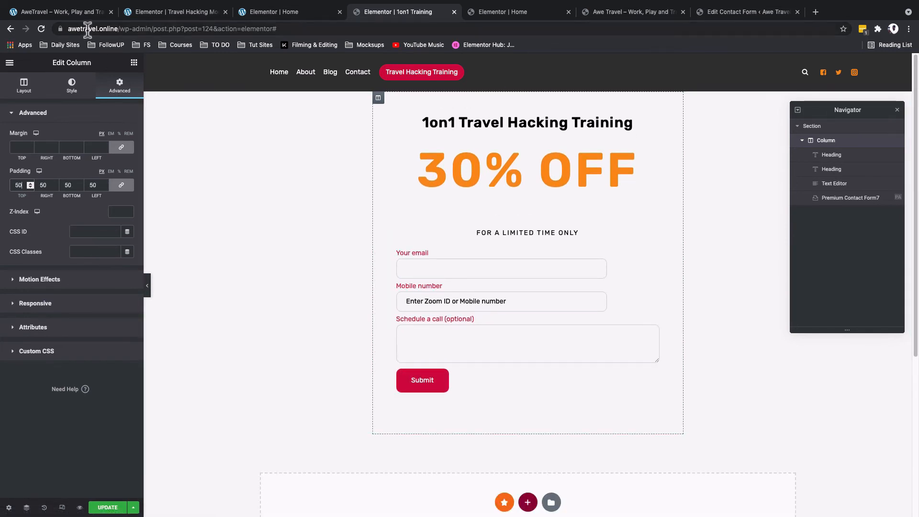
- Give the popup column a classic background in the global orange and lower its opacity to a pale tint
{"action": "left_click", "coordinate": [275, 13]}
{"action": "left_click", "coordinate": [383, 11]}
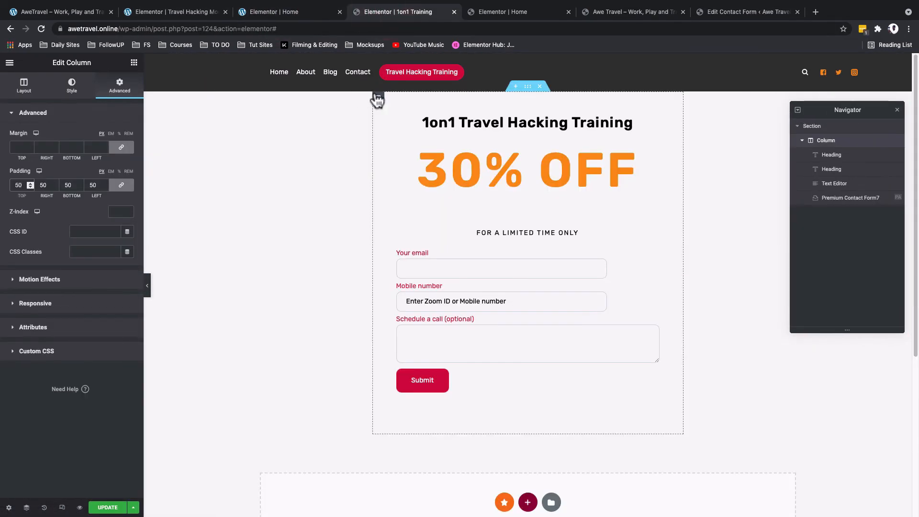
{"action": "left_click", "coordinate": [69, 87]}
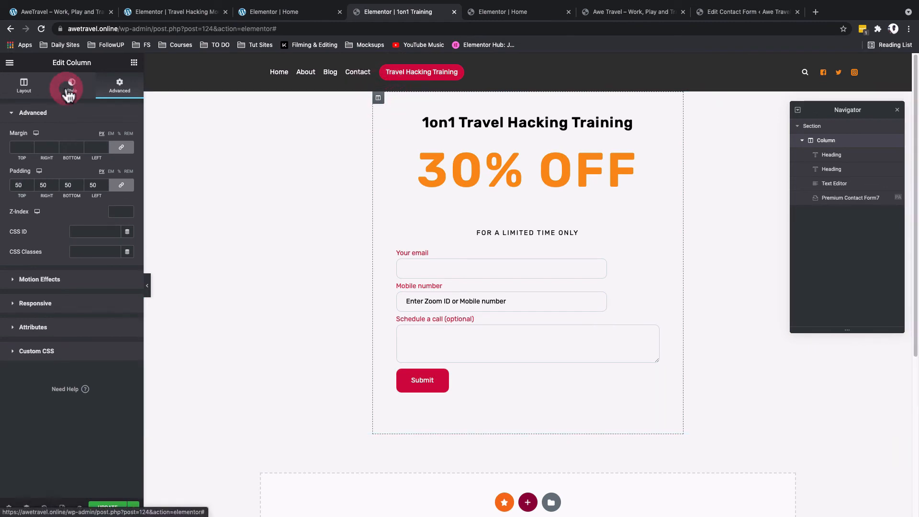
{"action": "left_click", "coordinate": [101, 156]}
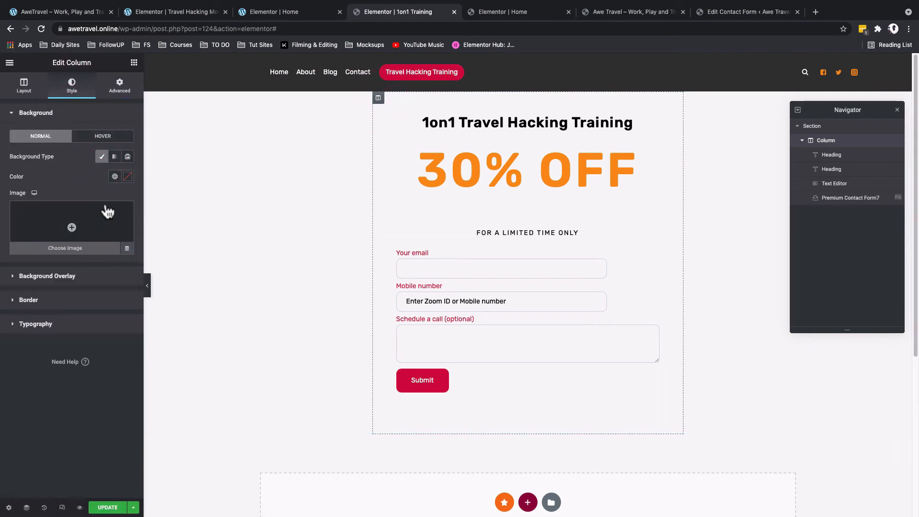
{"action": "left_click", "coordinate": [115, 177]}
{"action": "left_click", "coordinate": [88, 217]}
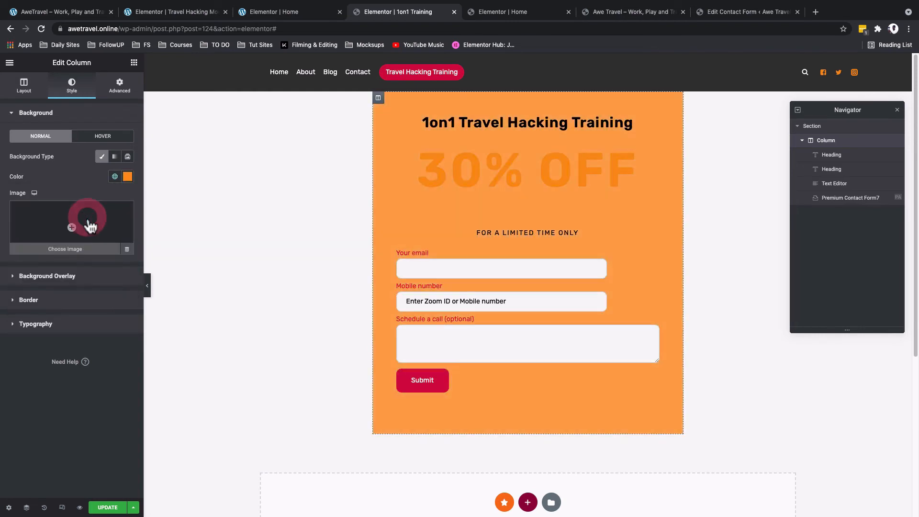
{"action": "left_click", "coordinate": [127, 177]}
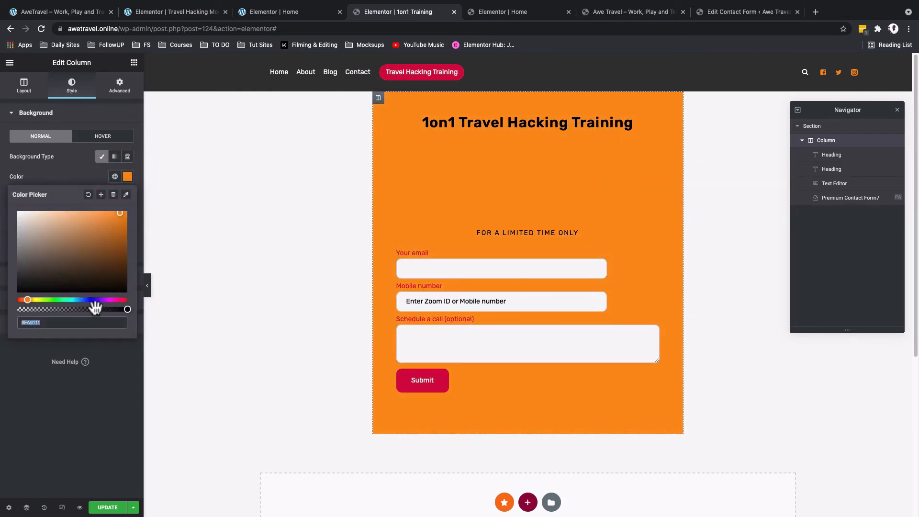
{"action": "left_click_drag", "start_coordinate": [120, 309], "coordinate": [28, 312]}
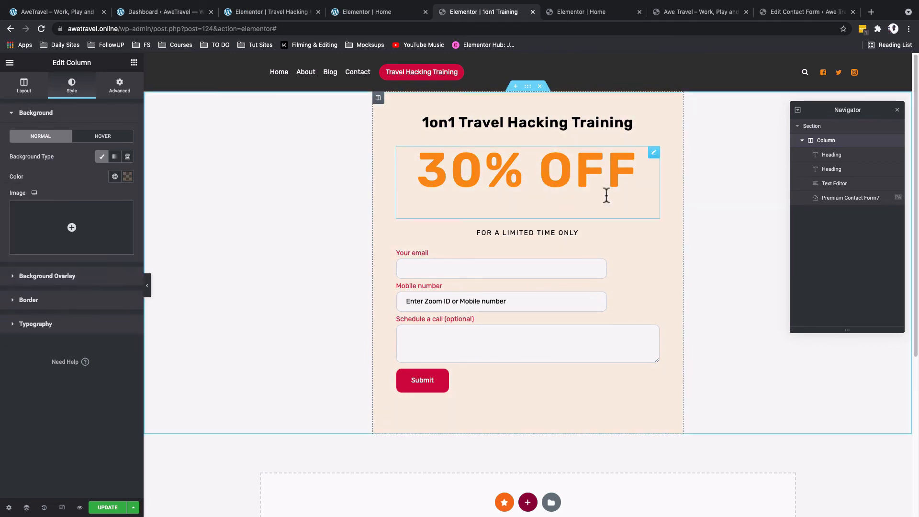
- Tighten the spacing around the 30% OFF heading, giving the text below it a top margin of -30 px
{"action": "left_click", "coordinate": [653, 152]}
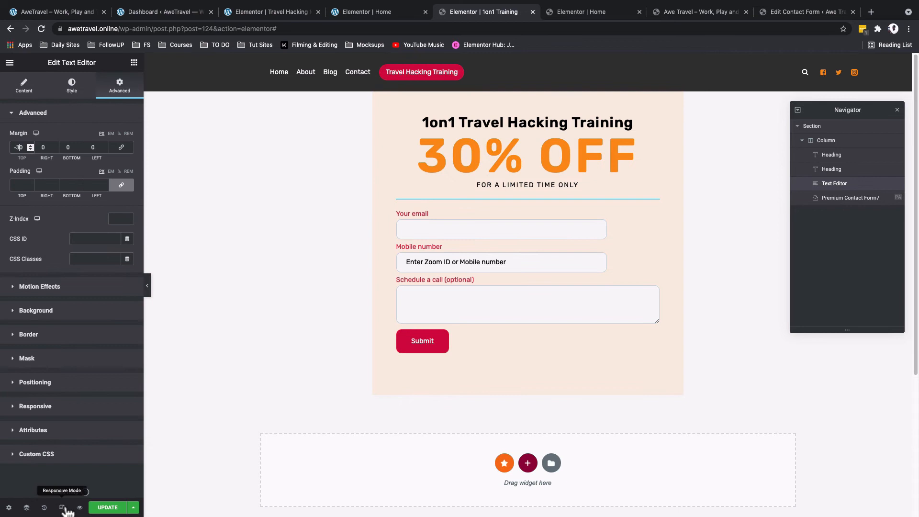
- Check the popup template in the desktop, tablet and mobile responsive views, and update the template
{"action": "left_click", "coordinate": [64, 508]}
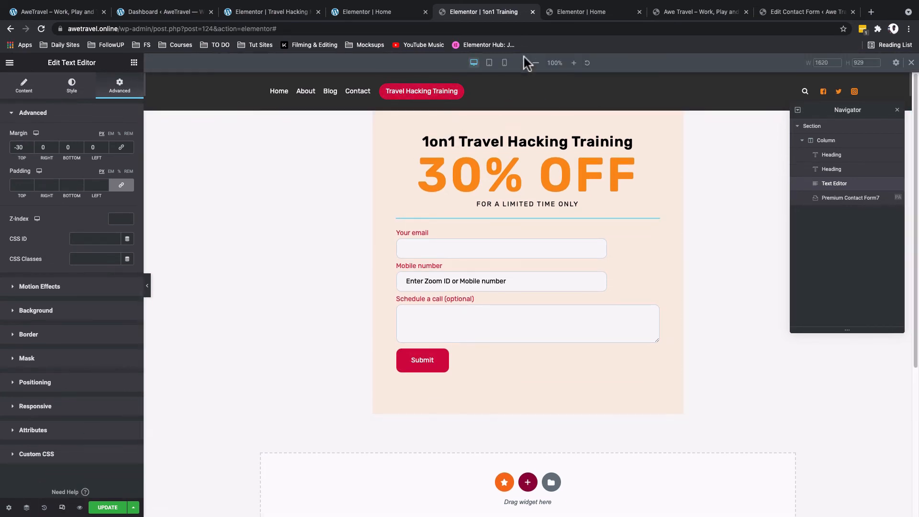
{"action": "left_click", "coordinate": [490, 64]}
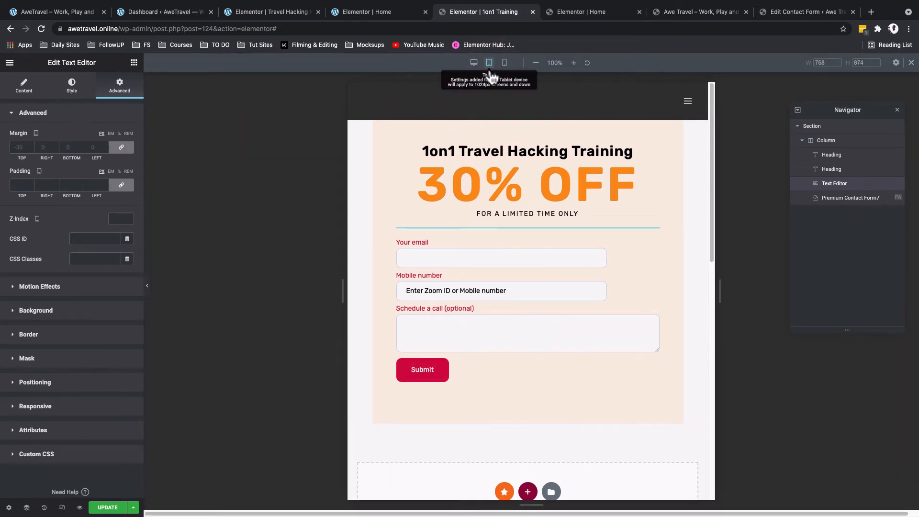
{"action": "left_click", "coordinate": [549, 262]}
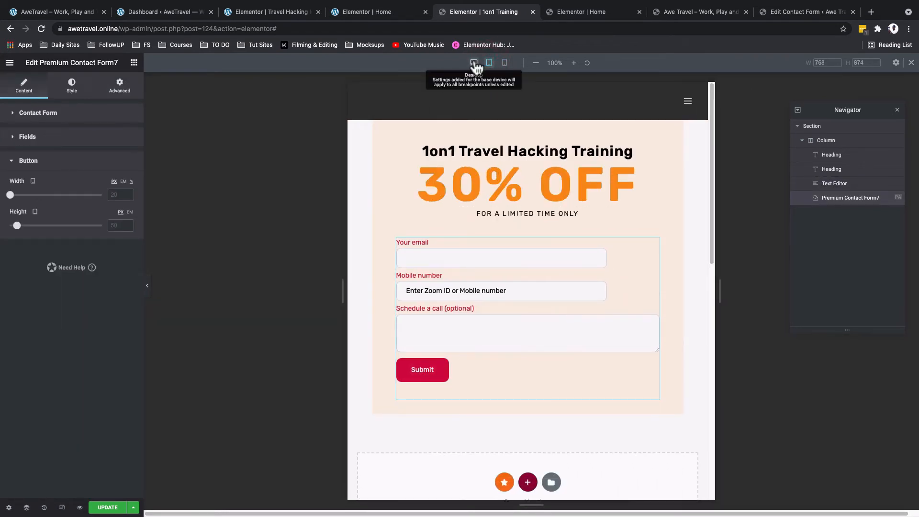
{"action": "left_click", "coordinate": [474, 64]}
{"action": "left_click", "coordinate": [488, 64]}
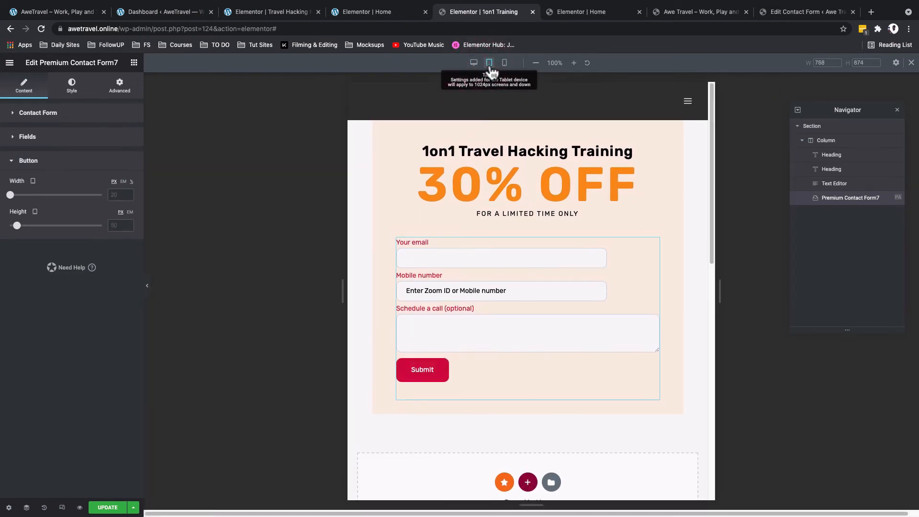
{"action": "left_click", "coordinate": [506, 64]}
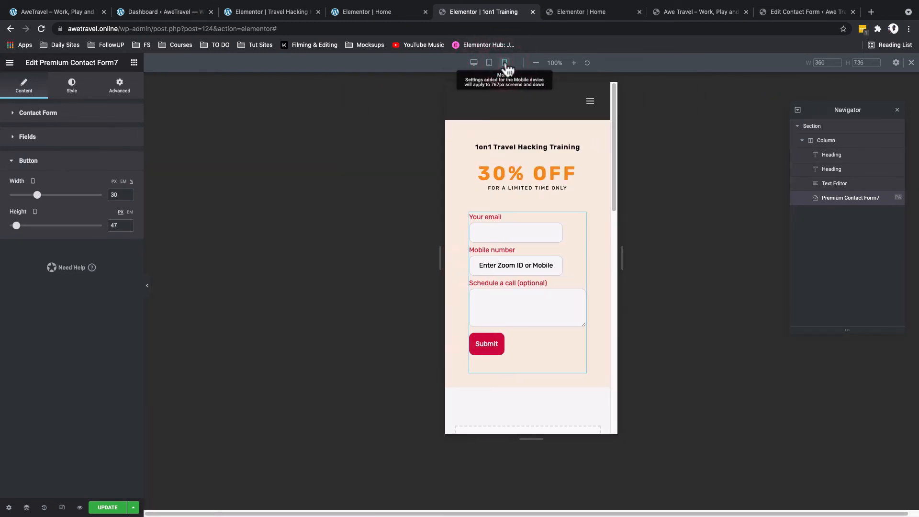
{"action": "left_click", "coordinate": [105, 508]}
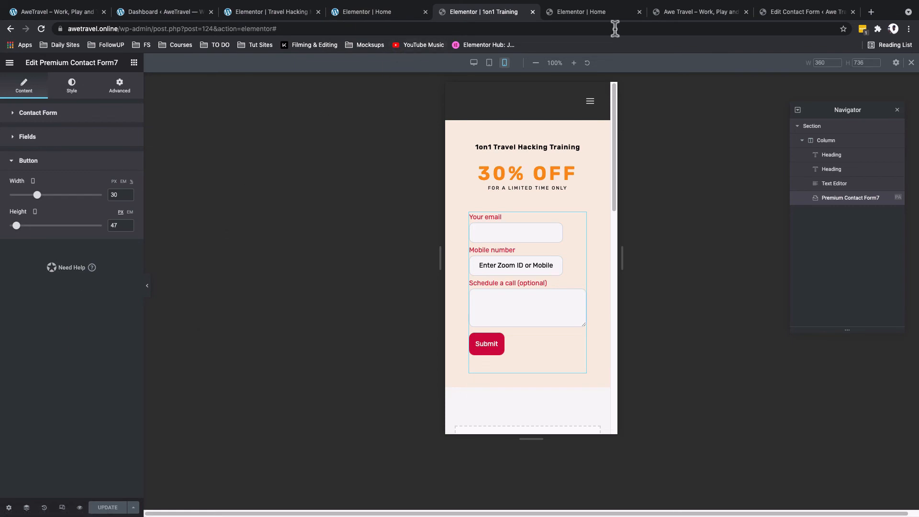
- Close the template editor, reload the Home page editor, and select the SIGN UP NOW modal box, opening and closing its popup
{"action": "left_click", "coordinate": [532, 12]}
{"action": "left_click", "coordinate": [41, 29]}
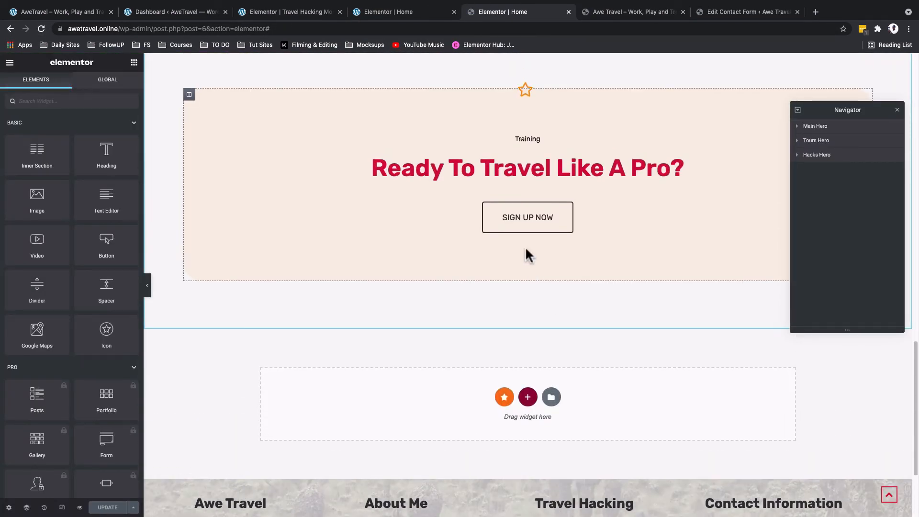
{"action": "left_click", "coordinate": [521, 219]}
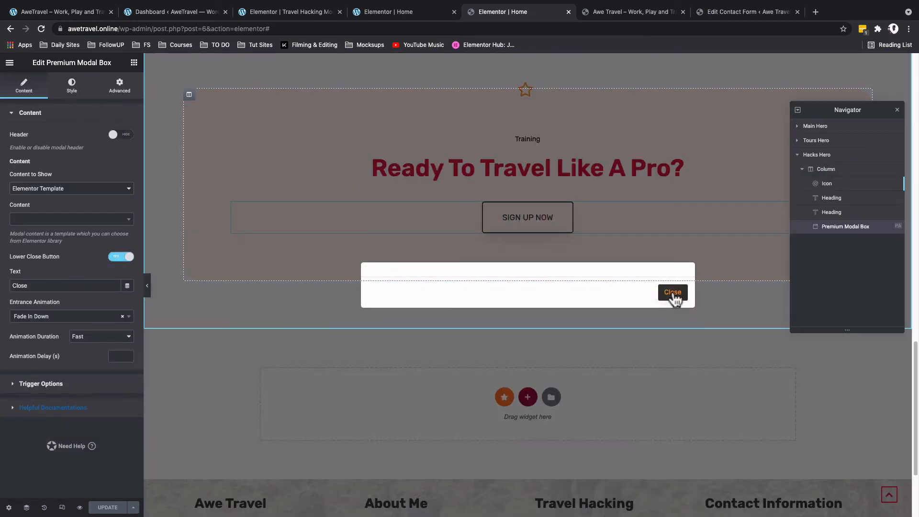
{"action": "left_click", "coordinate": [673, 293]}
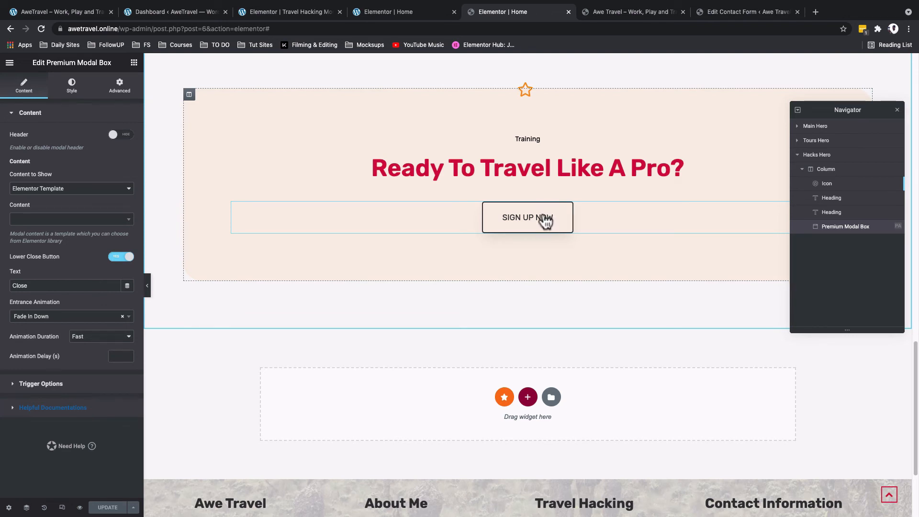
- Set the modal box's Elementor Template content to 1on1 Training and update the Home page
{"action": "left_click", "coordinate": [103, 191]}
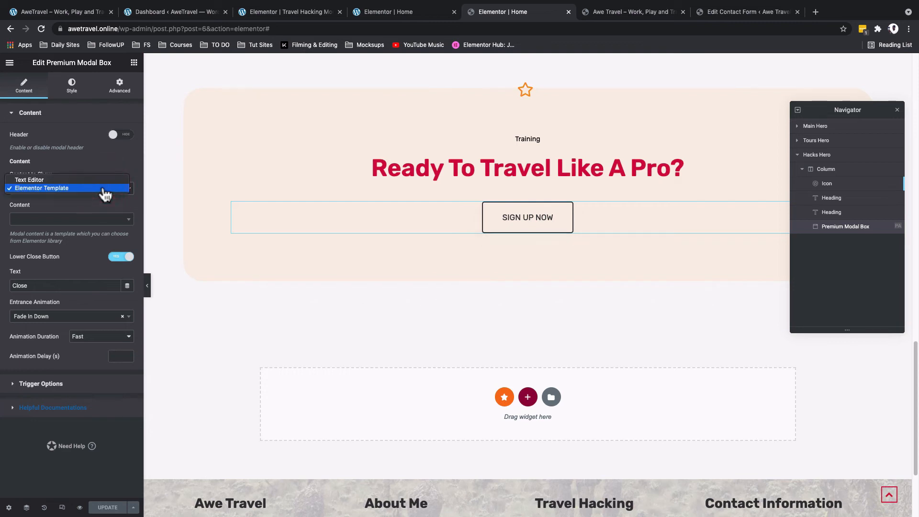
{"action": "left_click", "coordinate": [104, 189]}
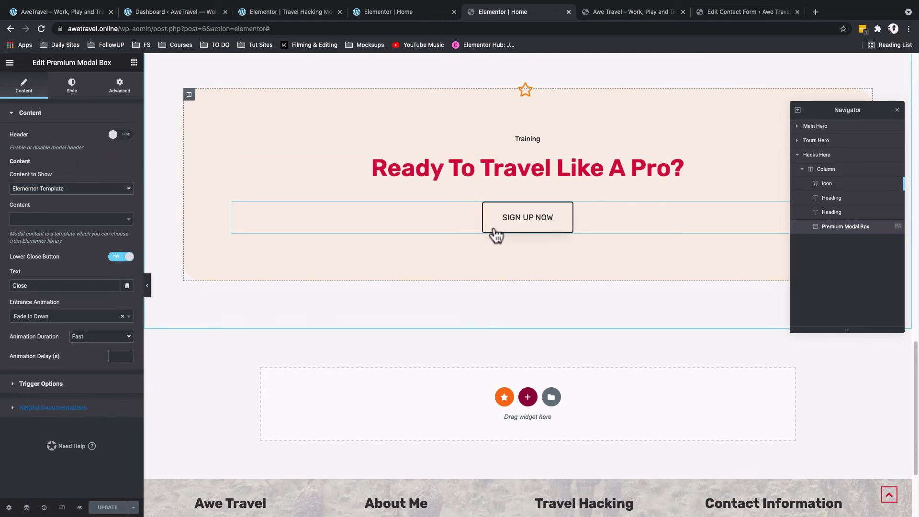
{"action": "left_click", "coordinate": [57, 220]}
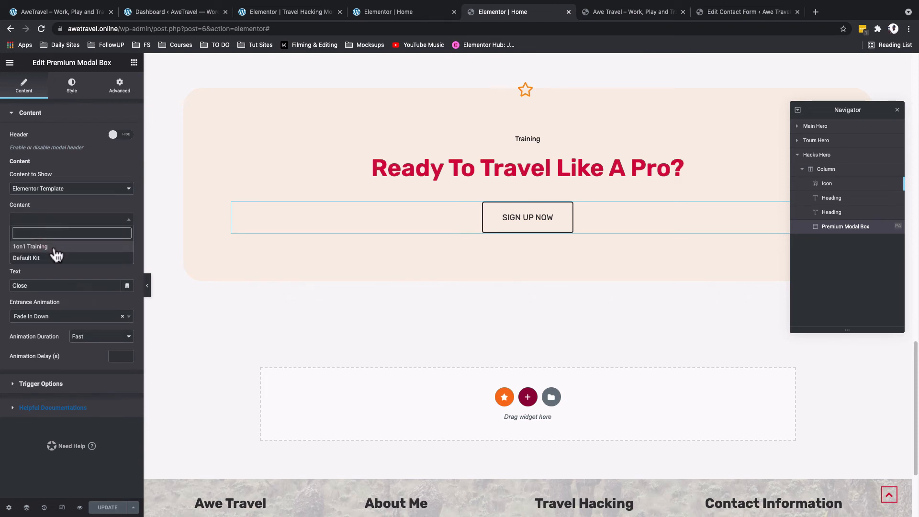
{"action": "left_click", "coordinate": [47, 247]}
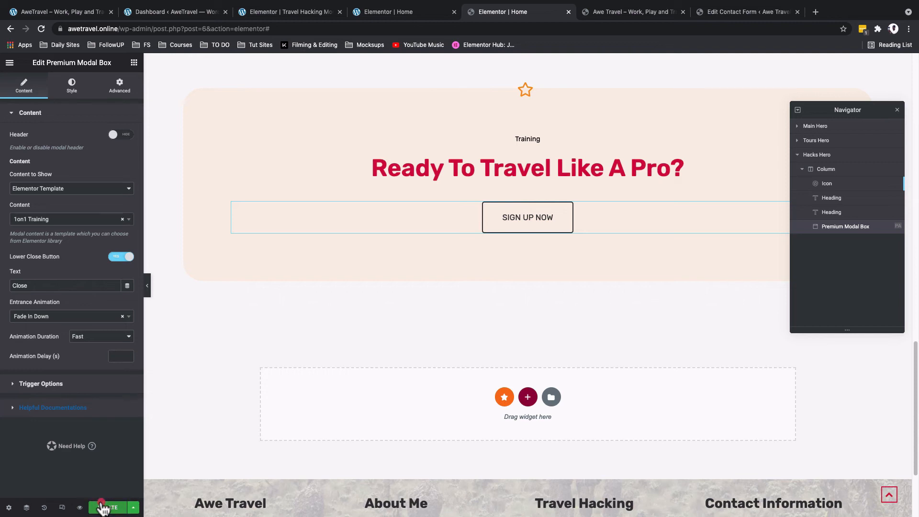
{"action": "left_click", "coordinate": [103, 508]}
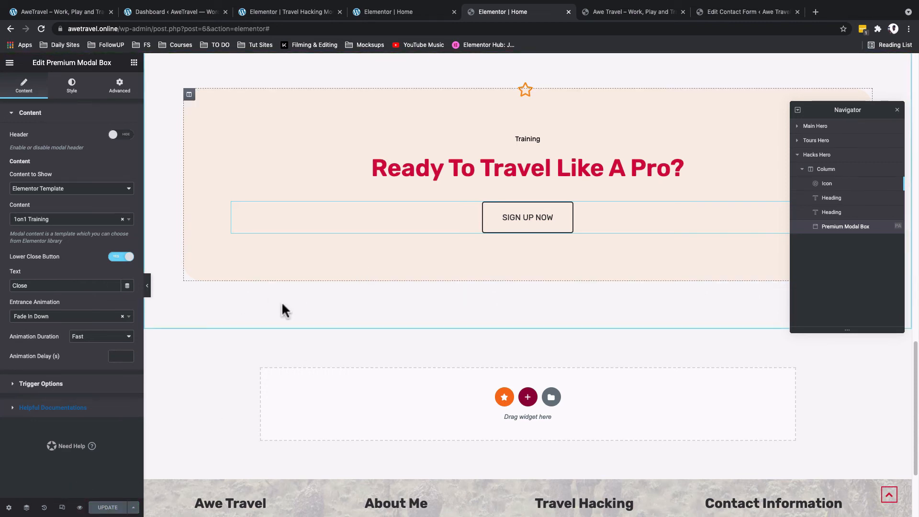
- Preview the Home page and open the SIGN UP NOW popup in the Ready To Travel Like A Pro? section
{"action": "left_click", "coordinate": [79, 507]}
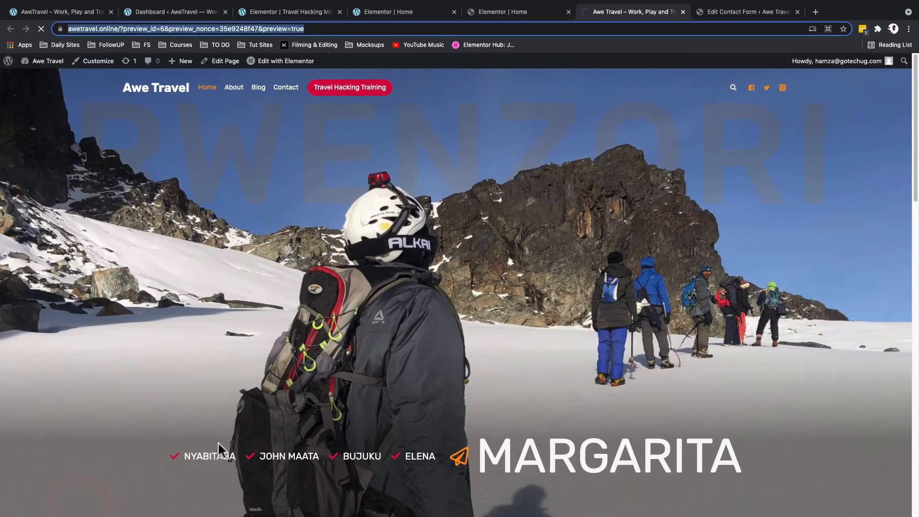
{"action": "scroll", "coordinate": [515, 289], "scroll_direction": "down", "scroll_amount": 20}
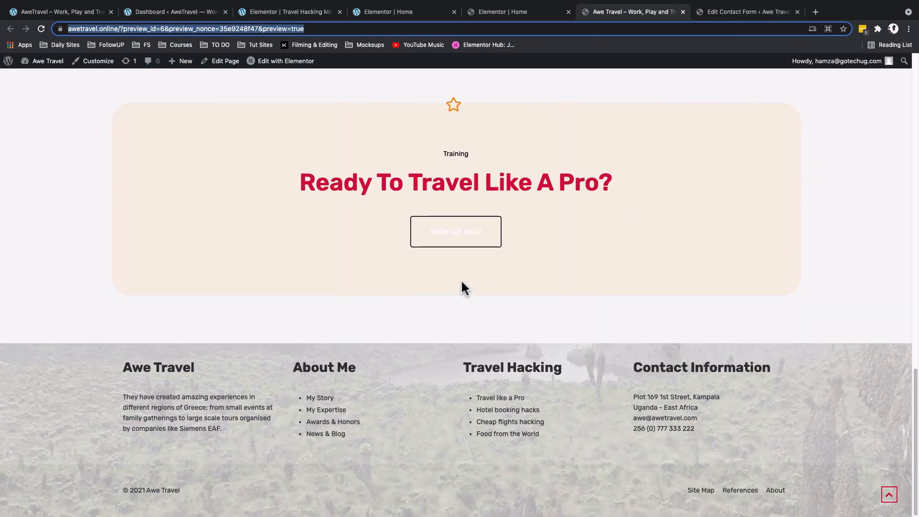
{"action": "left_click", "coordinate": [436, 230]}
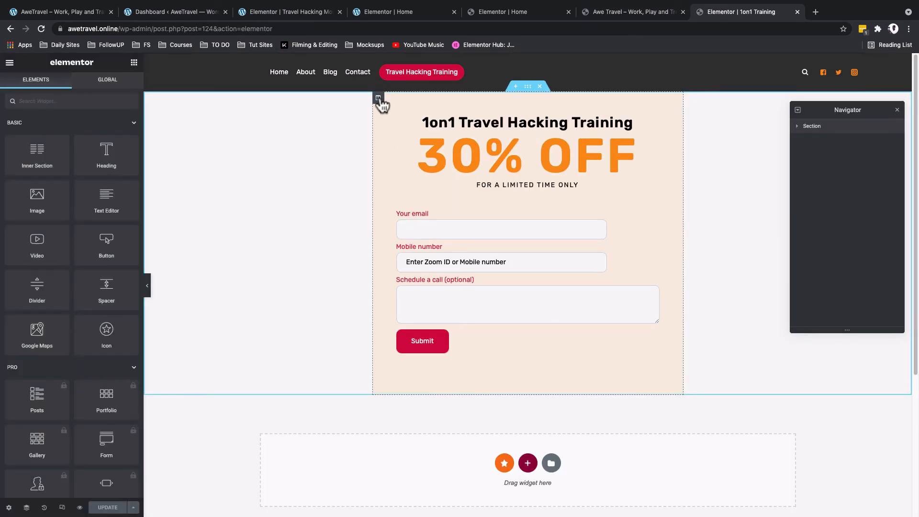
- In the 1on1 Training template, make the column's orange background color fully transparent
{"action": "left_click", "coordinate": [380, 98]}
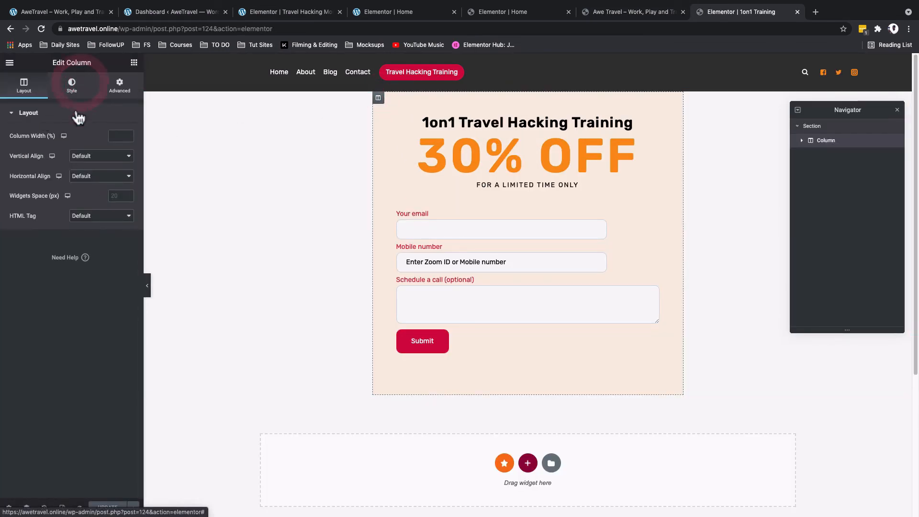
{"action": "left_click", "coordinate": [72, 86]}
{"action": "left_click", "coordinate": [124, 179]}
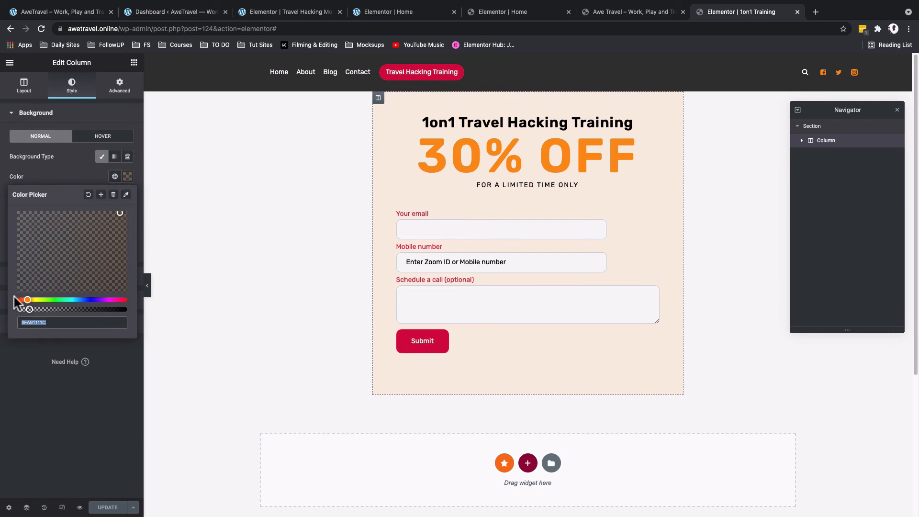
{"action": "left_click_drag", "start_coordinate": [27, 310], "coordinate": [20, 310]}
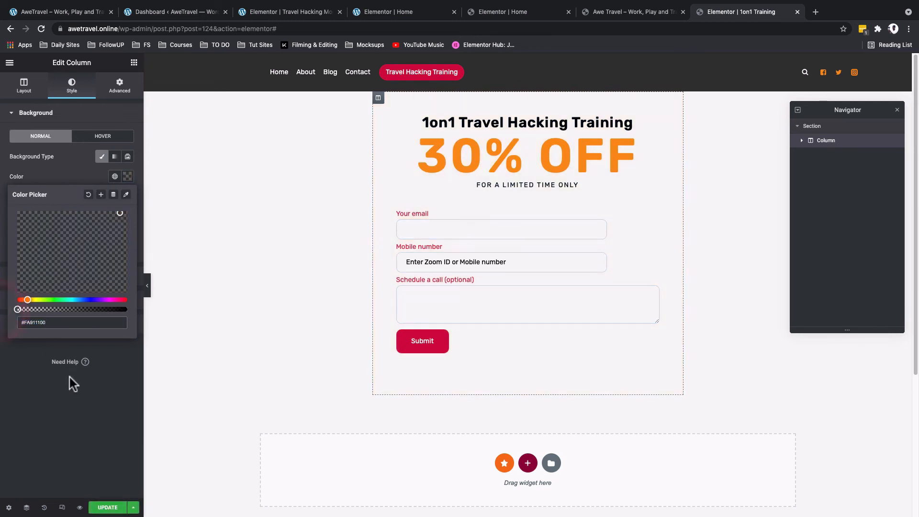
- In the Home page editor, open the SIGN UP NOW popup and set the modal box's content background color to #FA91111C
{"action": "left_click", "coordinate": [493, 11]}
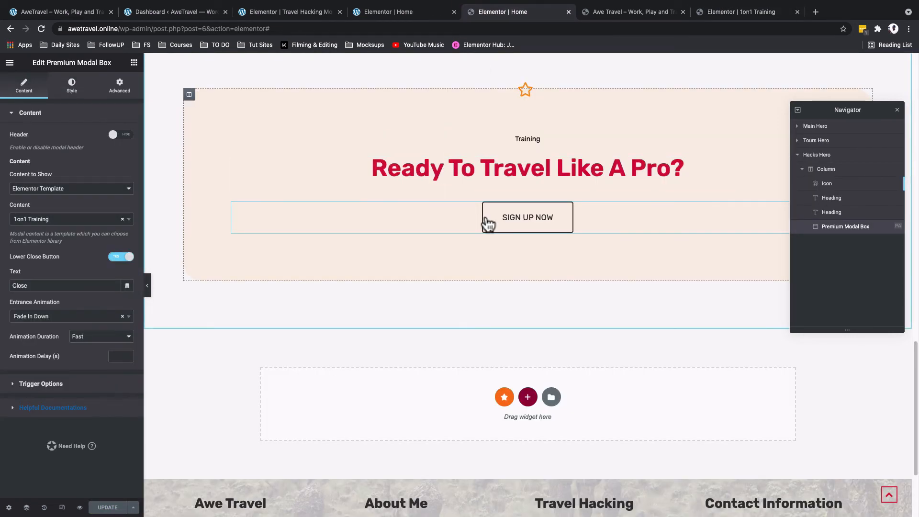
{"action": "left_click", "coordinate": [500, 222]}
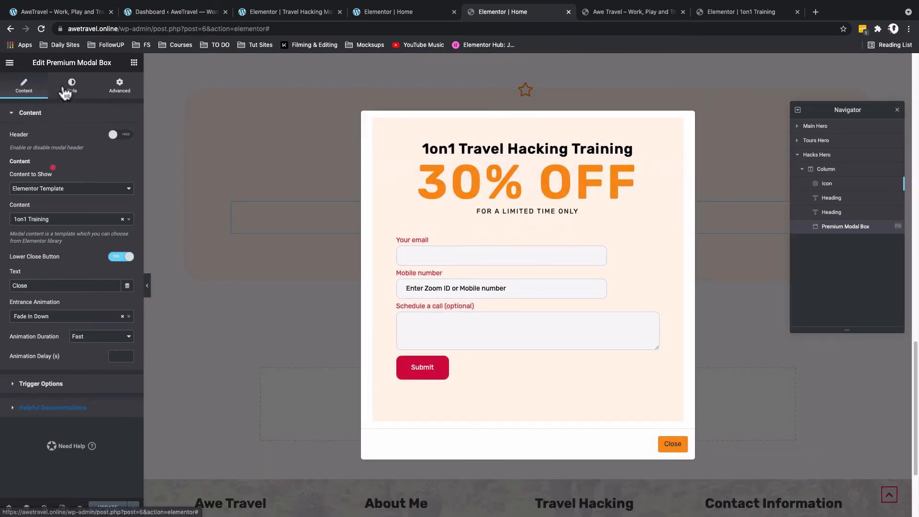
{"action": "left_click", "coordinate": [66, 91]}
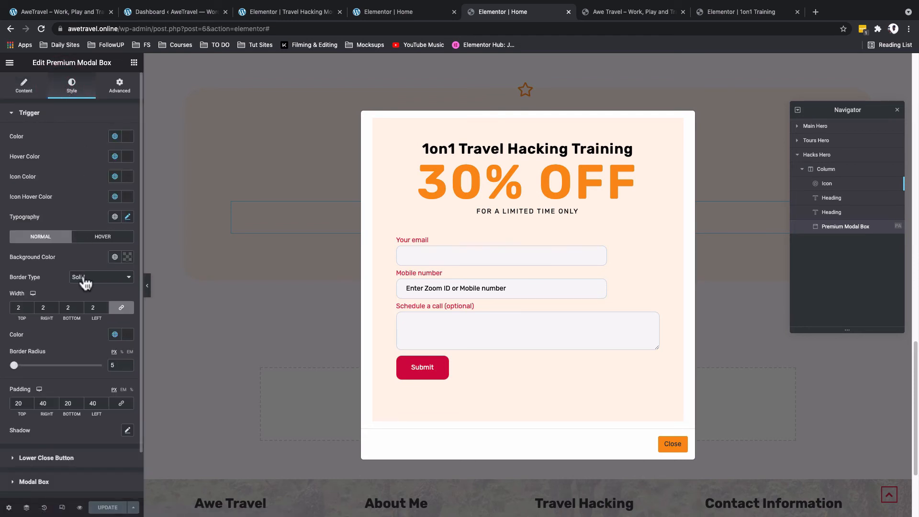
{"action": "scroll", "coordinate": [85, 282], "scroll_direction": "down", "scroll_amount": 1}
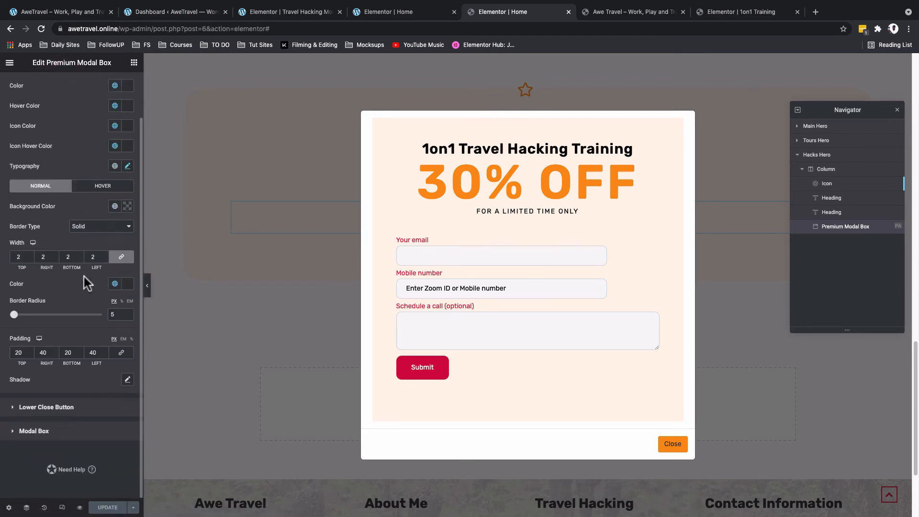
{"action": "left_click", "coordinate": [37, 431]}
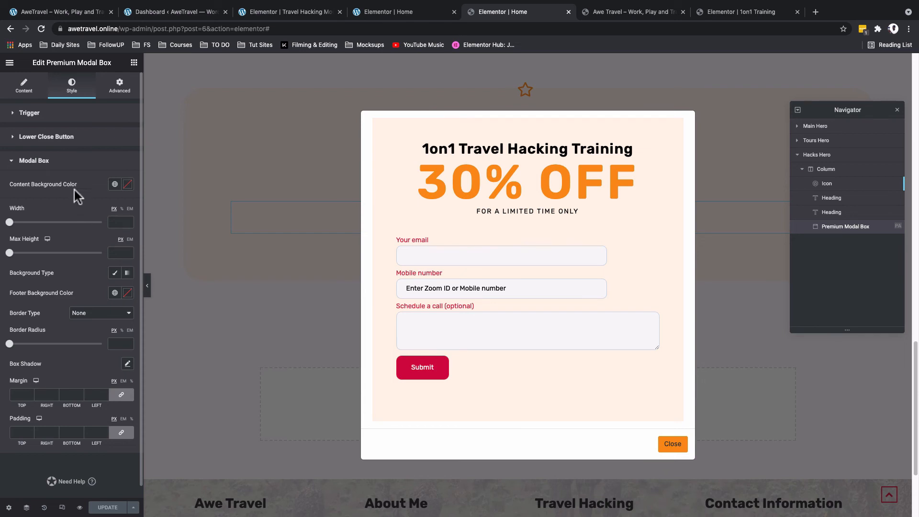
{"action": "left_click", "coordinate": [113, 185]}
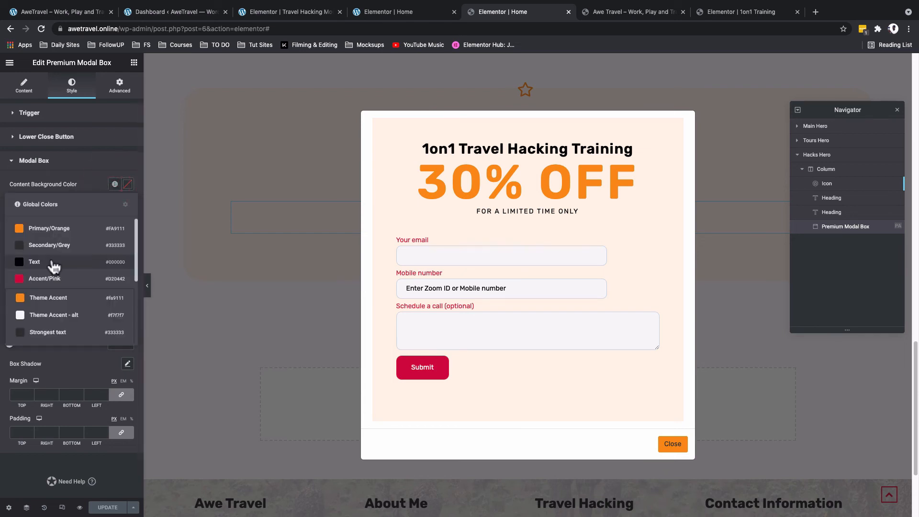
{"action": "left_click", "coordinate": [127, 184]}
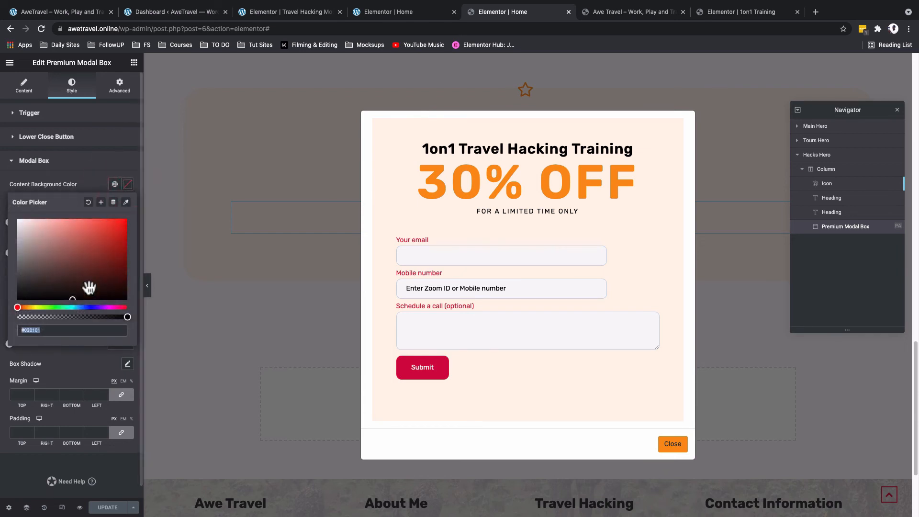
{"action": "left_click", "coordinate": [73, 329]}
{"action": "type", "text": "#FA91111C"}
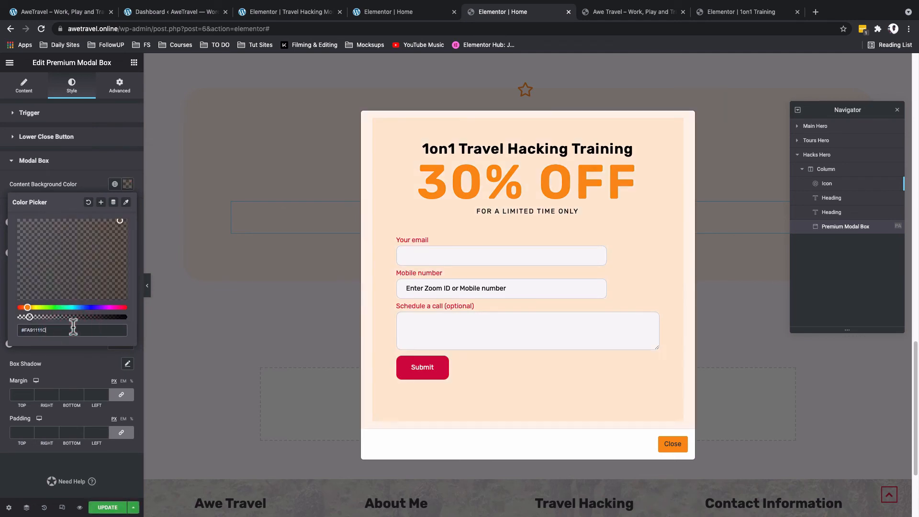
{"action": "left_click", "coordinate": [93, 165]}
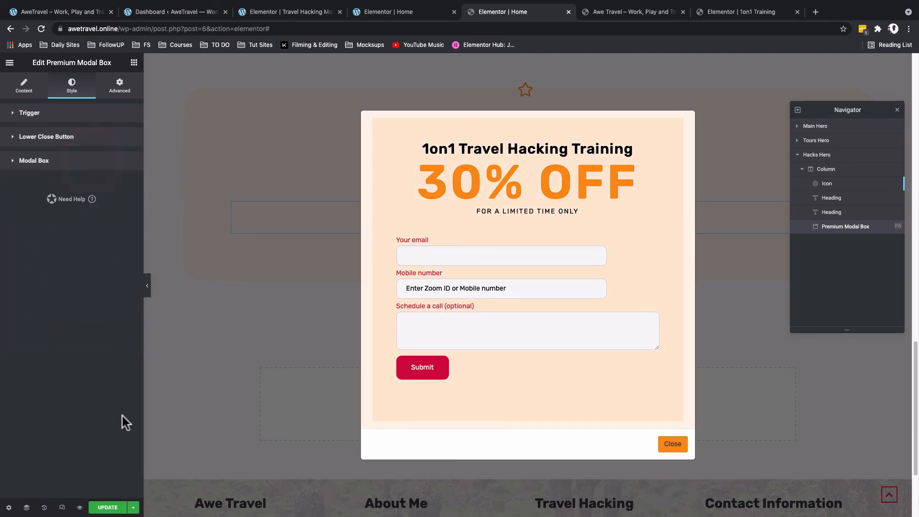
- Update the Home page and open the SIGN UP NOW popup in a fresh preview
{"action": "left_click", "coordinate": [112, 507]}
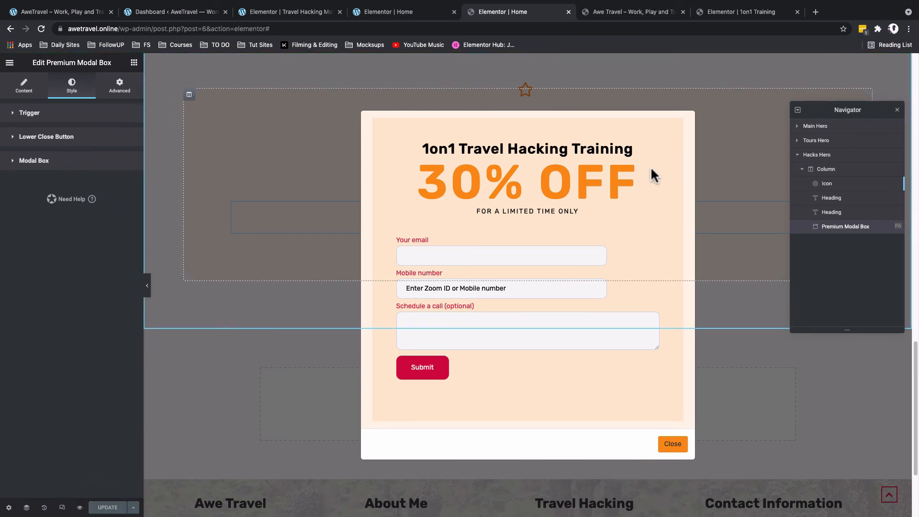
{"action": "left_click", "coordinate": [668, 446]}
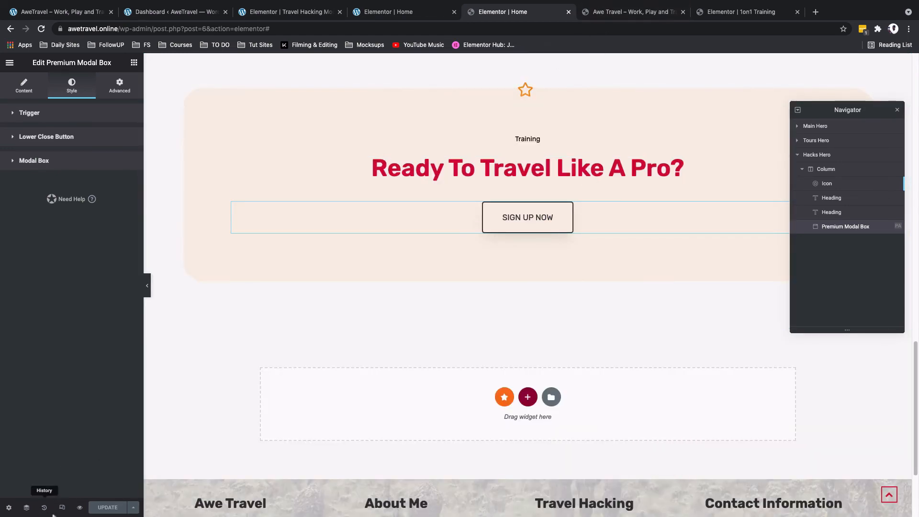
{"action": "left_click", "coordinate": [78, 507]}
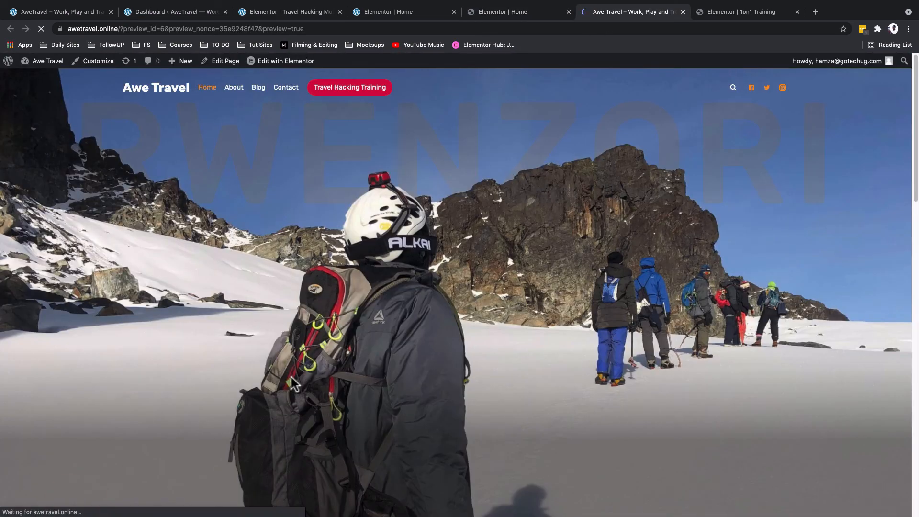
{"action": "scroll", "coordinate": [417, 310], "scroll_direction": "down", "scroll_amount": 15}
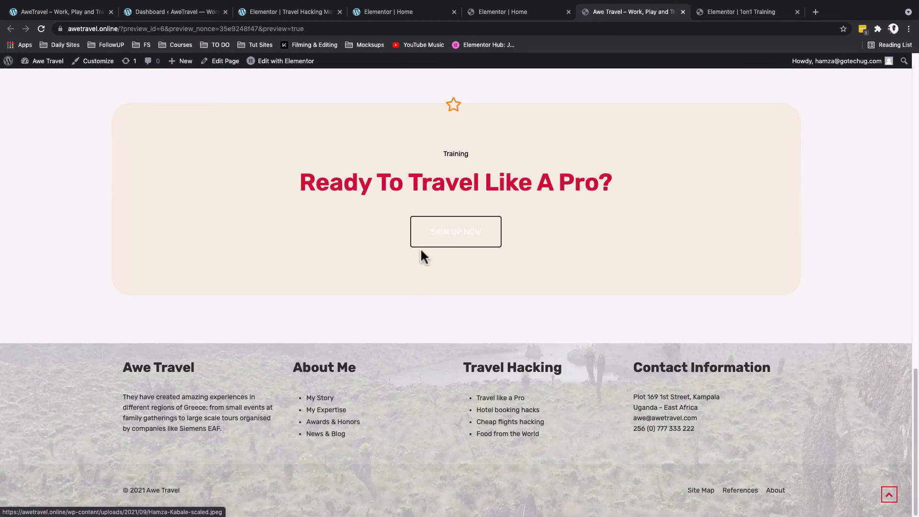
{"action": "left_click", "coordinate": [424, 237]}
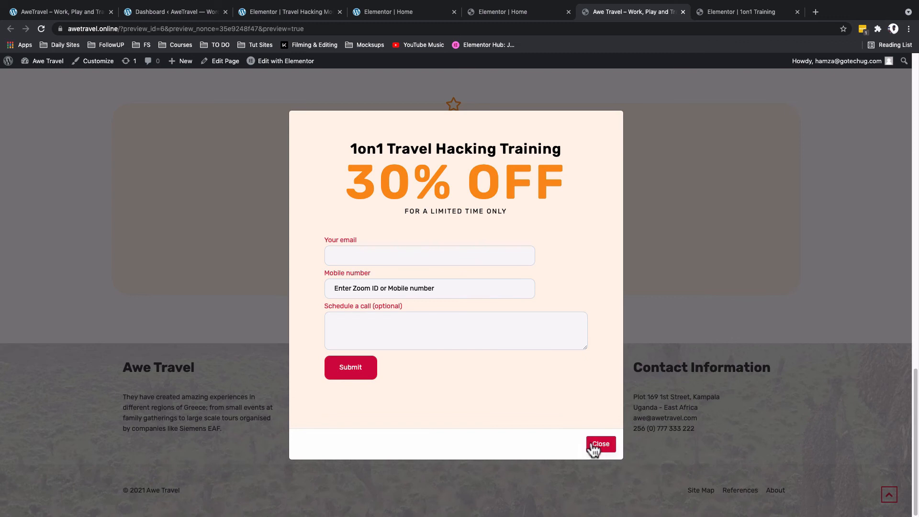
- Make the modal box's lower close button background fully transparent in both the normal and hover states
{"action": "left_click", "coordinate": [499, 19]}
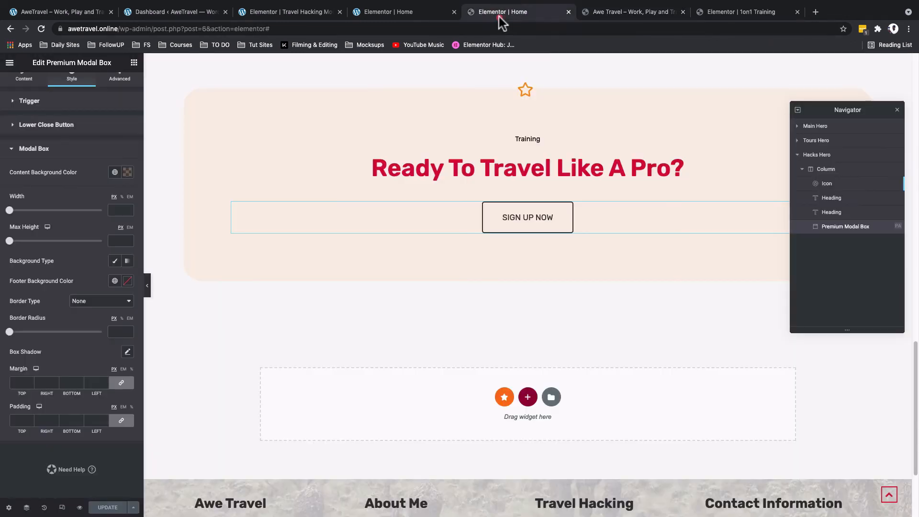
{"action": "left_click", "coordinate": [68, 125]}
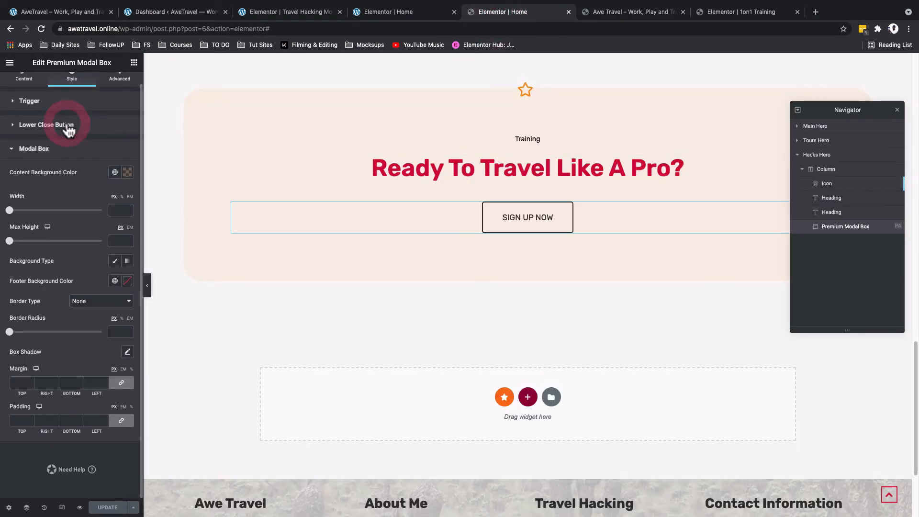
{"action": "left_click", "coordinate": [115, 251]}
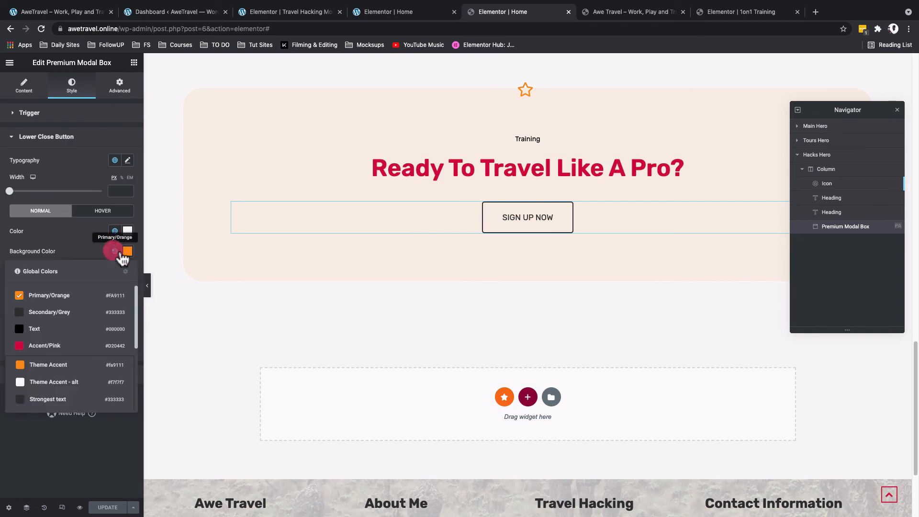
{"action": "left_click", "coordinate": [128, 251]}
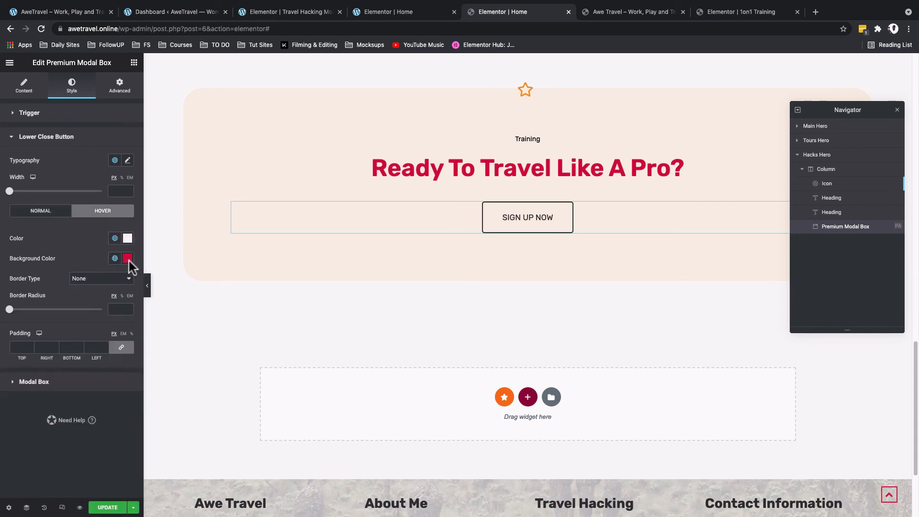
{"action": "left_click", "coordinate": [127, 259]}
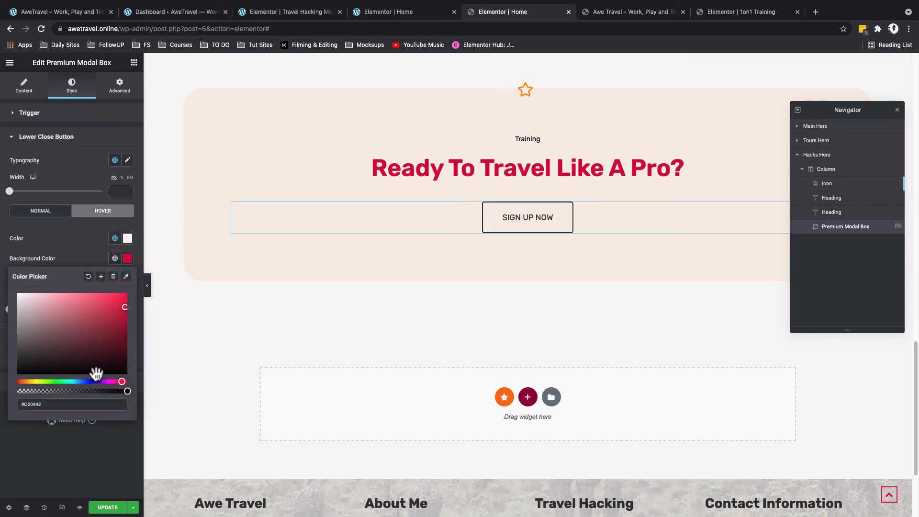
{"action": "left_click_drag", "start_coordinate": [123, 391], "coordinate": [10, 400]}
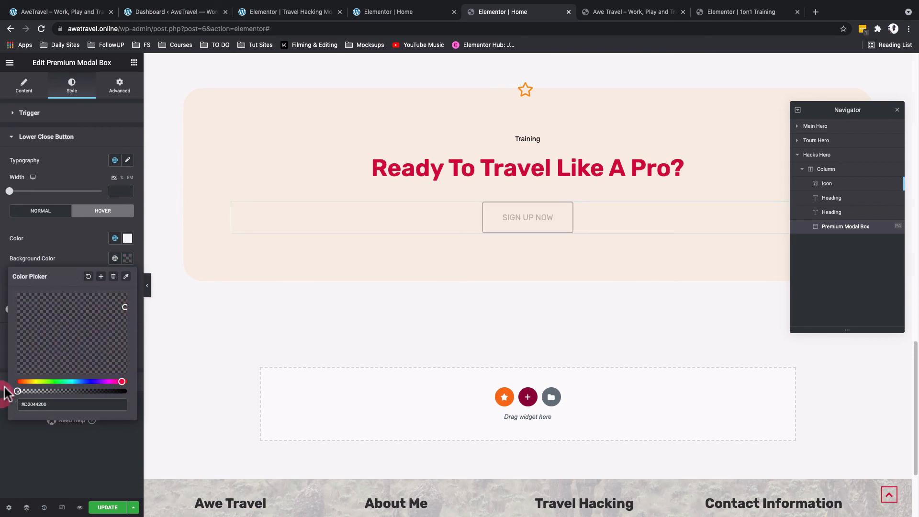
- Set the lower close button's color to the global Text color for hover and normal states, and update the Home page
{"action": "left_click", "coordinate": [106, 237]}
{"action": "left_click", "coordinate": [115, 238]}
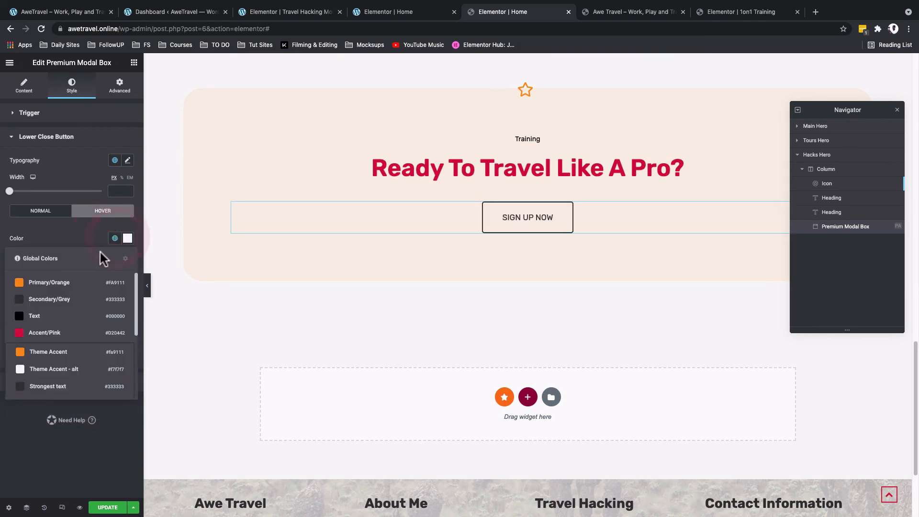
{"action": "left_click", "coordinate": [35, 316]}
{"action": "left_click", "coordinate": [42, 215]}
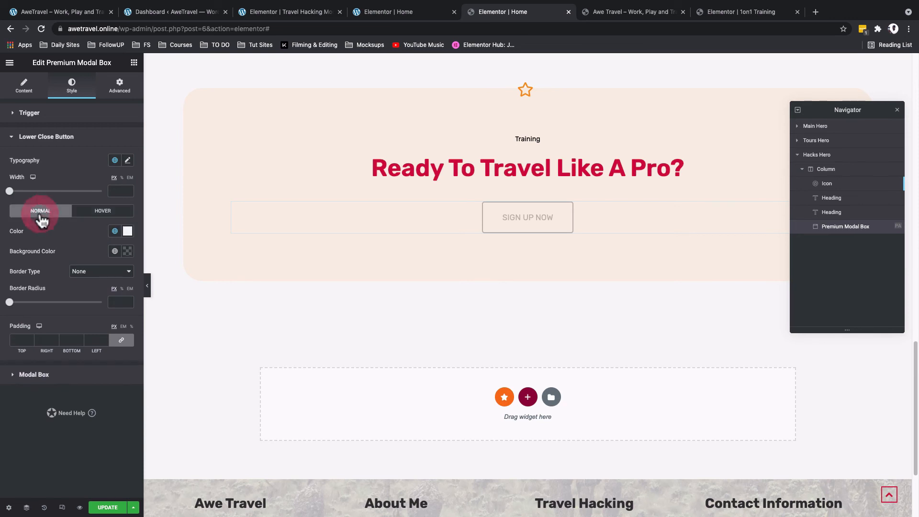
{"action": "left_click", "coordinate": [113, 233]}
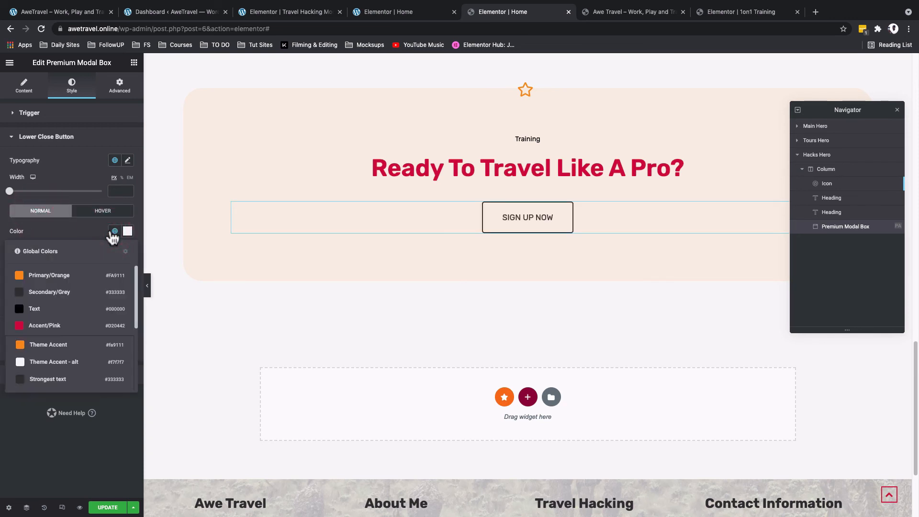
{"action": "left_click", "coordinate": [75, 308]}
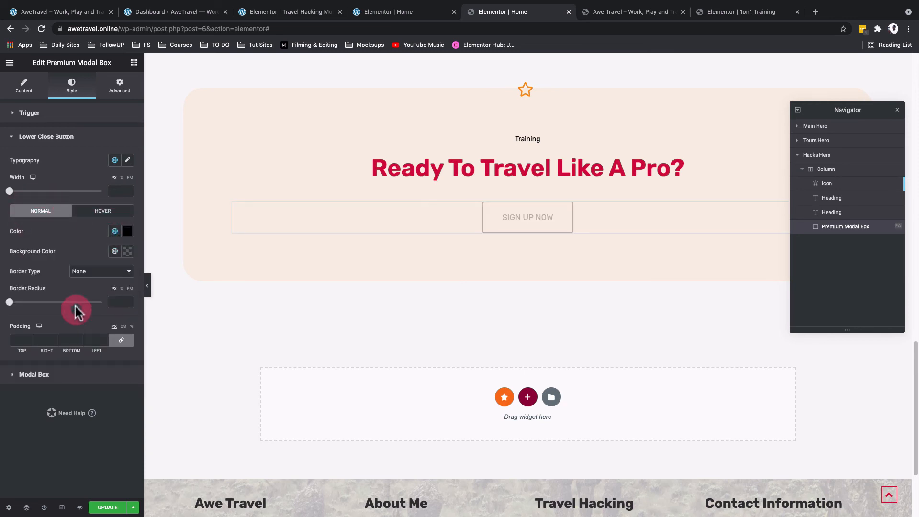
{"action": "left_click", "coordinate": [109, 507]}
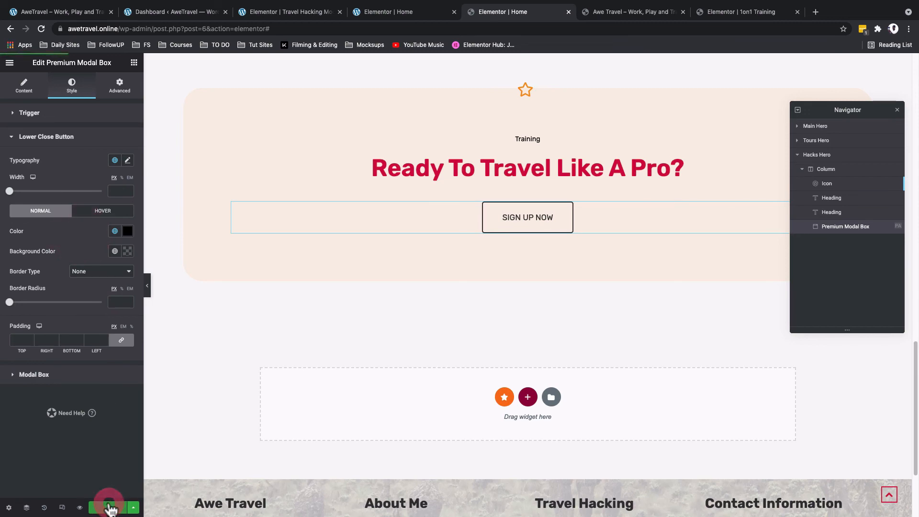
- Test opening and closing the SIGN UP NOW popup in the Home page preview, and load the live awetravel.online page
{"action": "left_click", "coordinate": [621, 15]}
{"action": "scroll", "coordinate": [578, 410], "scroll_direction": "down", "scroll_amount": 20}
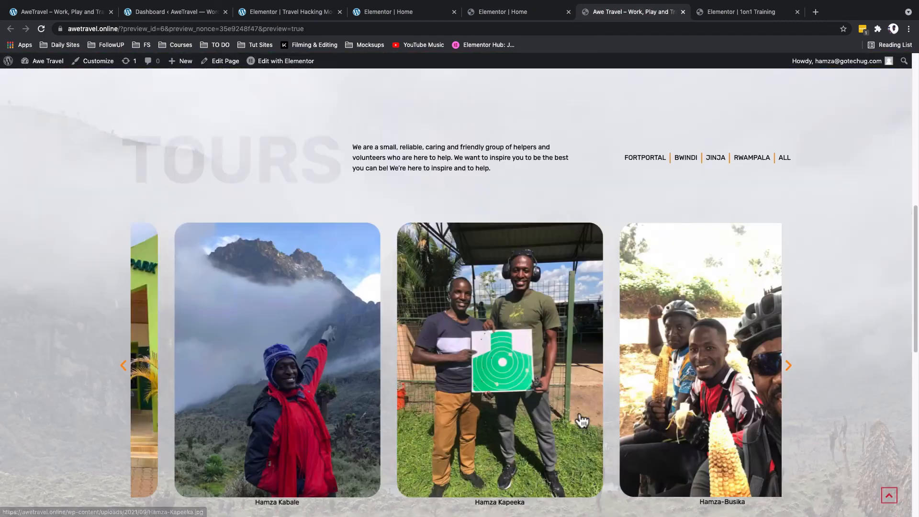
{"action": "left_click", "coordinate": [483, 244]}
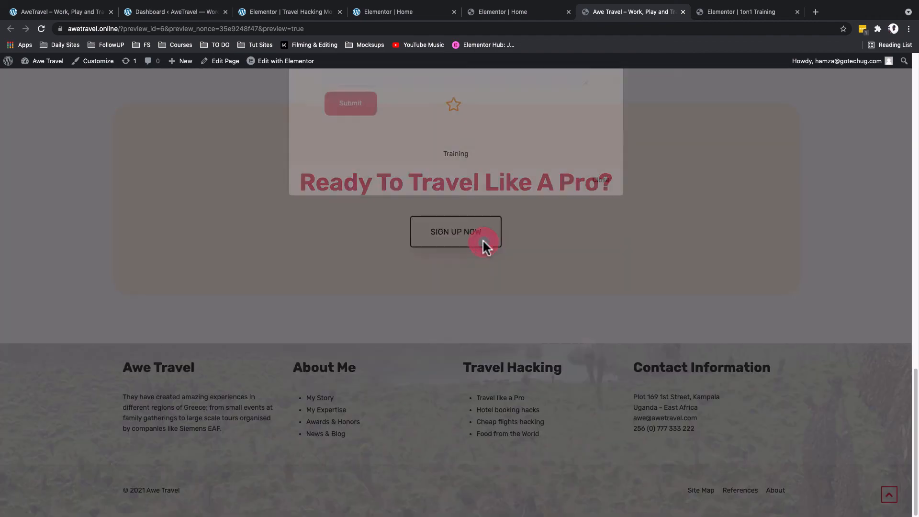
{"action": "left_click", "coordinate": [602, 445]}
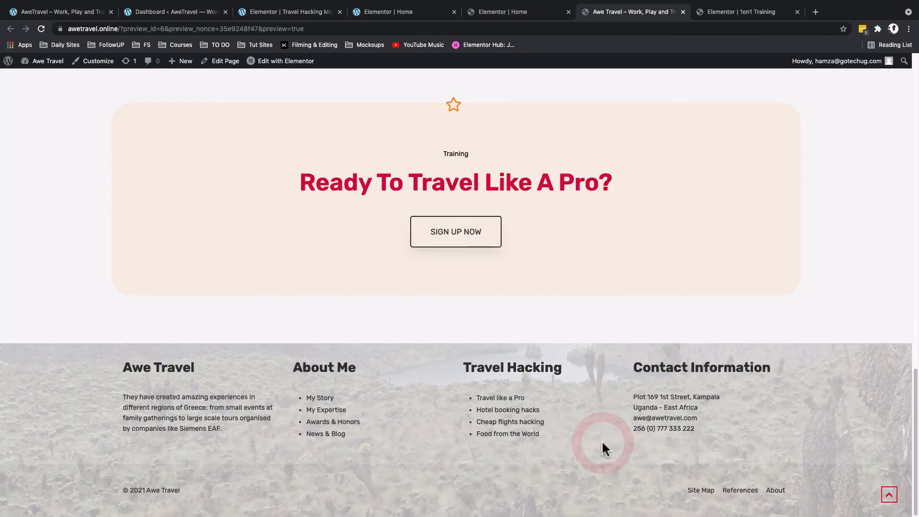
{"action": "left_click", "coordinate": [476, 235]}
{"action": "left_click", "coordinate": [600, 442]}
{"action": "left_click", "coordinate": [48, 61]}
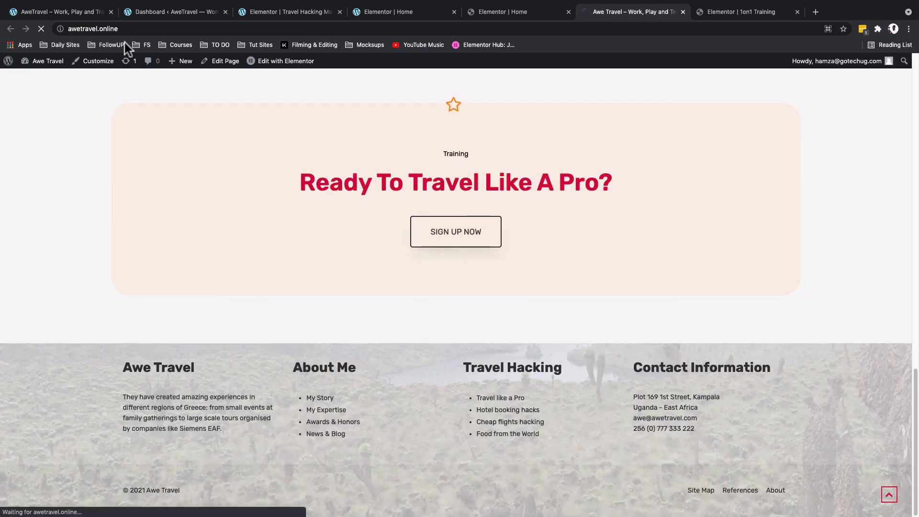
{"action": "key", "text": "End"}
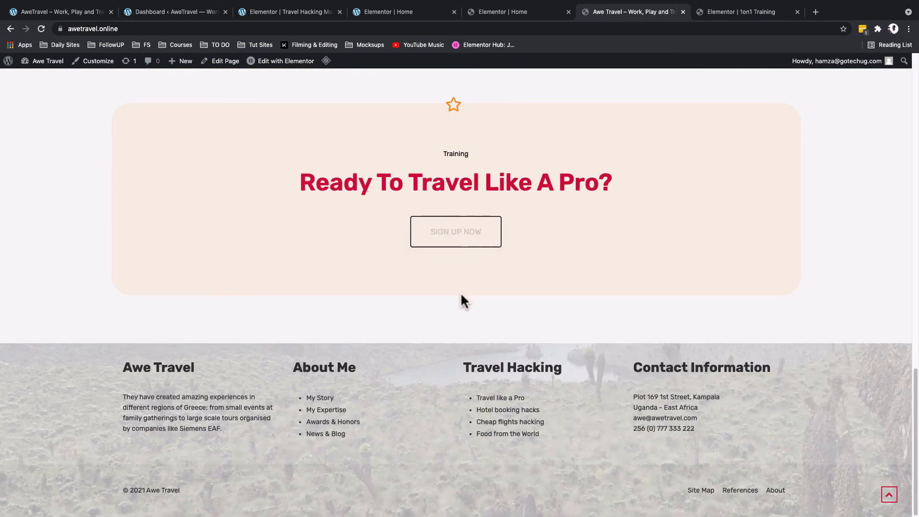
- In the Home page editor, set the SIGN UP NOW trigger's color to the global Secondary/Grey
{"action": "left_click", "coordinate": [499, 13]}
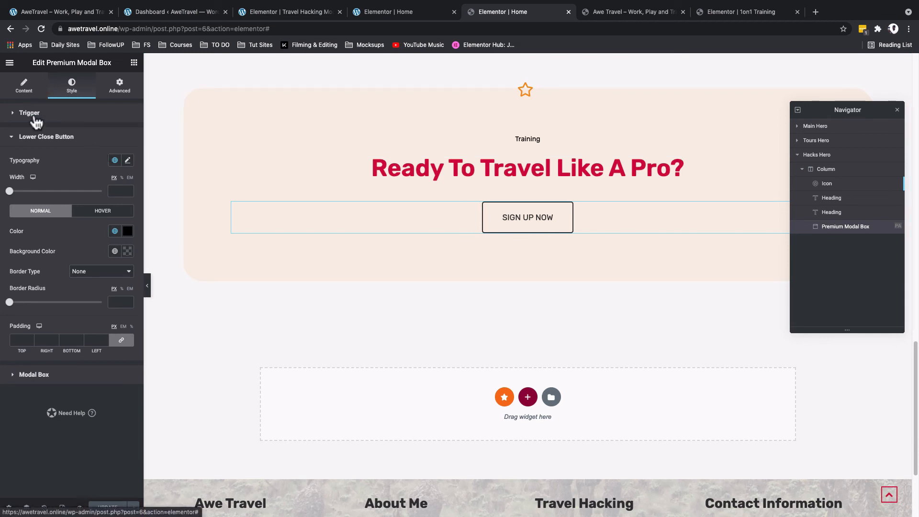
{"action": "left_click", "coordinate": [24, 89]}
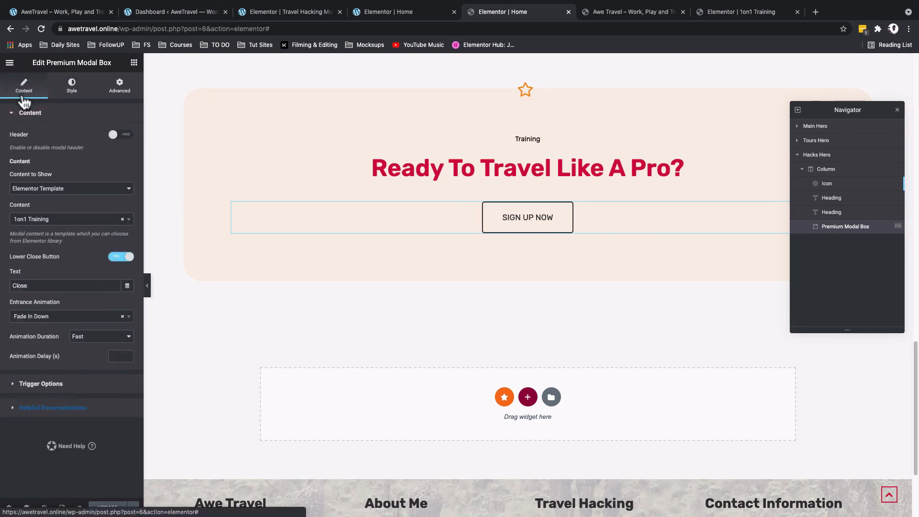
{"action": "left_click", "coordinate": [71, 87]}
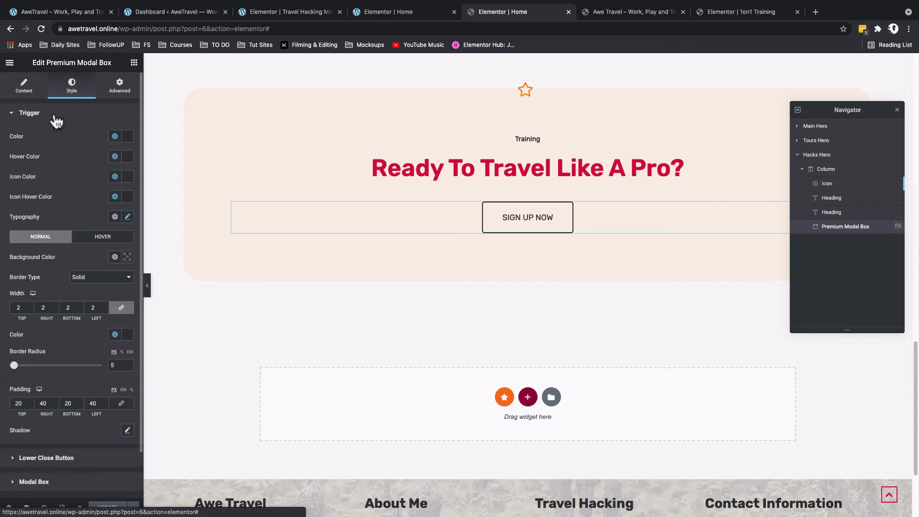
{"action": "left_click", "coordinate": [115, 136]}
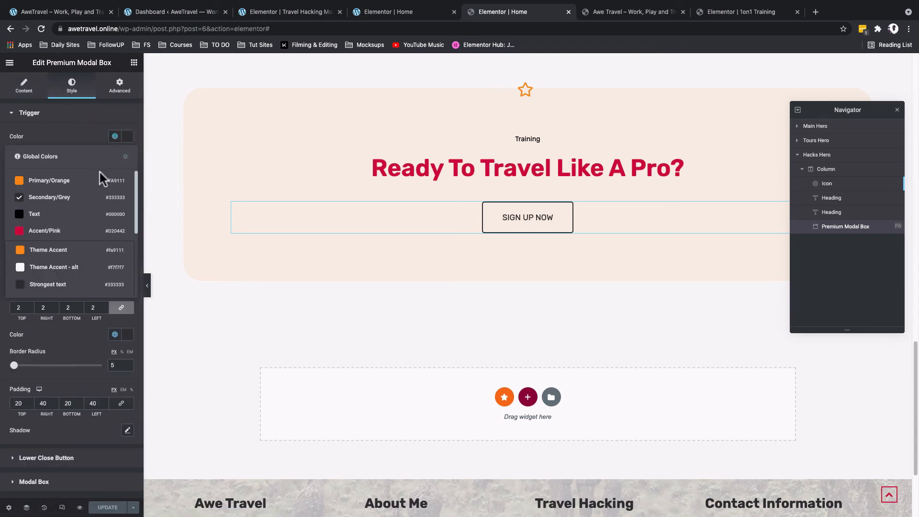
{"action": "left_click", "coordinate": [94, 196]}
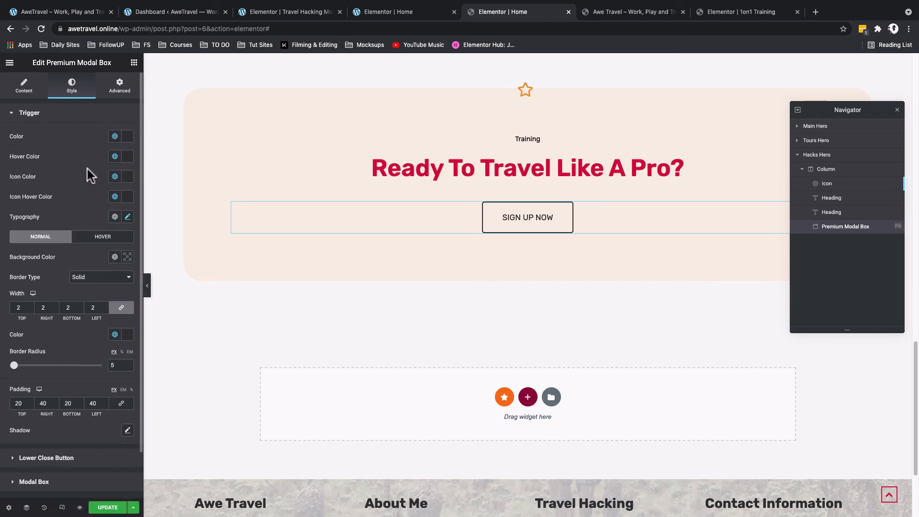
- Set the SIGN UP NOW trigger's hover color to the global Secondary/Grey and update the Home page
{"action": "left_click", "coordinate": [115, 156]}
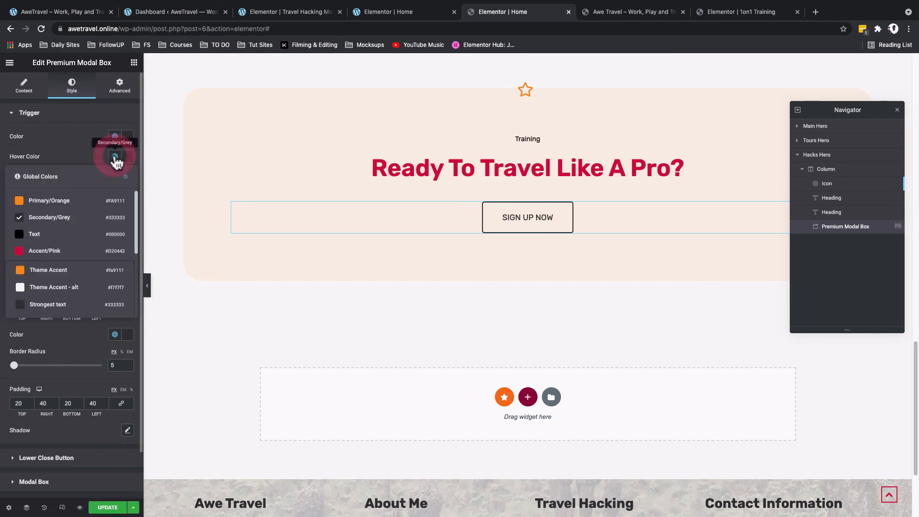
{"action": "left_click", "coordinate": [83, 221]}
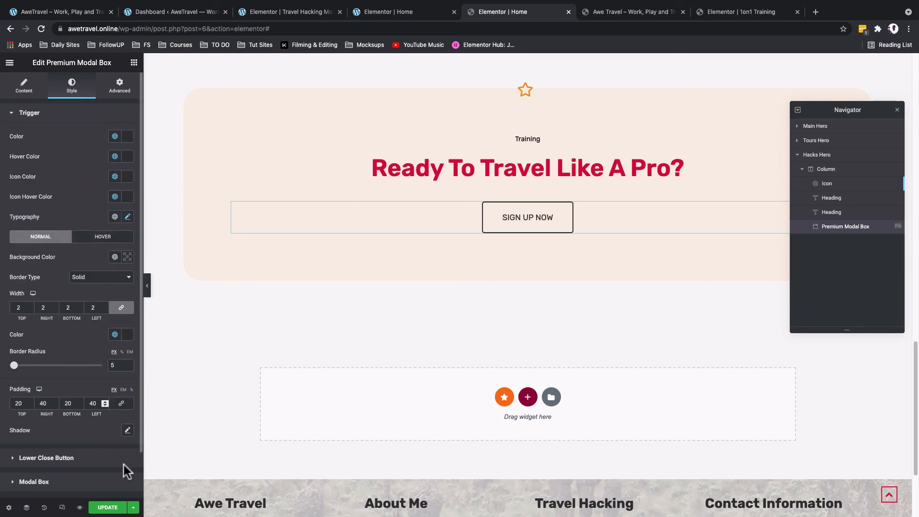
{"action": "left_click", "coordinate": [115, 508]}
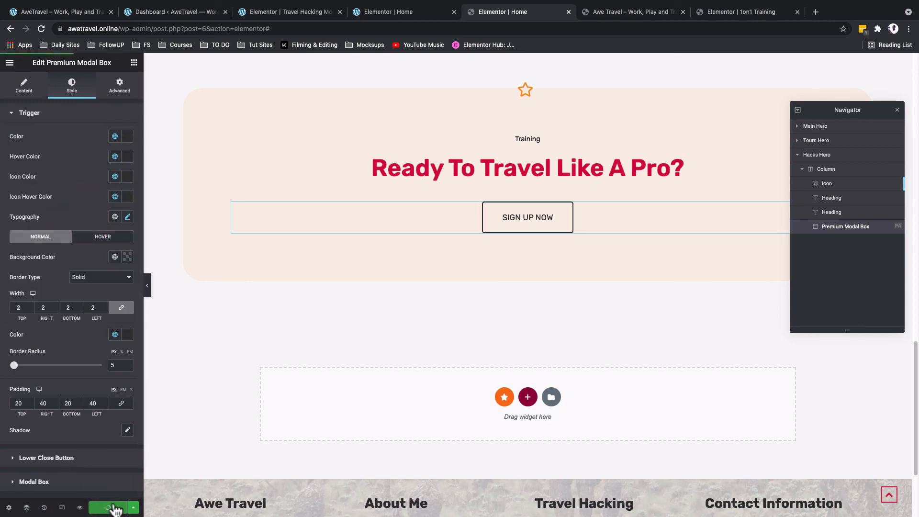
- Reload the Home page preview and test the SIGN UP NOW popup, checking its close button, email and schedule fields, and closing by the overlay
{"action": "left_click", "coordinate": [631, 16]}
{"action": "key", "text": "super+r"}
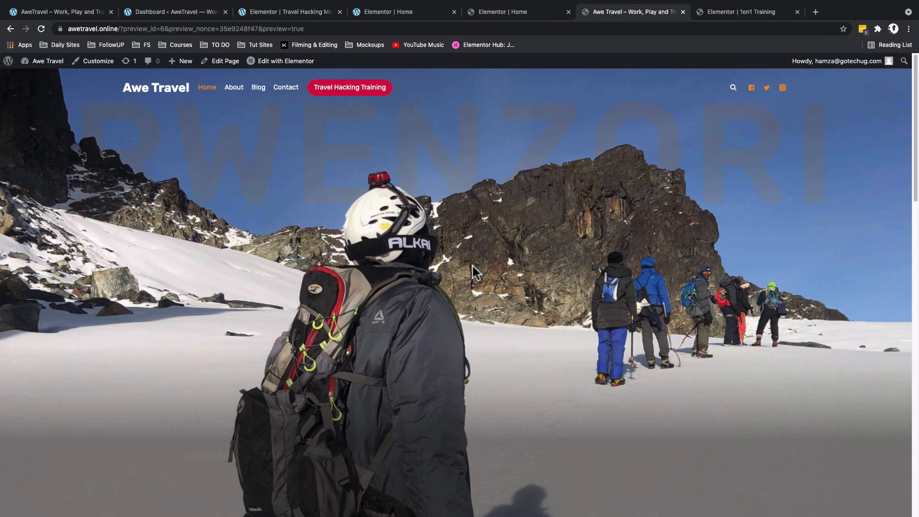
{"action": "scroll", "coordinate": [472, 266], "scroll_direction": "down", "scroll_amount": 20}
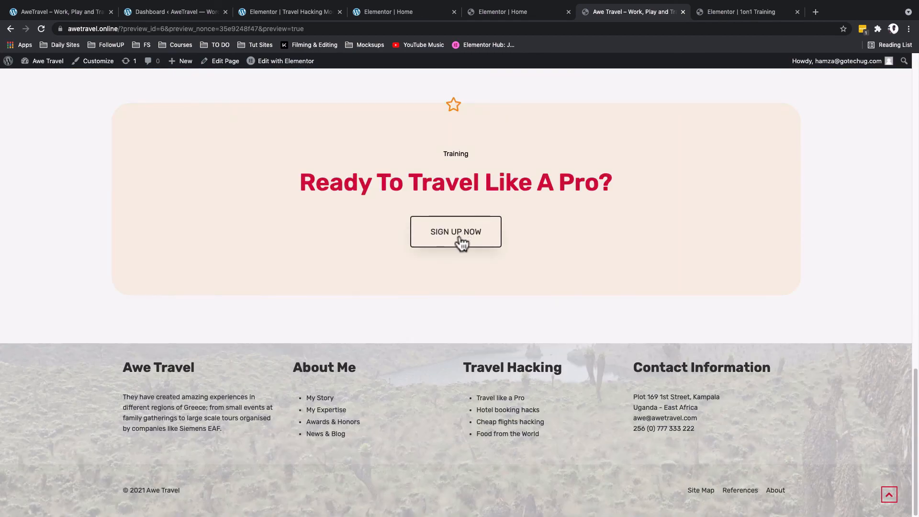
{"action": "left_click", "coordinate": [459, 242]}
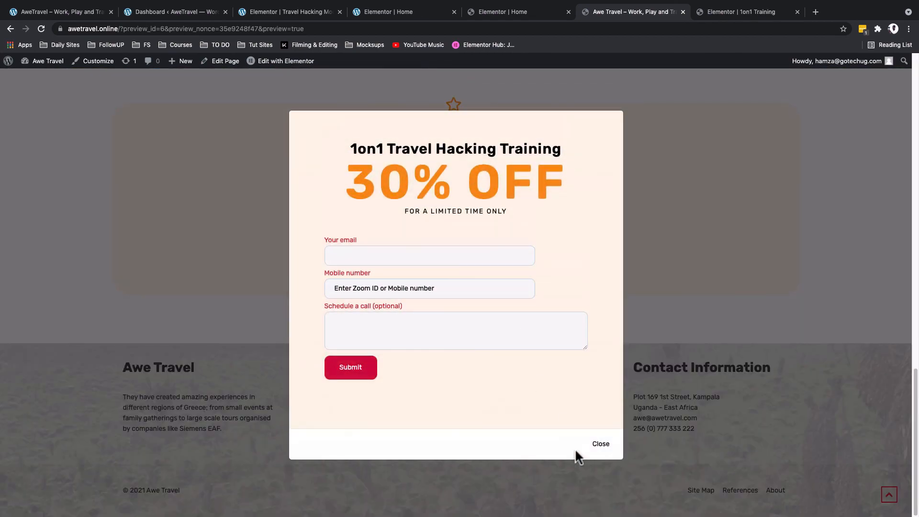
{"action": "left_click", "coordinate": [600, 444]}
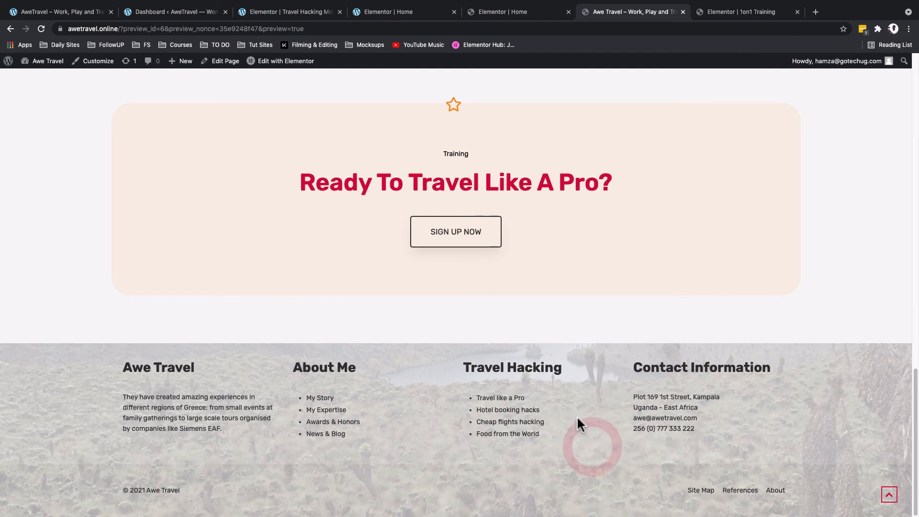
{"action": "left_click", "coordinate": [438, 233]}
{"action": "left_click", "coordinate": [387, 254]}
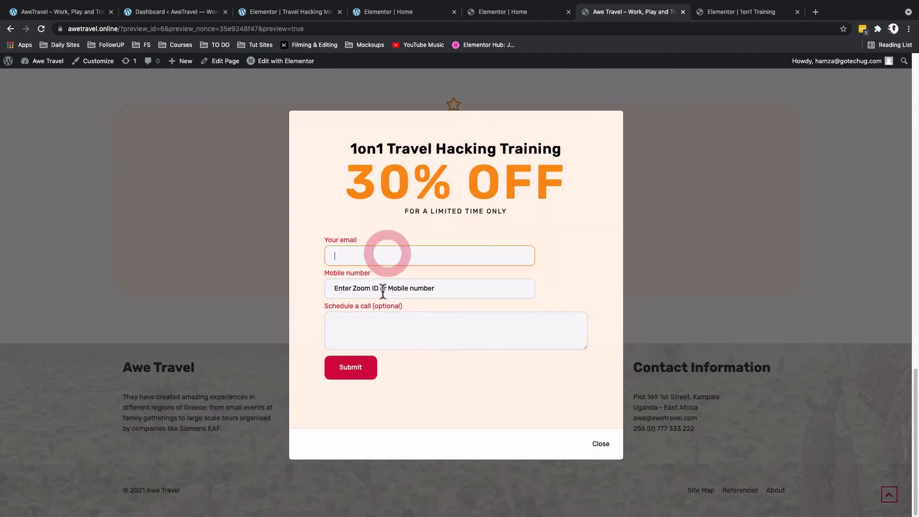
{"action": "left_click", "coordinate": [412, 333]}
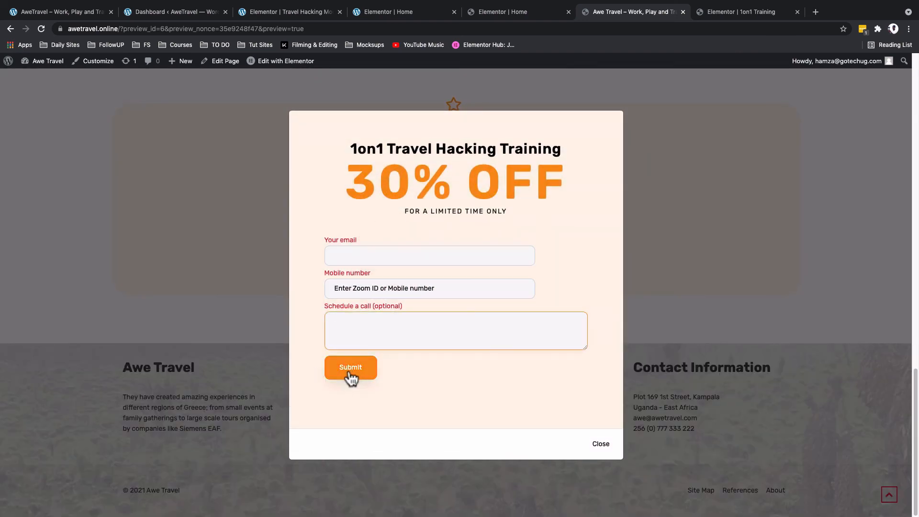
{"action": "left_click", "coordinate": [265, 128]}
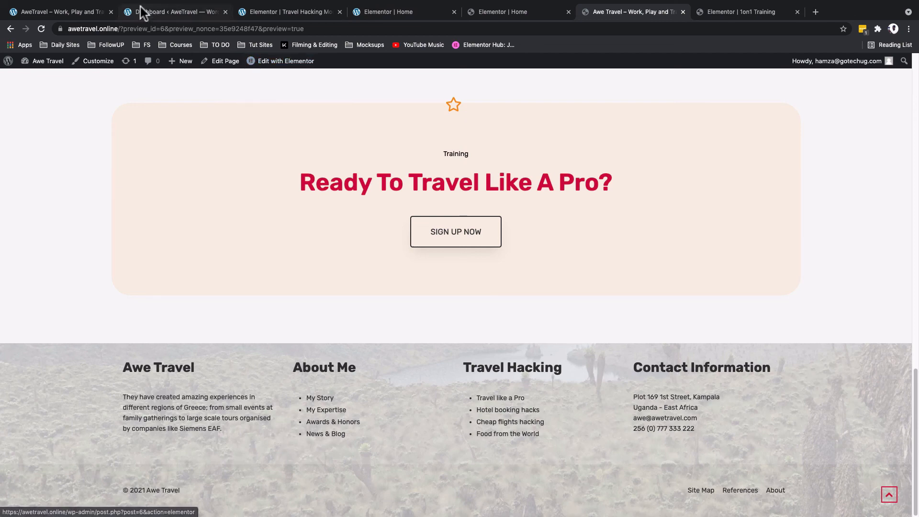
- Compare with the open training popup on the local AweTravel reference site, and close that popup
{"action": "left_click", "coordinate": [82, 11]}
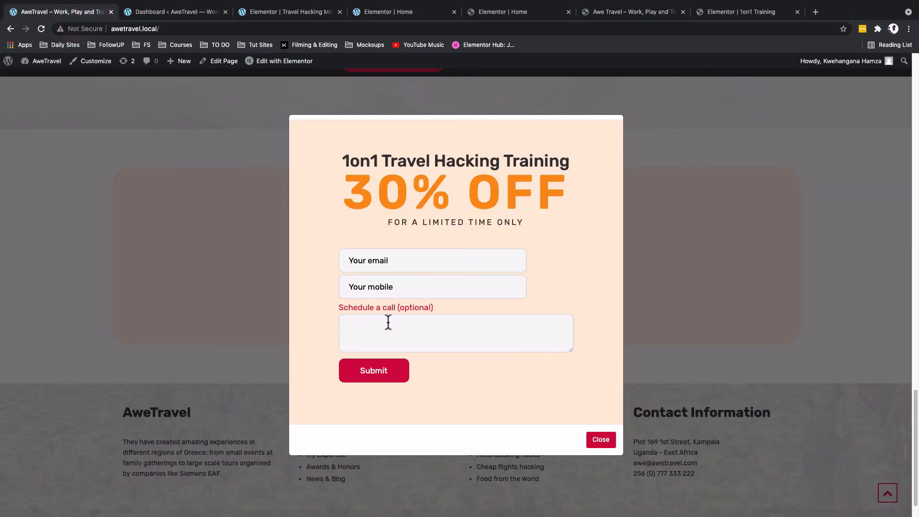
{"action": "left_click", "coordinate": [601, 440]}
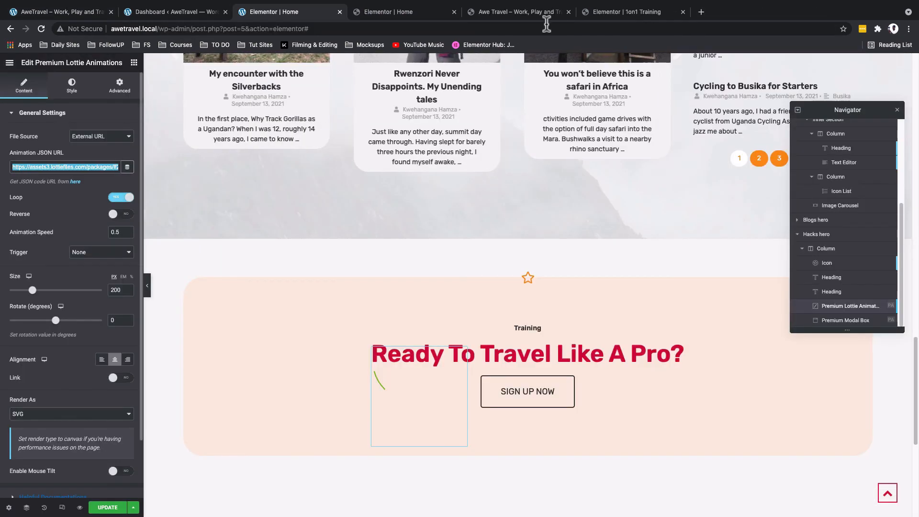
{"action": "left_click", "coordinate": [526, 12]}
- Exit the 1on1 Training template editor to the WordPress dashboard and open the Premium Addons for Elementor settings
{"action": "left_click", "coordinate": [642, 12]}
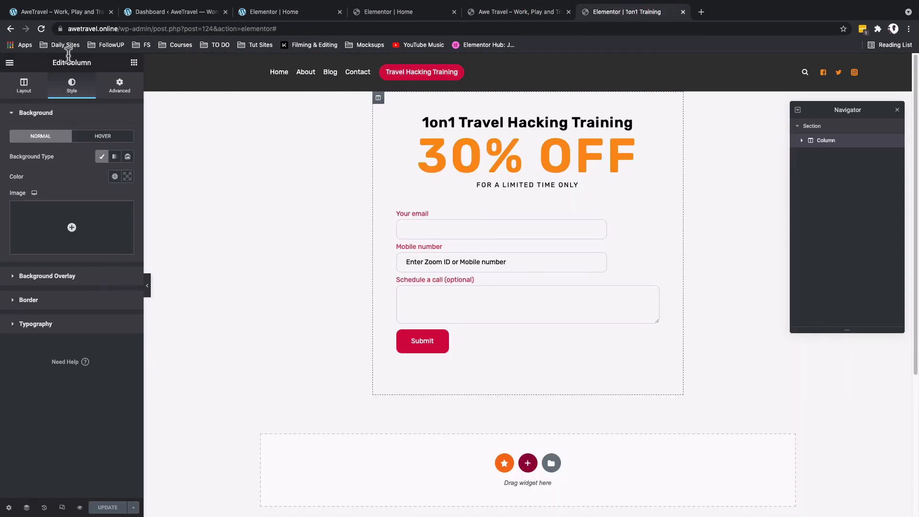
{"action": "left_click", "coordinate": [11, 65]}
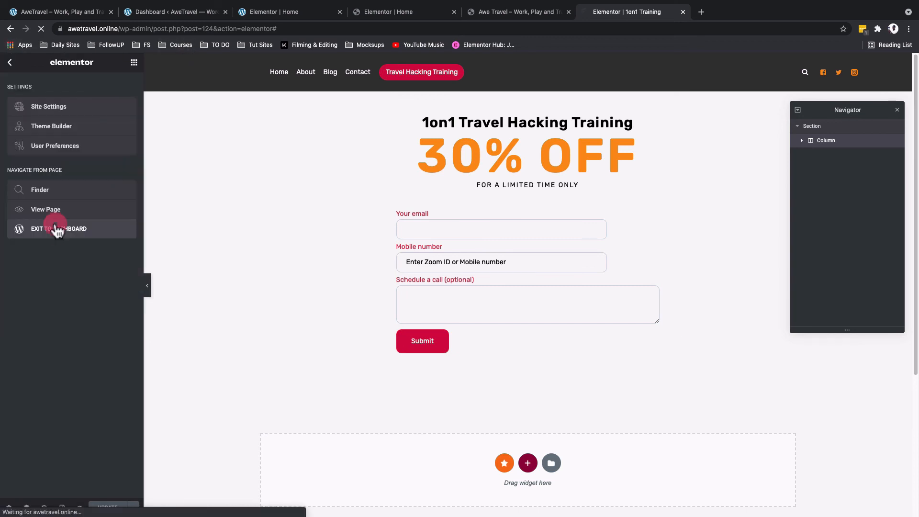
{"action": "left_click", "coordinate": [54, 229]}
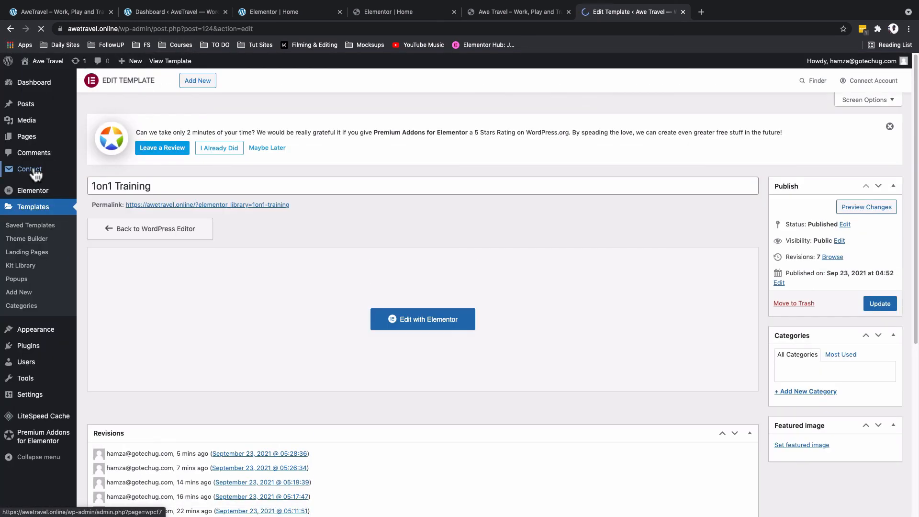
{"action": "left_click", "coordinate": [22, 437]}
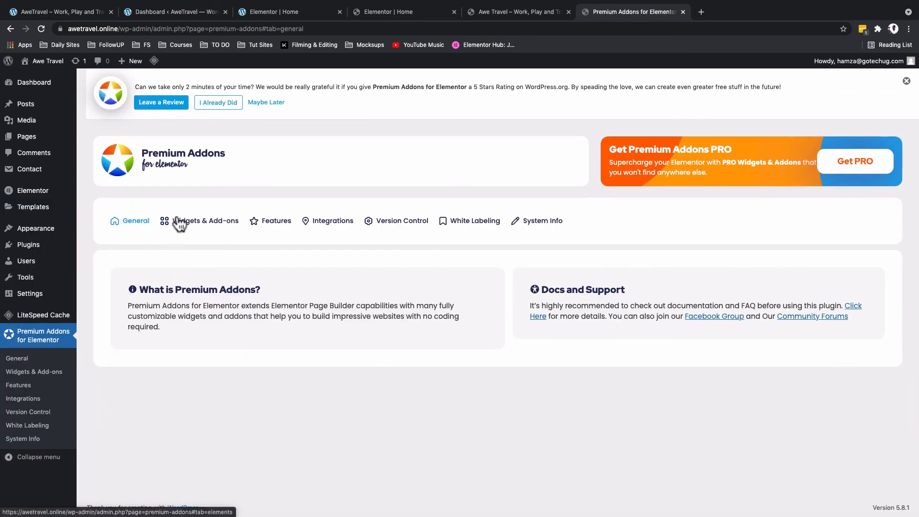
- Enable the Lottie Animations widget among the Premium Addons Widgets & Add-ons
{"action": "left_click", "coordinate": [179, 221]}
{"action": "scroll", "coordinate": [273, 287], "scroll_direction": "down", "scroll_amount": 1}
{"action": "scroll", "coordinate": [277, 301], "scroll_direction": "down", "scroll_amount": 2}
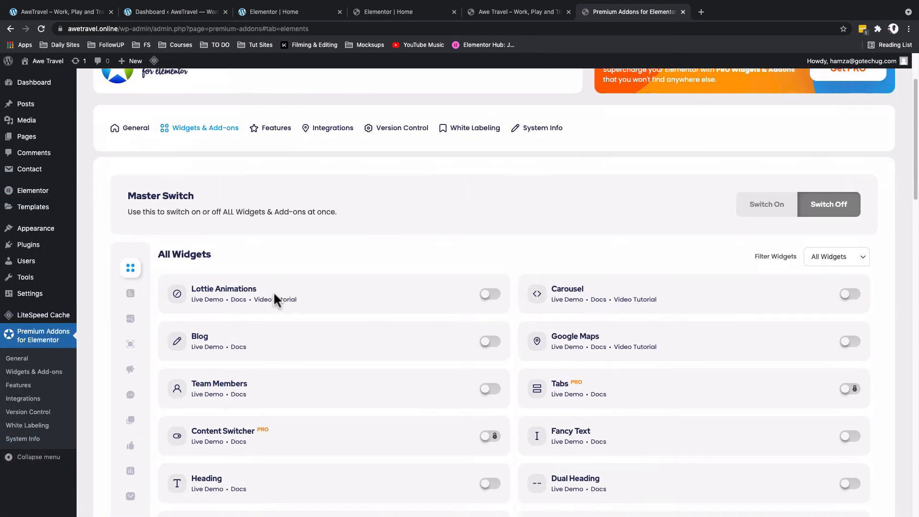
{"action": "left_click", "coordinate": [496, 294]}
{"action": "scroll", "coordinate": [488, 341], "scroll_direction": "up", "scroll_amount": 3}
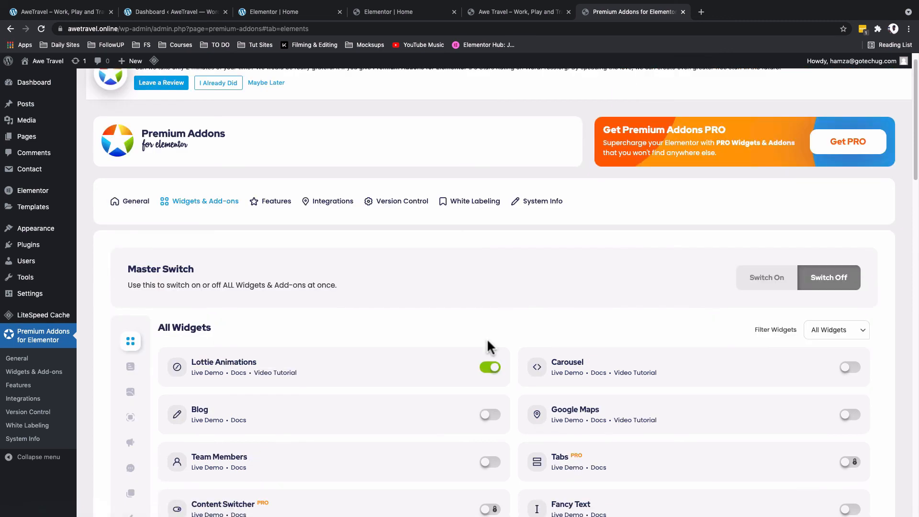
- Reload the awetravel.online Home editor, search the widgets for "lott", and add Premium Lottie Animations below the SIGN UP NOW button
{"action": "left_click", "coordinate": [384, 13]}
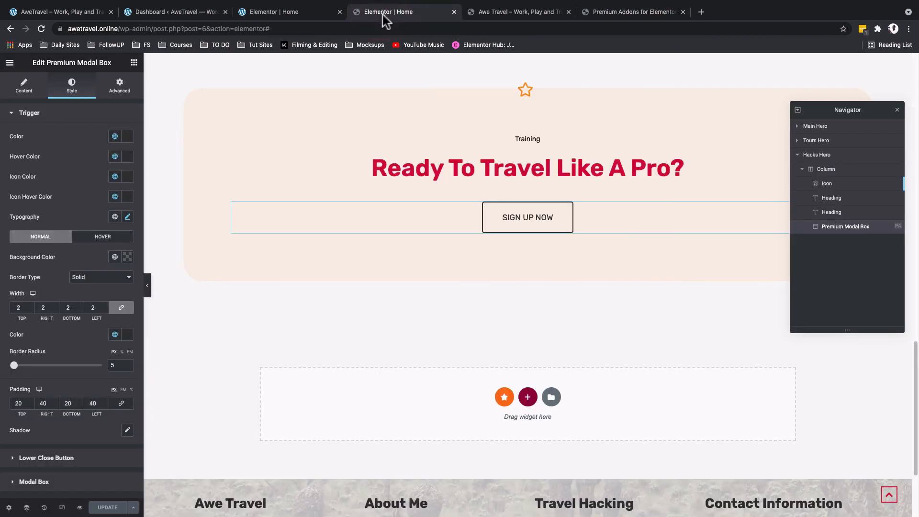
{"action": "left_click", "coordinate": [41, 30]}
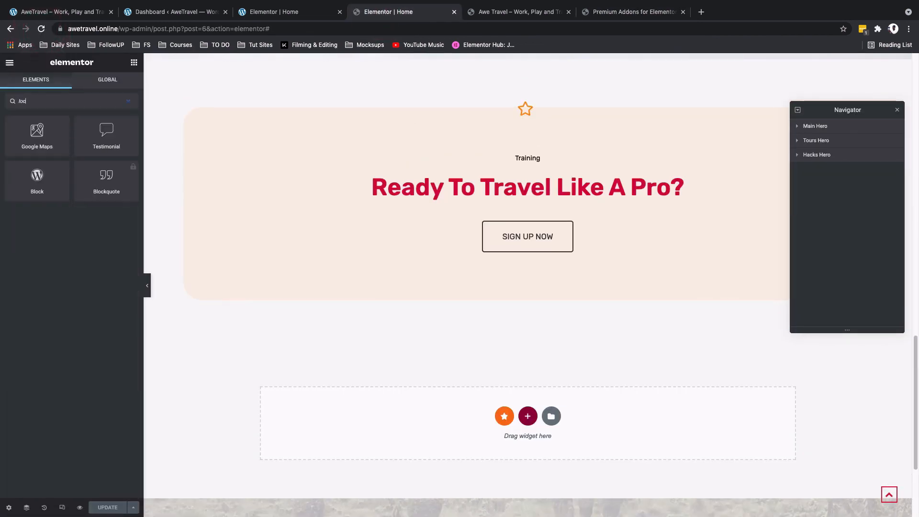
{"action": "key", "text": "BackSpace"}
{"action": "type", "text": "tt"}
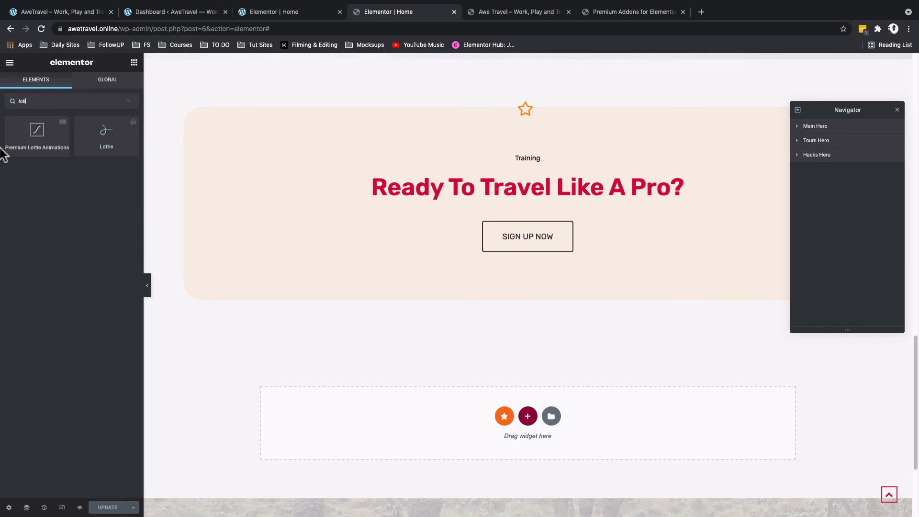
{"action": "left_click_drag", "start_coordinate": [35, 134], "coordinate": [395, 254]}
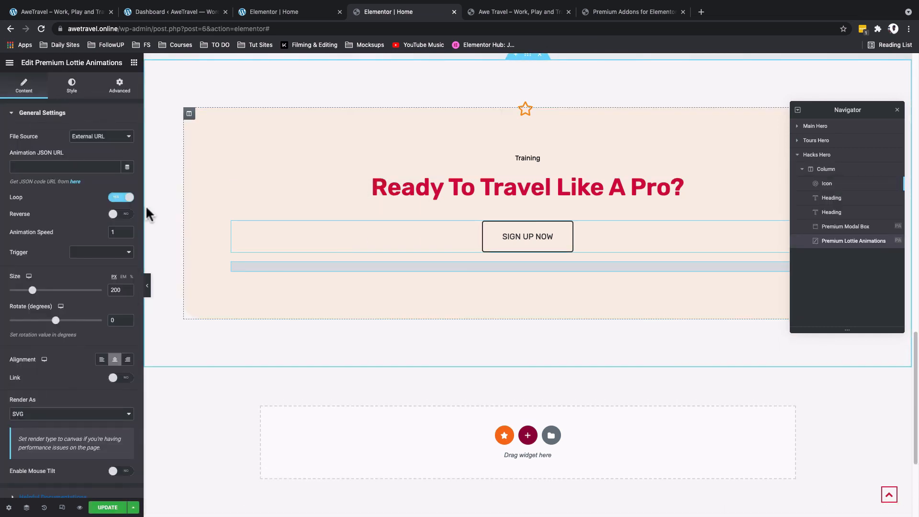
{"action": "left_click", "coordinate": [78, 138]}
{"action": "left_click", "coordinate": [78, 139]}
{"action": "left_click", "coordinate": [51, 166]}
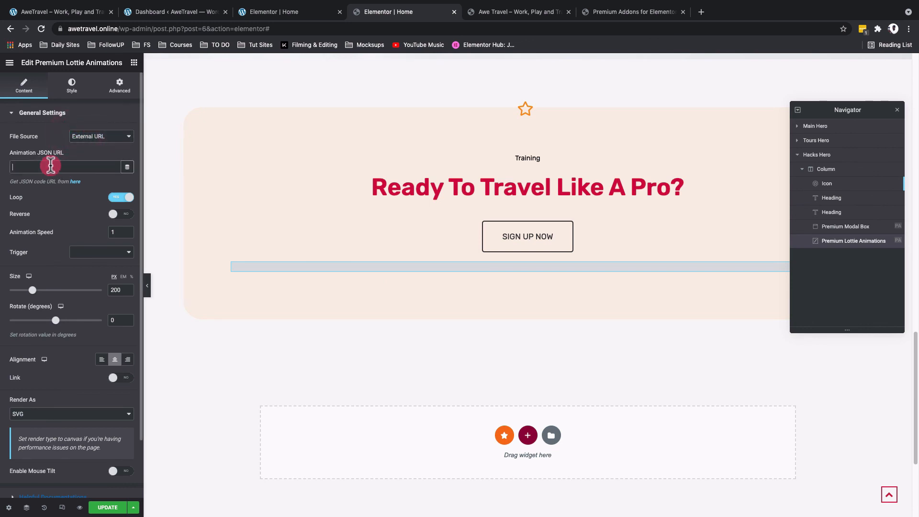
{"action": "key", "text": "ctrl+v"}
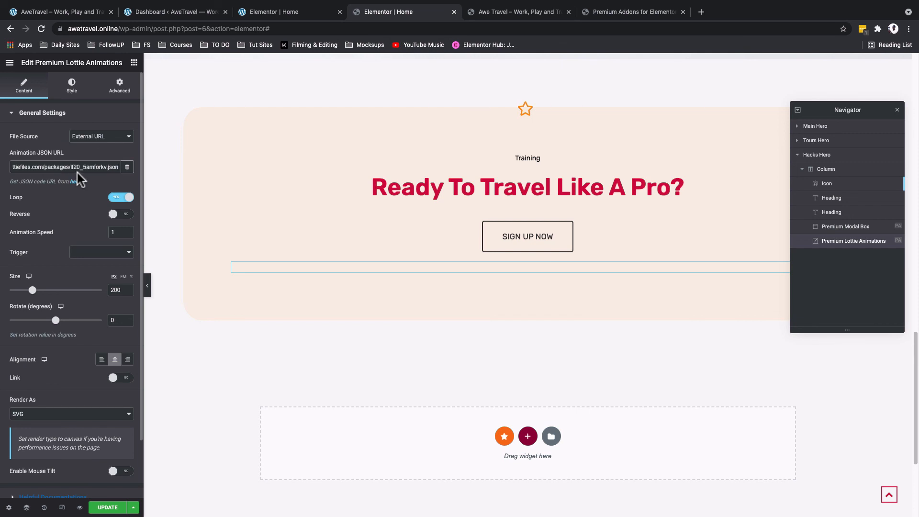
- Open lottiefiles.com in a new browser tab and look through its homepage and free animations
{"action": "left_click", "coordinate": [704, 14]}
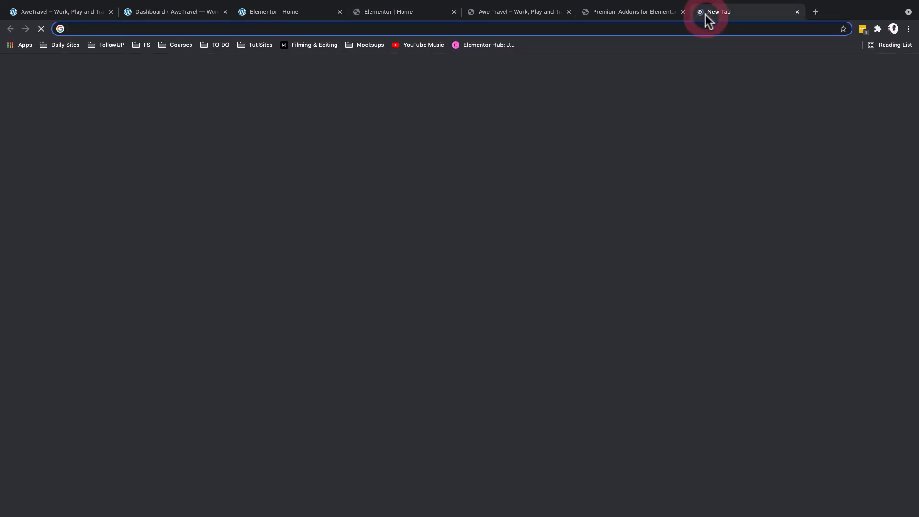
{"action": "type", "text": "f"}
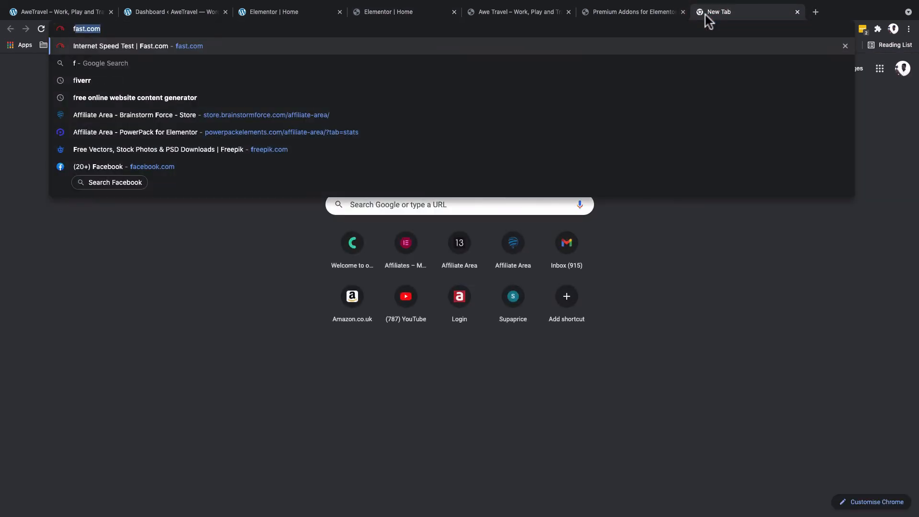
{"action": "key", "text": "BackSpace"}
{"action": "key", "text": "BackSpace"}
{"action": "type", "text": "lottiefile"}
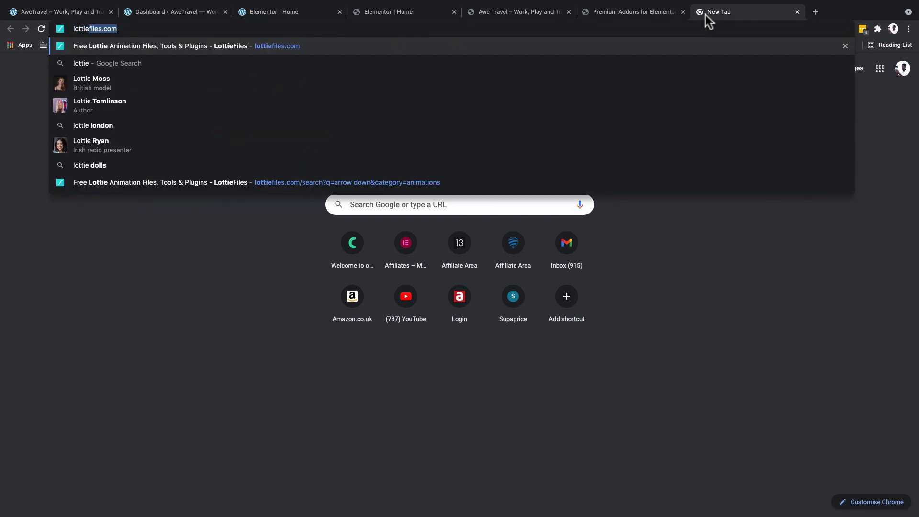
{"action": "key", "text": "Return"}
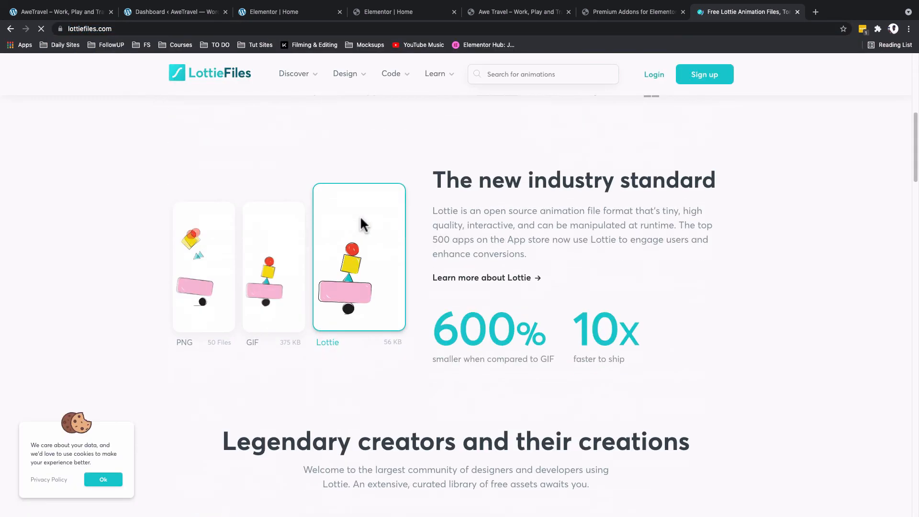
{"action": "scroll", "coordinate": [361, 219], "scroll_direction": "down", "scroll_amount": 3}
{"action": "scroll", "coordinate": [360, 215], "scroll_direction": "down", "scroll_amount": 7}
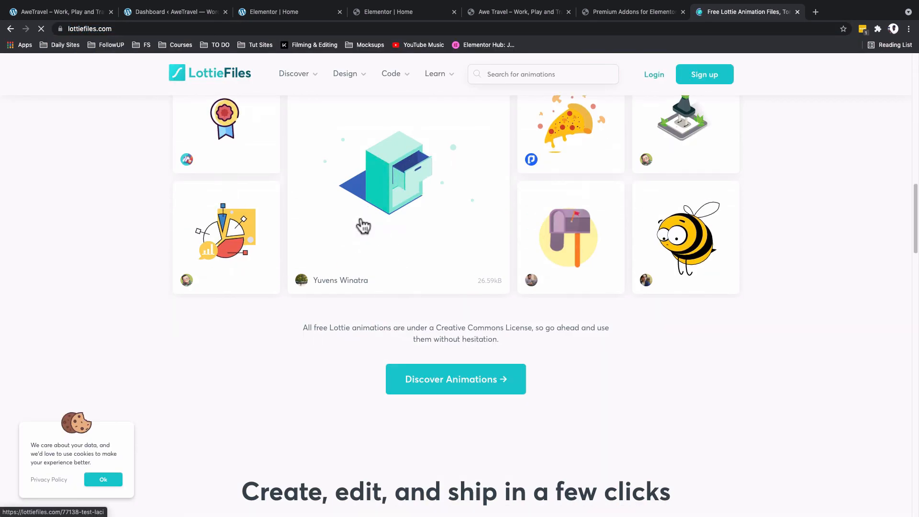
{"action": "scroll", "coordinate": [363, 225], "scroll_direction": "down", "scroll_amount": 10}
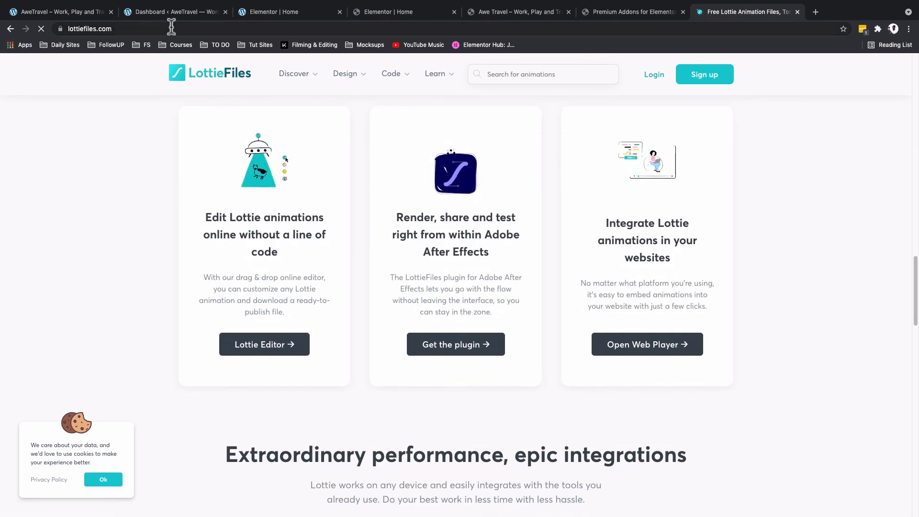
- Compare the local Home editor's Lottie arrow, then set the awetravel.online Lottie widget's positioning width to Inline (auto)
{"action": "left_click", "coordinate": [277, 16]}
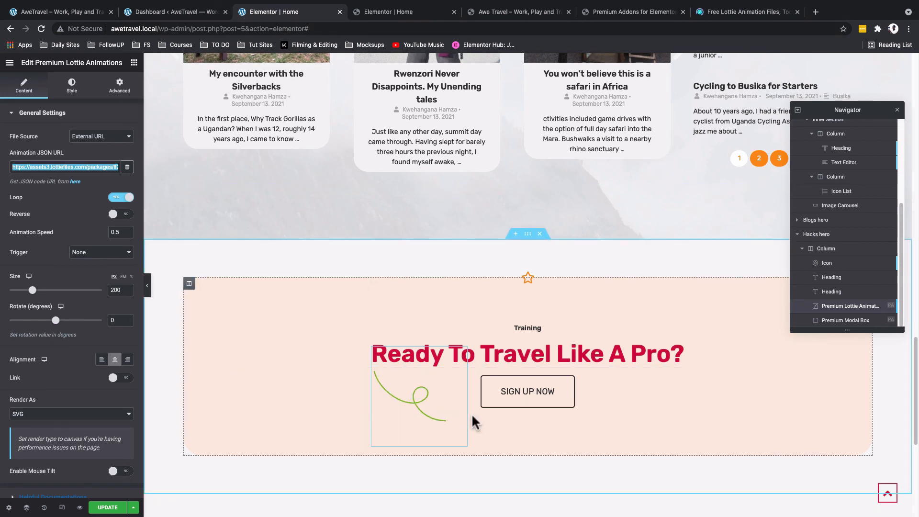
{"action": "left_click", "coordinate": [424, 13]}
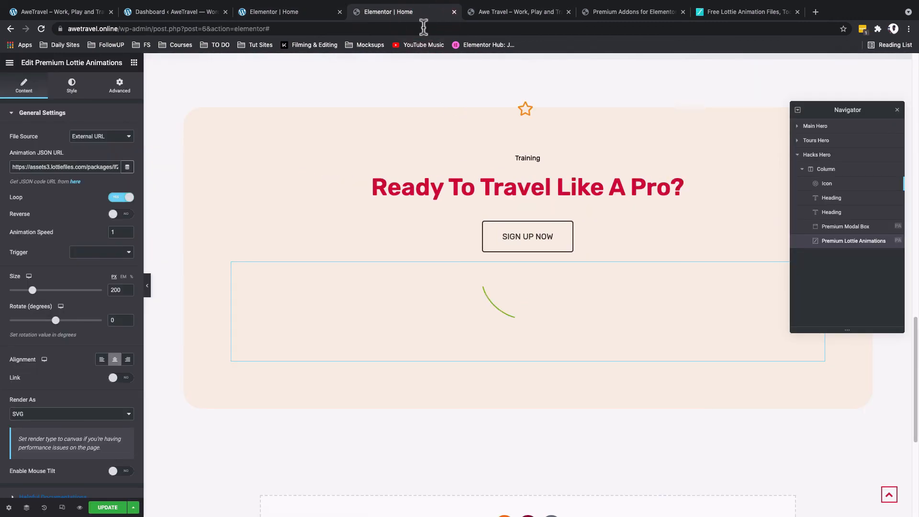
{"action": "left_click", "coordinate": [617, 276]}
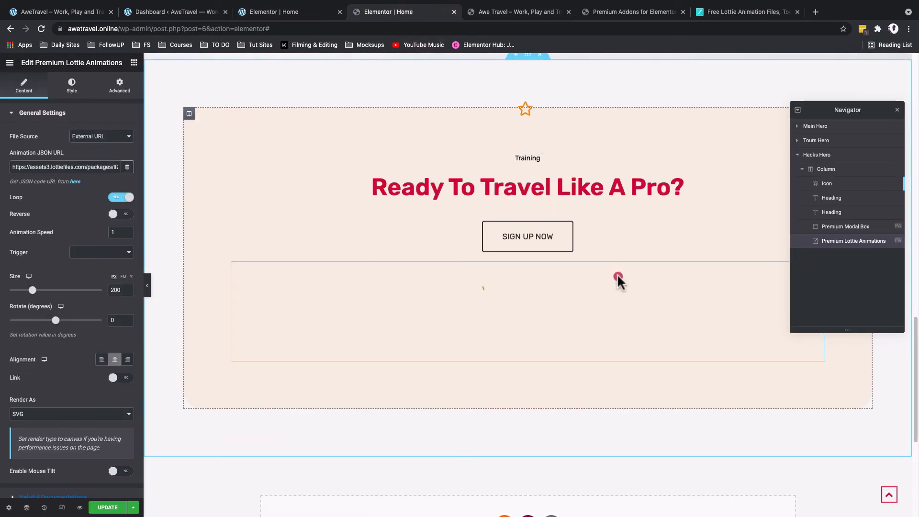
{"action": "left_click", "coordinate": [128, 89]}
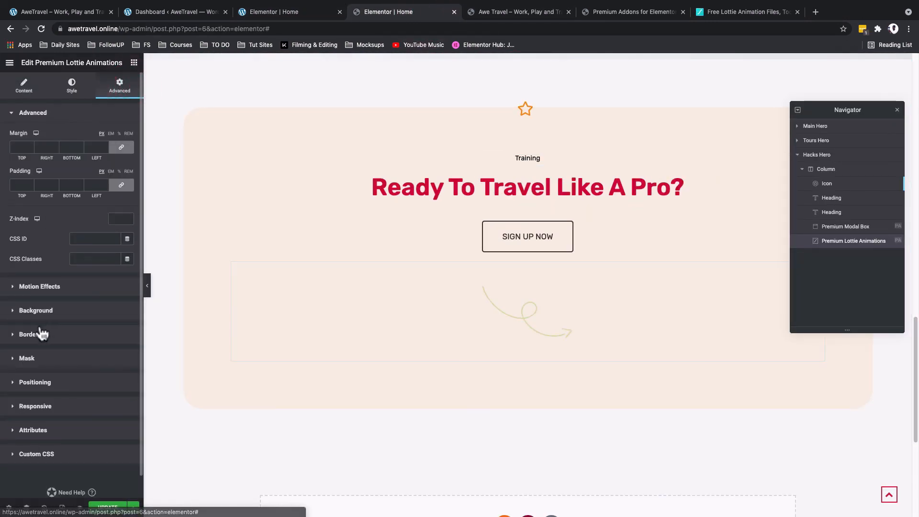
{"action": "left_click", "coordinate": [42, 381]}
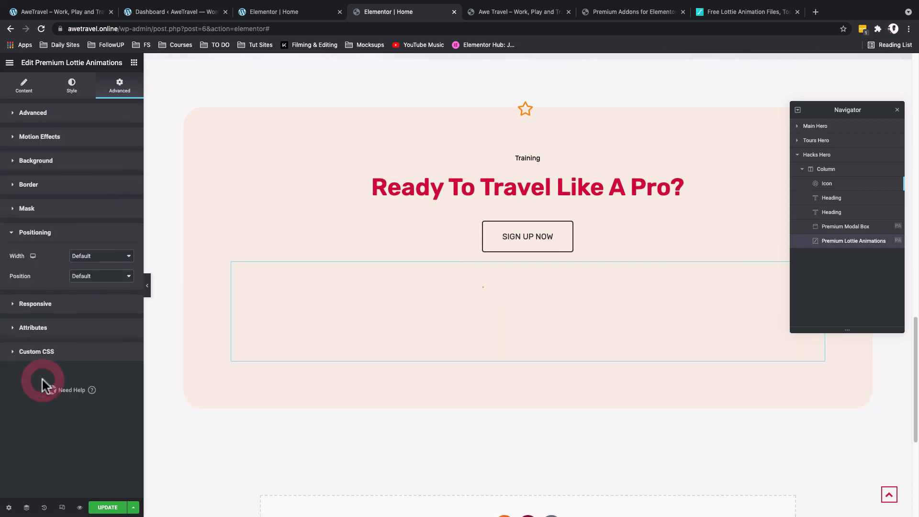
{"action": "left_click", "coordinate": [96, 257]}
{"action": "left_click", "coordinate": [95, 272]}
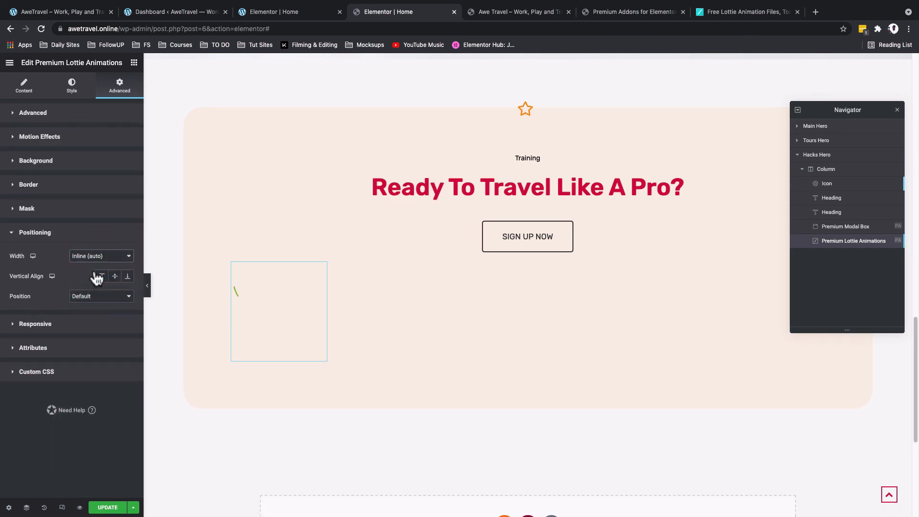
- Set the Lottie widget's position to Absolute and offset it horizontally and vertically so the arrow points at the SIGN UP NOW button
{"action": "left_click", "coordinate": [96, 296]}
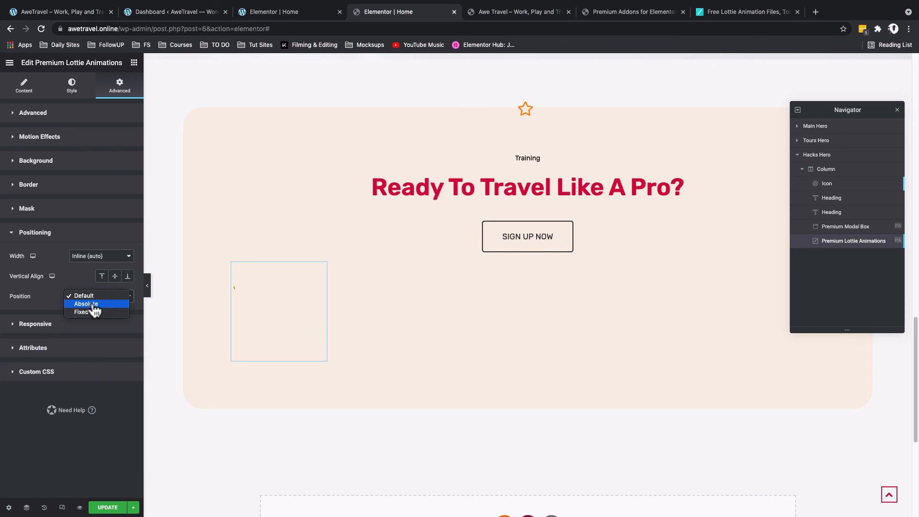
{"action": "left_click", "coordinate": [92, 304]}
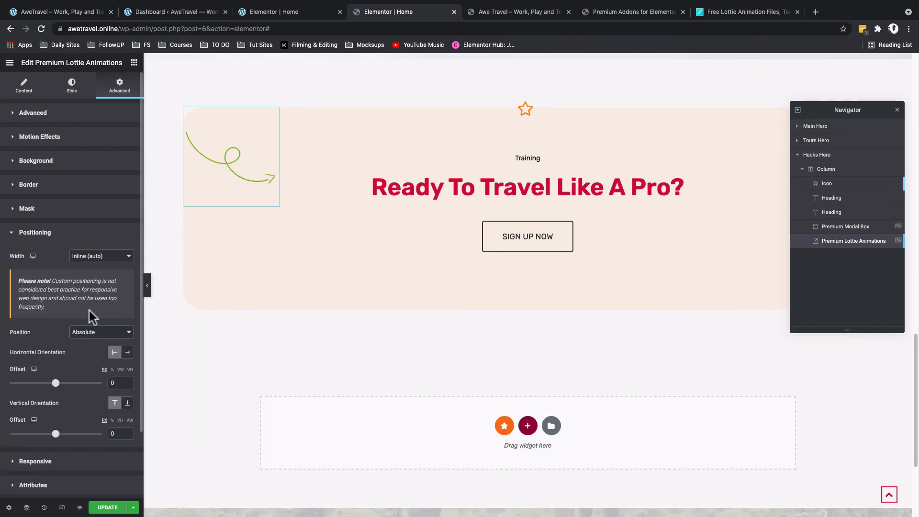
{"action": "left_click_drag", "start_coordinate": [55, 385], "coordinate": [74, 400]}
{"action": "mouse_move", "coordinate": [61, 440]}
{"action": "left_mouse_down"}
{"action": "mouse_move", "coordinate": [53, 435]}
{"action": "mouse_move", "coordinate": [66, 444]}
{"action": "left_mouse_up"}
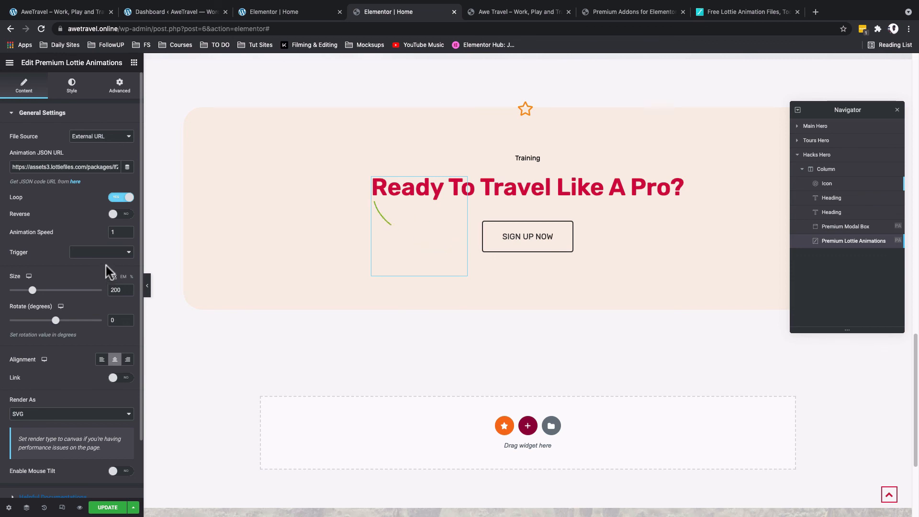
- Set the Lottie animation's speed to .5 and its trigger to None
{"action": "left_click", "coordinate": [116, 232]}
{"action": "type", "text": ".5"}
{"action": "left_click", "coordinate": [117, 252]}
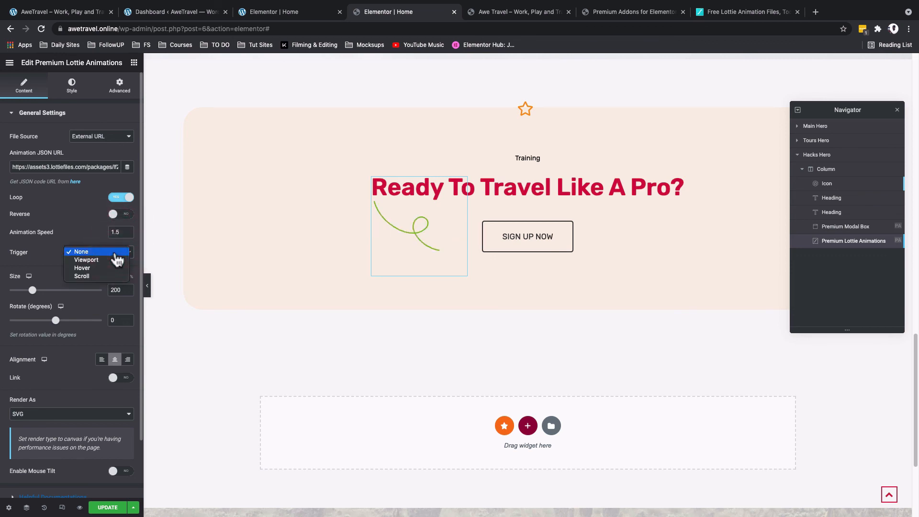
{"action": "left_click", "coordinate": [115, 255]}
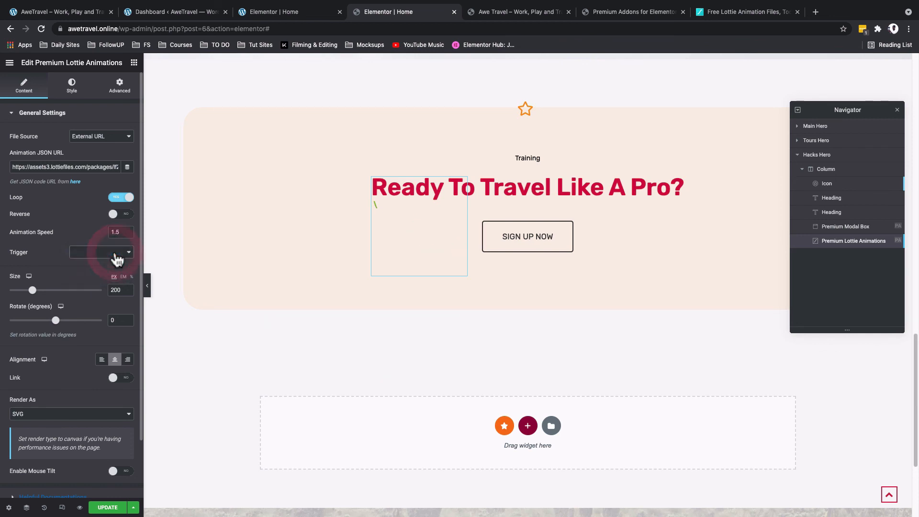
{"action": "scroll", "coordinate": [114, 297], "scroll_direction": "down", "scroll_amount": 1}
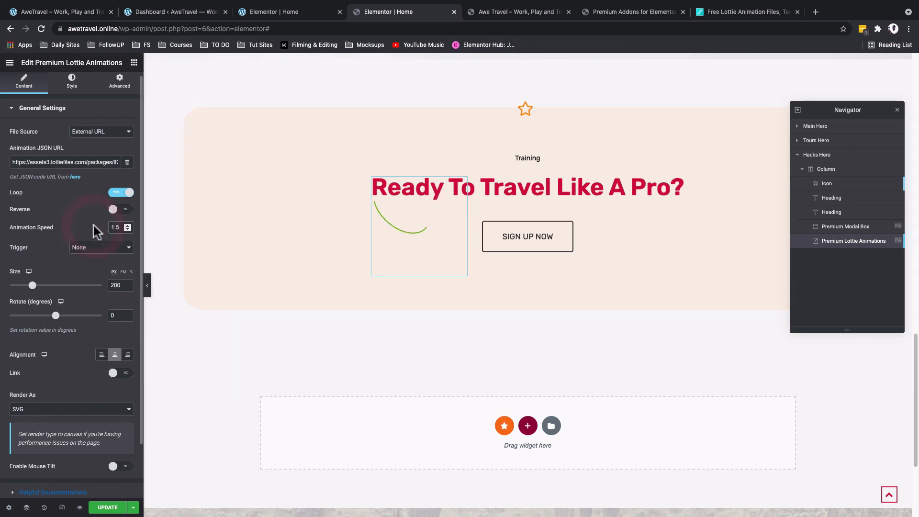
{"action": "double_click", "coordinate": [114, 227]}
{"action": "key", "text": "BackSpace"}
{"action": "left_click", "coordinate": [89, 229]}
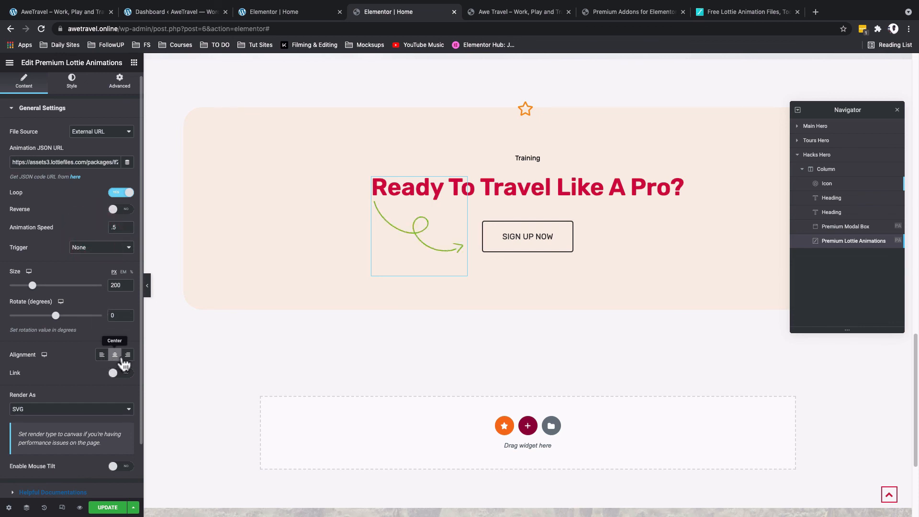
- Keep the Lottie animation's render type as SVG and update the Home page
{"action": "left_click", "coordinate": [72, 409]}
{"action": "left_click", "coordinate": [72, 409]}
{"action": "scroll", "coordinate": [71, 431], "scroll_direction": "down", "scroll_amount": 3}
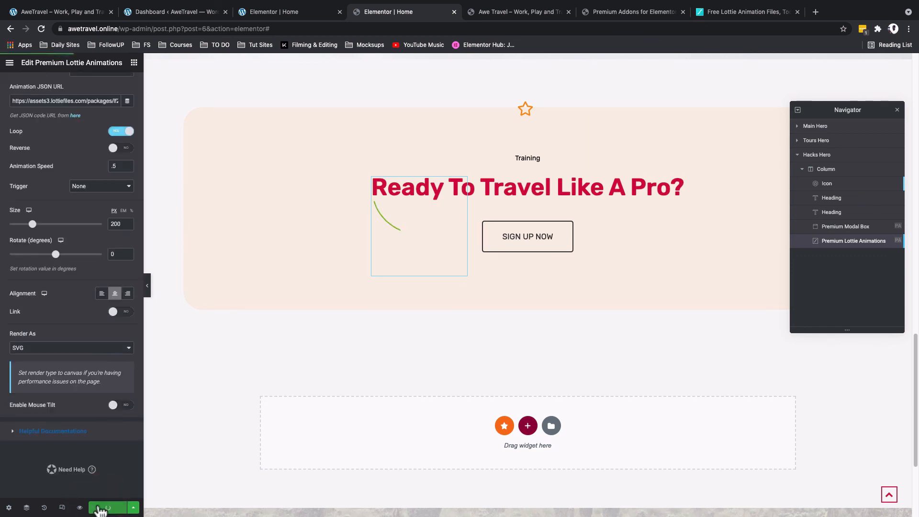
{"action": "left_click", "coordinate": [79, 507]}
- Close the Premium Addons and LottieFiles browser tabs and switch to the awetravel.local reference site
{"action": "left_click", "coordinate": [627, 14]}
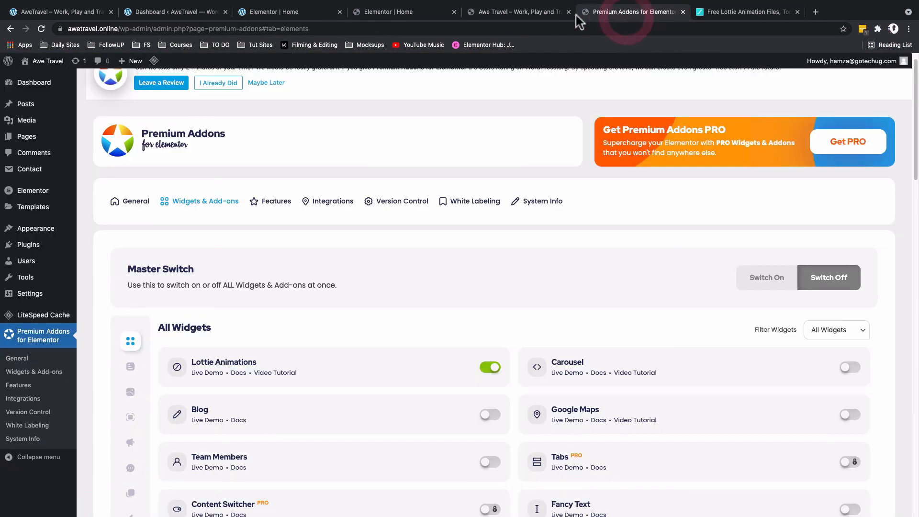
{"action": "left_click", "coordinate": [682, 12]}
{"action": "left_click", "coordinate": [682, 11]}
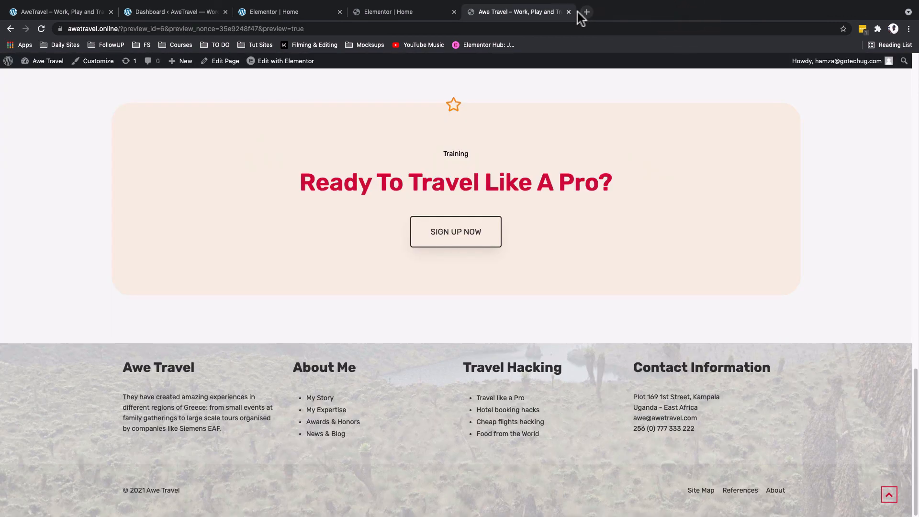
{"action": "left_click", "coordinate": [518, 14]}
{"action": "left_click", "coordinate": [397, 11]}
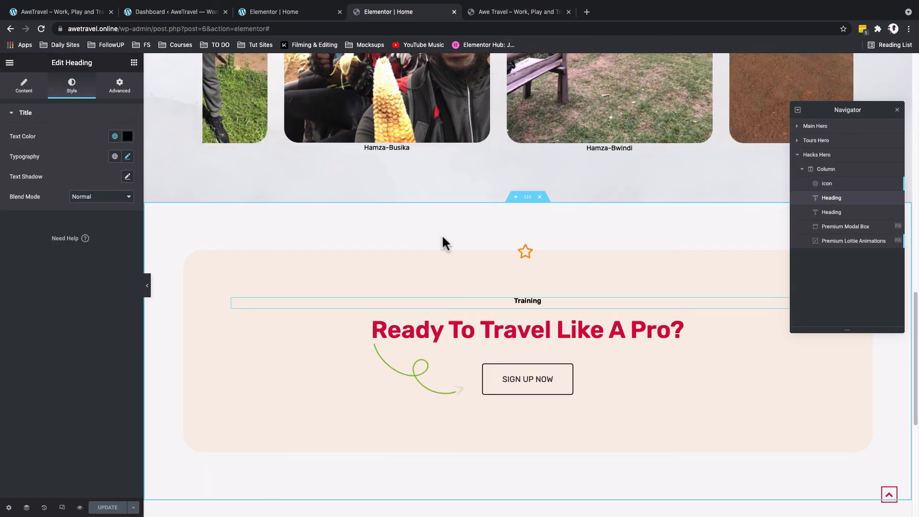
{"action": "key", "text": "super+1"}
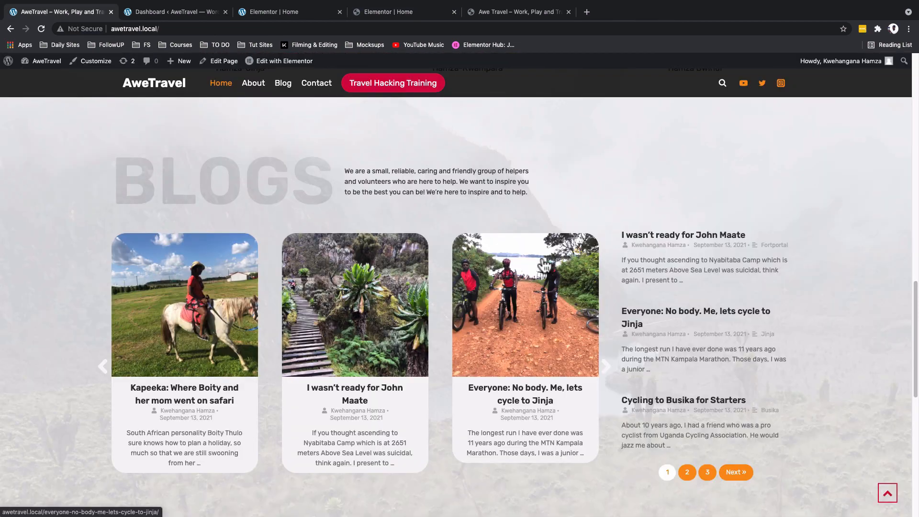